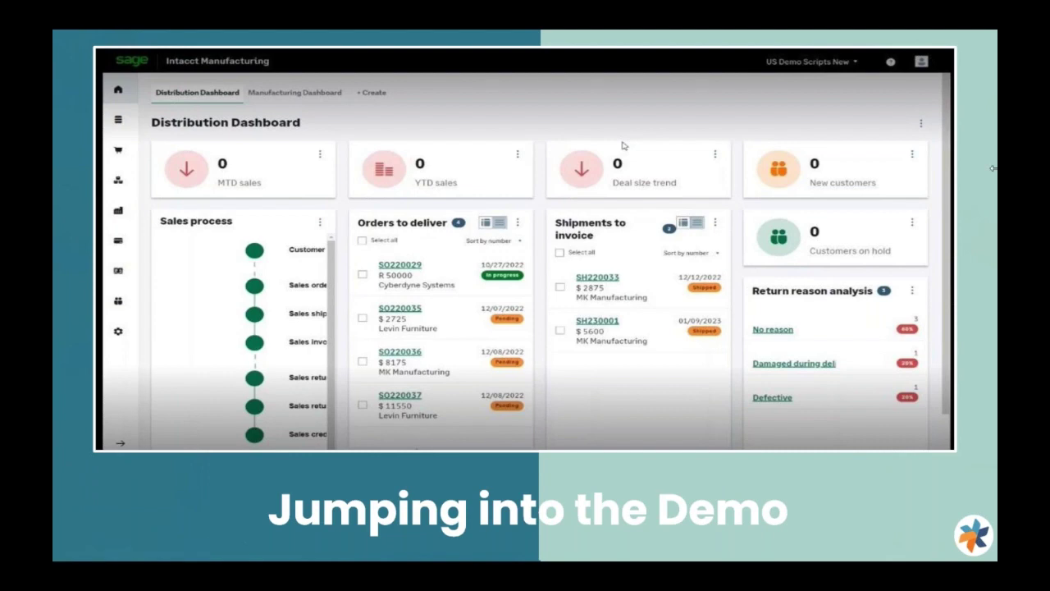
Switch to the Sage Distribution and Manufacturing Operations browser window, minimize the other windows, maximize it, and acknowledge the new release date notice
key("alt+Tab")
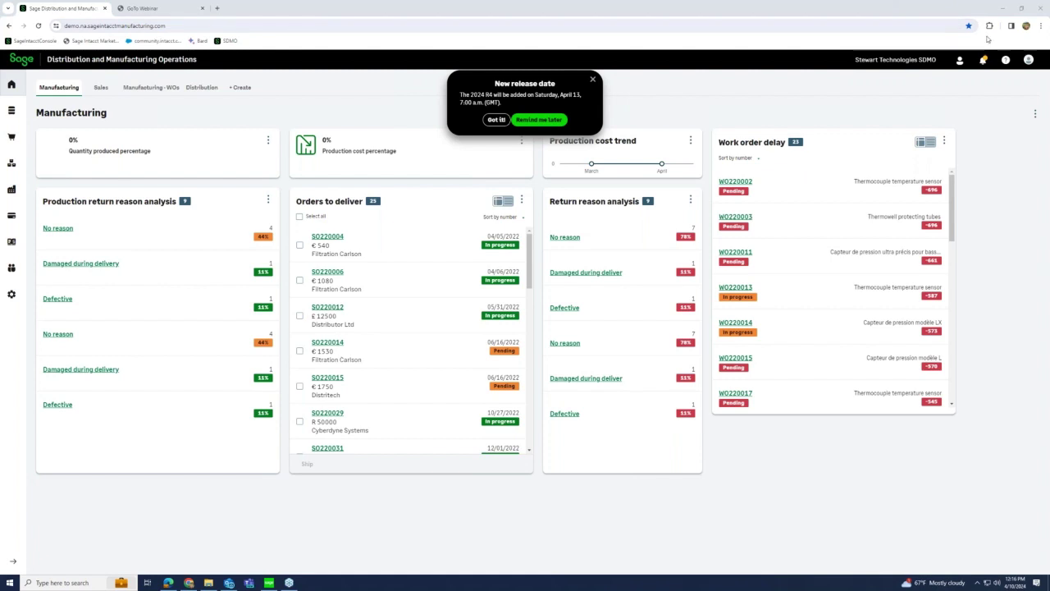
left_click(1021, 8)
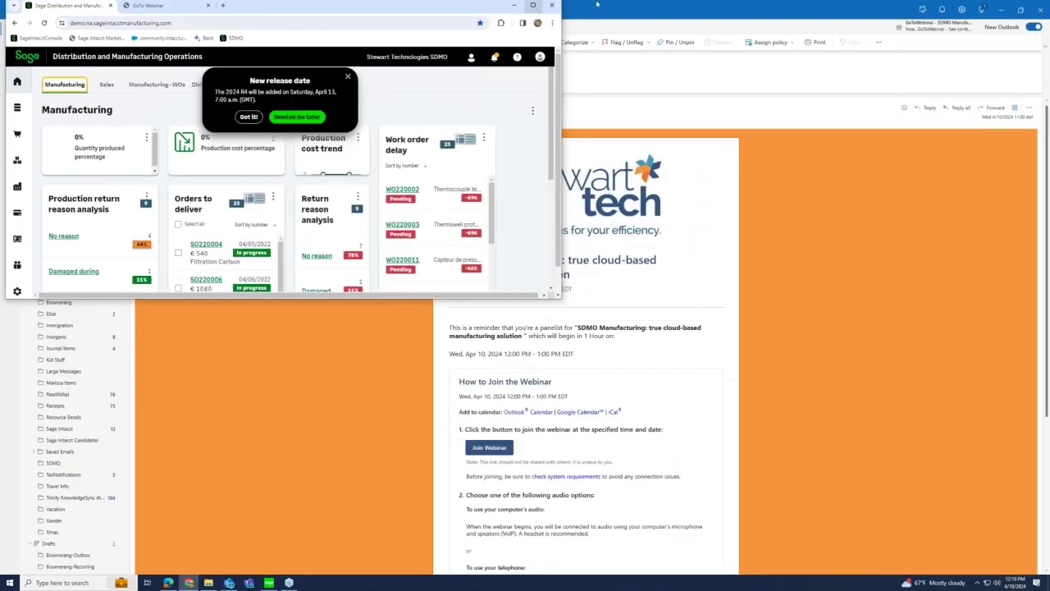
key("super+Home")
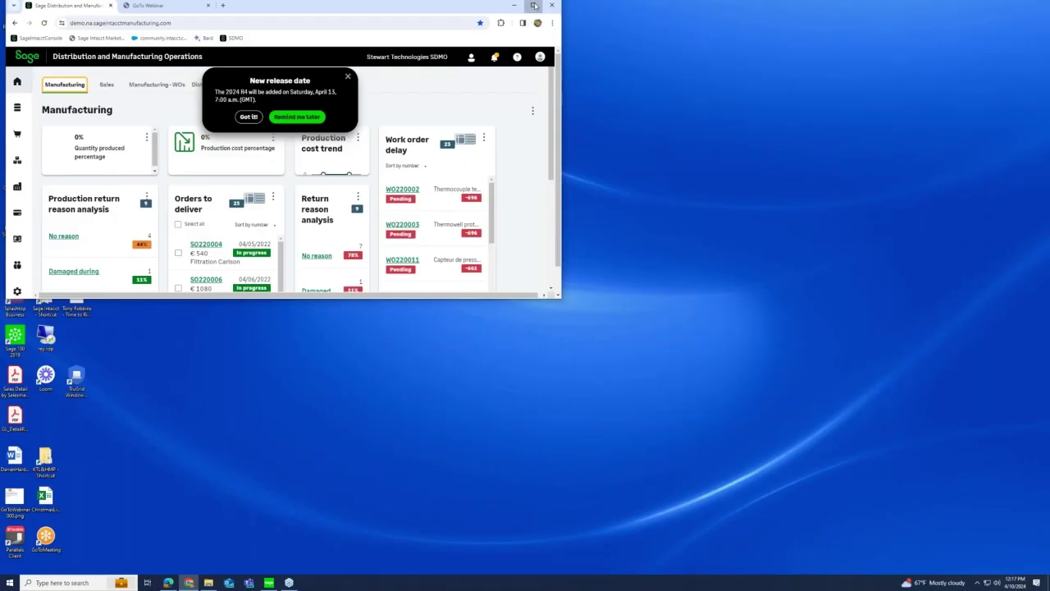
left_click(533, 6)
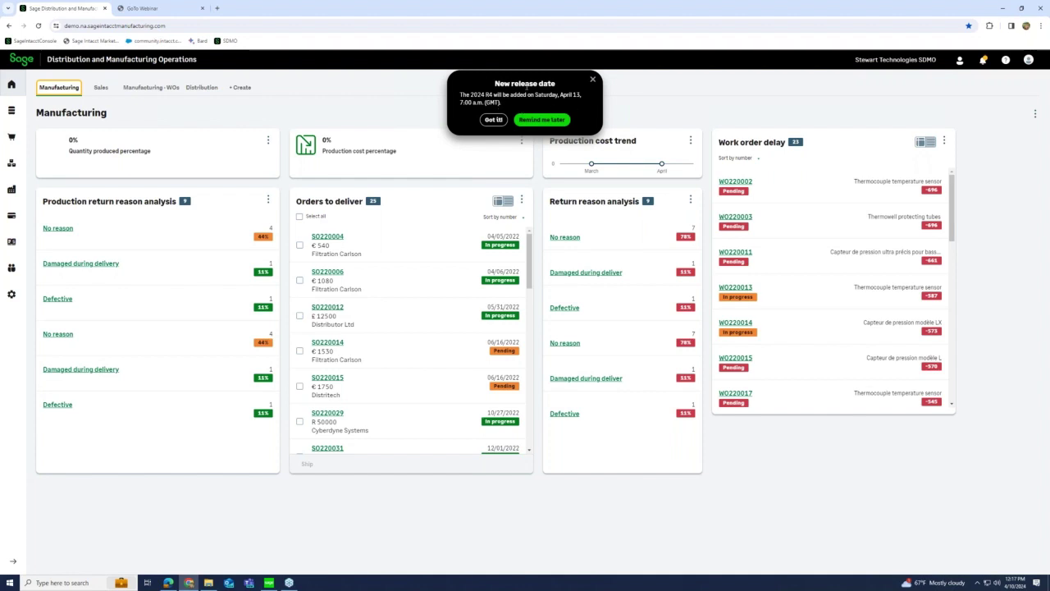
left_click(493, 120)
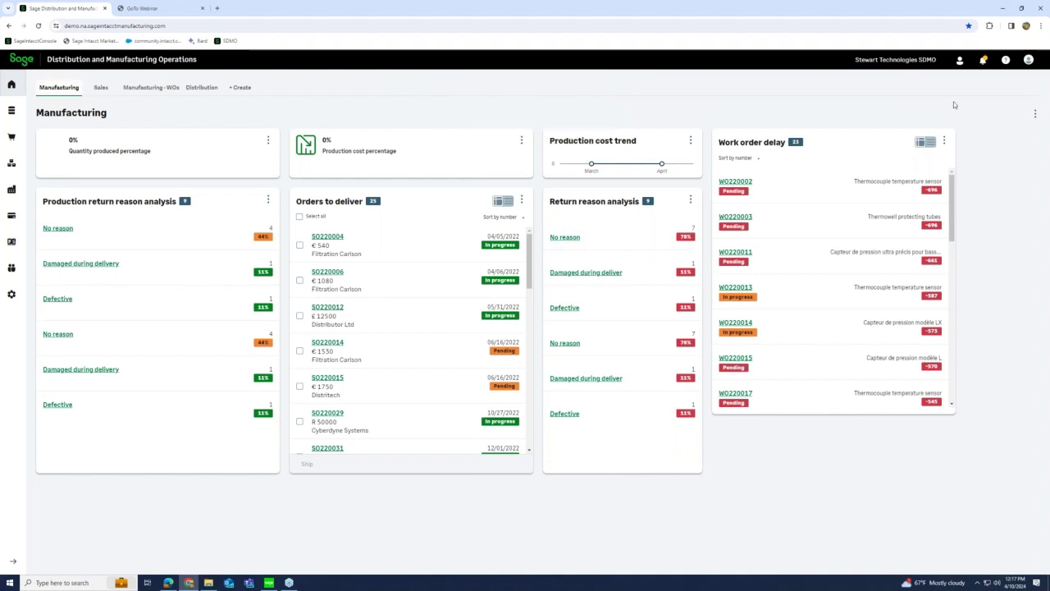
Review the March 2024 release highlights in the Resource center through the Default dimensions page, and check the other help resources
left_click(1006, 61)
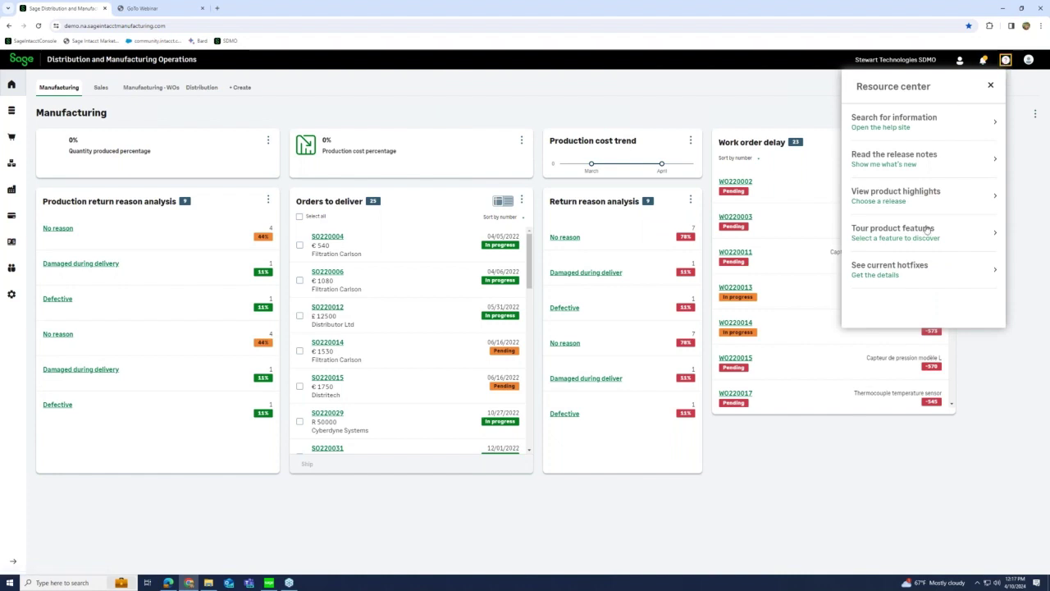
left_click(886, 197)
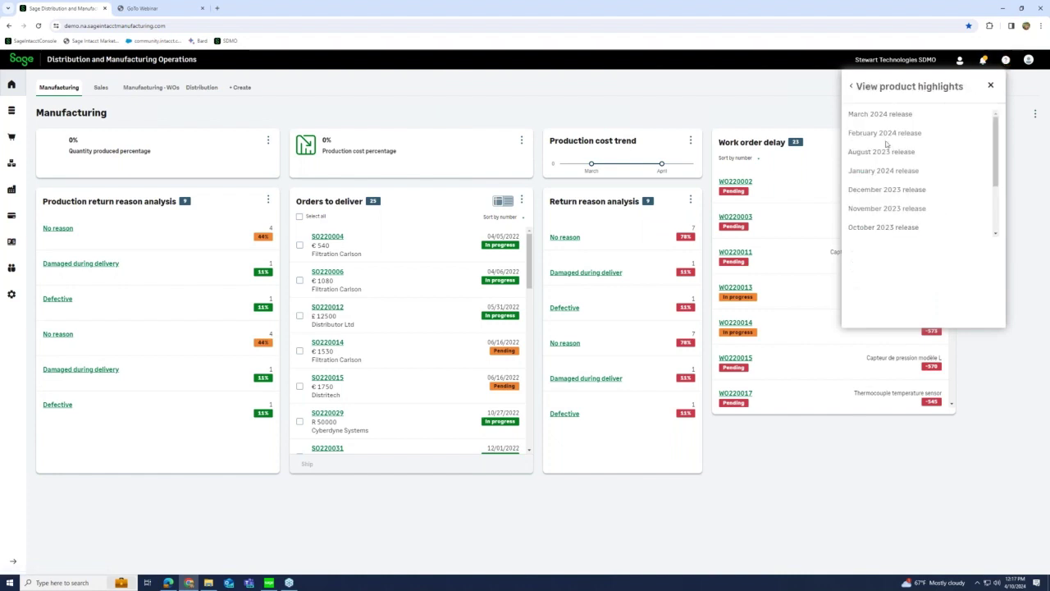
left_click(880, 113)
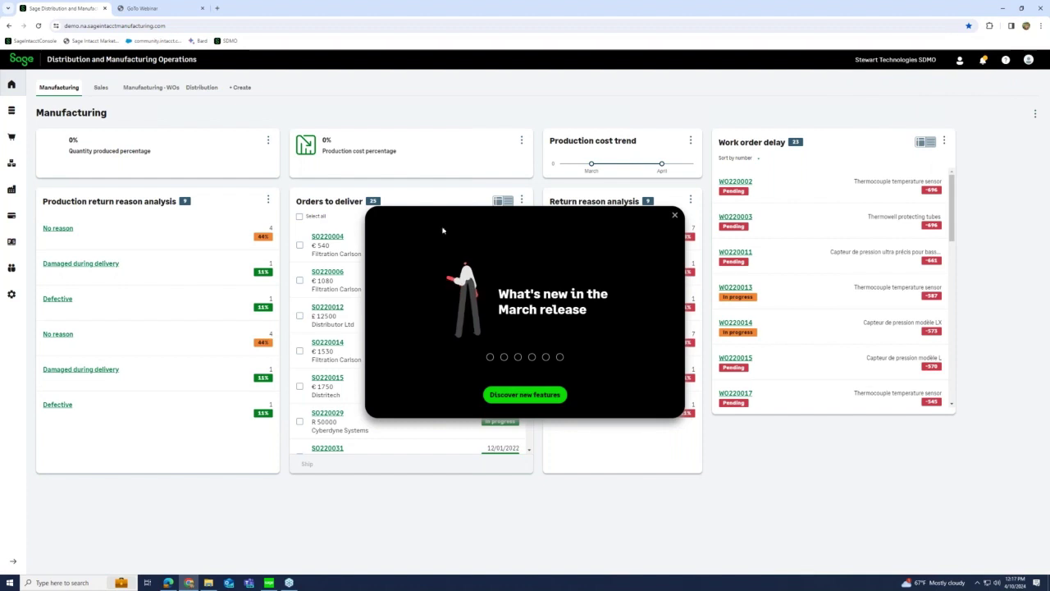
left_click(525, 394)
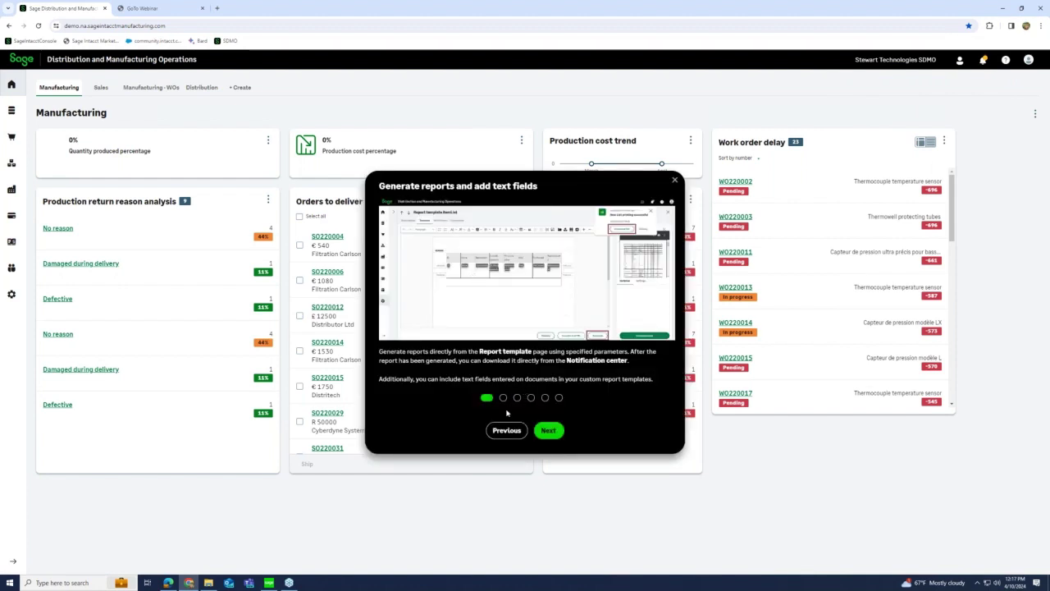
left_click(548, 430)
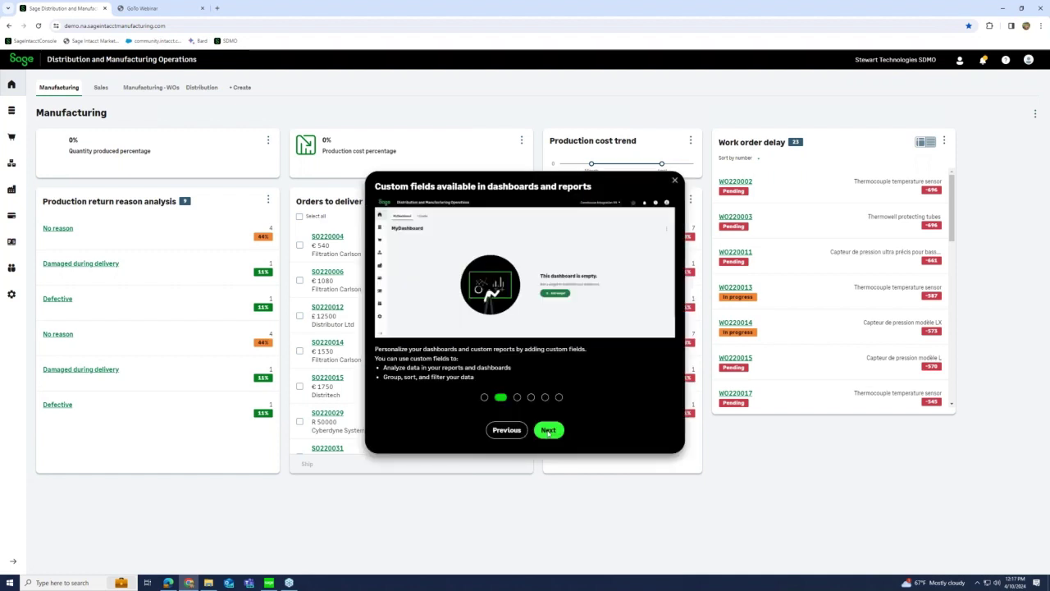
left_click(548, 430)
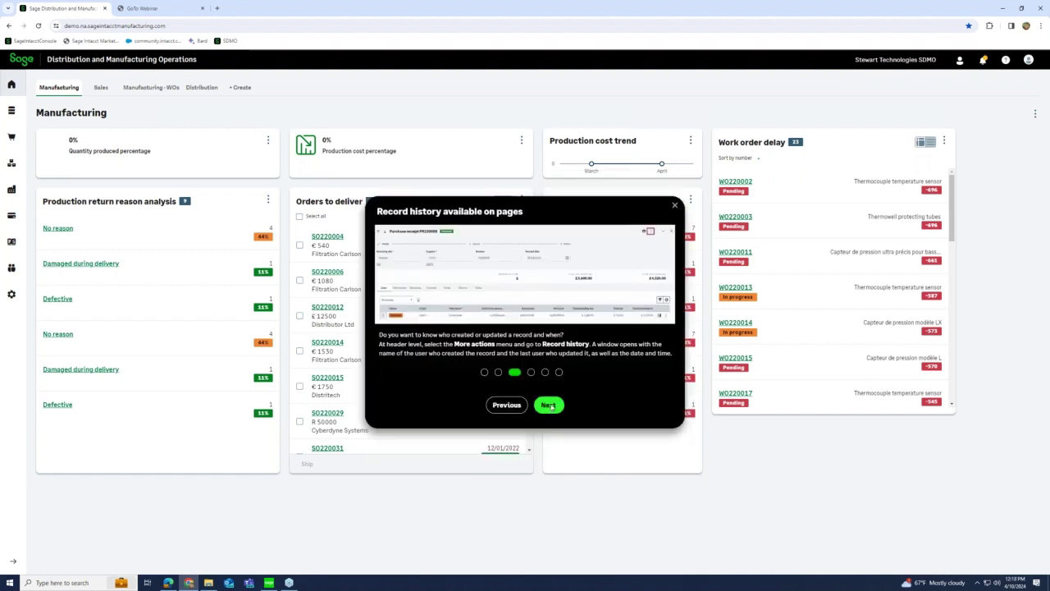
left_click(550, 404)
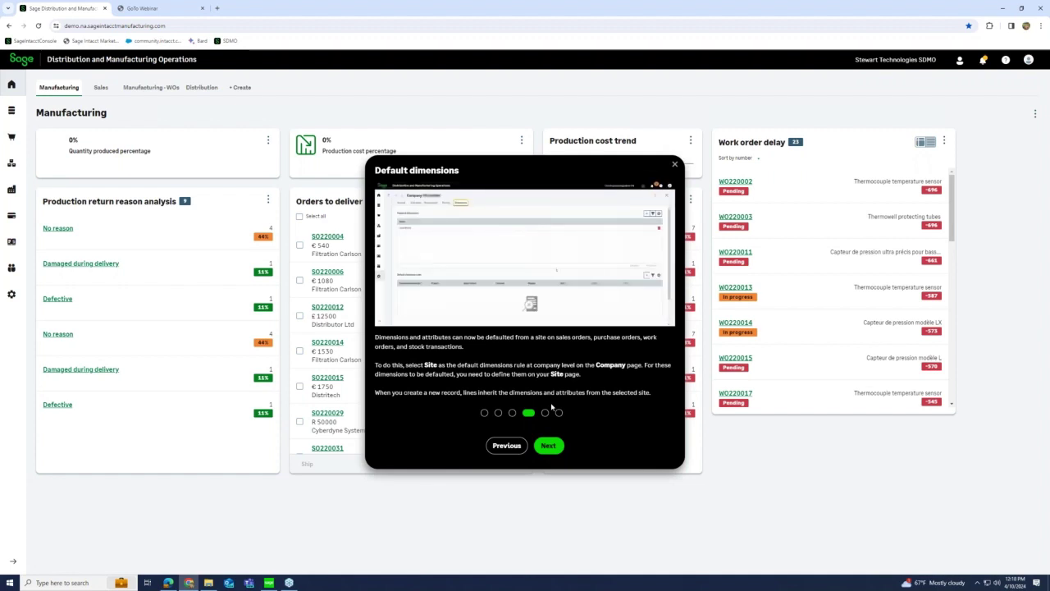
left_click(675, 164)
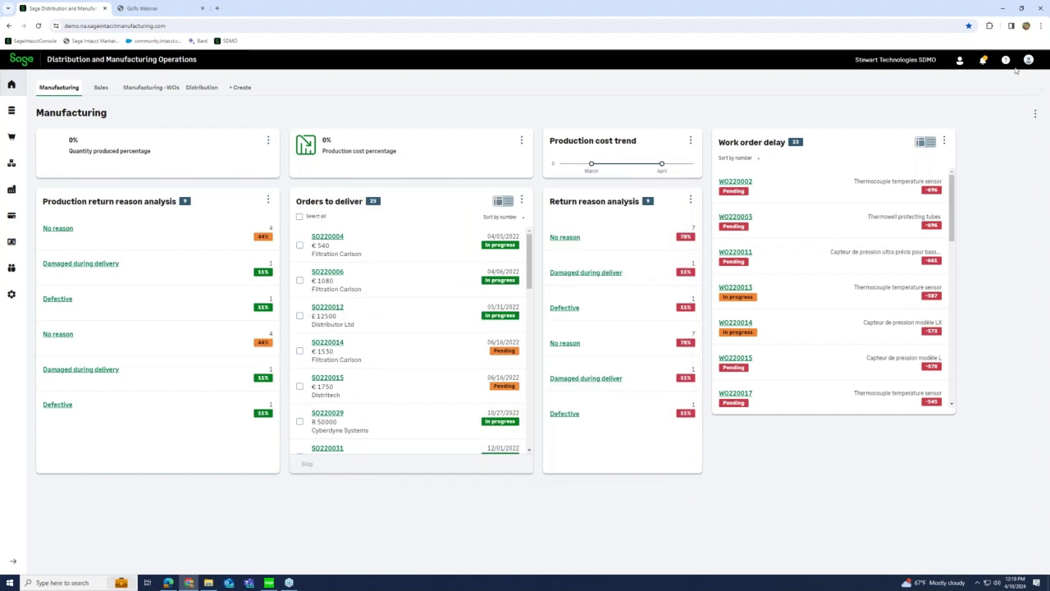
left_click(1006, 60)
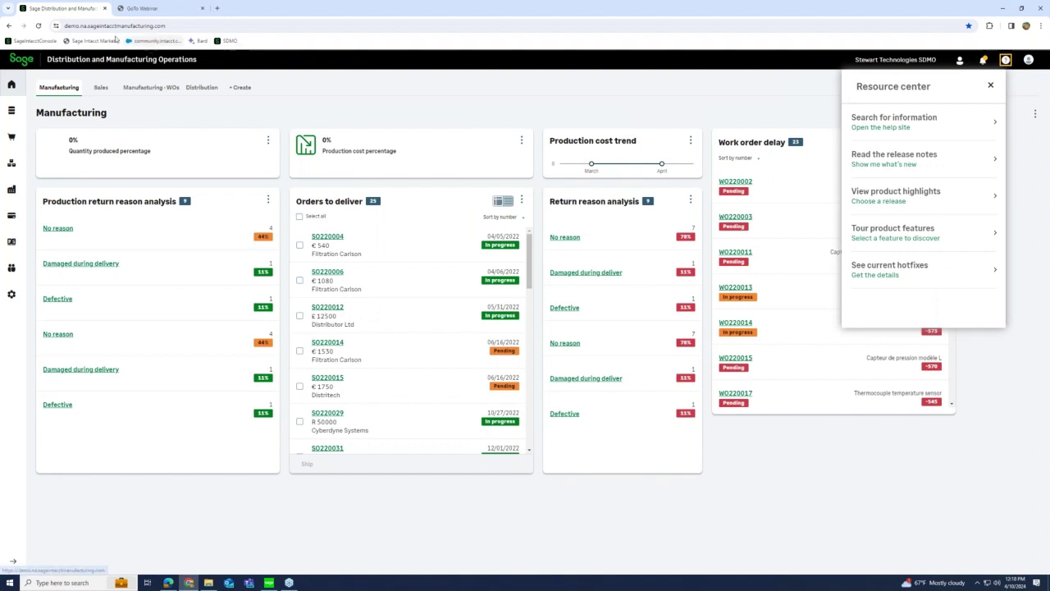
left_click(989, 85)
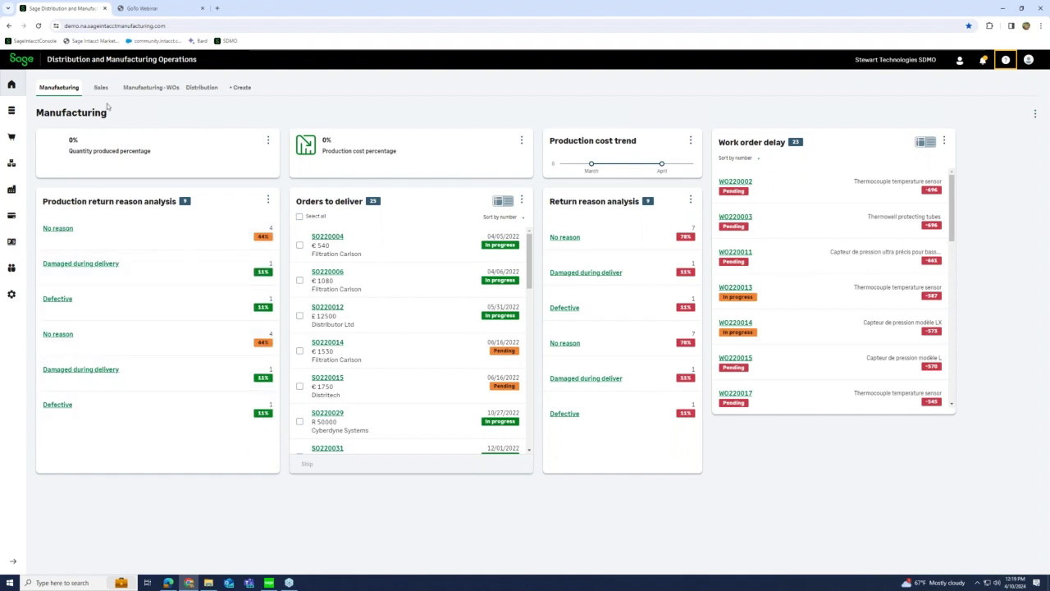
View the Manufacturing - WOs and Distribution dashboards, returning to the Manufacturing dashboard
left_click(158, 91)
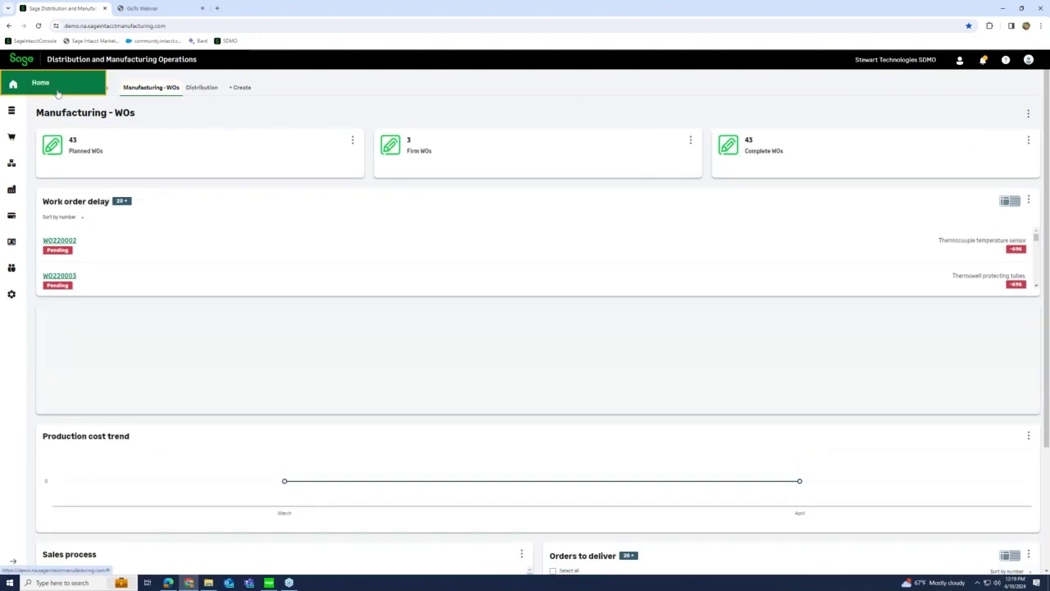
left_click(61, 88)
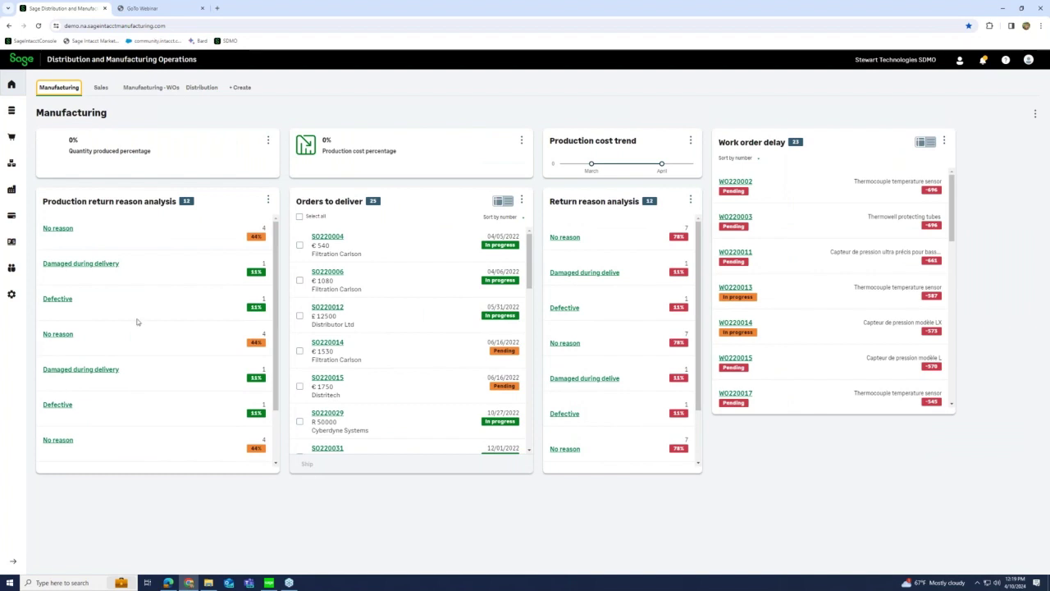
left_click(195, 92)
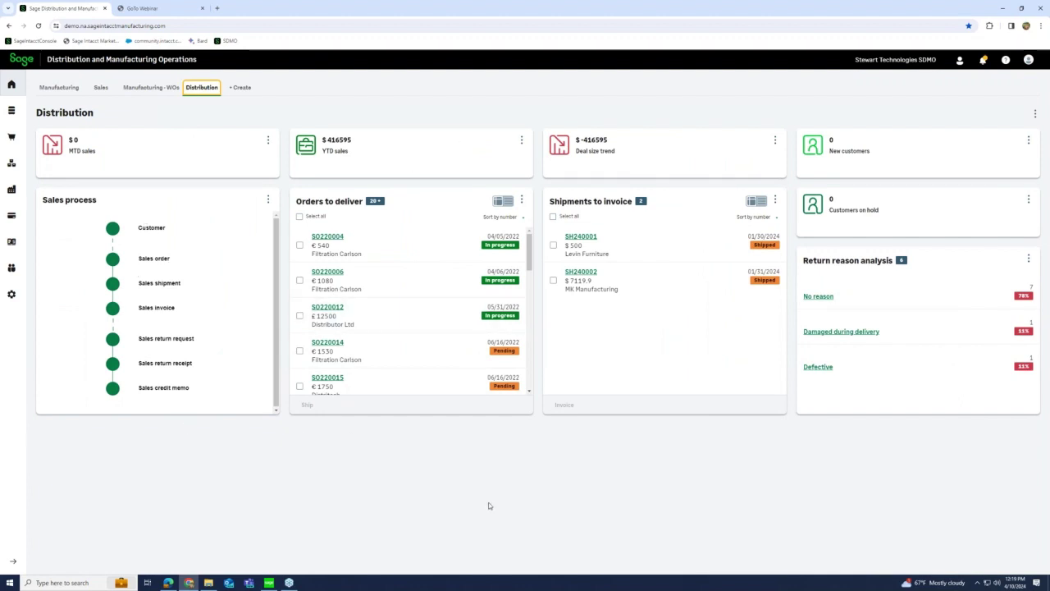
left_click(57, 88)
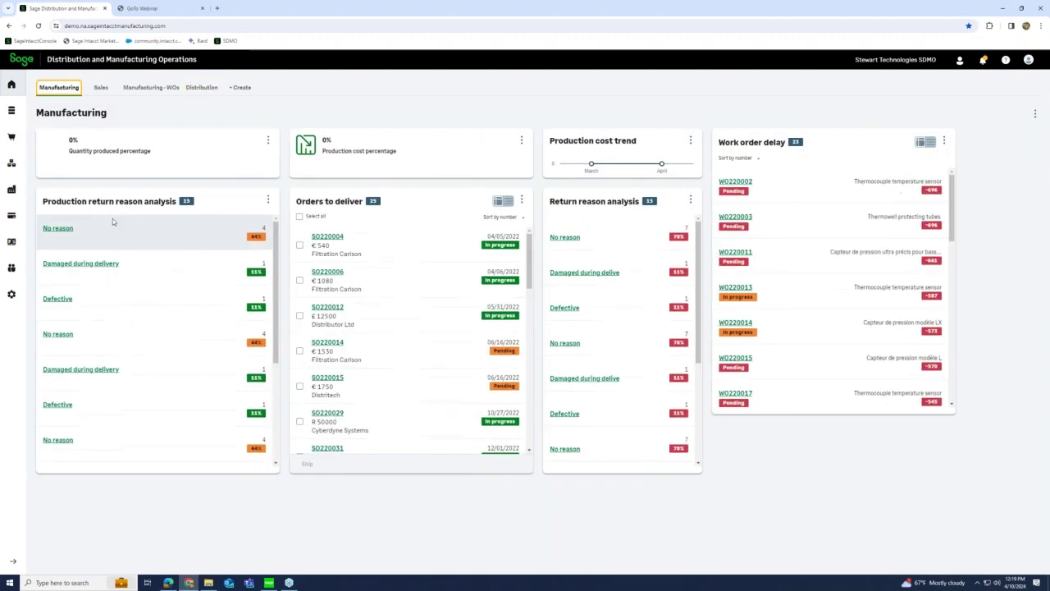
Look through the Items navigation entries, including Item data, and open the Bill of materials list
left_click(13, 561)
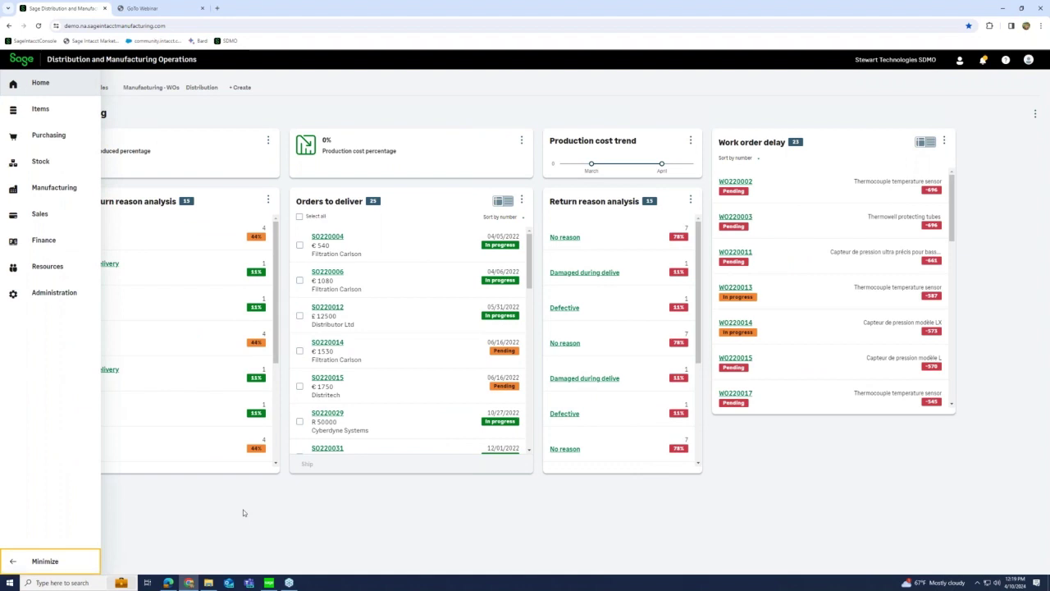
left_click(60, 113)
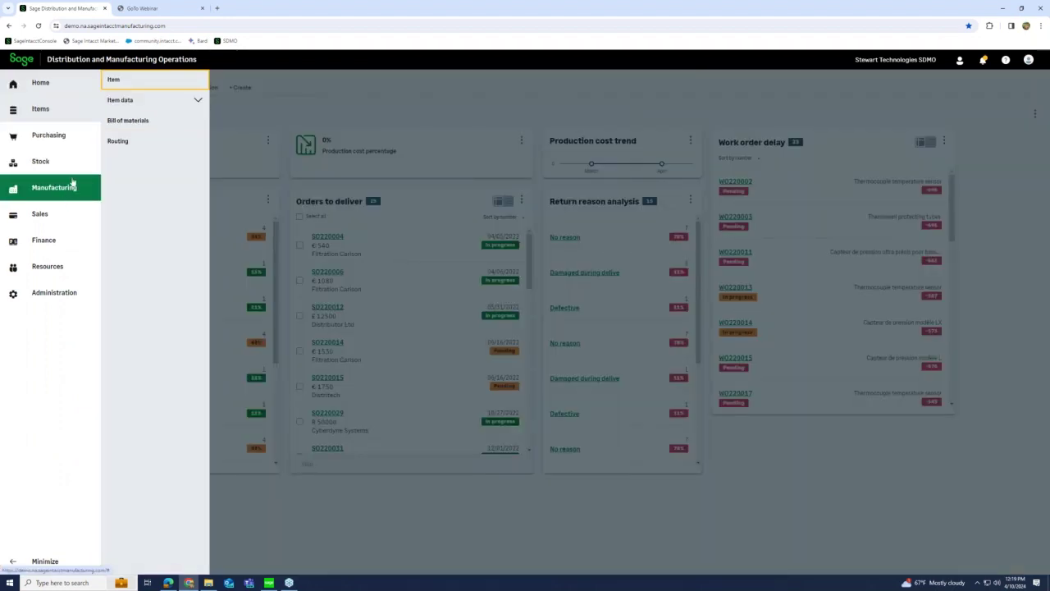
left_click(135, 100)
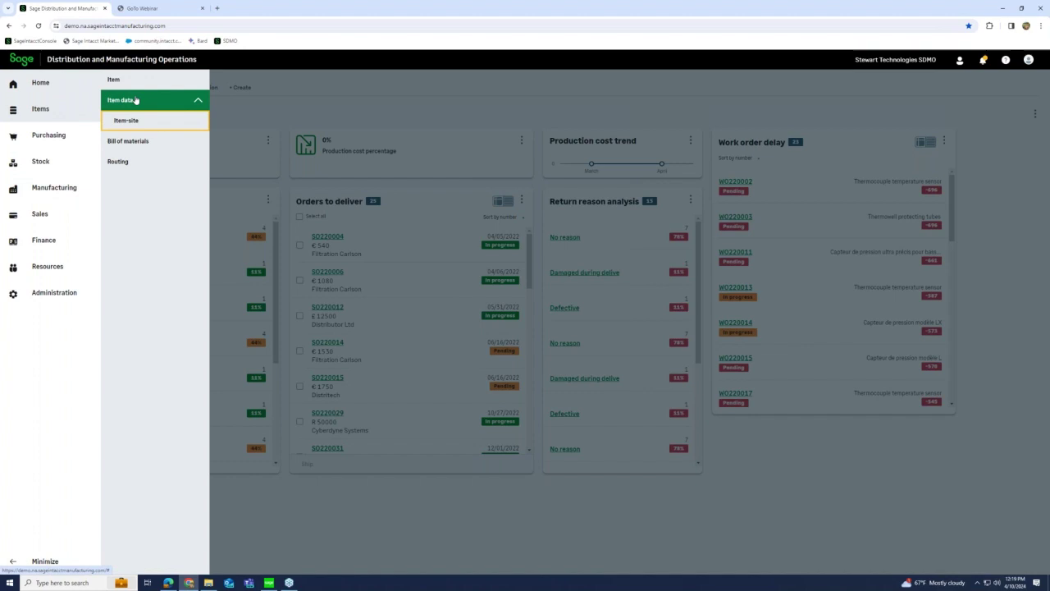
left_click(198, 104)
left_click(192, 120)
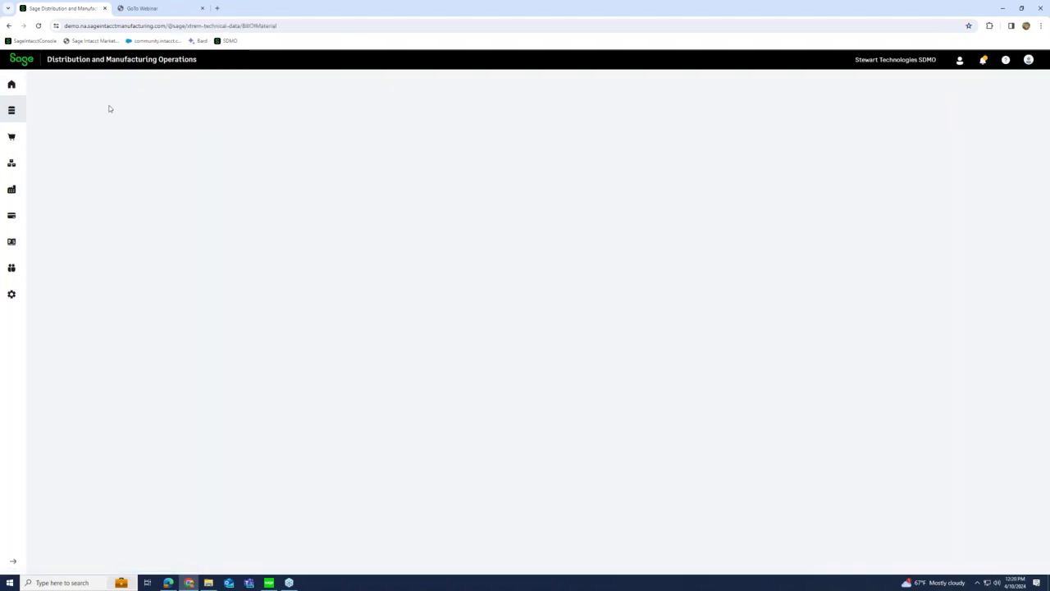
left_click(11, 84)
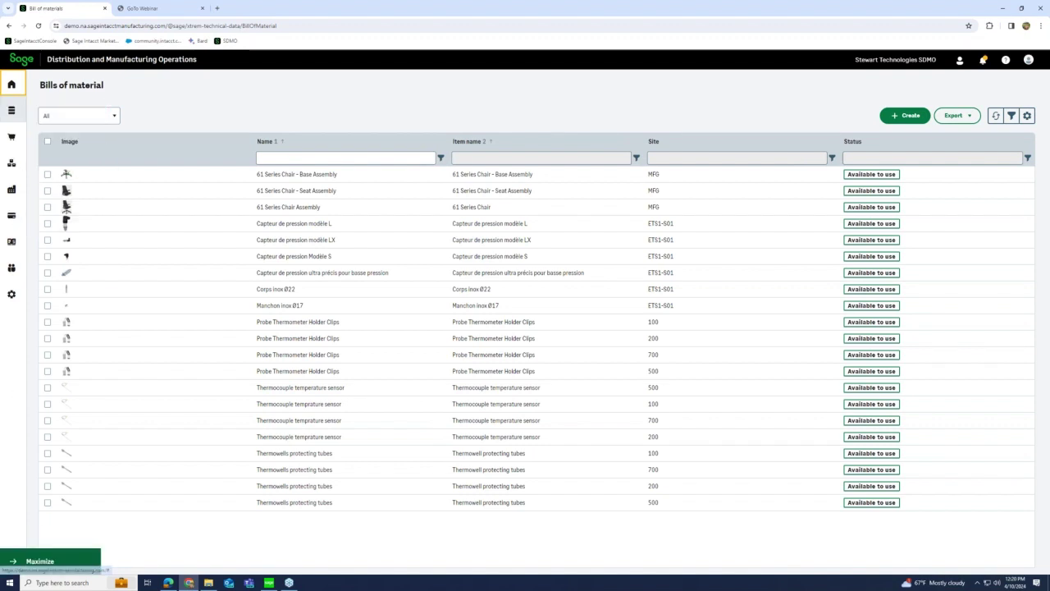
View the Purchasing navigation entries and open the Items list
left_click(16, 561)
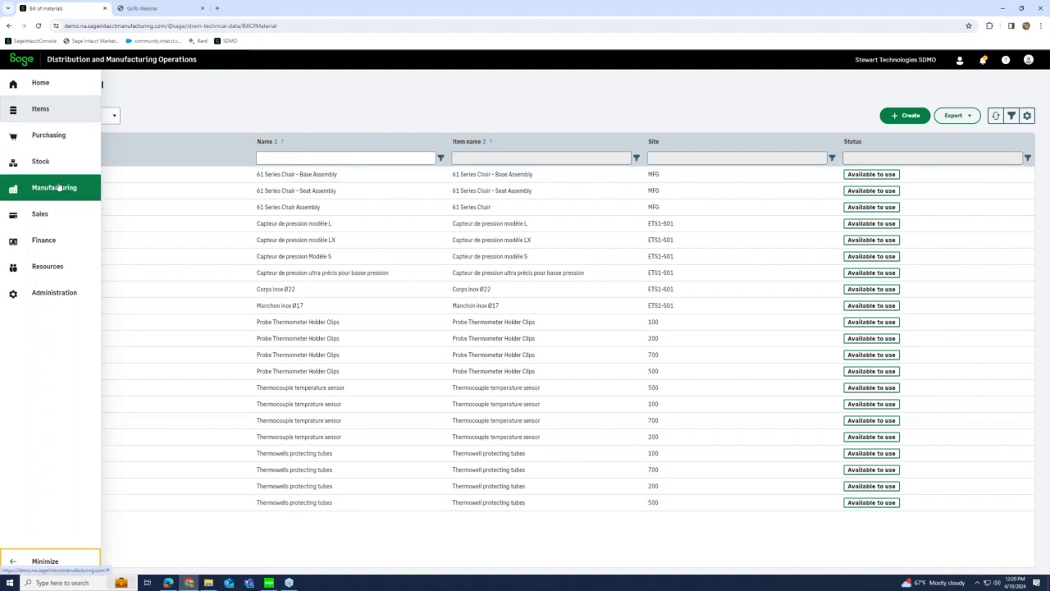
left_click(49, 135)
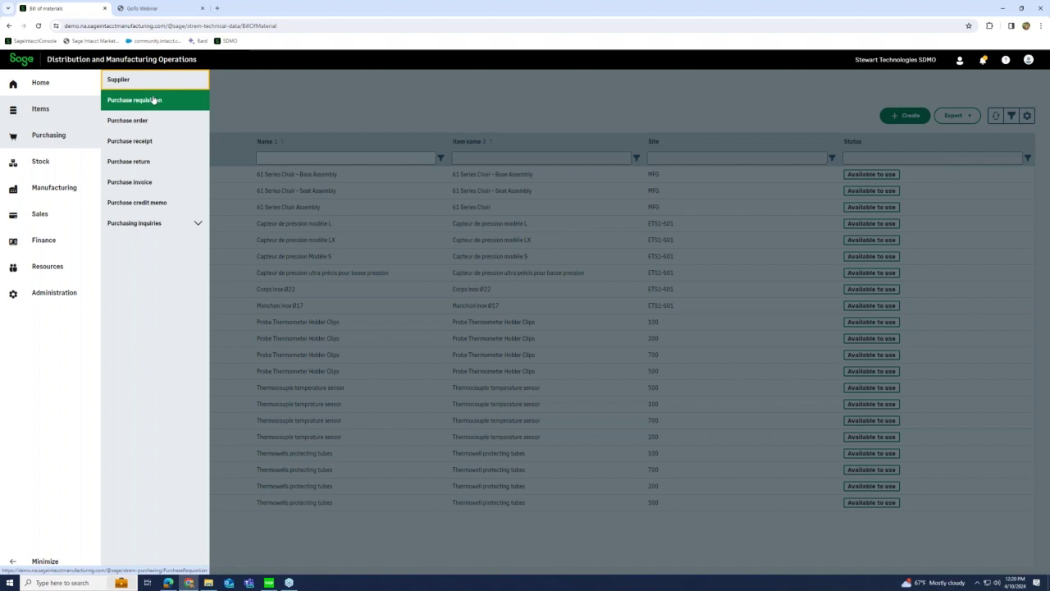
left_click(59, 118)
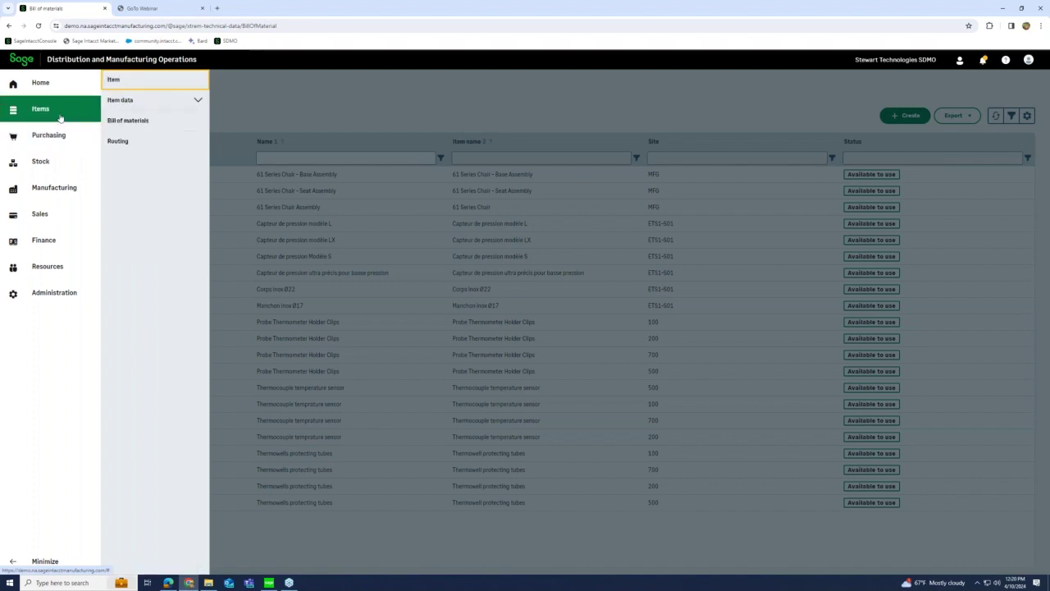
left_click(115, 79)
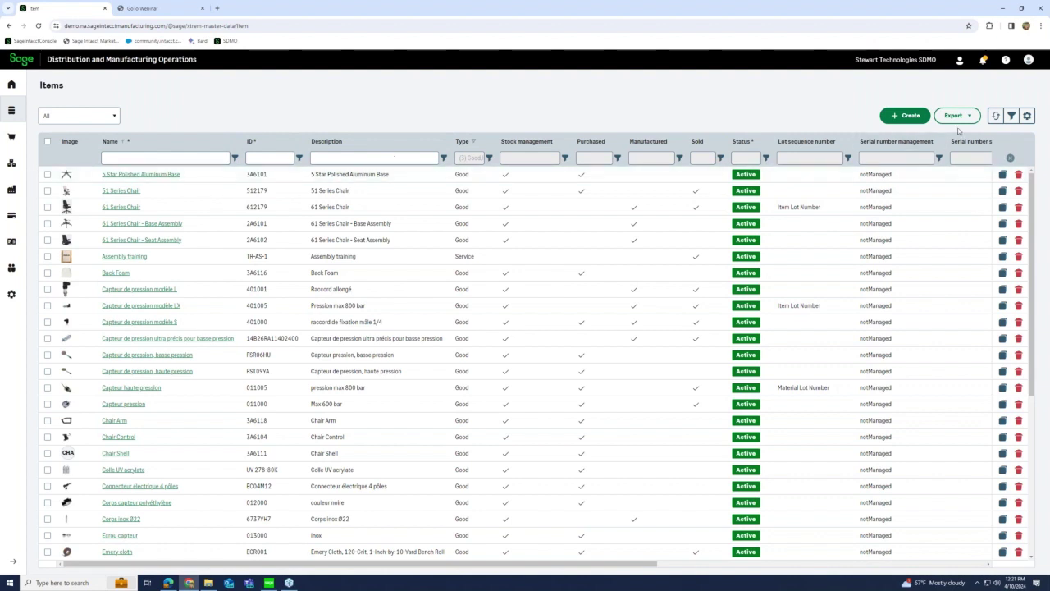
Show the Lot management column in the Items list and move the Stock management column directly before it
left_click(1026, 117)
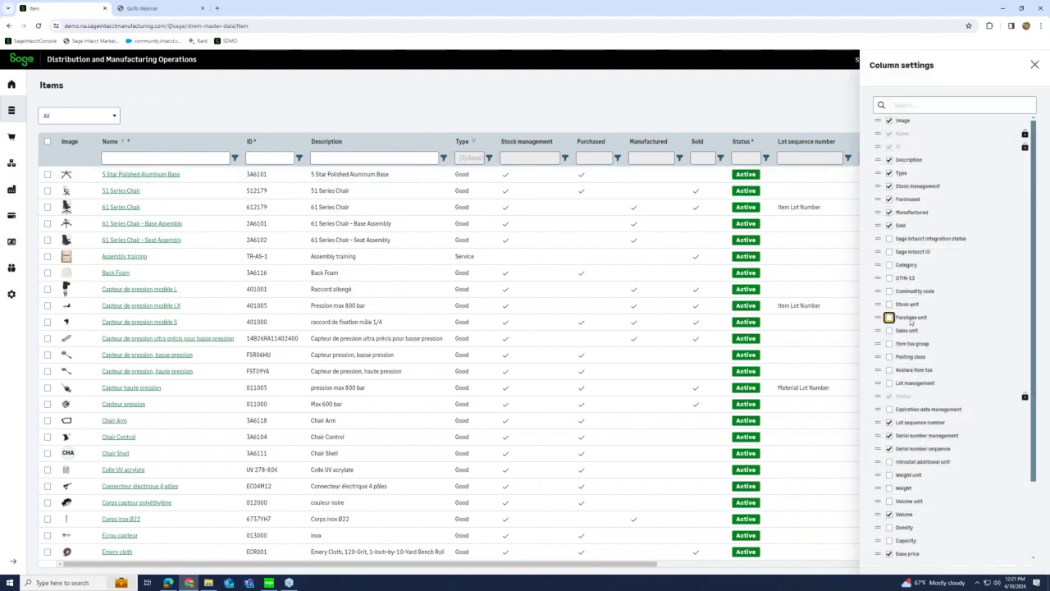
left_click(889, 382)
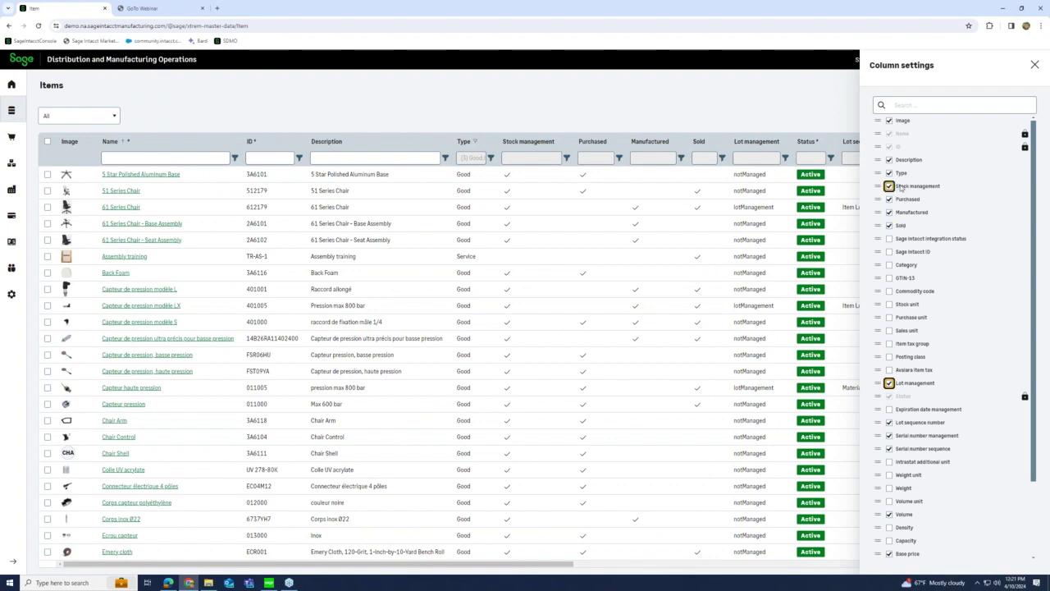
left_click_drag(901, 187, 909, 379)
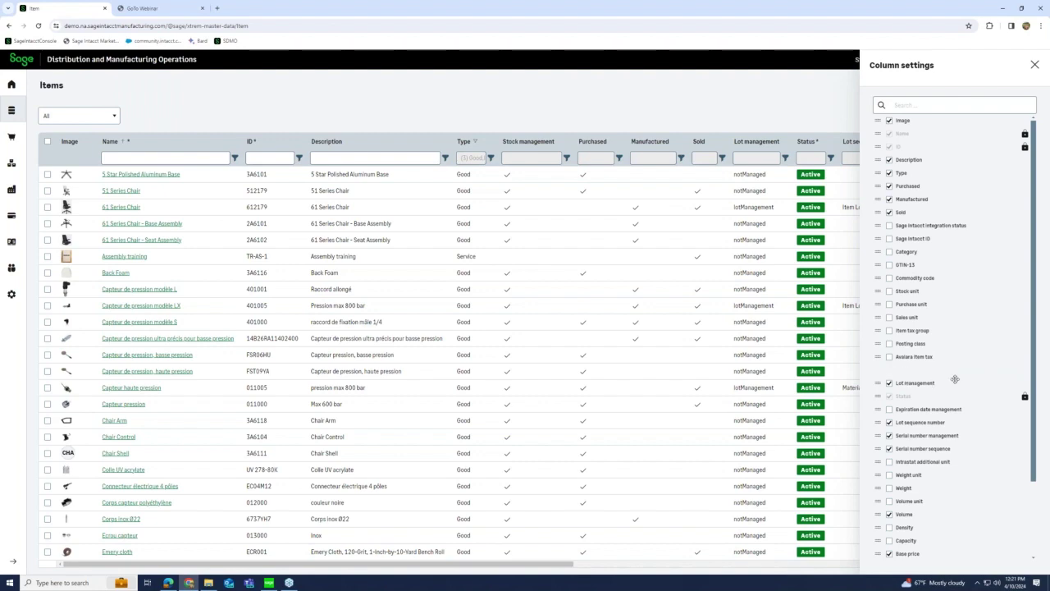
left_click(1035, 65)
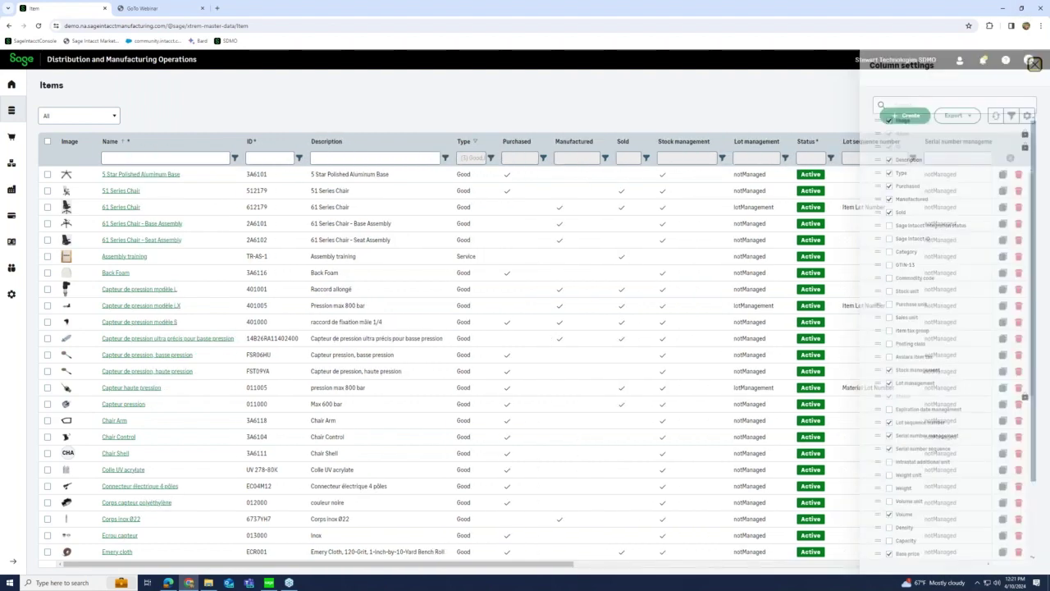
Filter the item descriptions by "chair", clear the filter, and open the 61 Series Chair item record
left_click(343, 159)
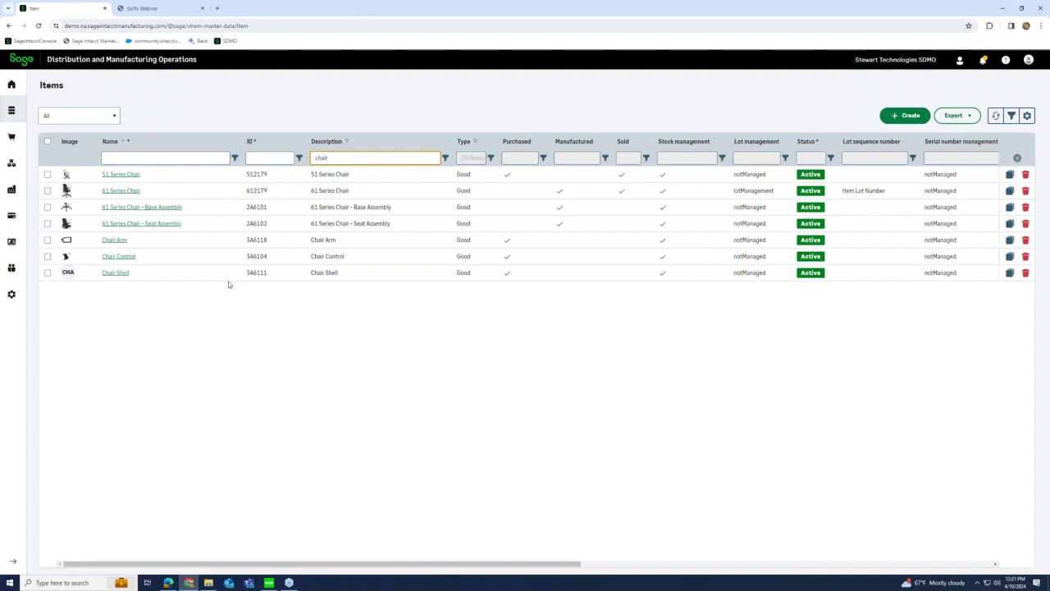
double_click(339, 159)
key("BackSpace")
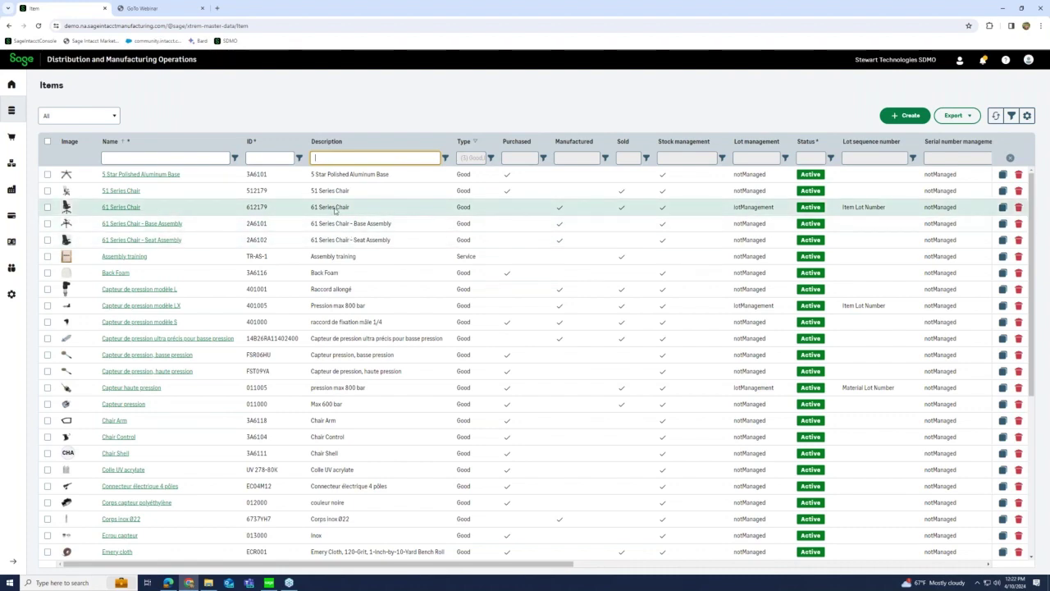
left_click(131, 206)
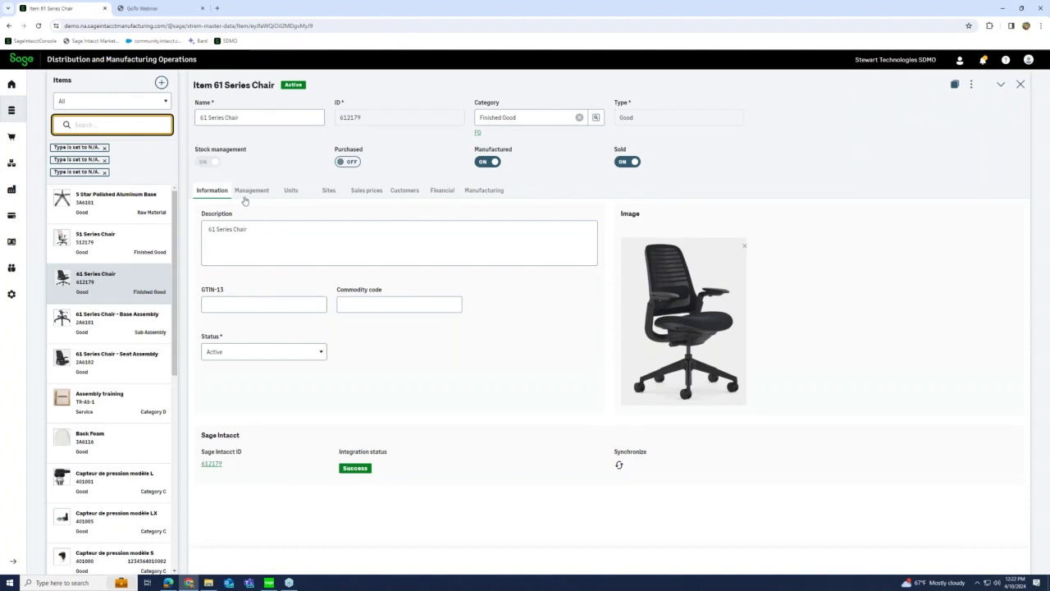
Remove the three Type filters from the Items list beside the 61 Series Chair record
left_click(104, 172)
left_click(105, 159)
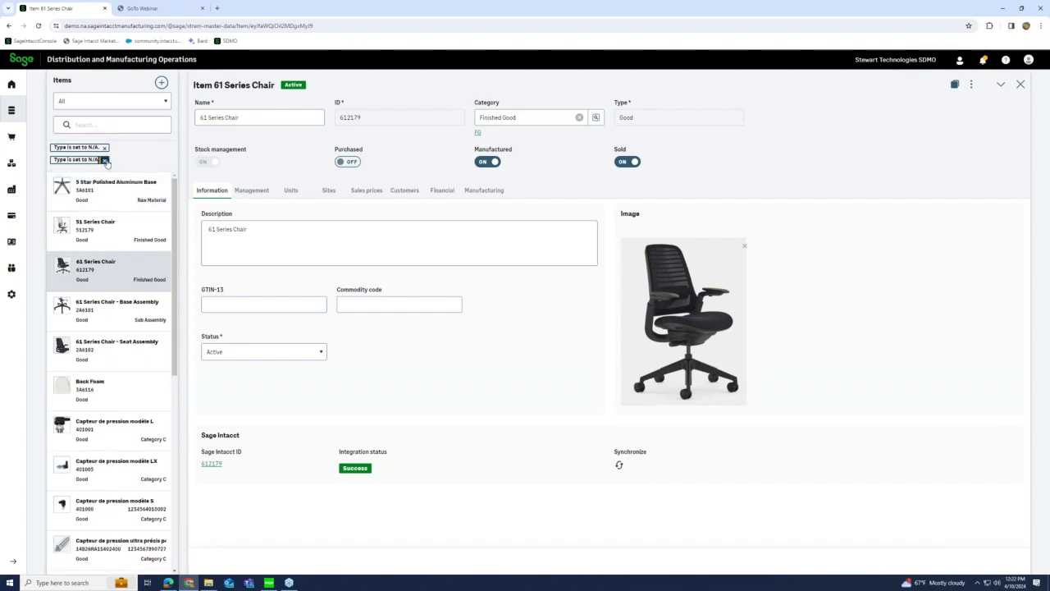
left_click(104, 147)
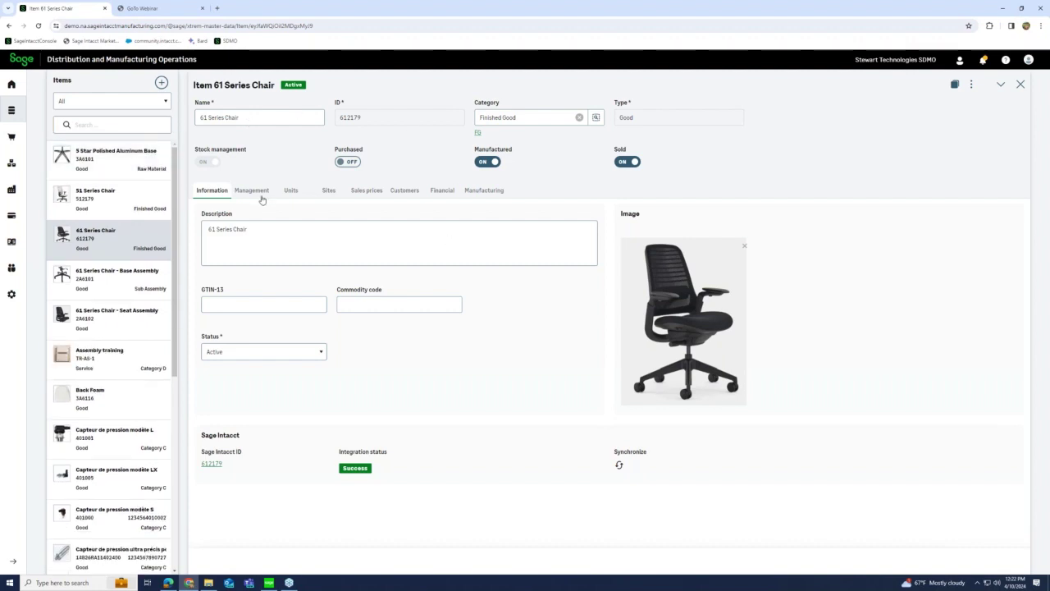
Turn the 61 Series Chair's Purchased setting on and back off
triple_click(231, 118)
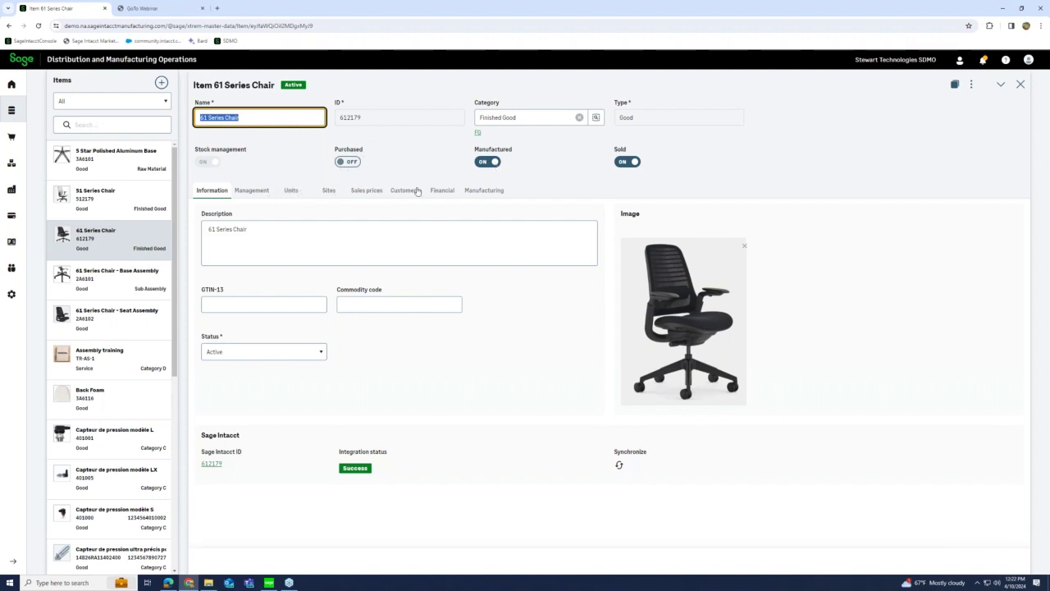
left_click(347, 161)
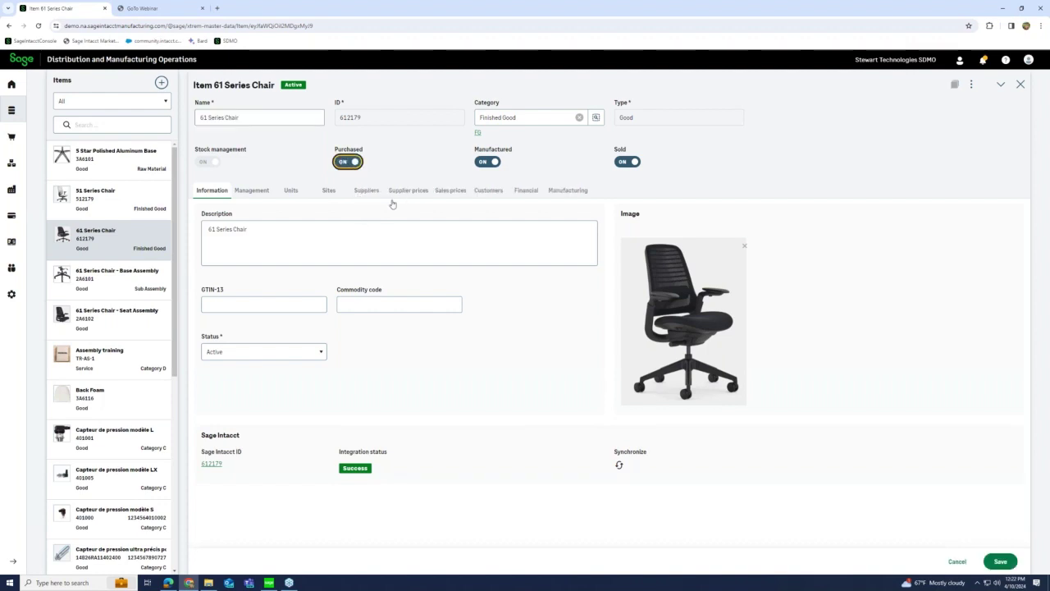
key("space")
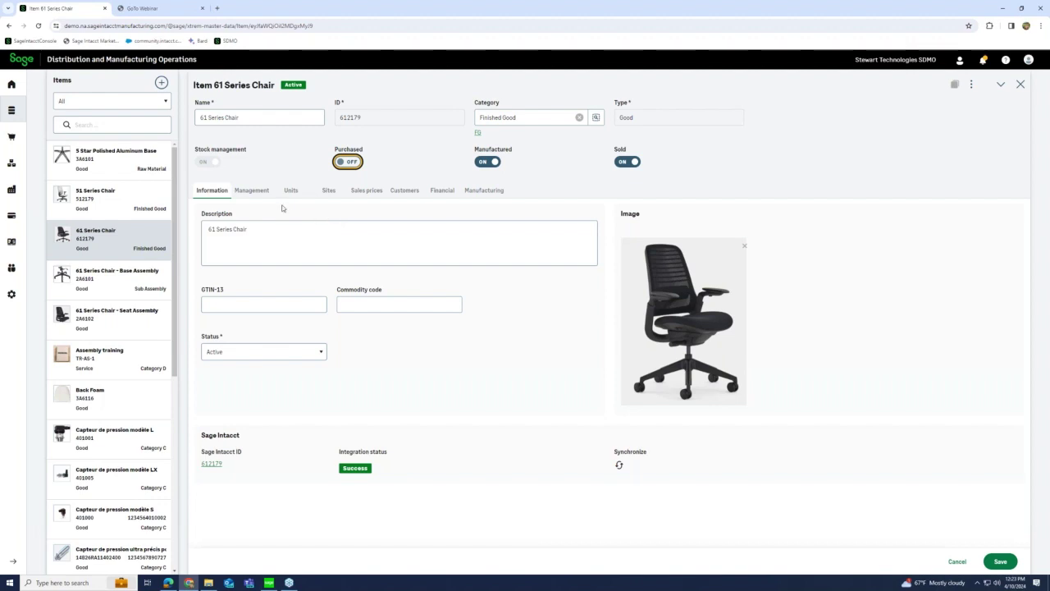
View the 61 Series Chair's stock and sales management settings, its units and its item-sites
left_click(252, 191)
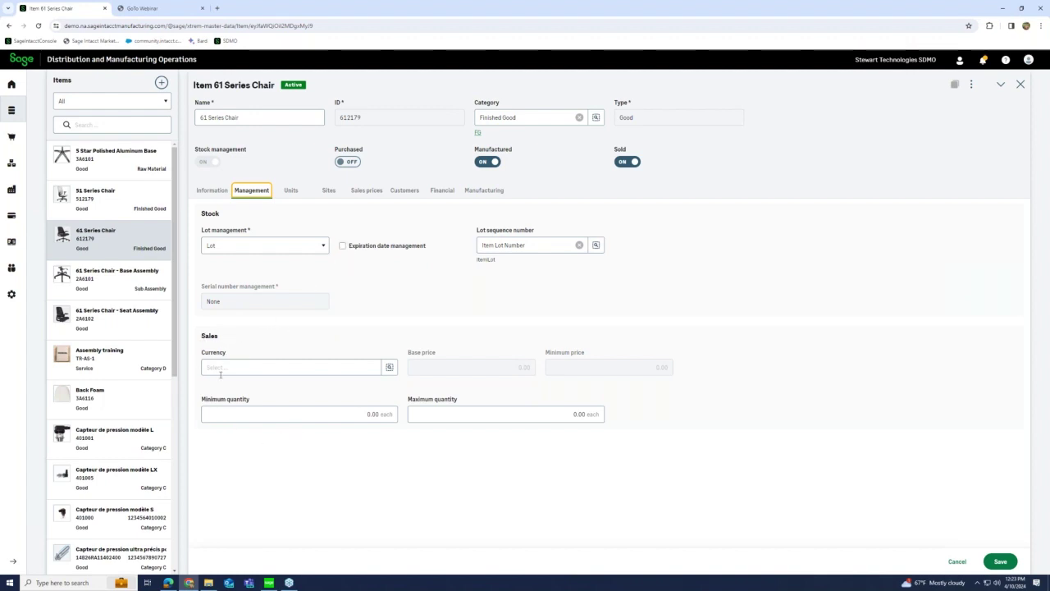
left_click(295, 193)
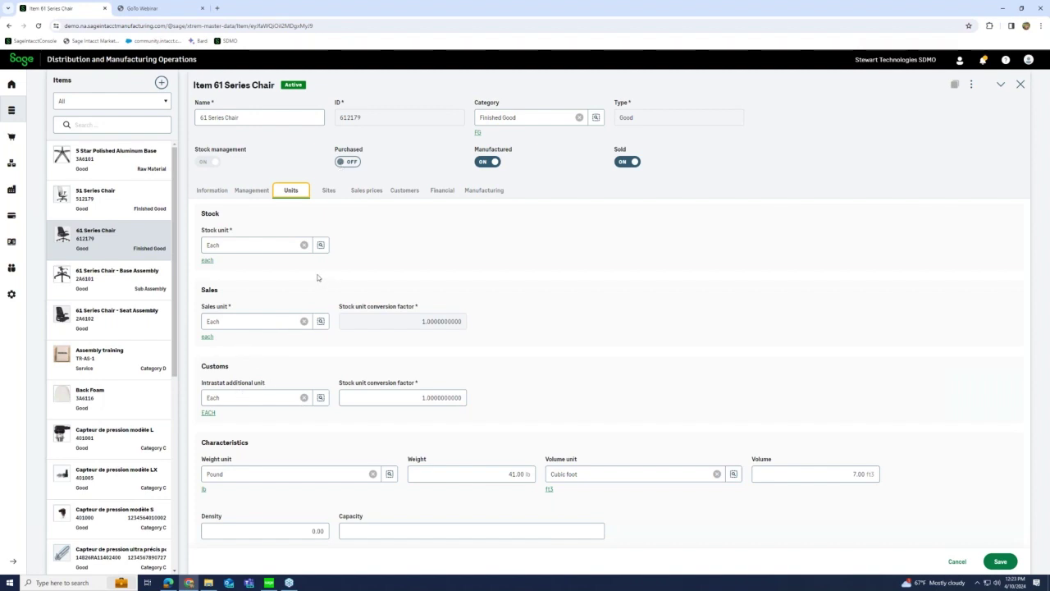
left_click(325, 191)
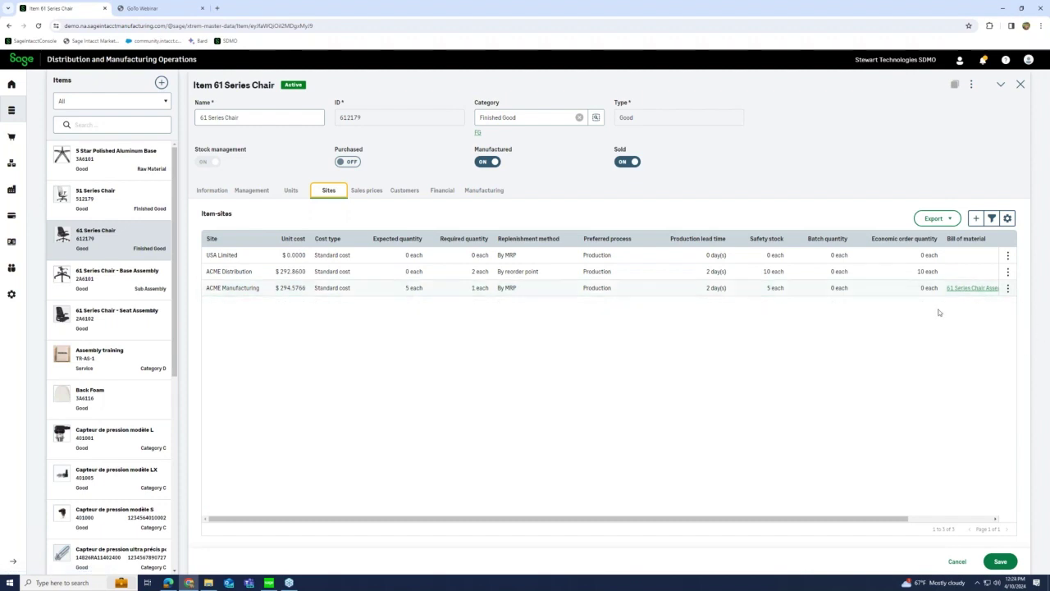
Open the ACME Manufacturing item-site record for editing, examine its projected stock chart, and close the chart
left_click(1009, 290)
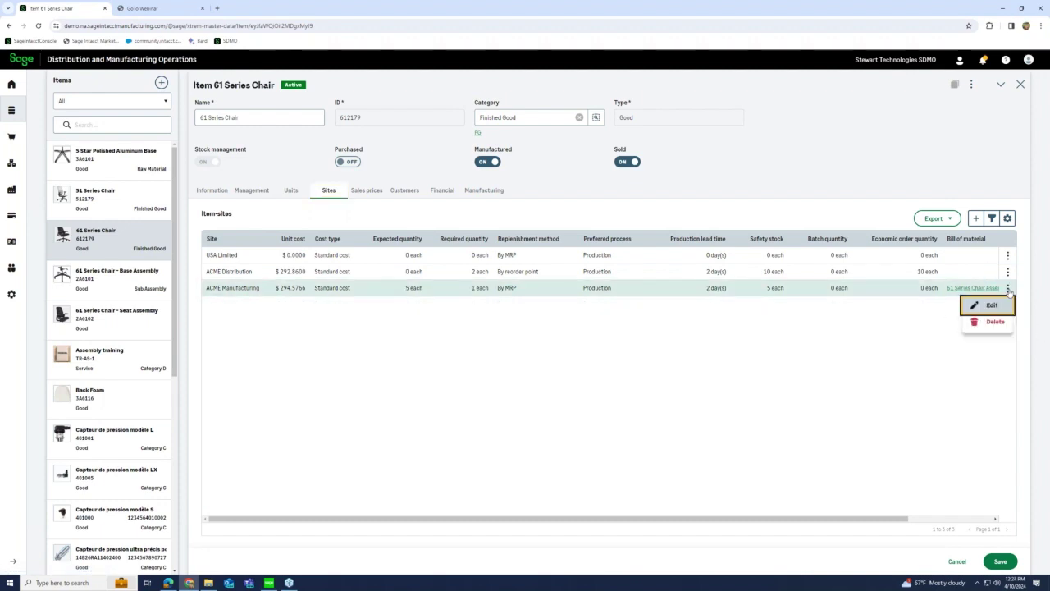
left_click(986, 303)
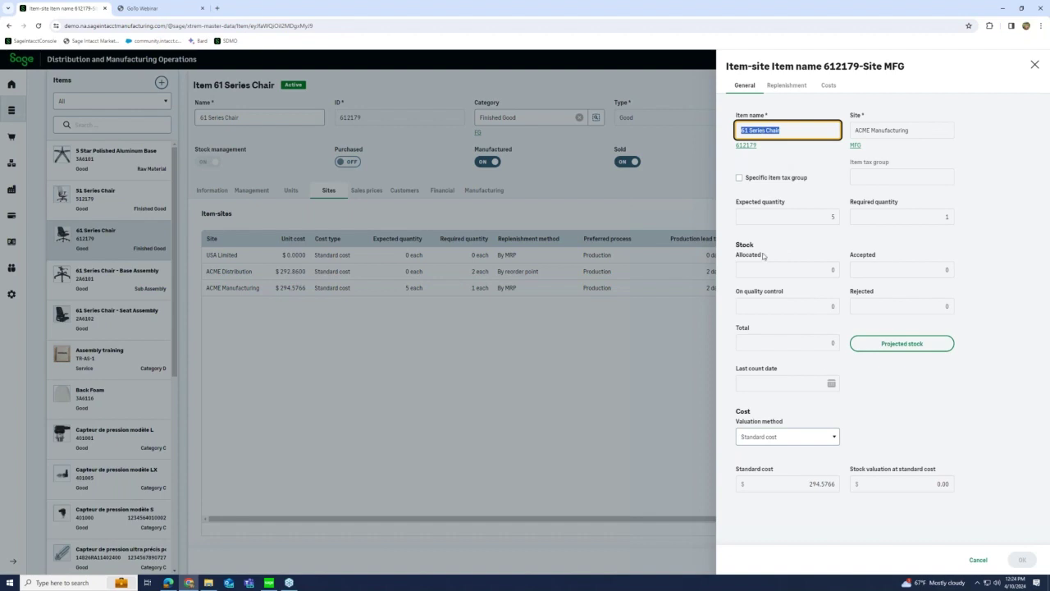
left_click(878, 348)
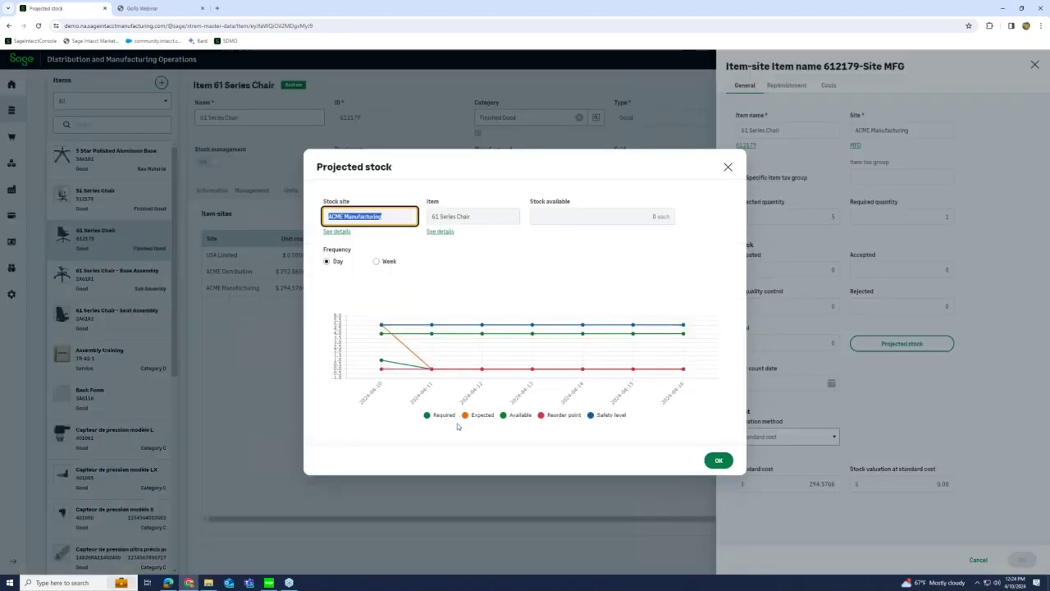
mouse_move(380, 325)
mouse_move(410, 368)
left_click(728, 167)
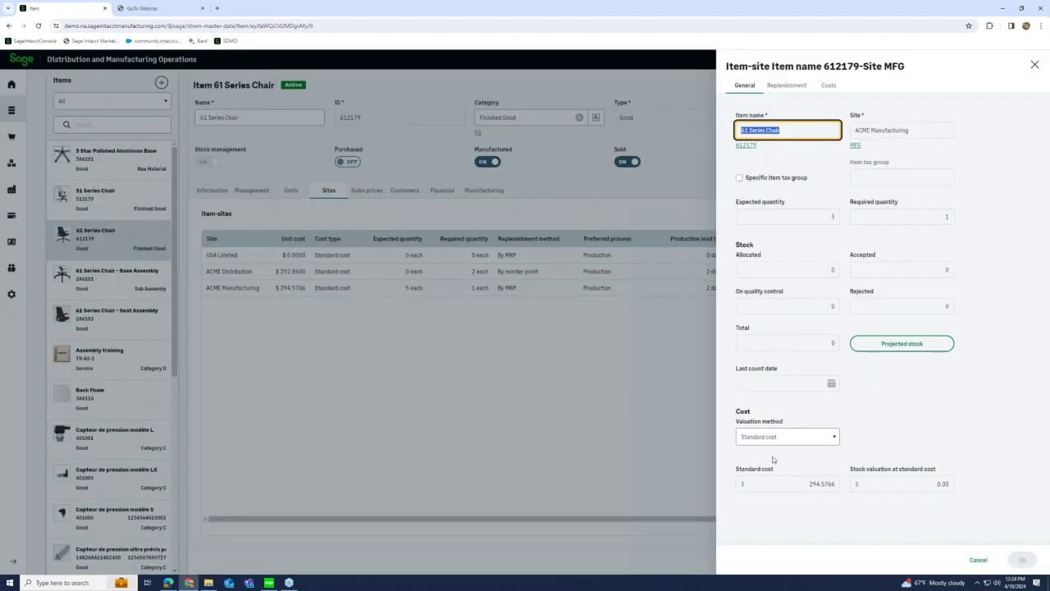
Look through the valuation method and replenishment method options of the ACME Manufacturing item-site without changing them
left_click(835, 438)
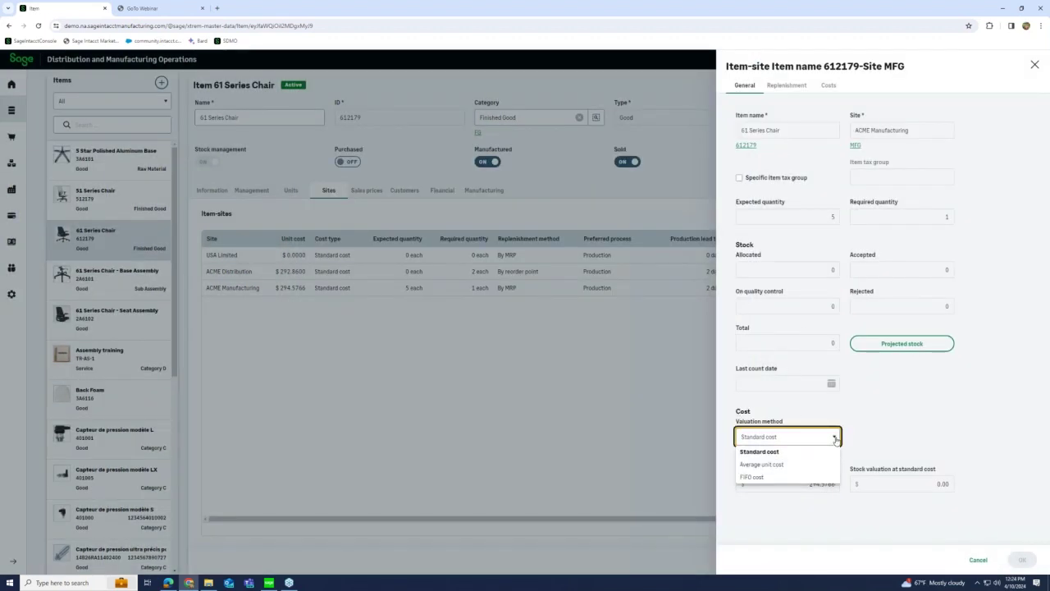
left_click(852, 425)
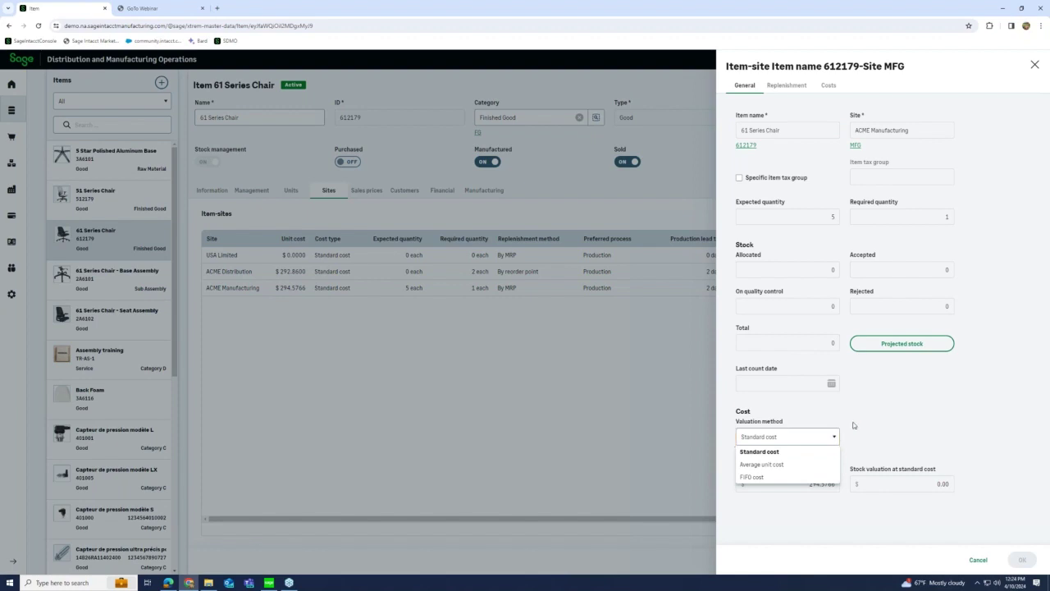
left_click(789, 86)
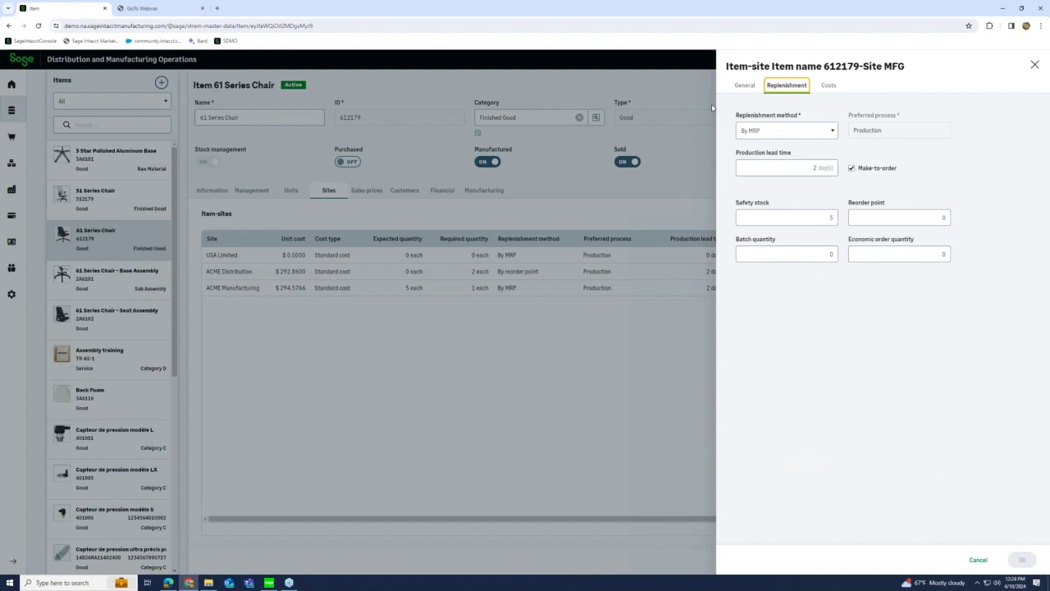
left_click(834, 131)
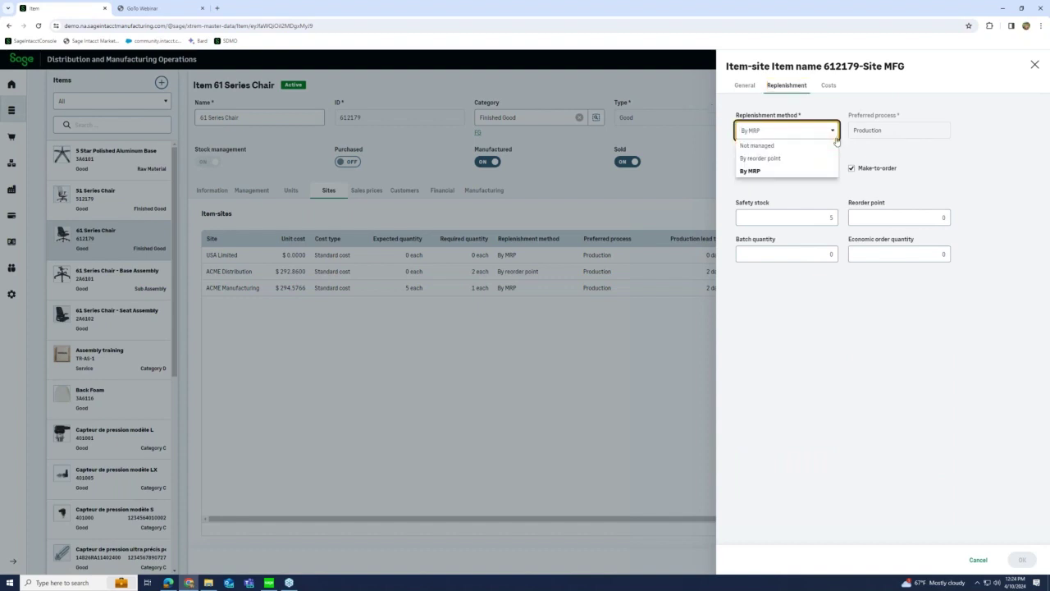
left_click(751, 131)
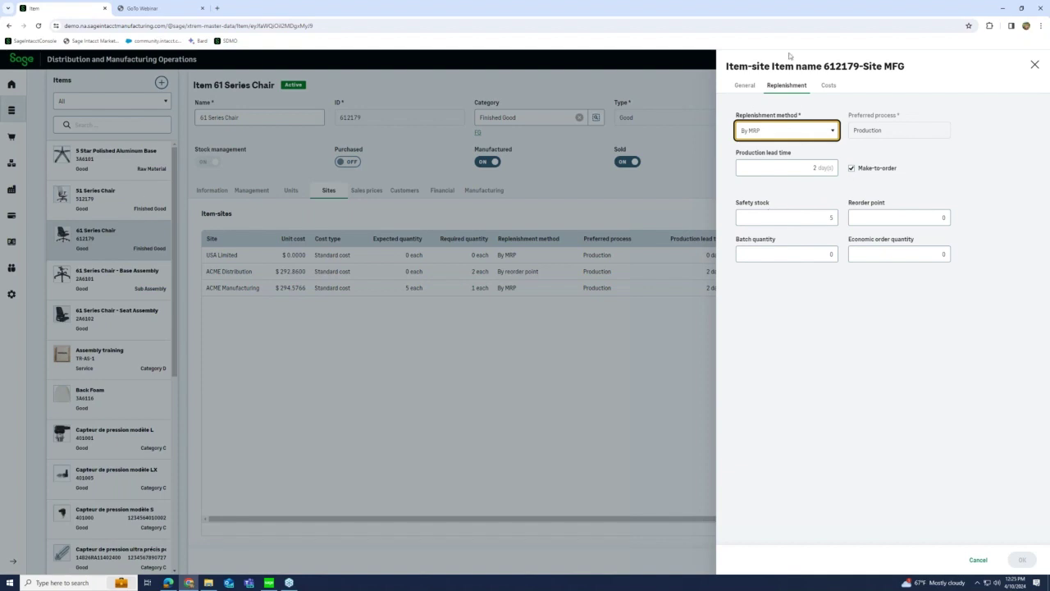
Examine the item-site's standard cost breakdown, including total and material cost, then close the cost details and the item-site record
left_click(827, 86)
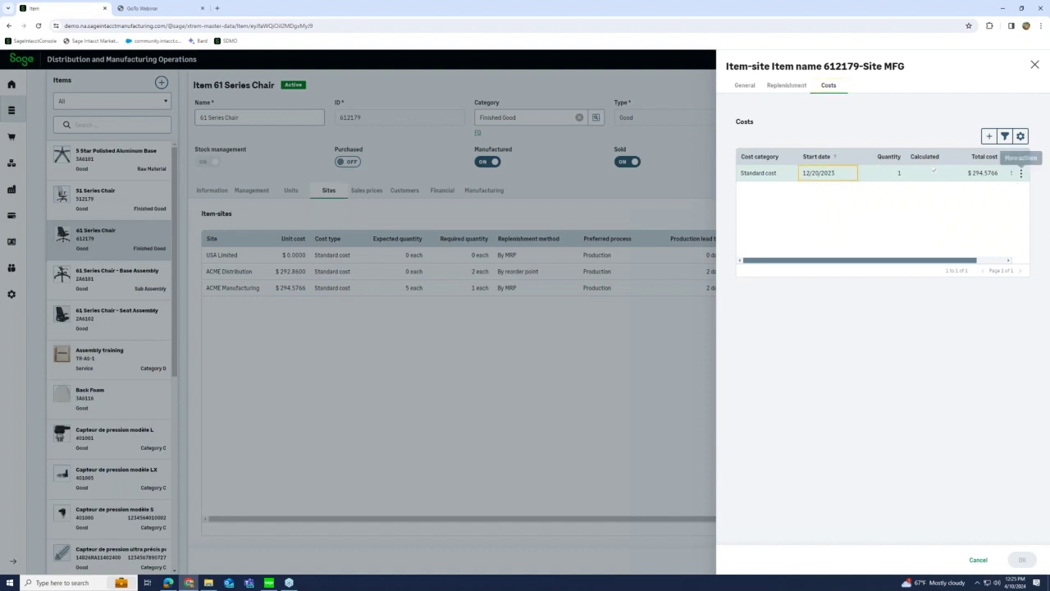
left_click(1021, 173)
left_click(989, 190)
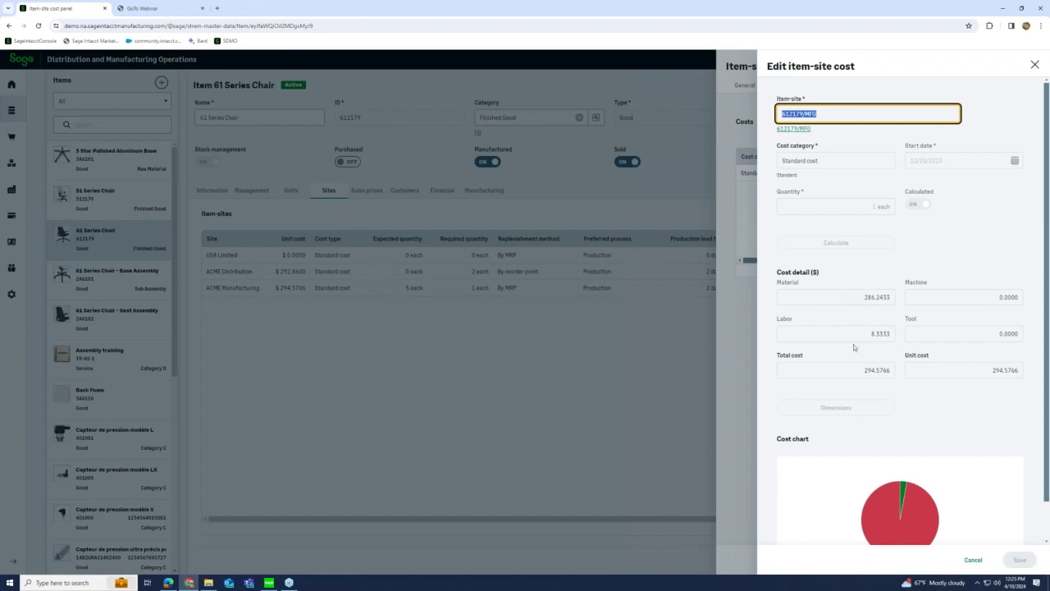
left_click(854, 371)
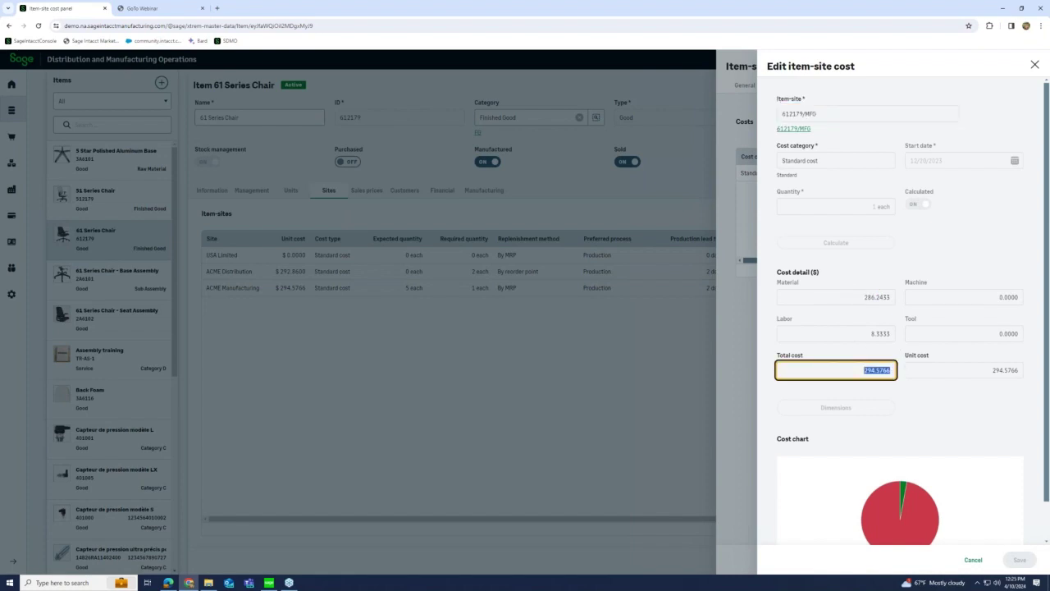
left_click(851, 293)
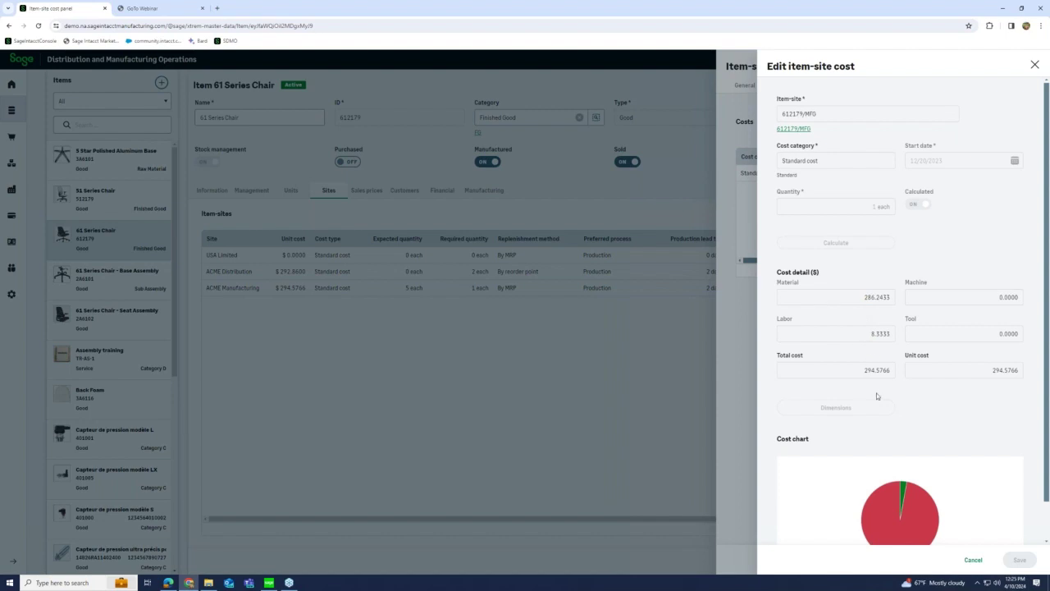
scroll(876, 396, "down", 1)
scroll(875, 397, "up", 1)
left_click(1034, 64)
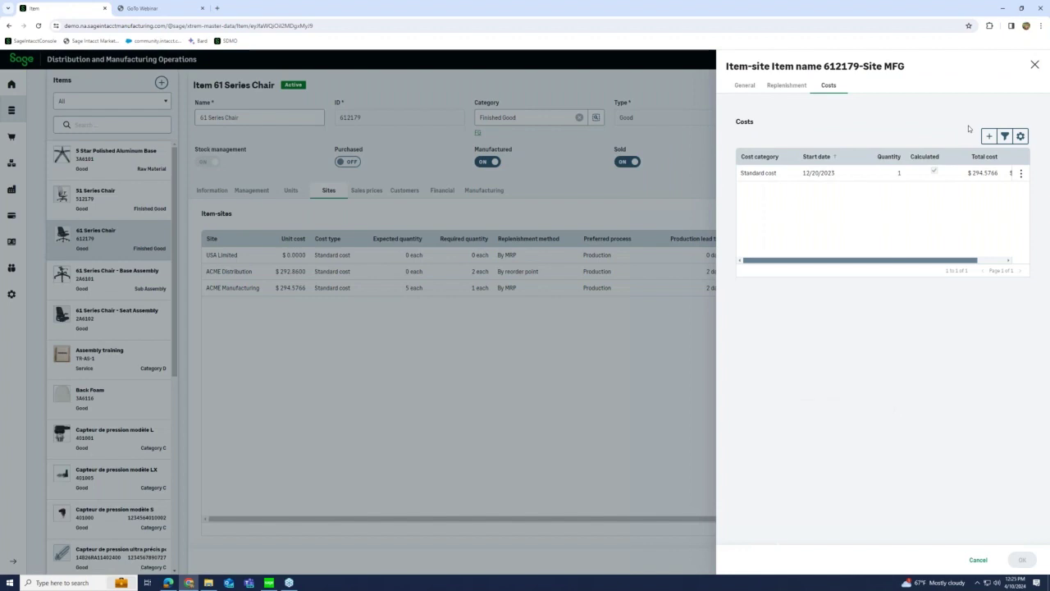
left_click(1035, 65)
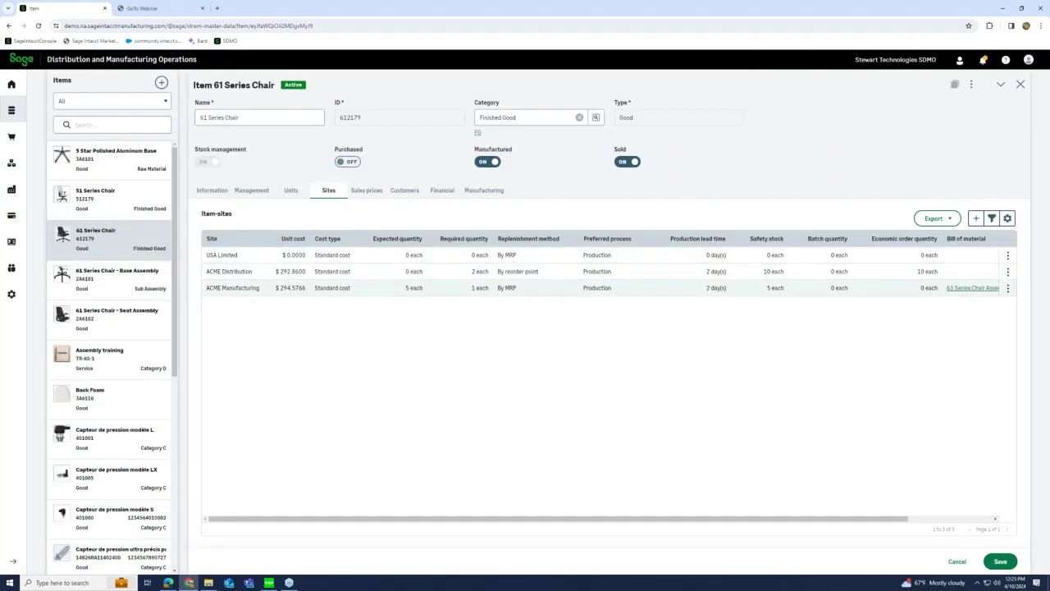
Review the chair's sales prices, customers, financial and manufacturing details, and discard the unsaved changes to the item
left_click(357, 193)
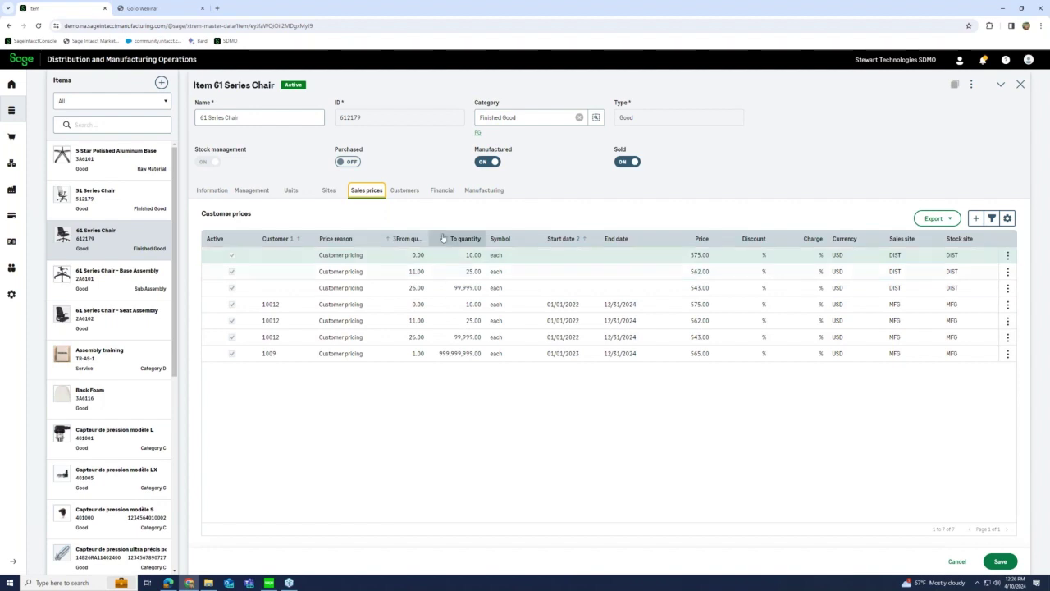
left_click(401, 190)
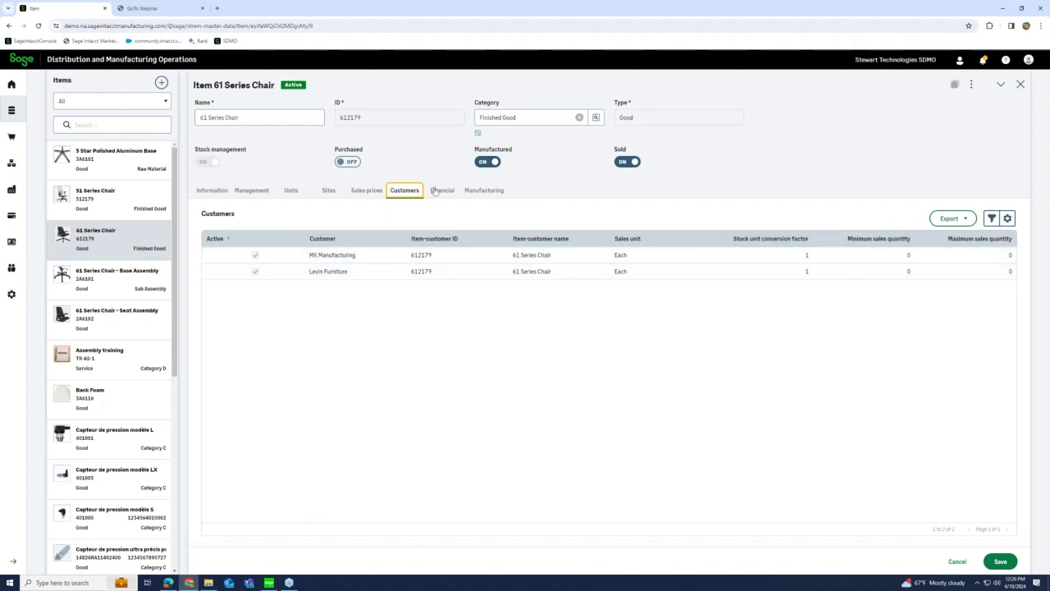
left_click(379, 194)
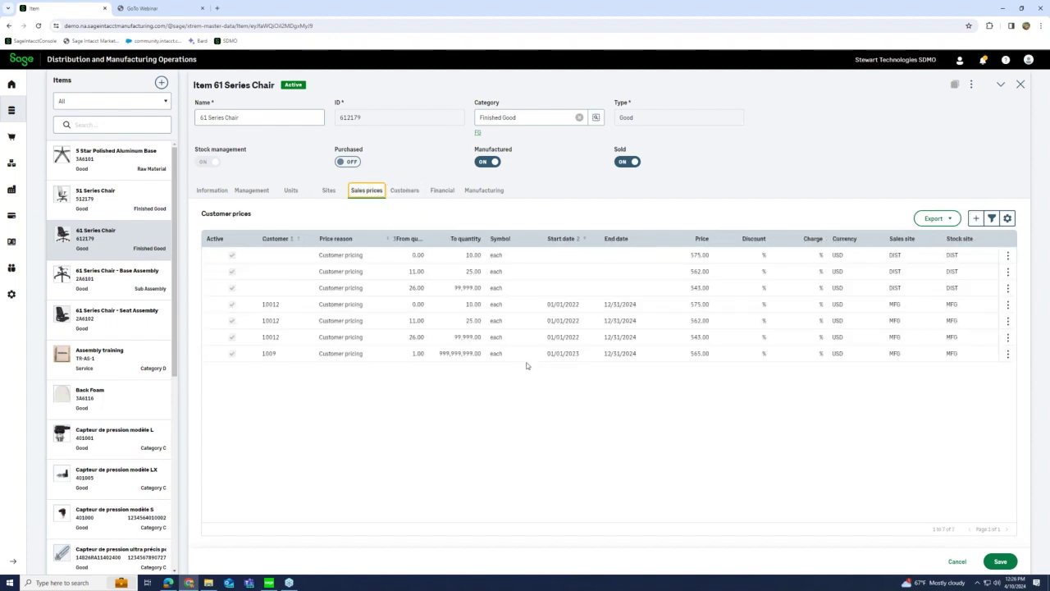
left_click(408, 194)
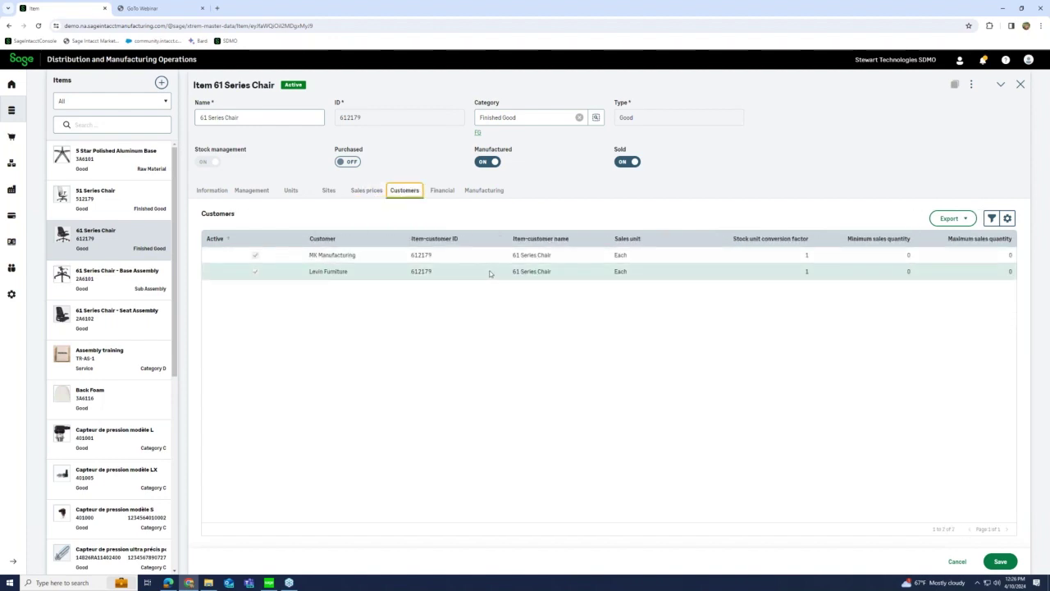
left_click(443, 190)
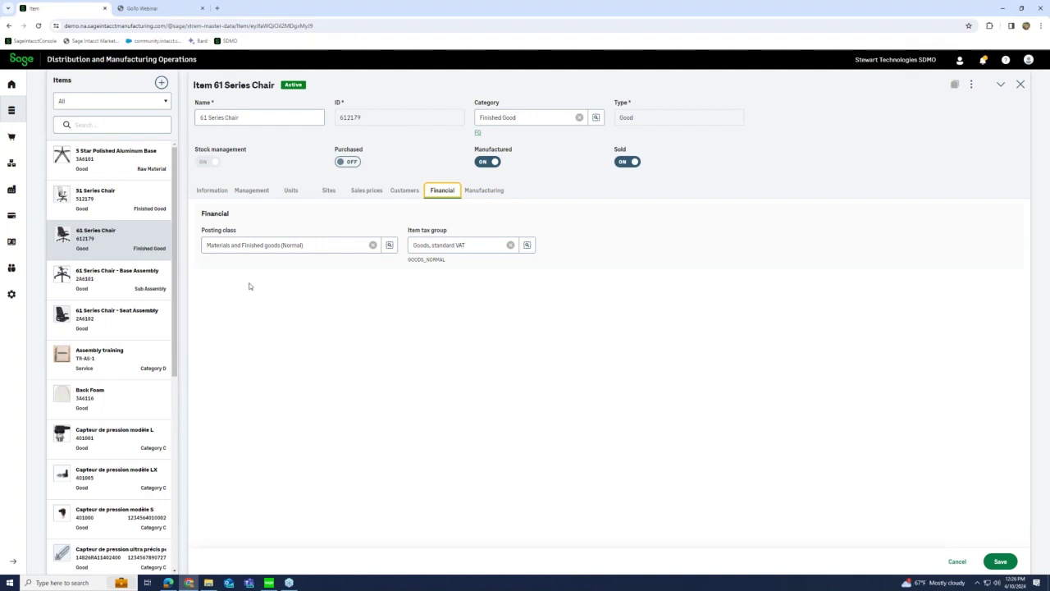
left_click(487, 193)
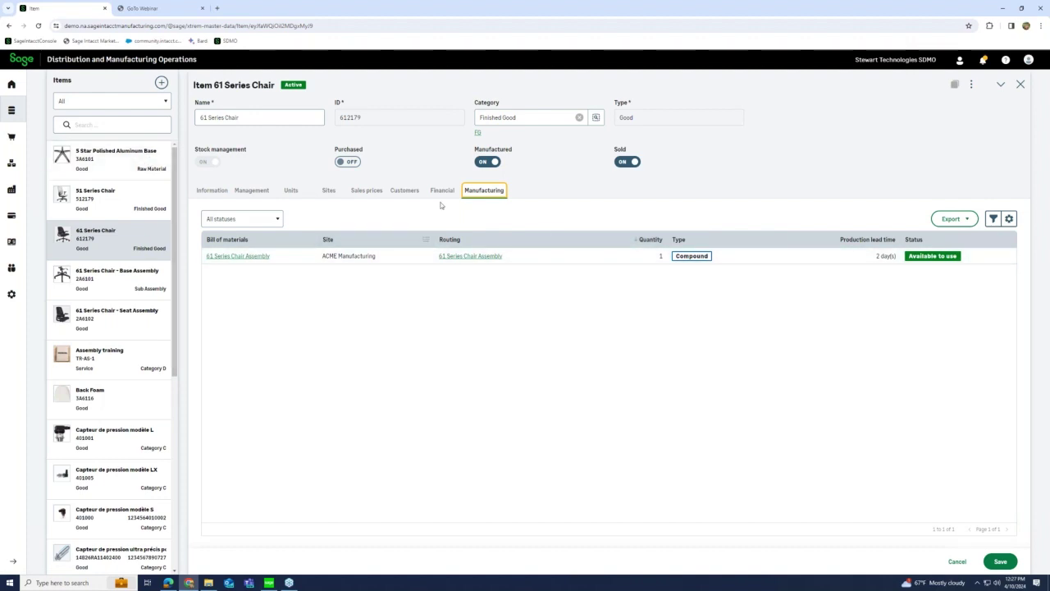
left_click(956, 563)
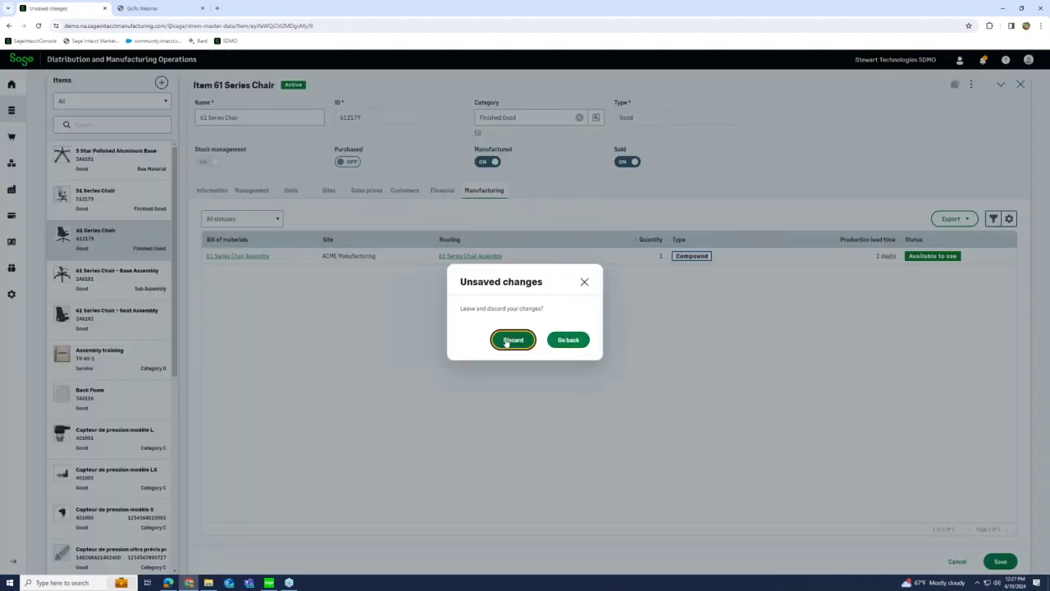
left_click(509, 341)
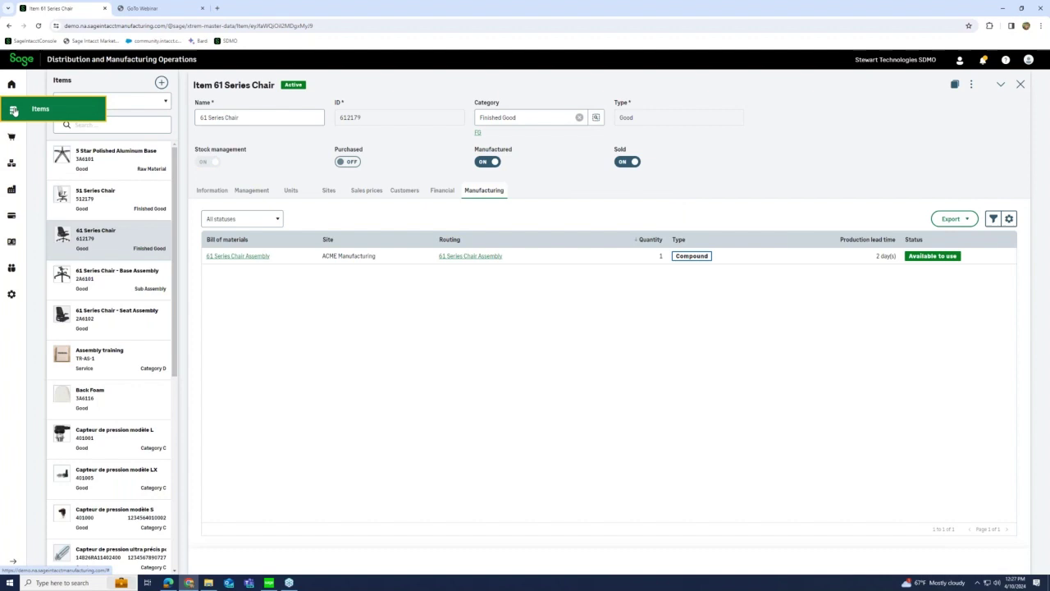
Open the 61 Series Chair Assembly record from the Bill of materials list and show its available status options
left_click(14, 111)
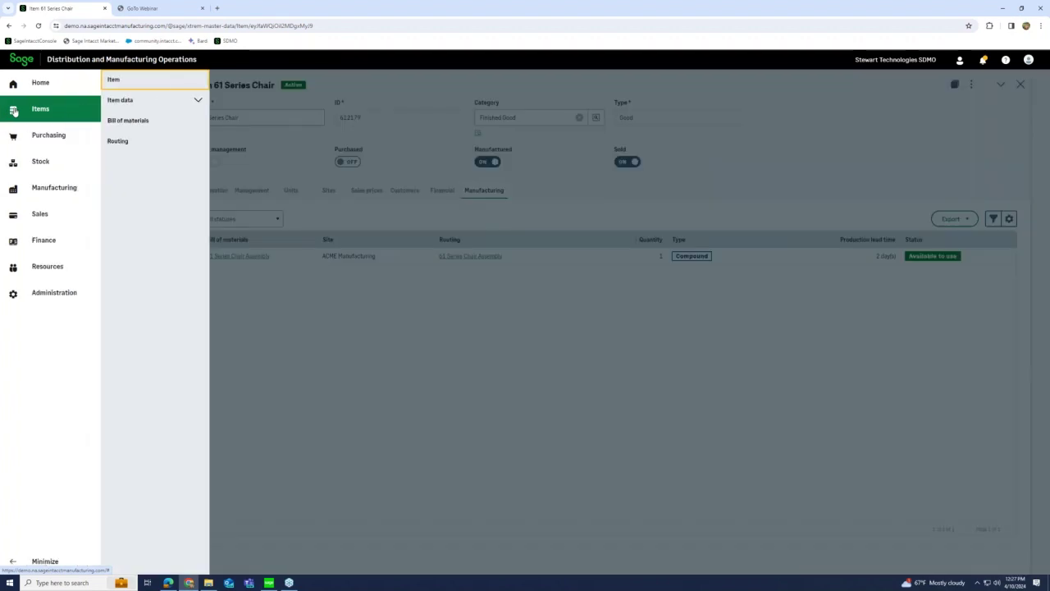
left_click(140, 121)
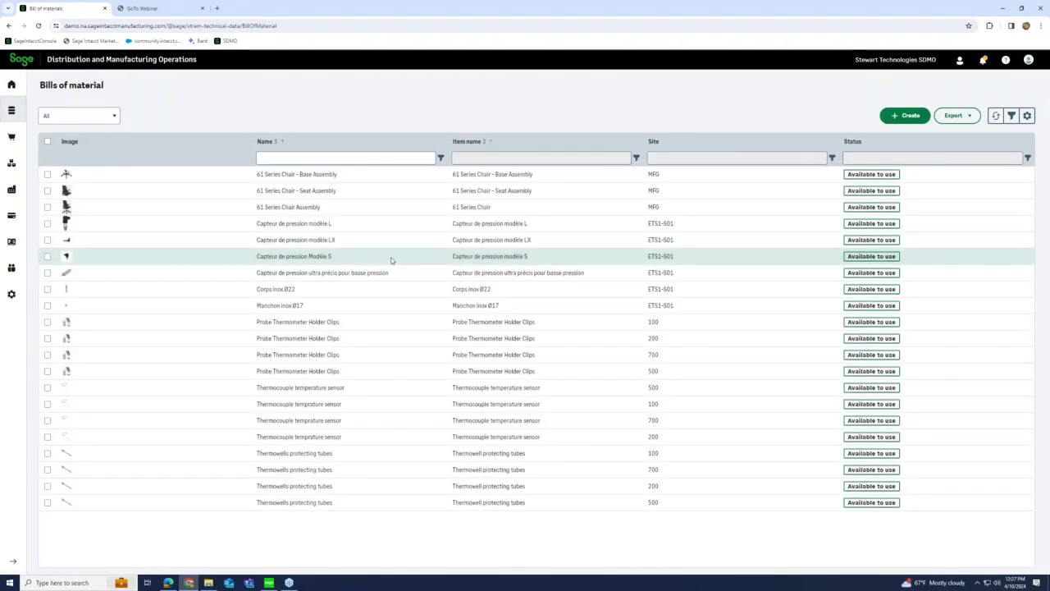
left_click(344, 208)
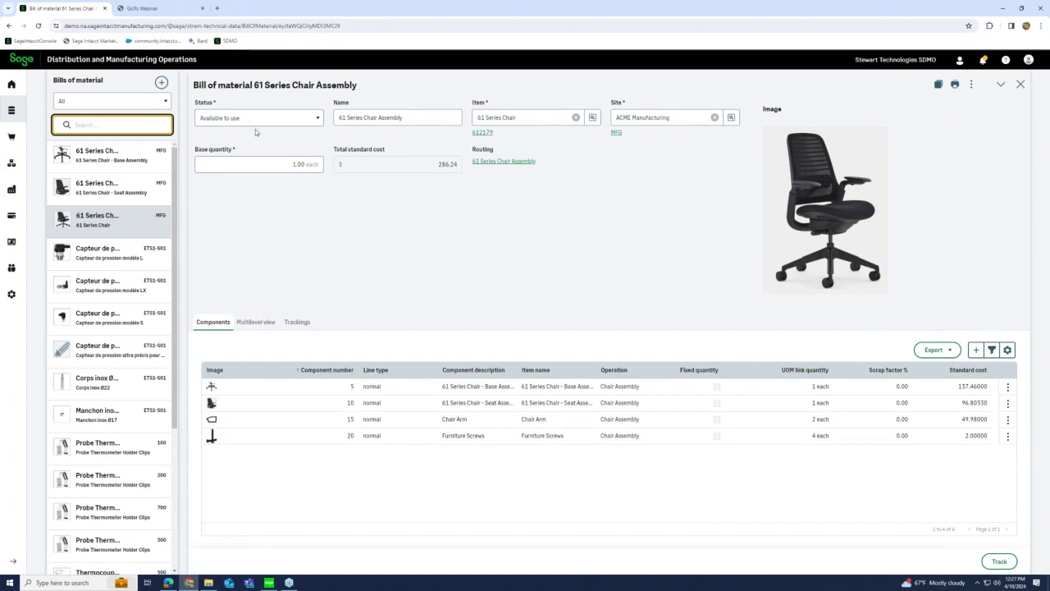
left_click(316, 117)
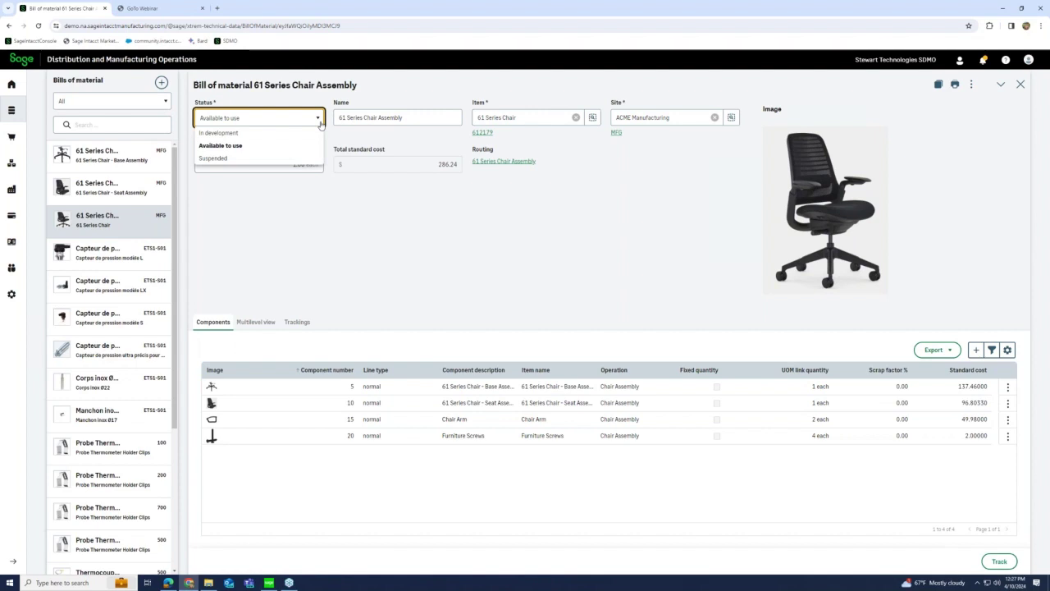
Keep the status at Available to use and examine the base and seat assembly components in the bill of material's expanded multilevel view
left_click(223, 145)
left_click_drag(400, 117, 345, 129)
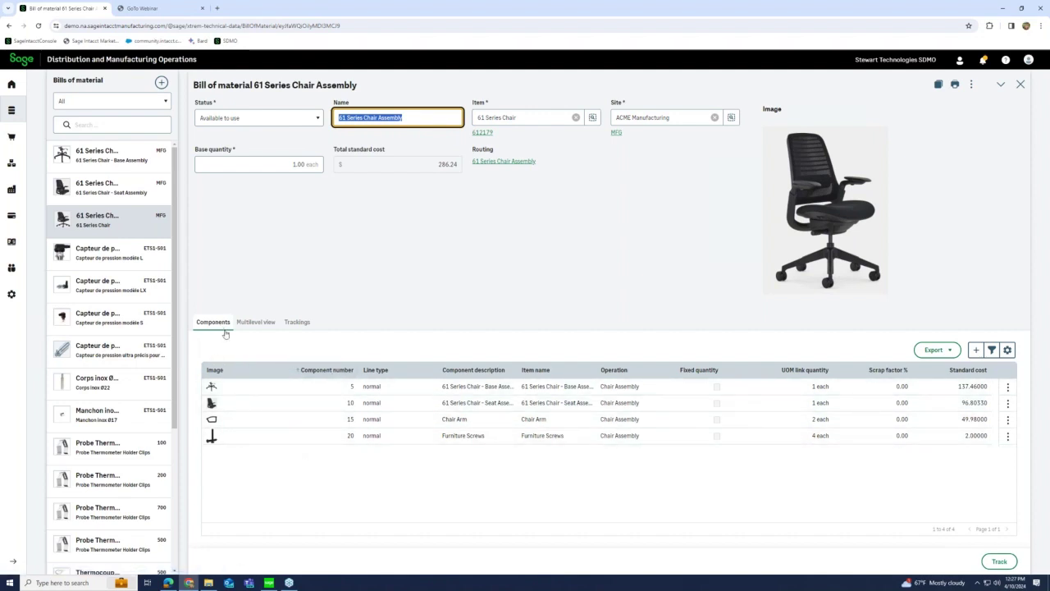
left_click(255, 321)
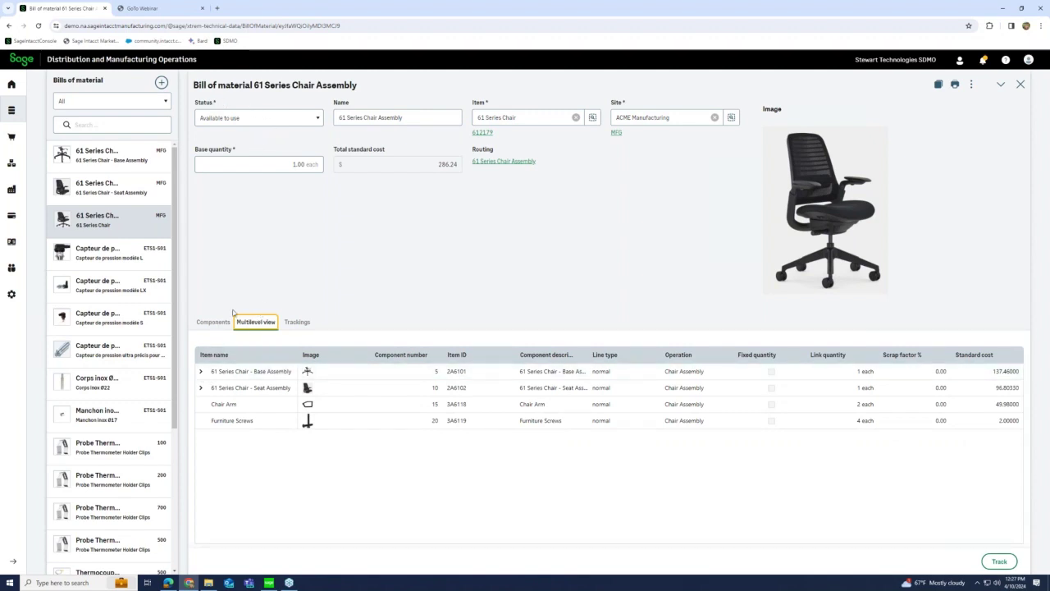
left_click(200, 371)
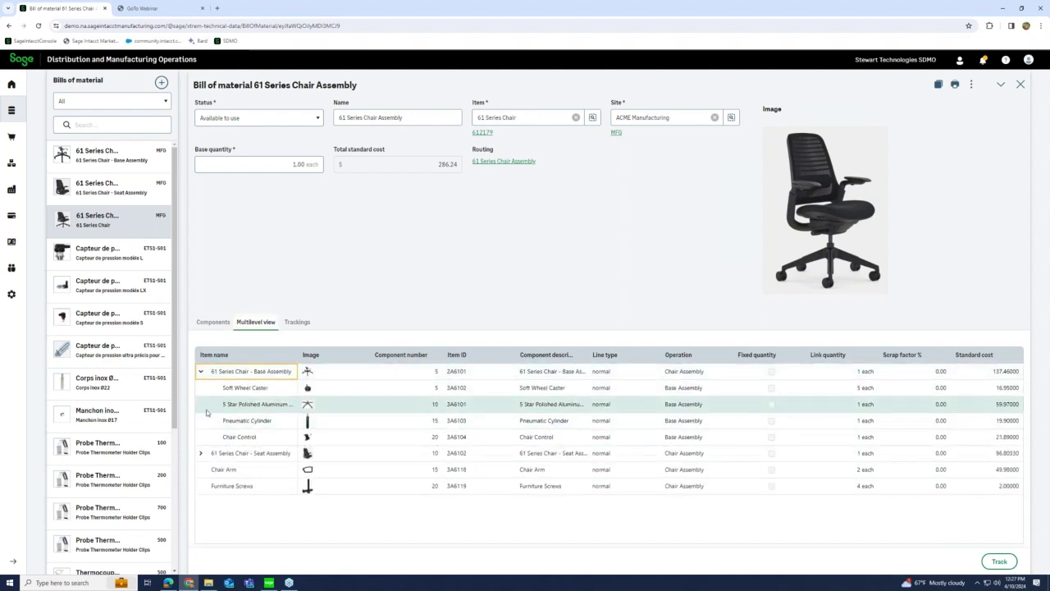
left_click(281, 453)
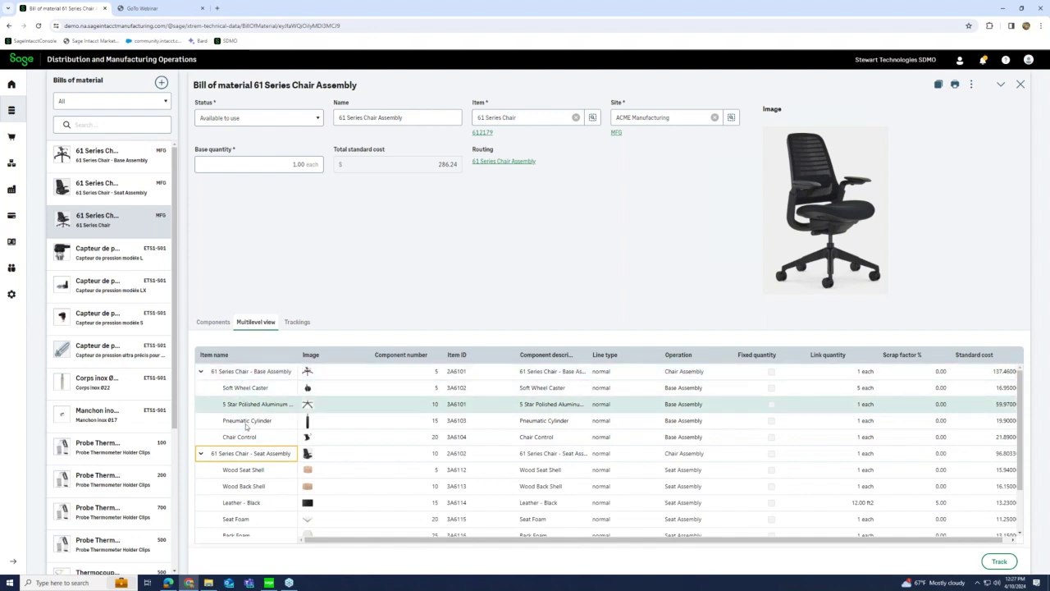
scroll(246, 419, "down", 1)
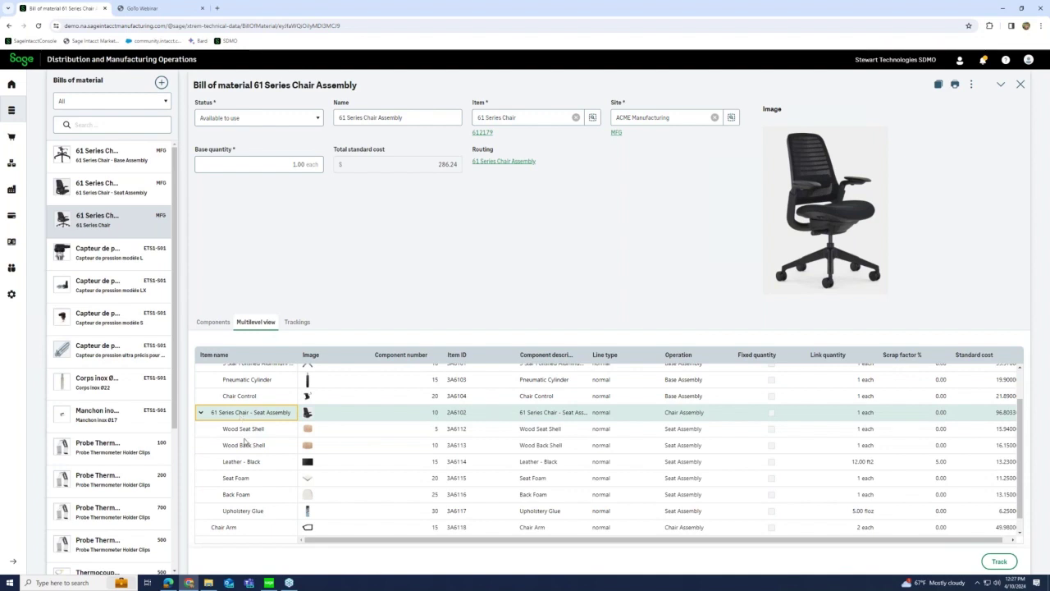
scroll(244, 440, "down", 1)
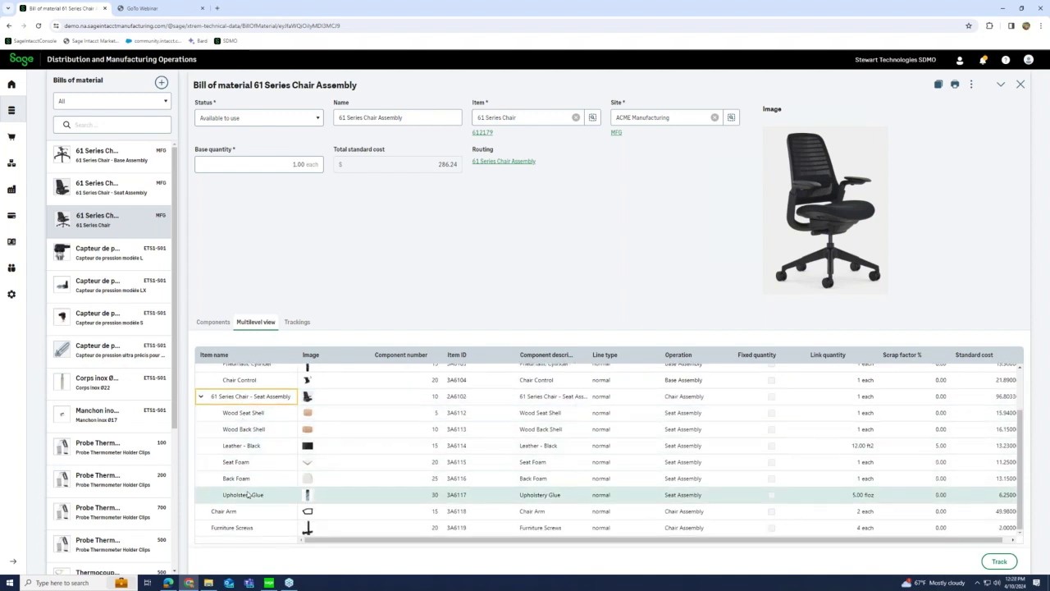
scroll(261, 492, "up", 2)
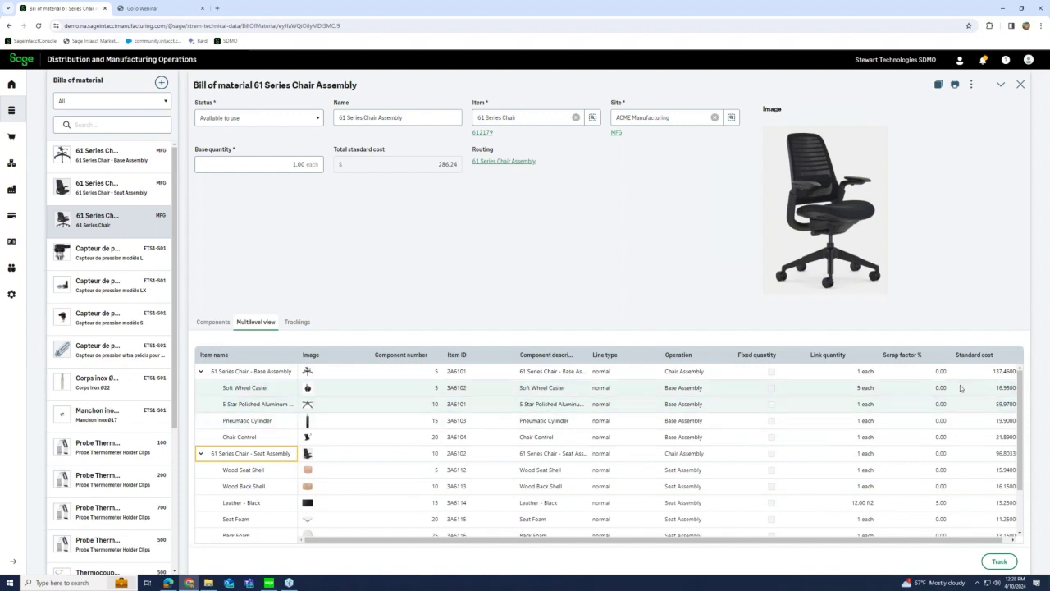
Collapse both subassemblies, compare the components, multilevel and trackings views, and close the 61 Series Chair Assembly bill of material
left_click(201, 373)
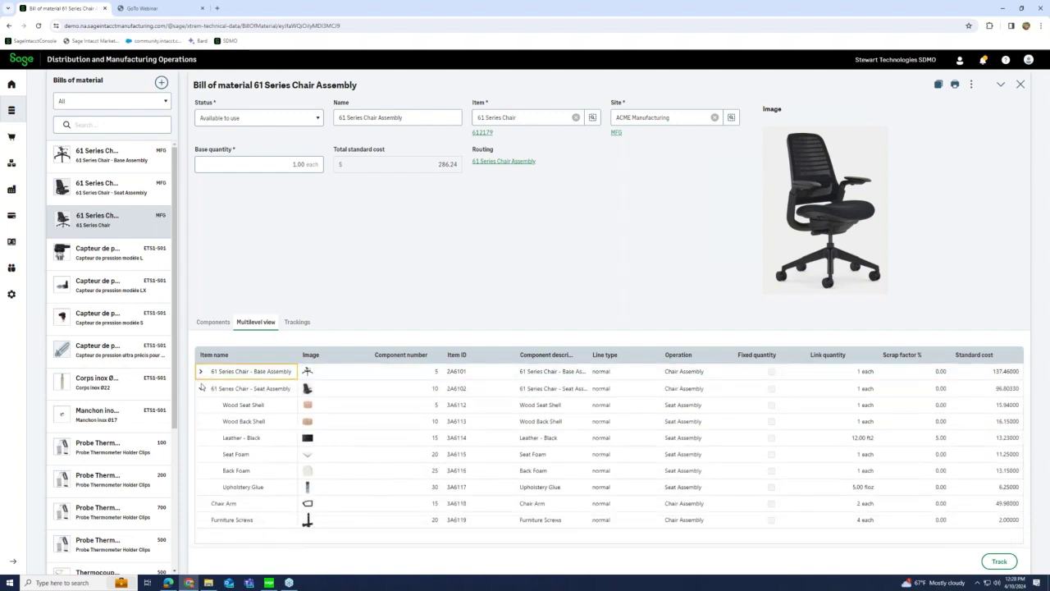
left_click(201, 387)
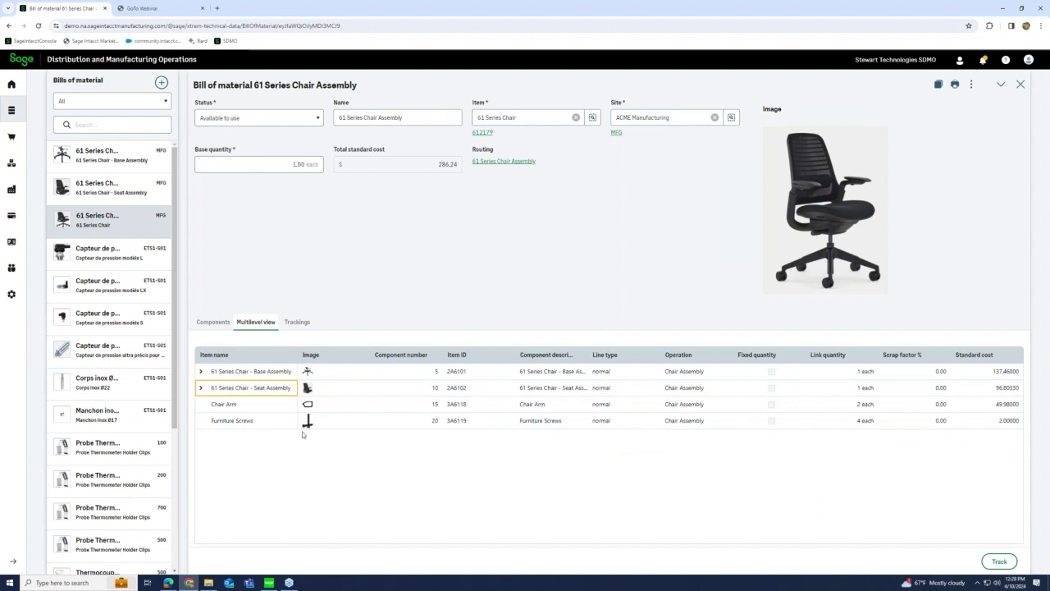
left_click(213, 322)
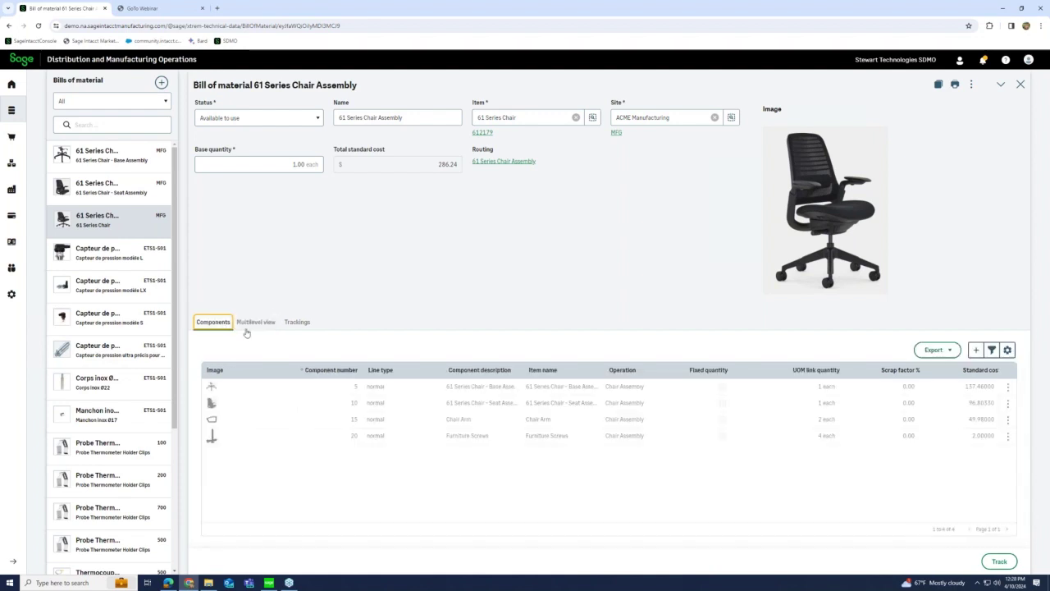
left_click(258, 322)
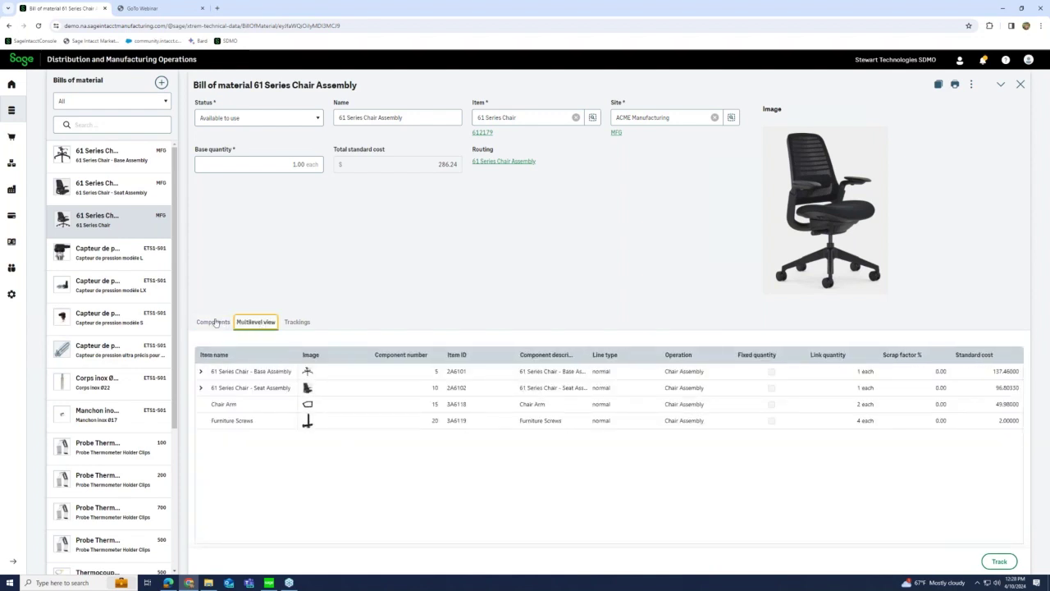
left_click(290, 321)
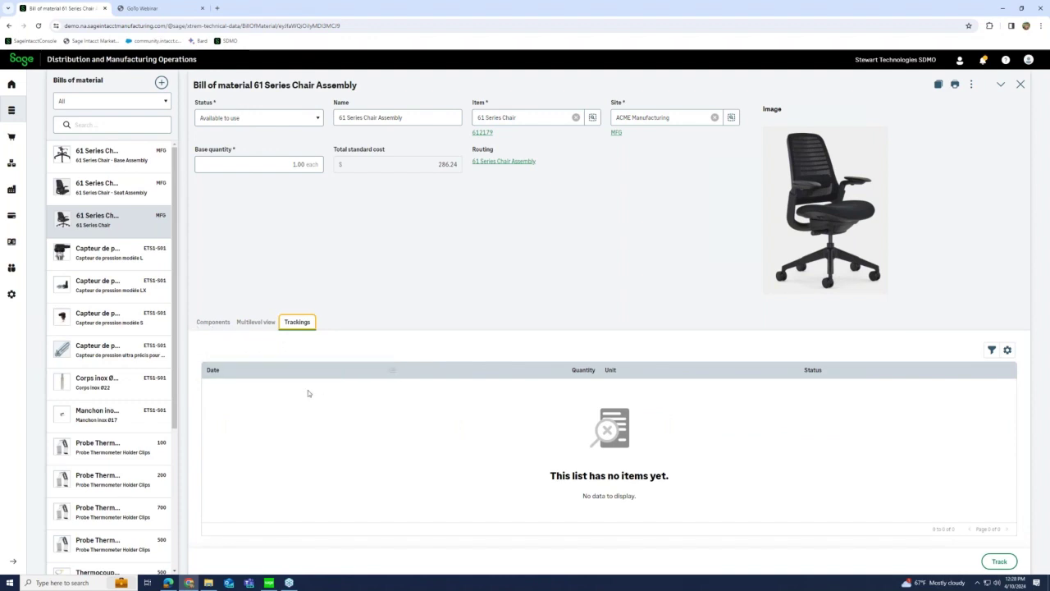
left_click(215, 322)
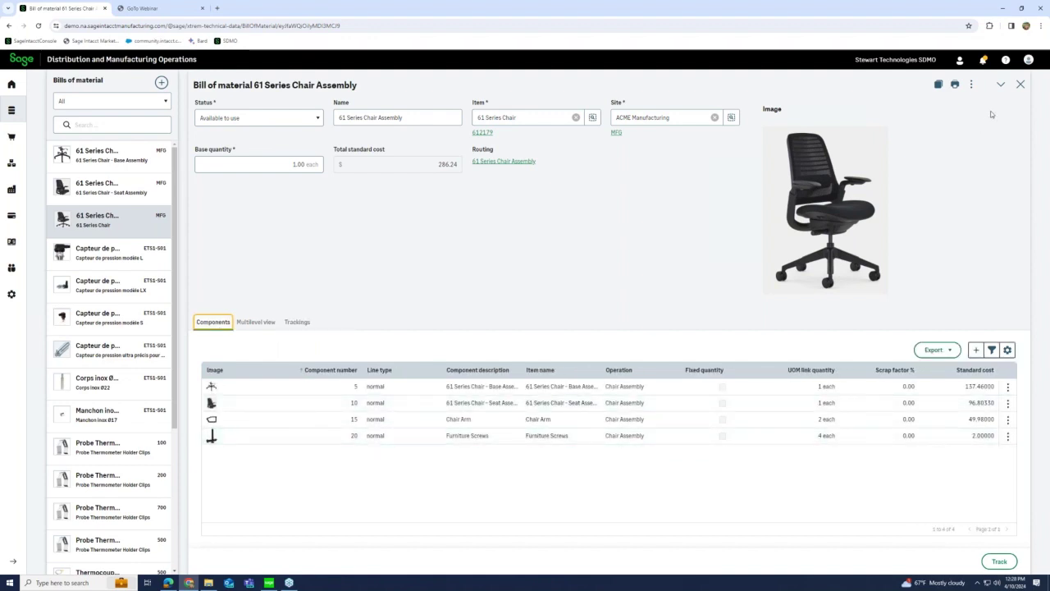
left_click(1020, 83)
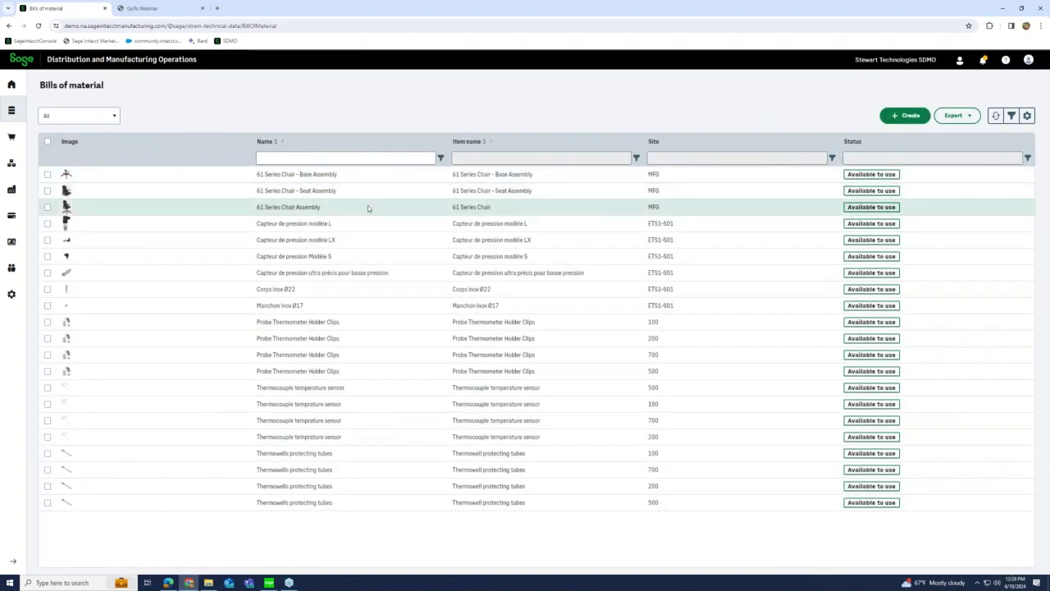
Open the 61 Series Chair Assembly routing, examine the Chair Assembly operation down to the individual labor resources, and close the routing
left_click(15, 118)
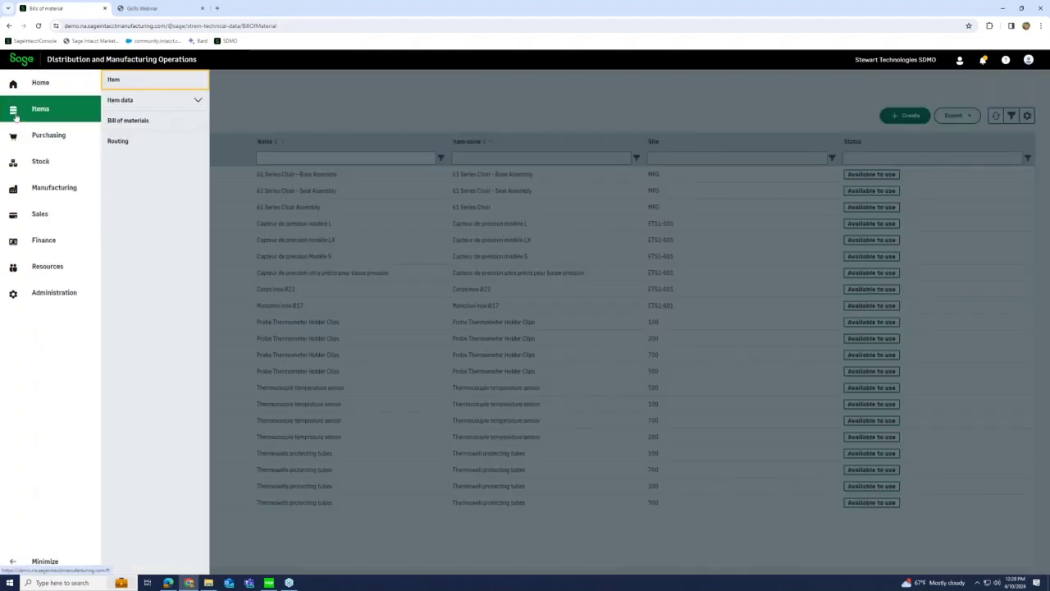
left_click(161, 143)
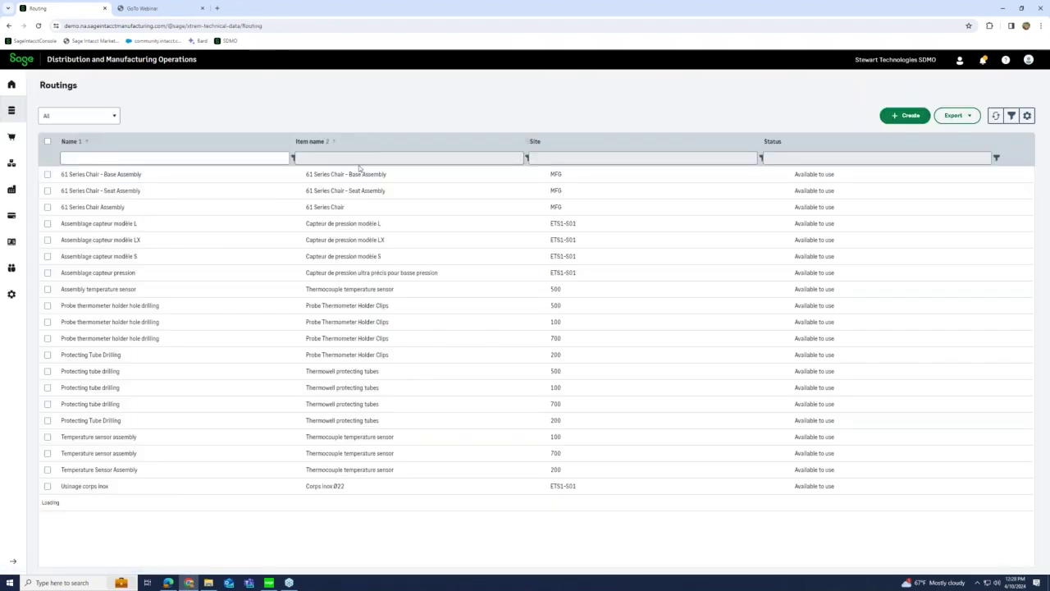
left_click(341, 210)
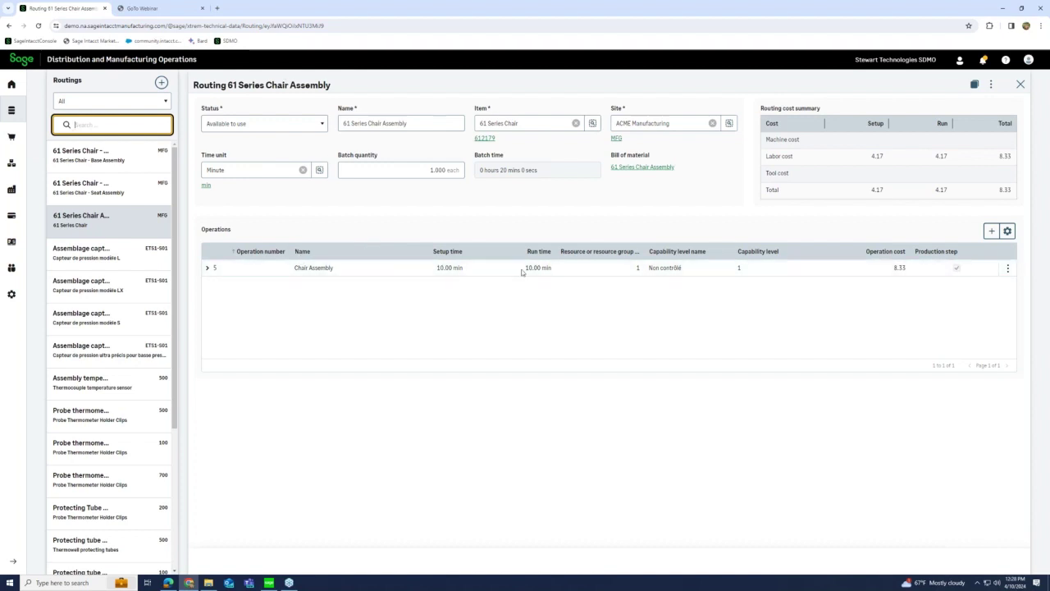
left_click(207, 268)
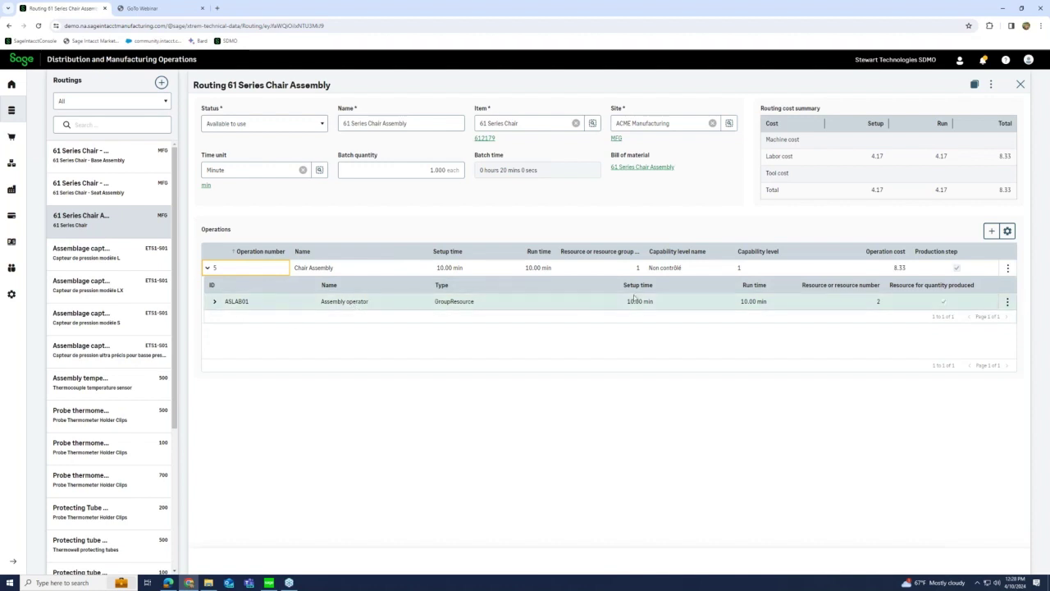
left_click(214, 301)
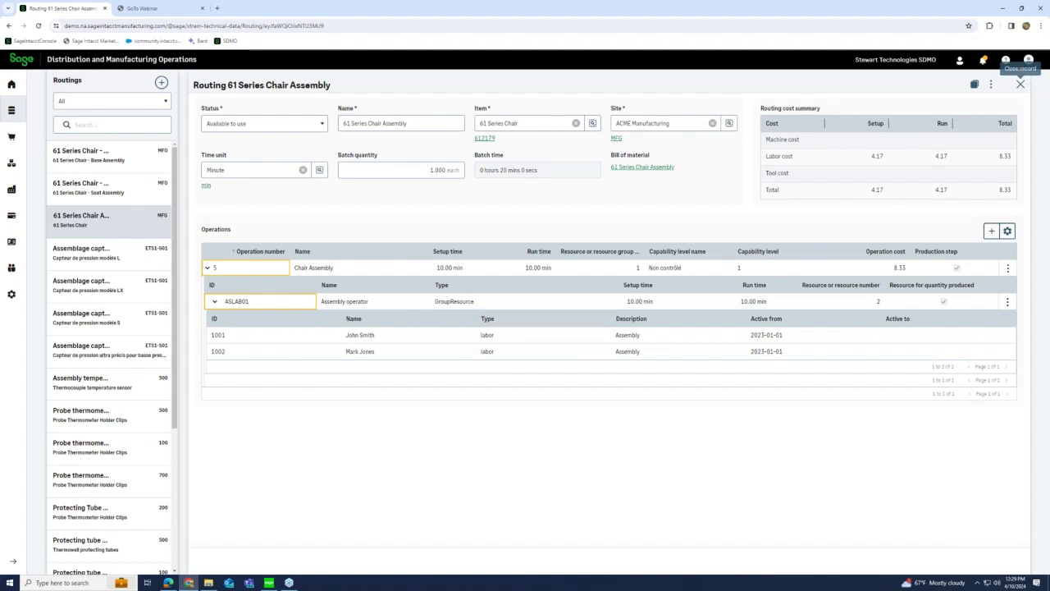
left_click(1020, 83)
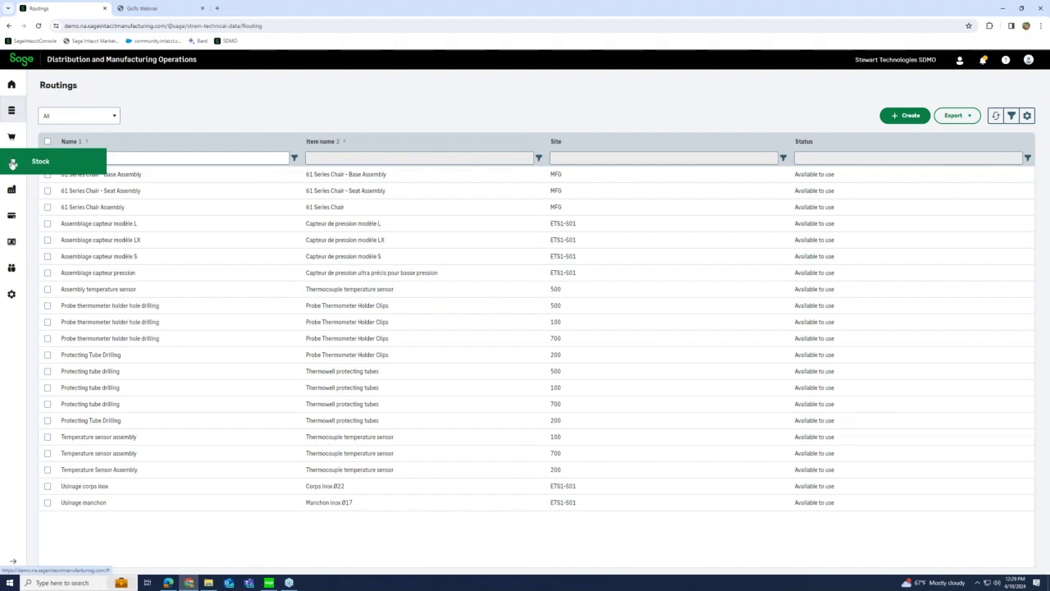
Open the MK Manufacturing quote dated 04/10/2024 from the sales orders and look through the 61 Series Chair line's available actions
left_click(12, 215)
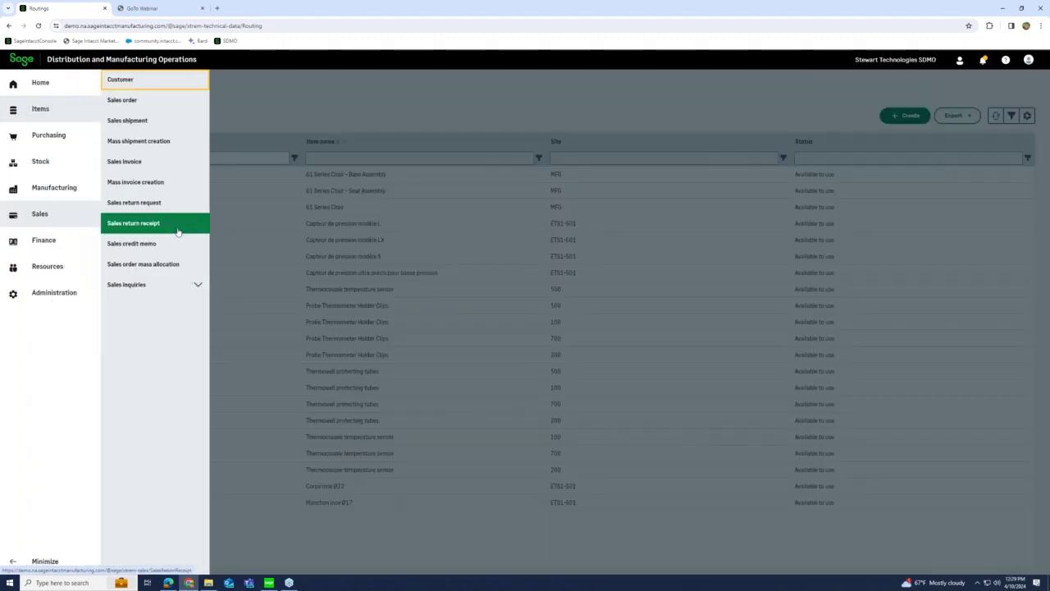
left_click(131, 99)
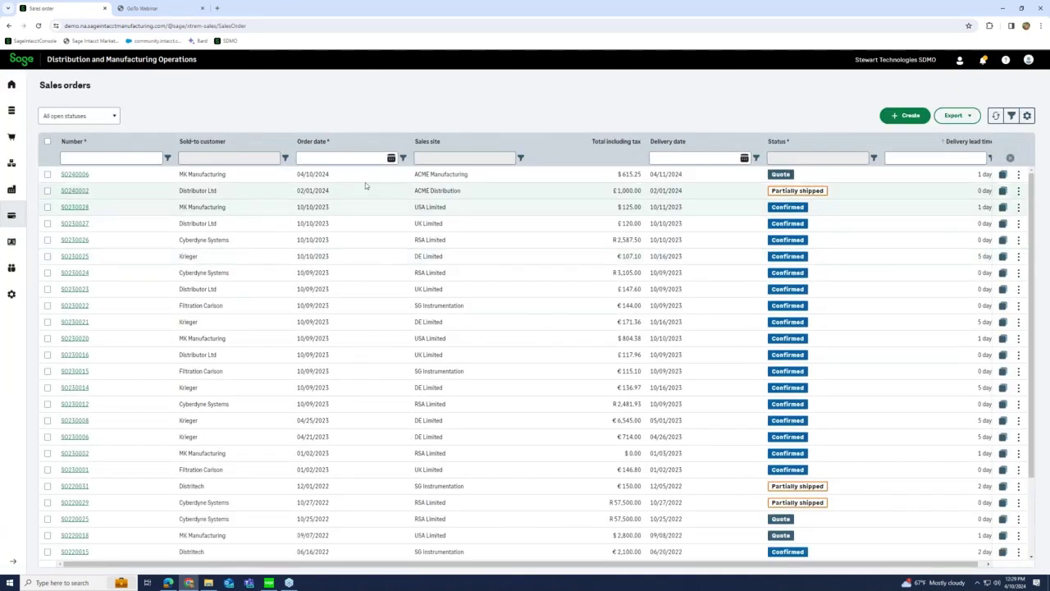
left_click(365, 180)
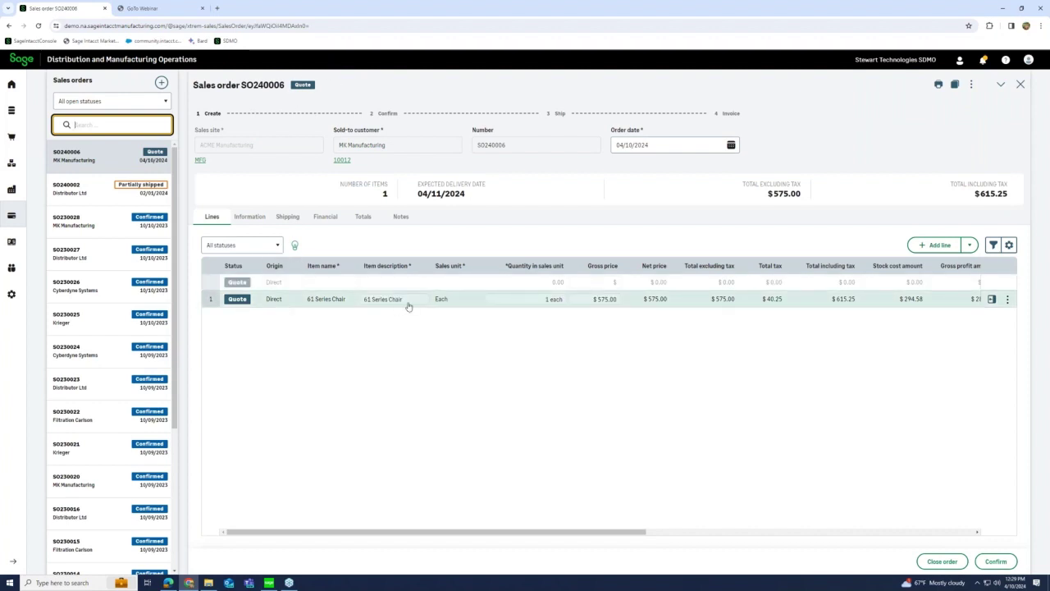
left_click(1007, 299)
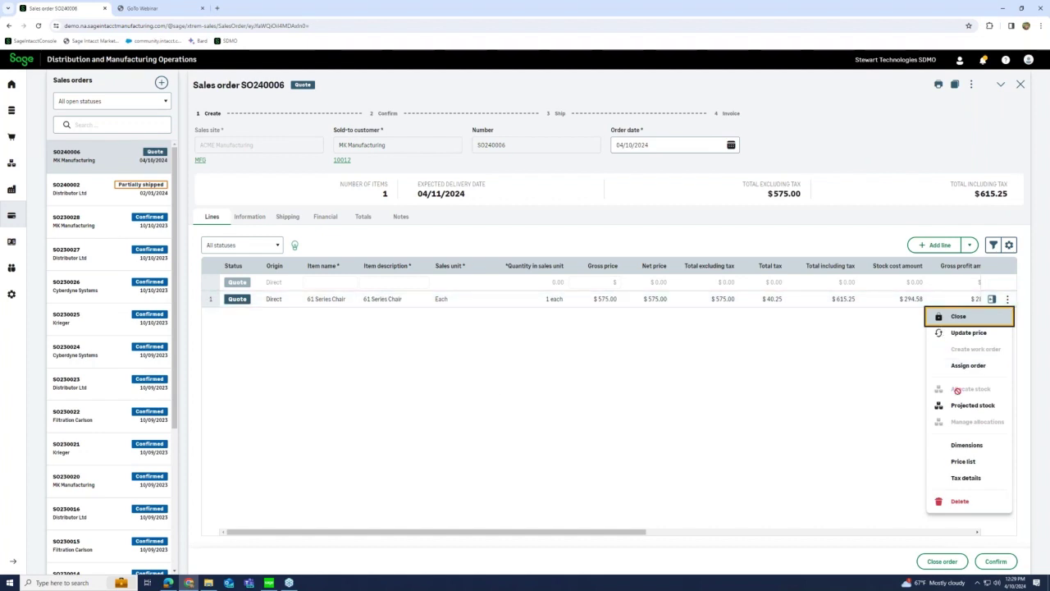
left_click(864, 413)
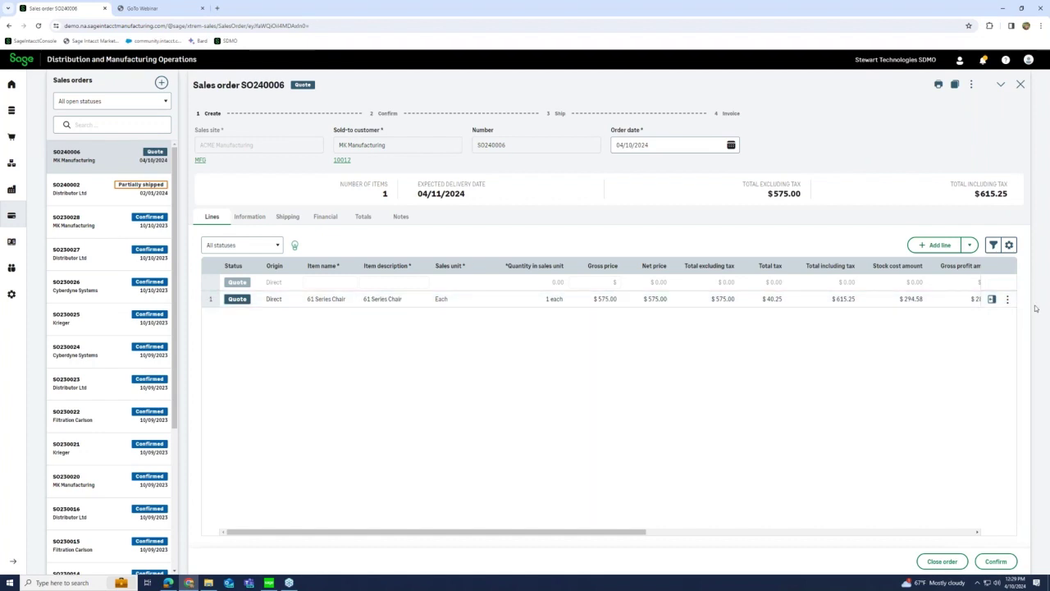
Open the 61 Series Chair order line's details and review its information, pricing, ship-to address, stock on hand and stock shortage
left_click(991, 299)
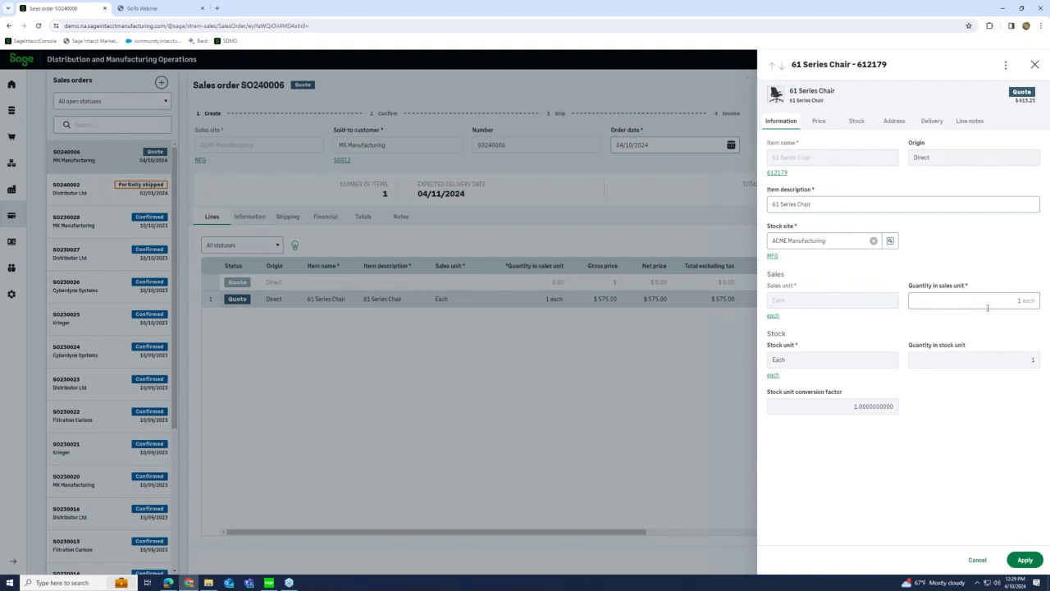
left_click(819, 121)
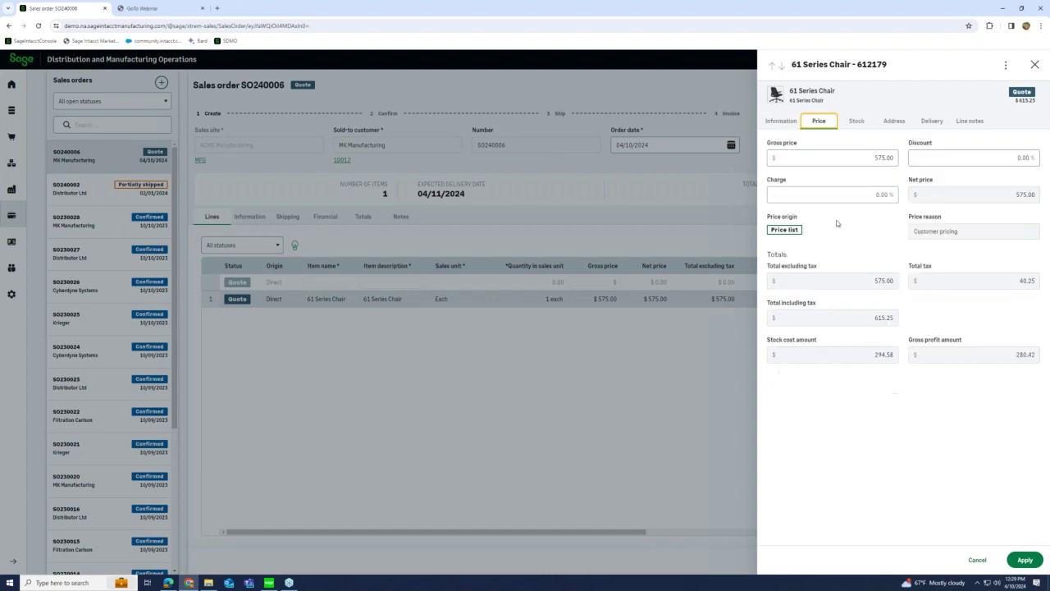
left_click(854, 121)
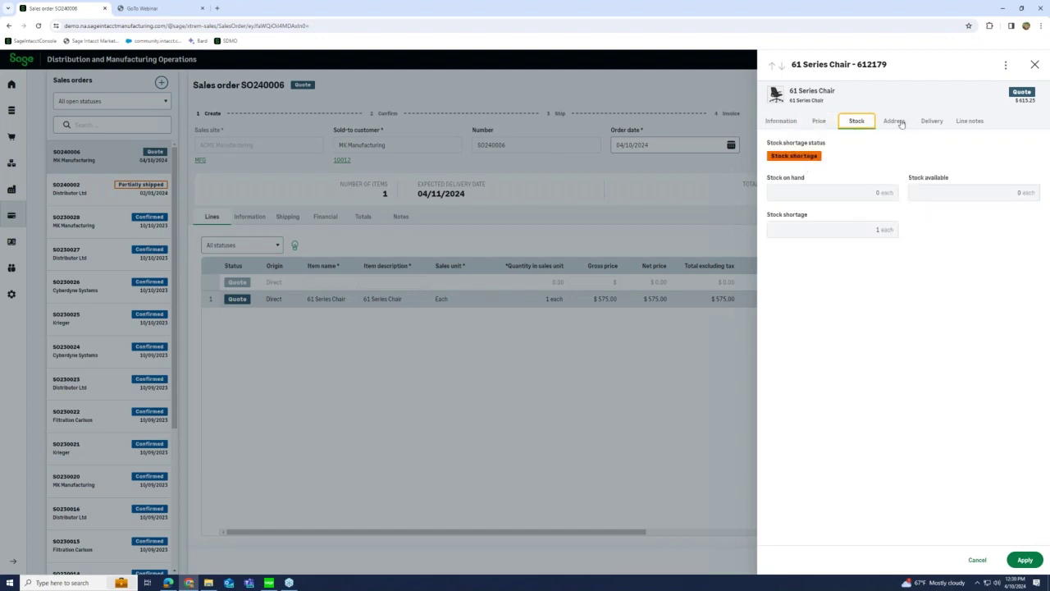
left_click(900, 123)
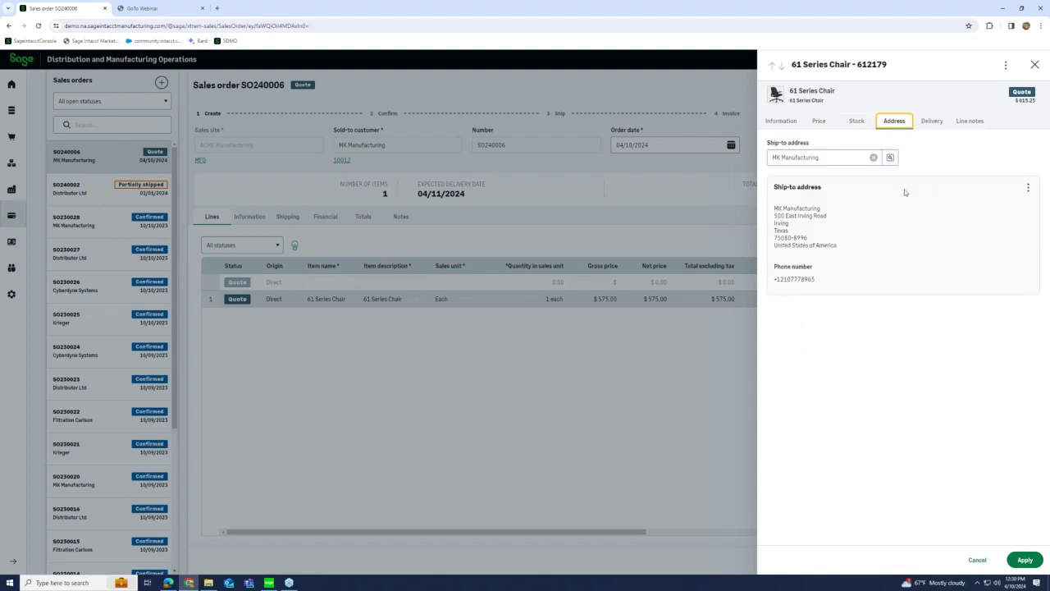
left_click(857, 121)
left_click(812, 197)
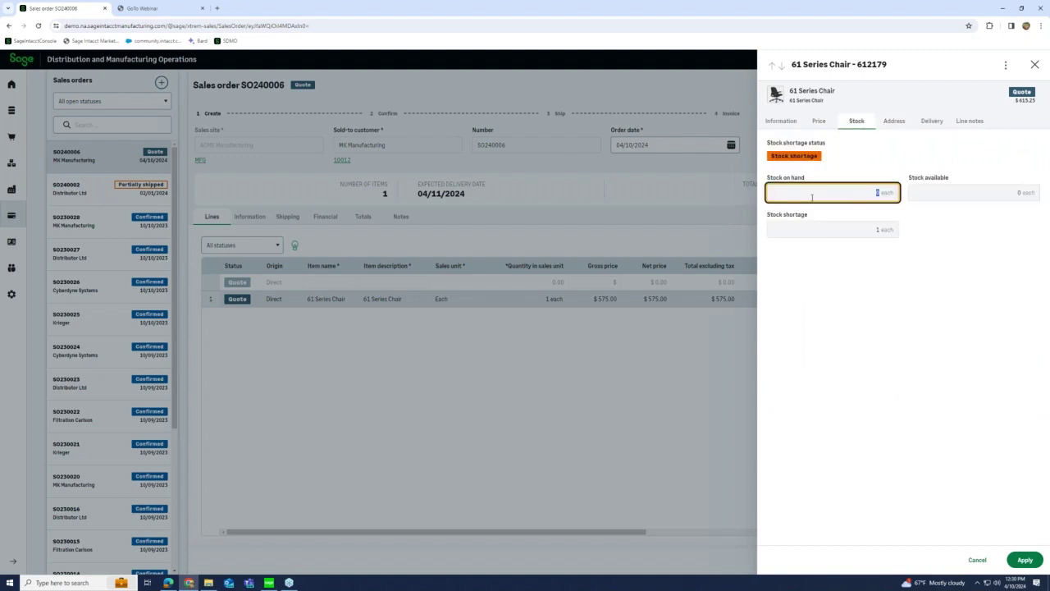
left_click(829, 234)
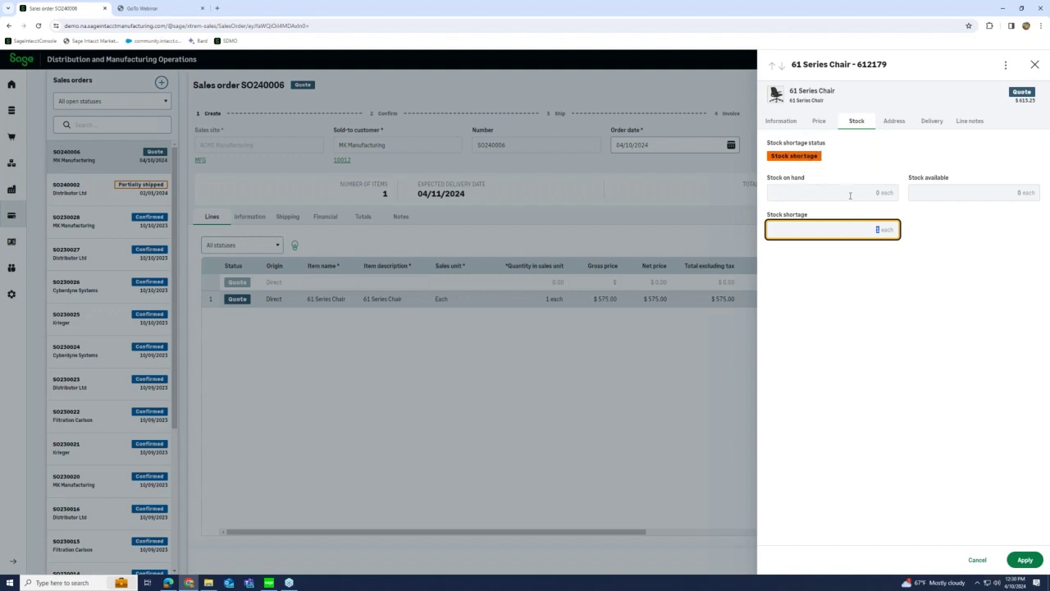
Review the order line's delivery dates, delivery mode and line notes, and close the line details without applying changes
left_click(891, 121)
left_click(932, 121)
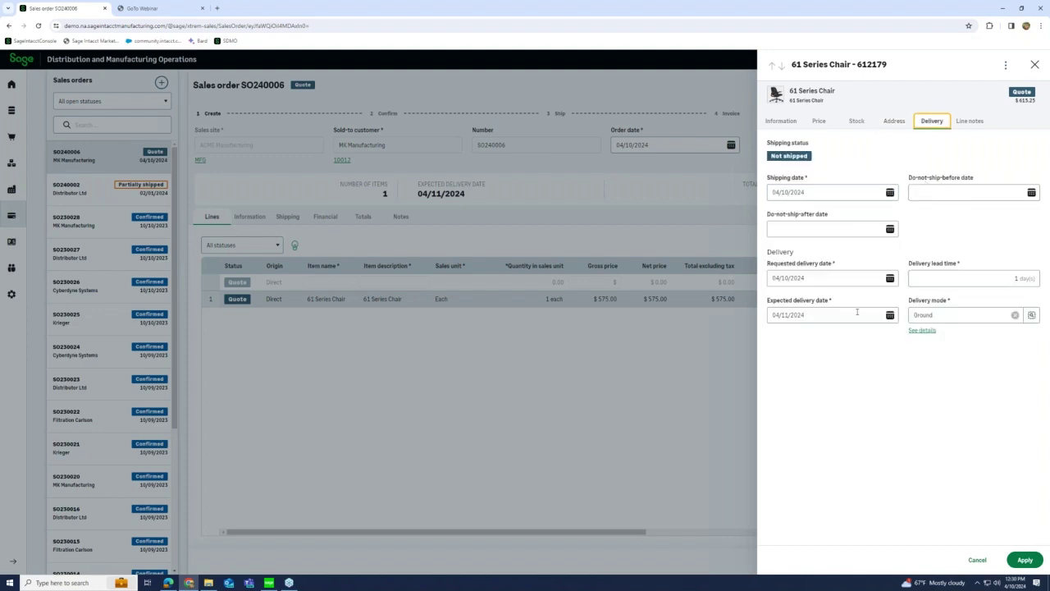
left_click(969, 120)
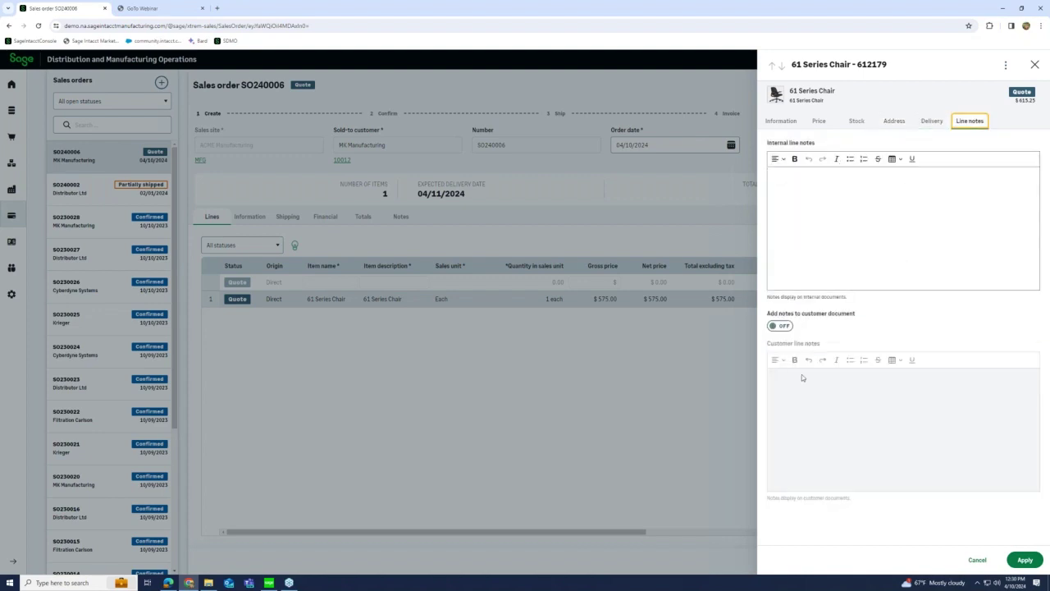
left_click(813, 405)
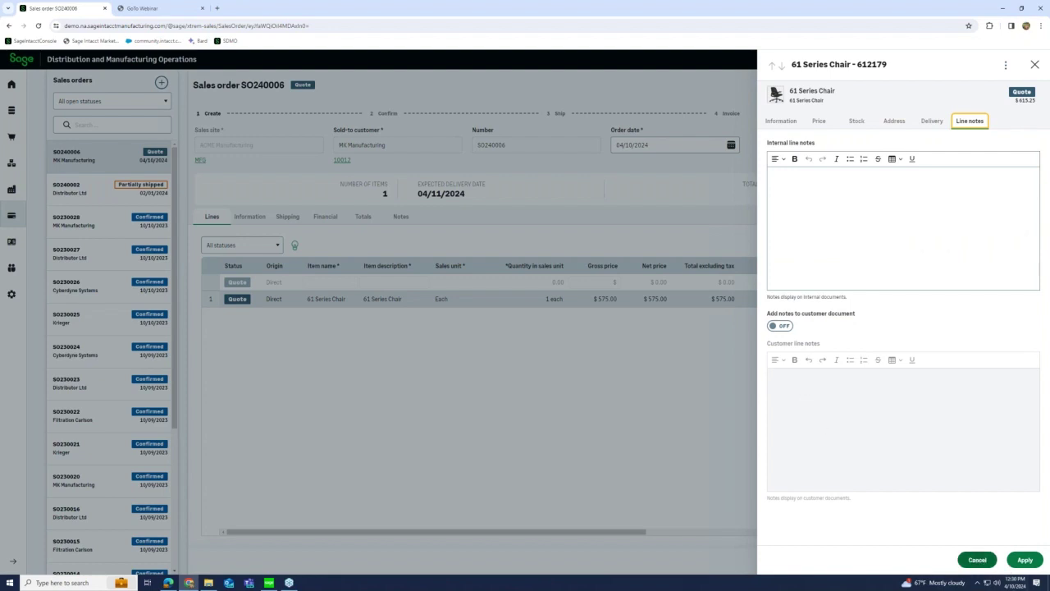
left_click(977, 560)
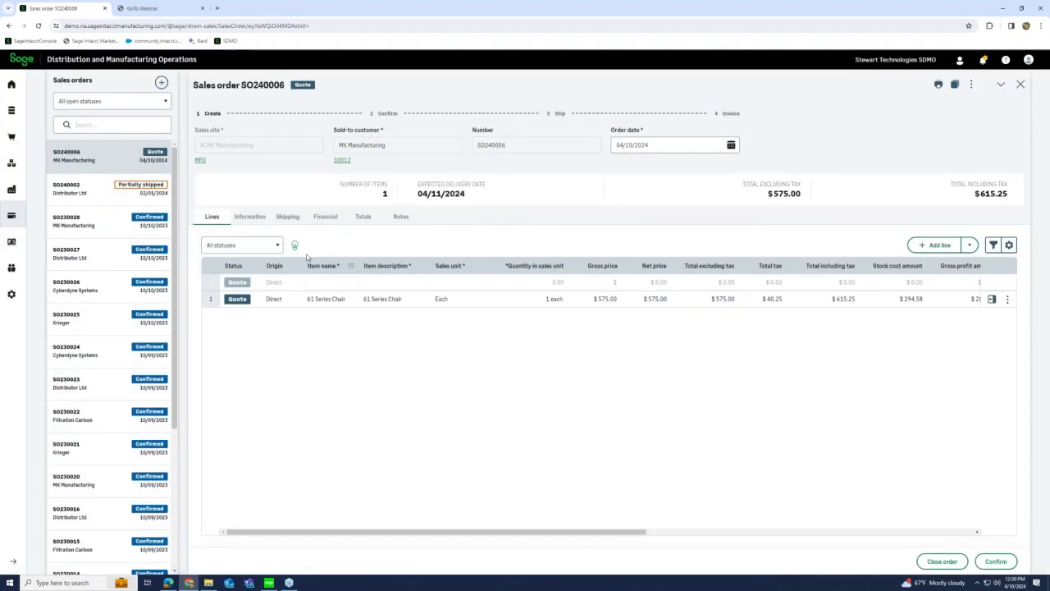
Confirm the MK Manufacturing quote for the 61 Series Chair as a sales order and close the order record
left_click(999, 563)
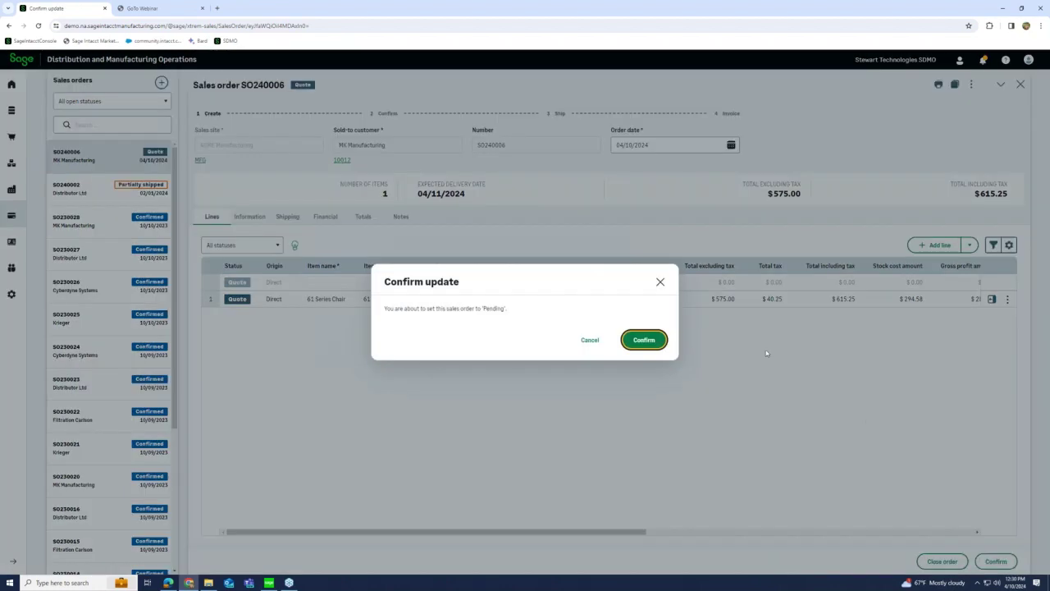
left_click(644, 340)
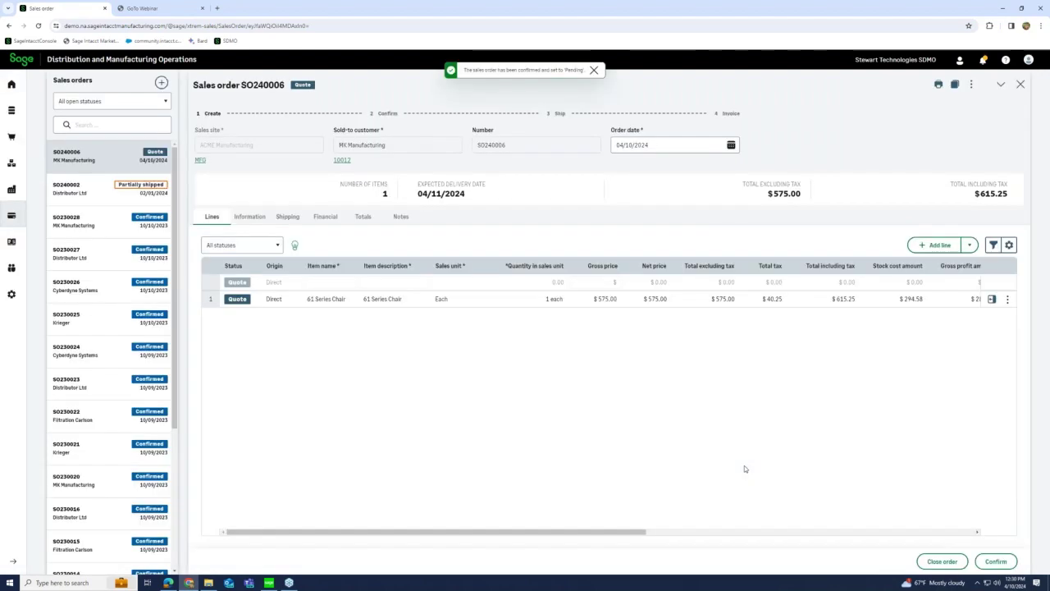
left_click(592, 71)
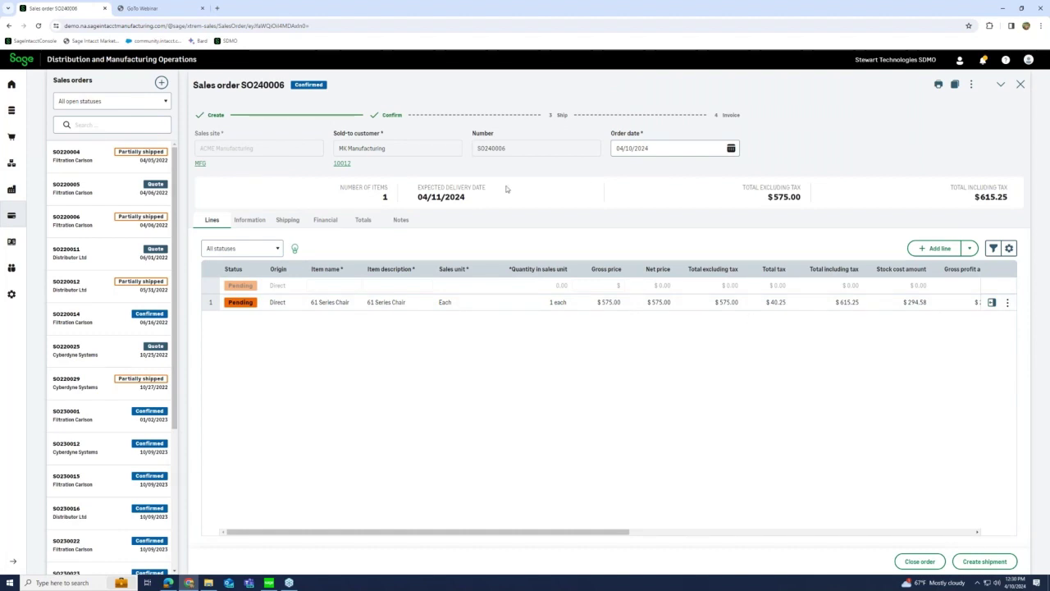
left_click(1020, 84)
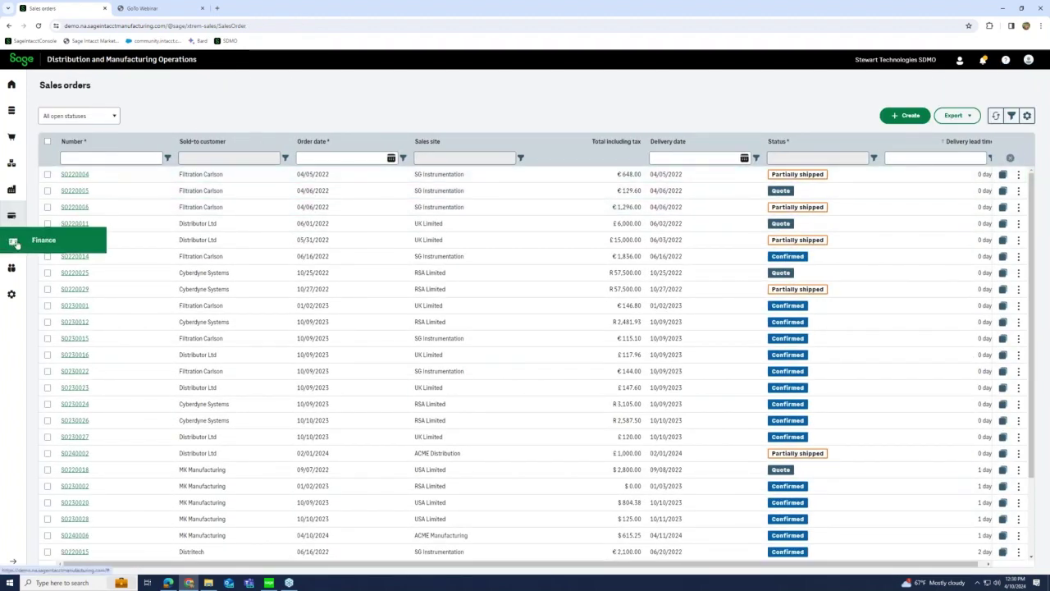
Open the MRP calculation results from the stock reordering functions
left_click(19, 169)
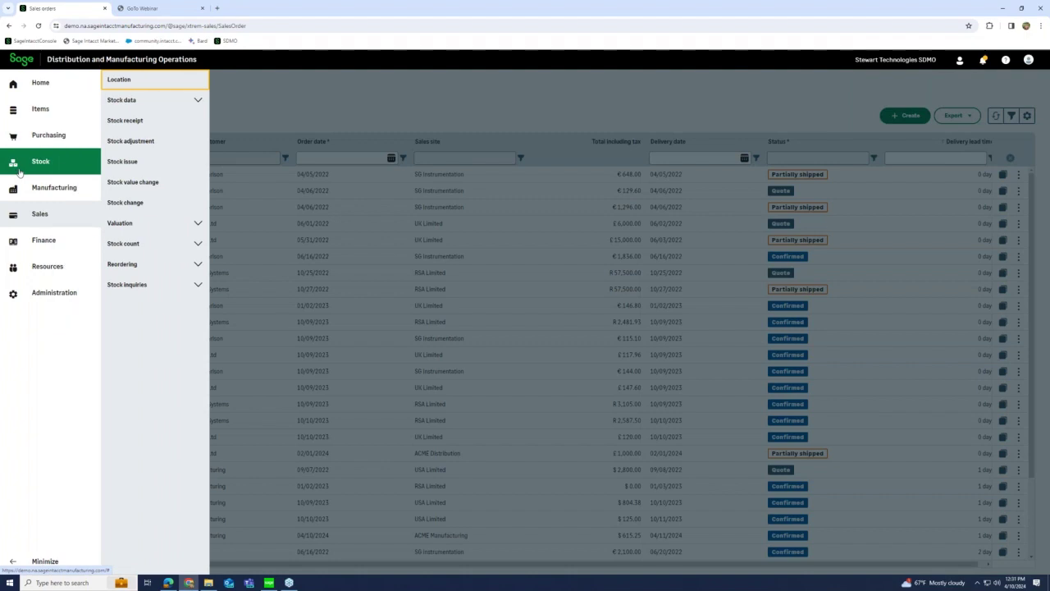
left_click(131, 268)
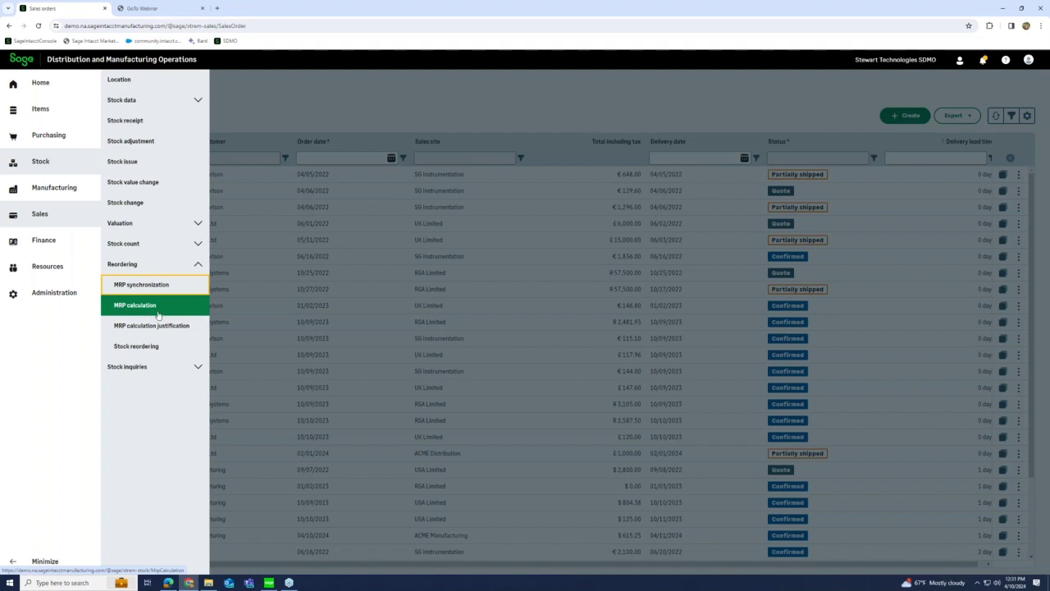
left_click(157, 314)
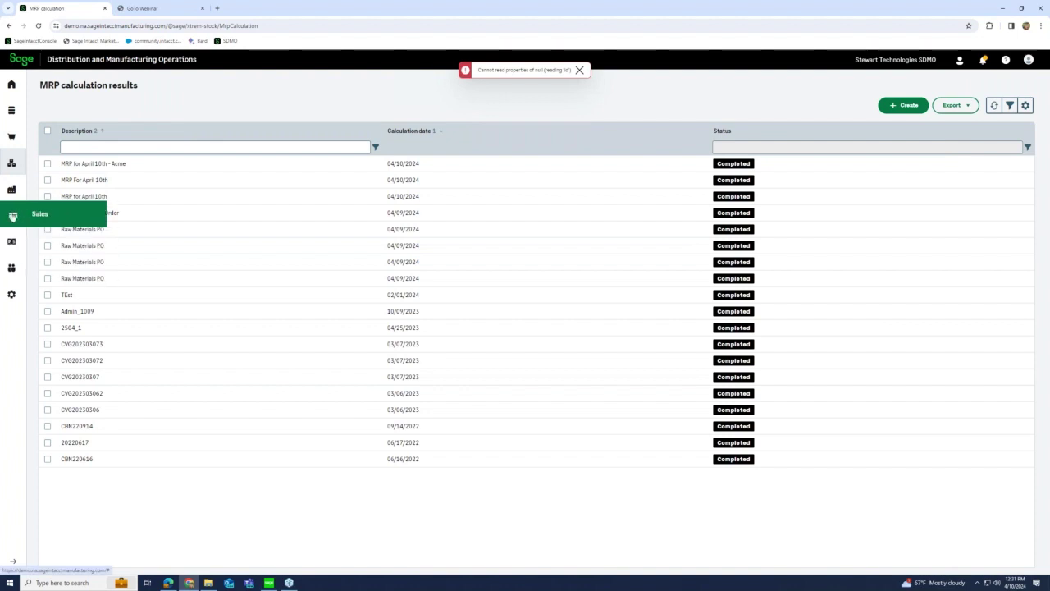
left_click(11, 166)
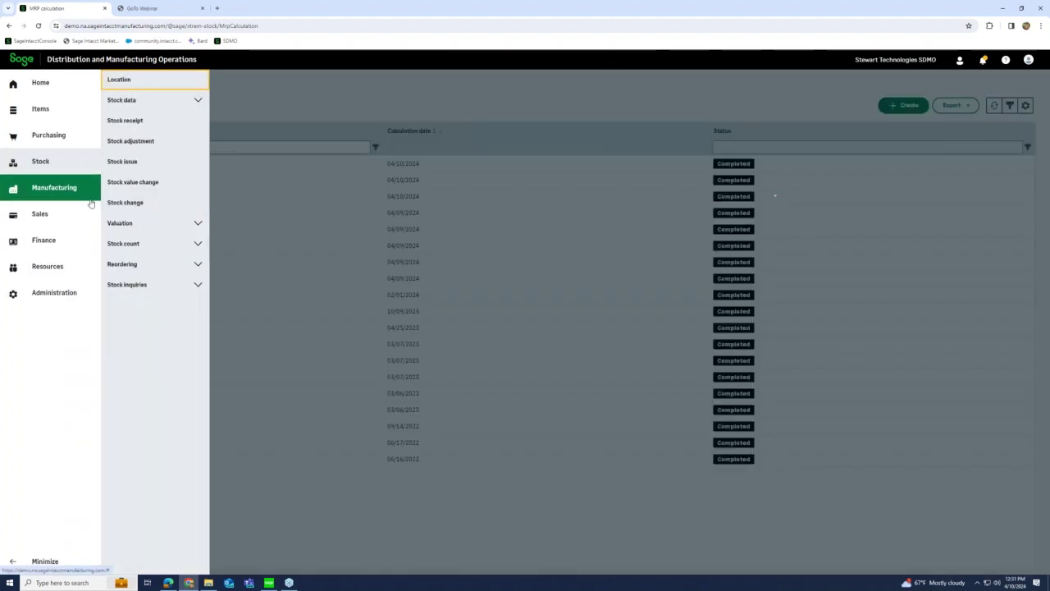
left_click(139, 265)
left_click(155, 305)
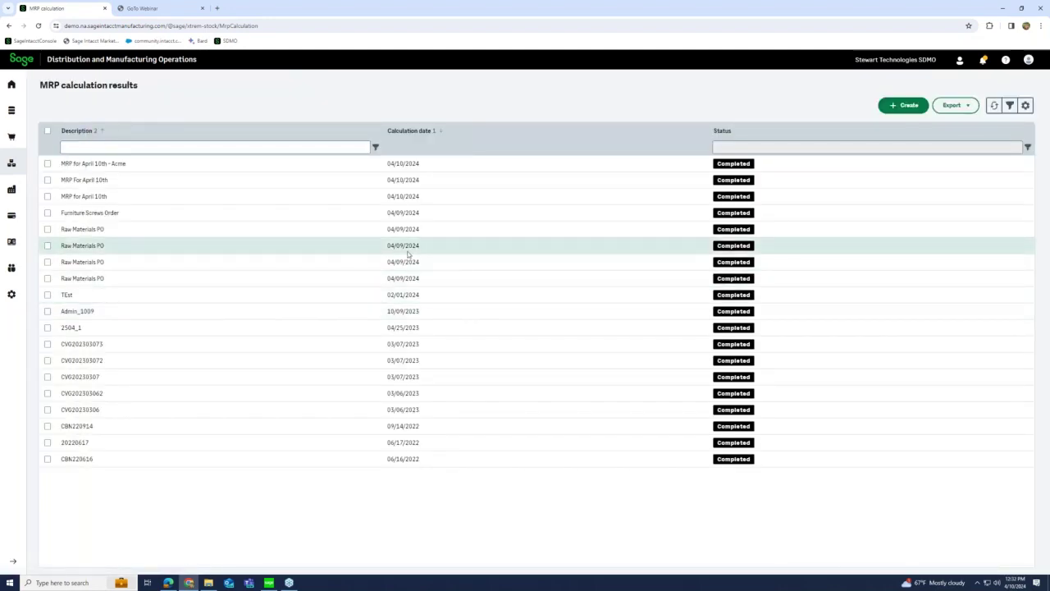
Start an MRP calculation request with the description "MRP for April 10th - Acme Manu"
left_click(903, 105)
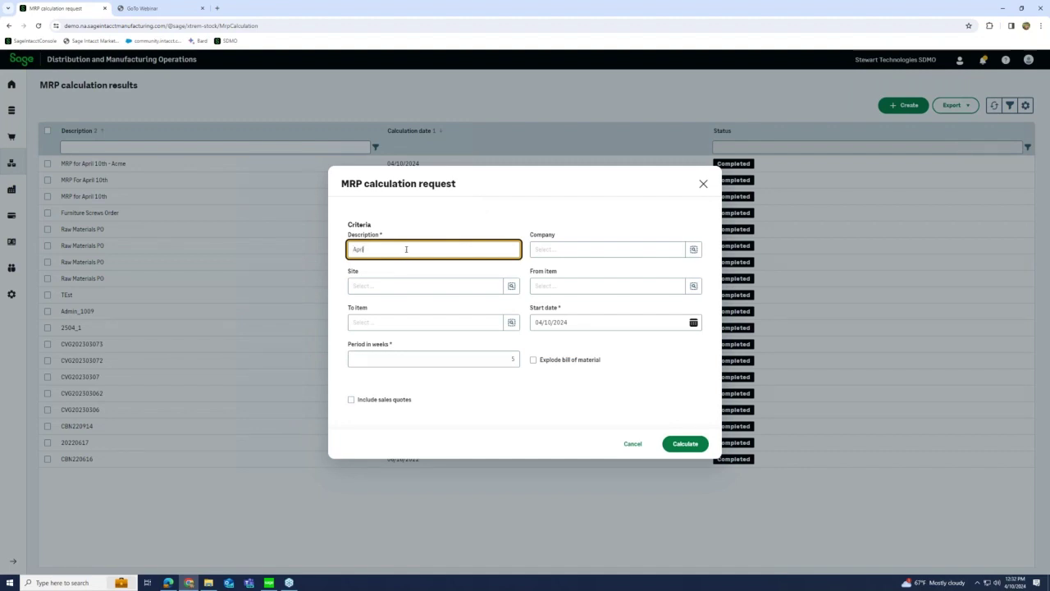
type("MRP")
type(" for APril")
type("pril 10th")
type(" - Acme")
type(" Mai")
key("Tab")
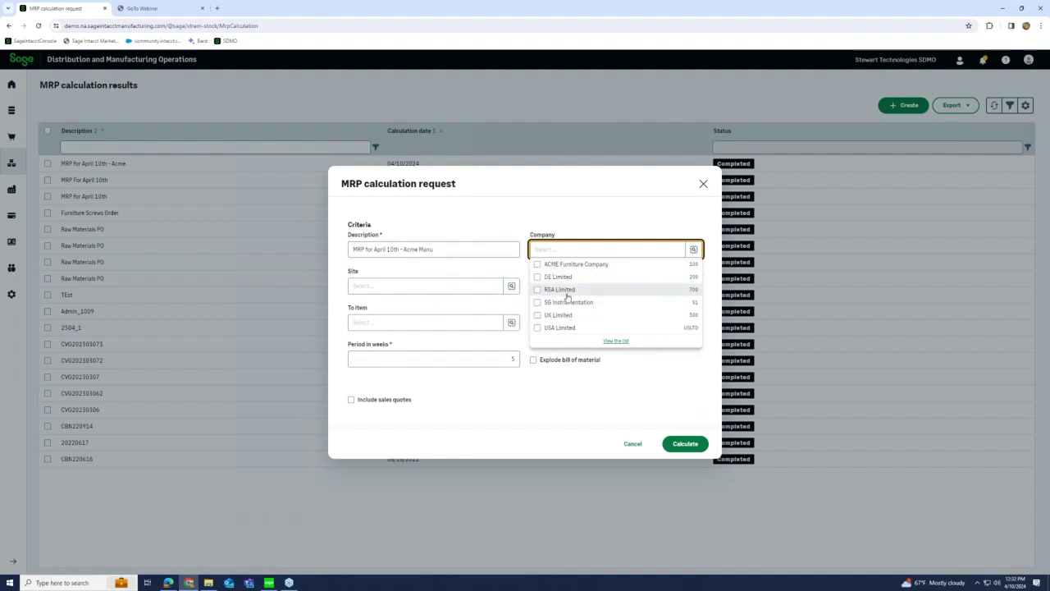
Limit the MRP request to the ACME Manufacturing site, run the calculation and refresh the results list
left_click(511, 286)
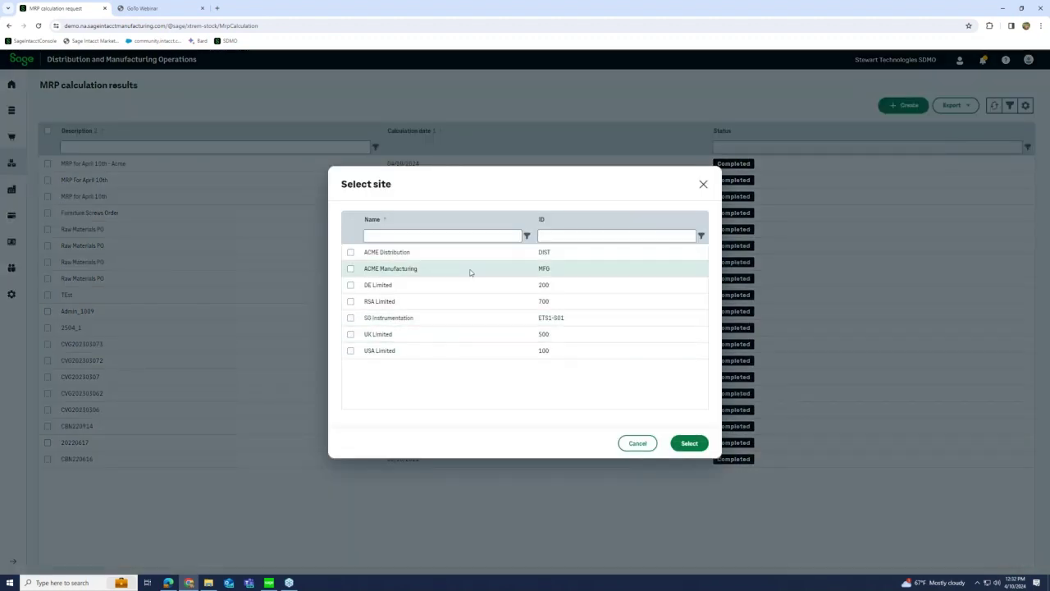
left_click(351, 269)
left_click(684, 445)
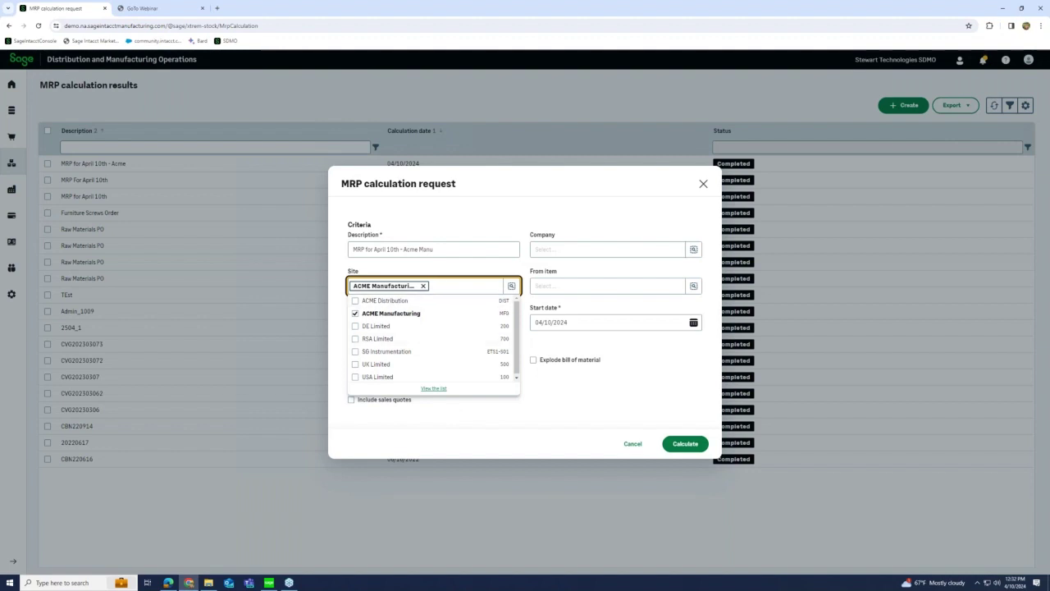
left_click(685, 443)
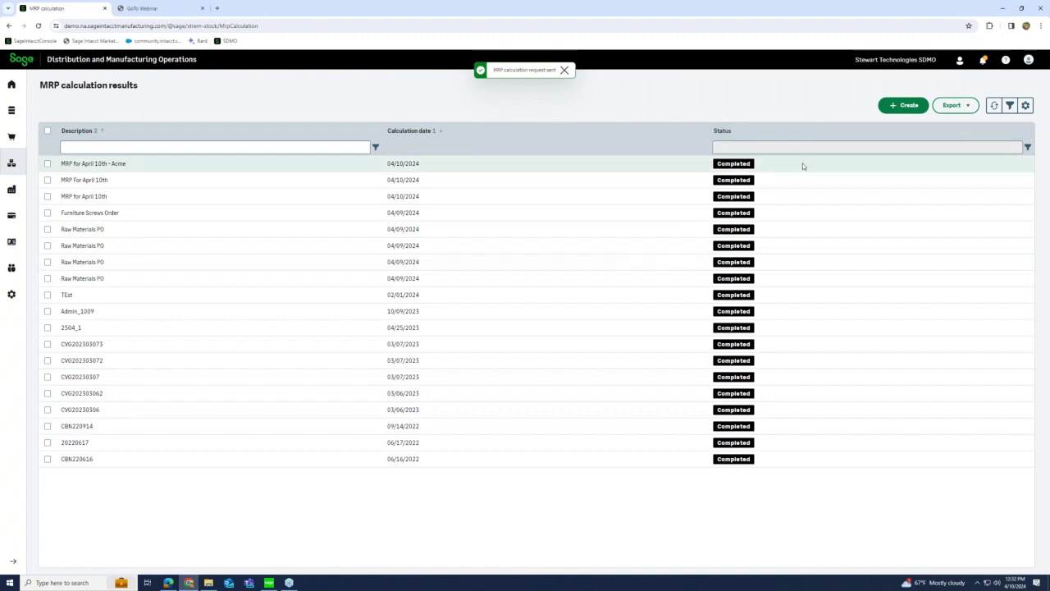
left_click(994, 105)
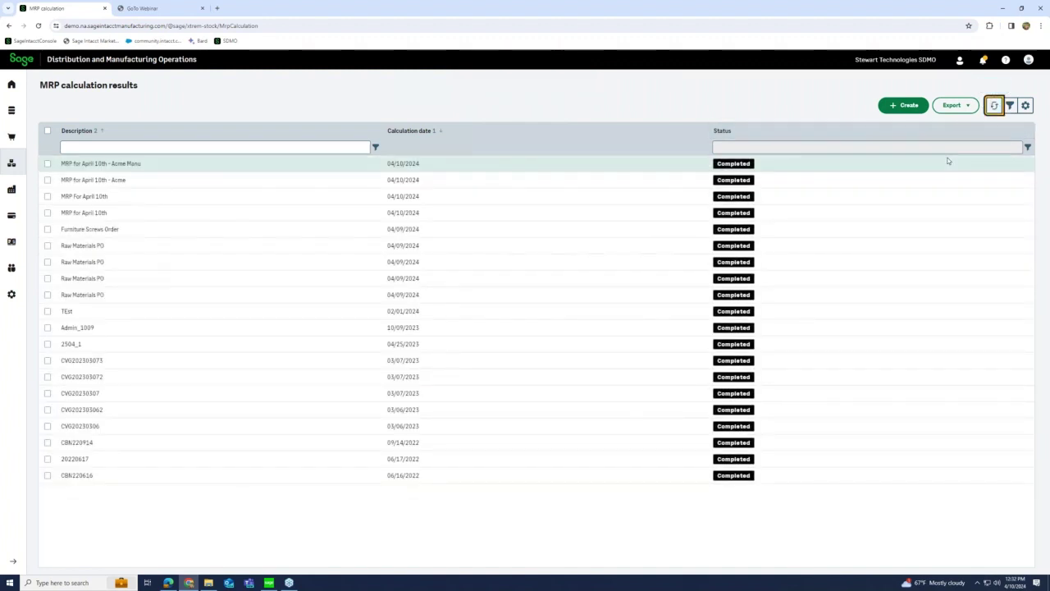
Run another MRP calculation, "MRP for April 10th", for the ACME Manufacturing site with Explode bill of material enabled, and refresh the results list
left_click(903, 105)
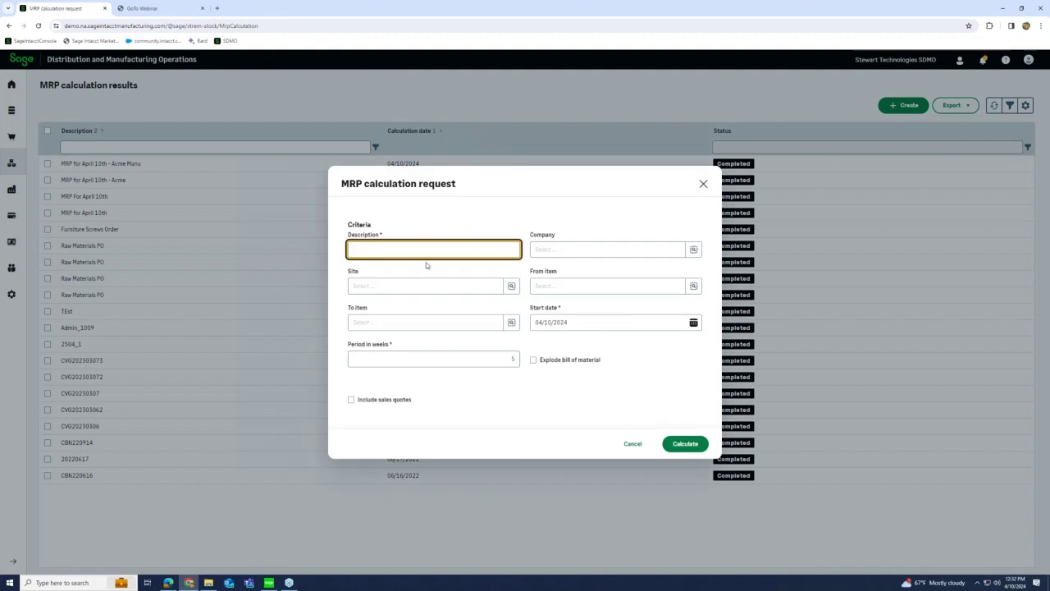
type("MRP for April 10th")
left_click(511, 286)
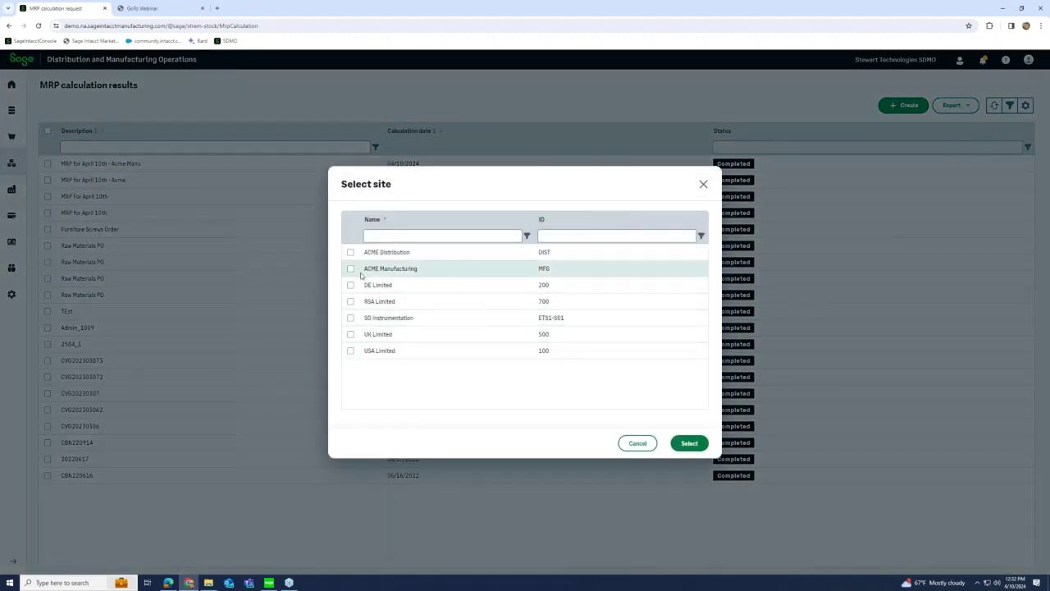
left_click(351, 269)
left_click(688, 443)
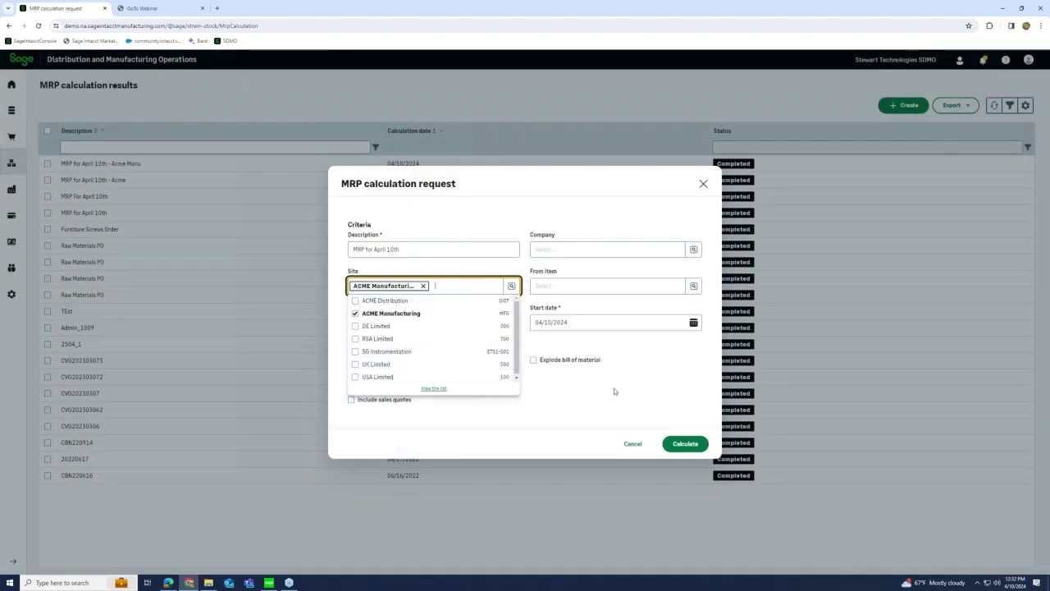
left_click(531, 359)
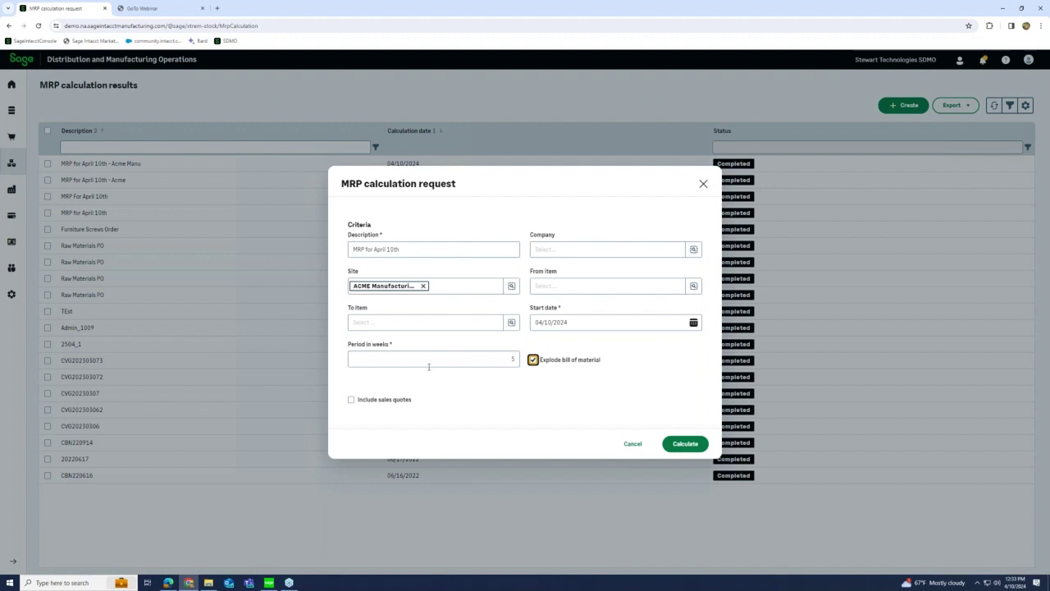
left_click(675, 443)
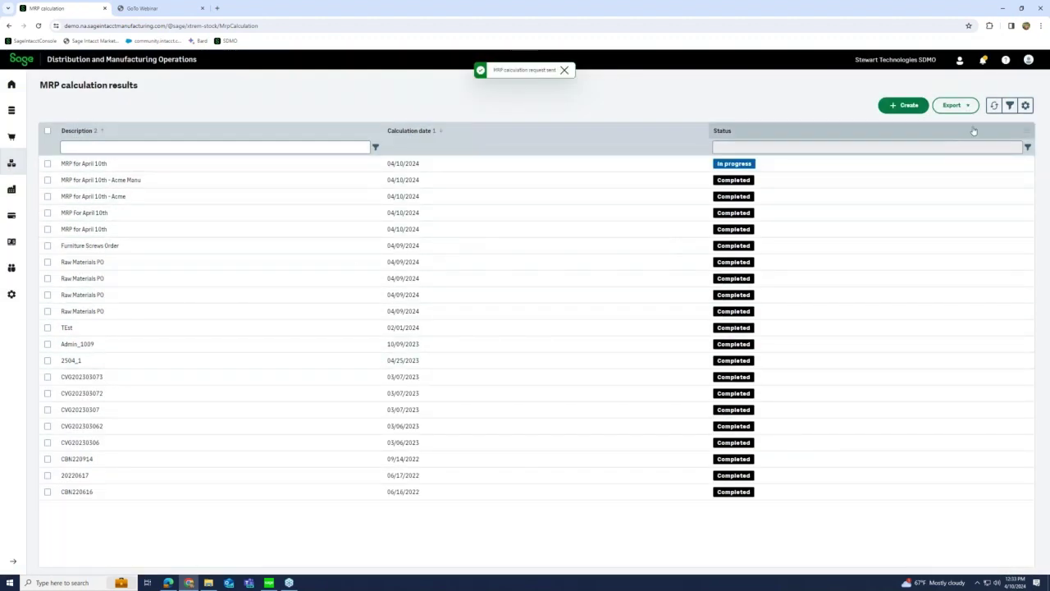
left_click(993, 106)
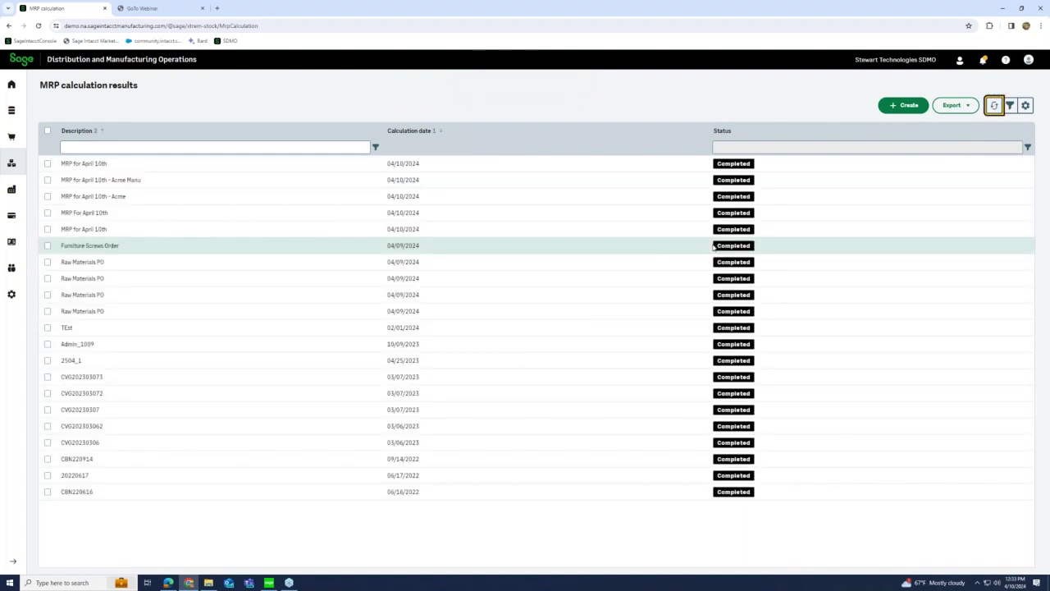
Open the newest "MRP for April 10th" result, review the proposed work order for 61 Series Chair - Base Assembly, and close it without creating it
left_click(755, 164)
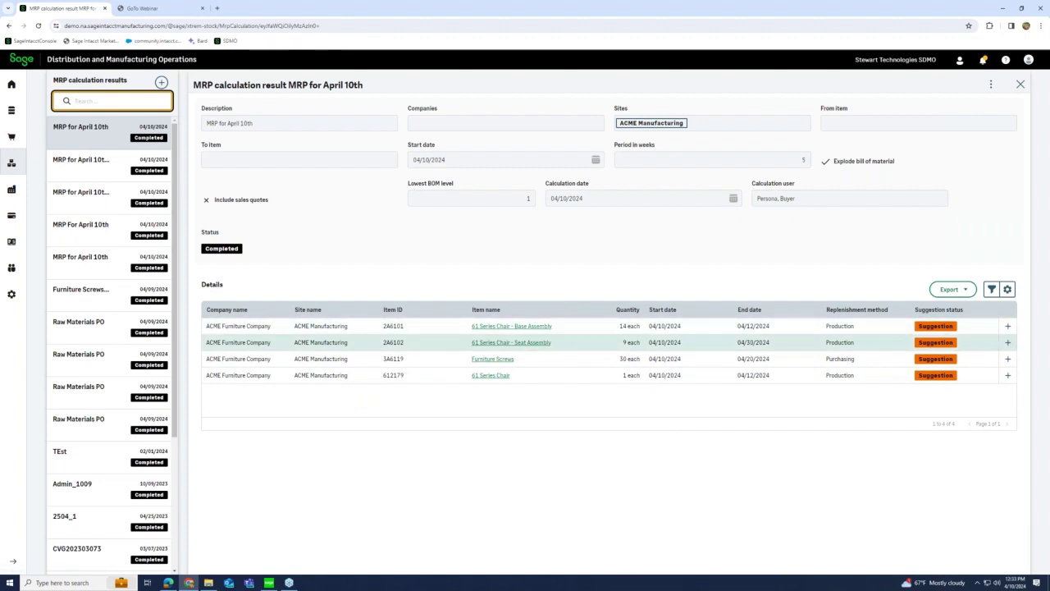
left_click(1009, 327)
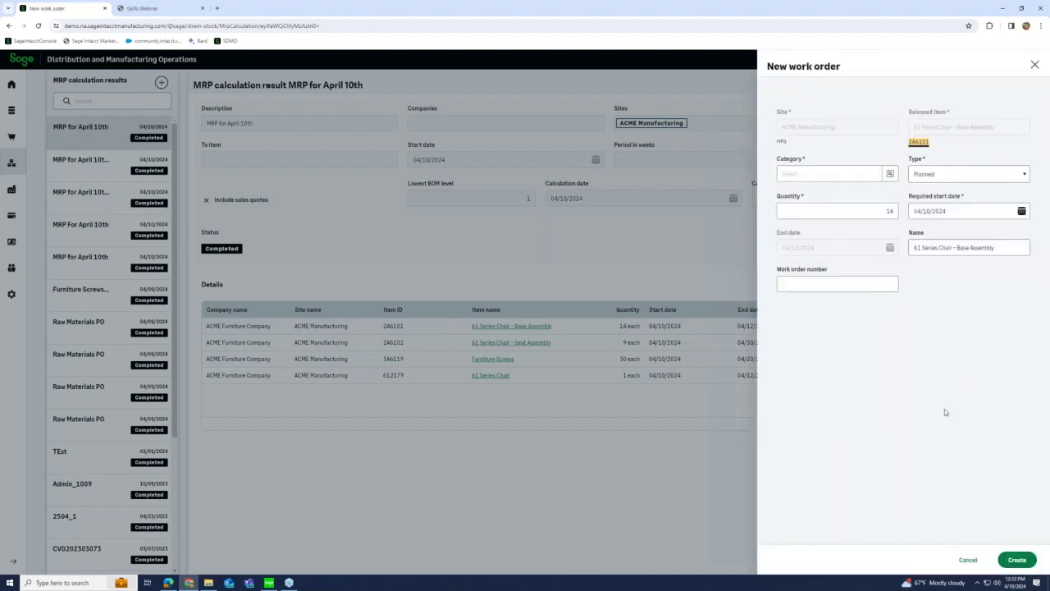
left_click(1034, 64)
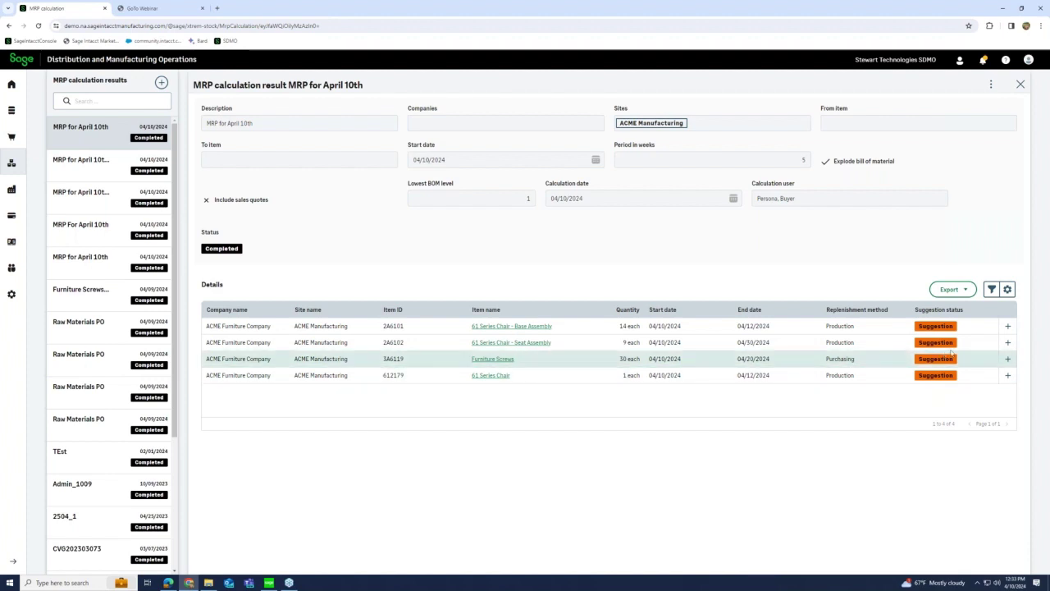
Create a purchase order from the Furniture Screws suggestion with a gross price of $1.5, and close the MRP result
left_click(1008, 359)
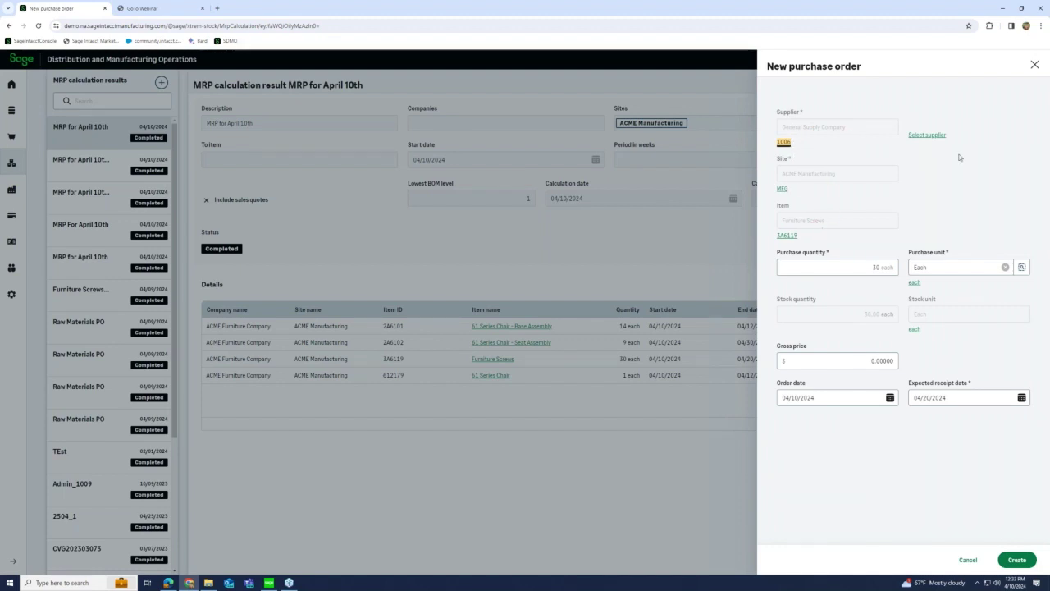
left_click(867, 267)
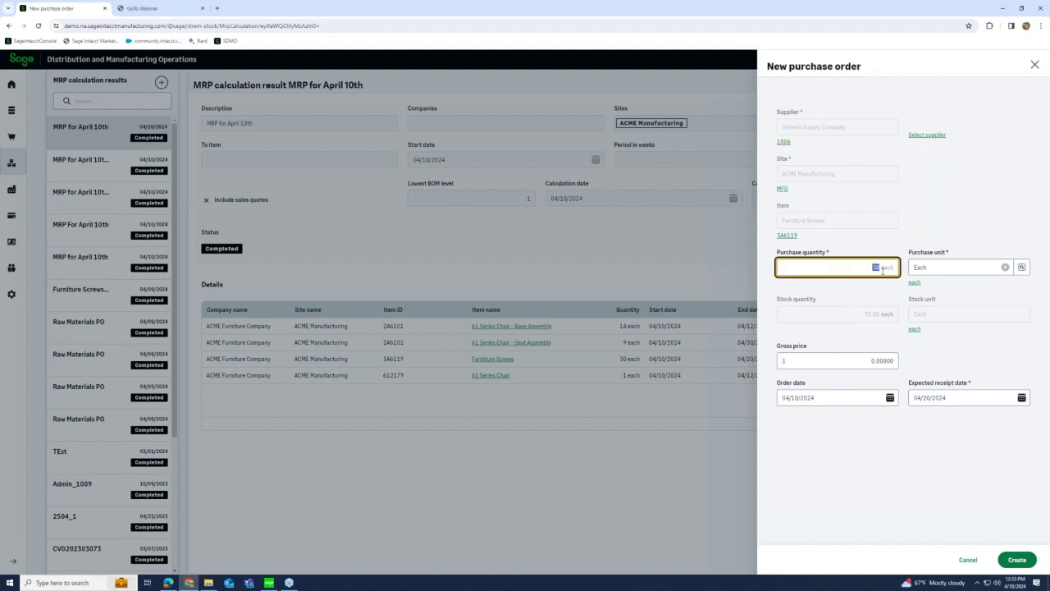
left_click(871, 361)
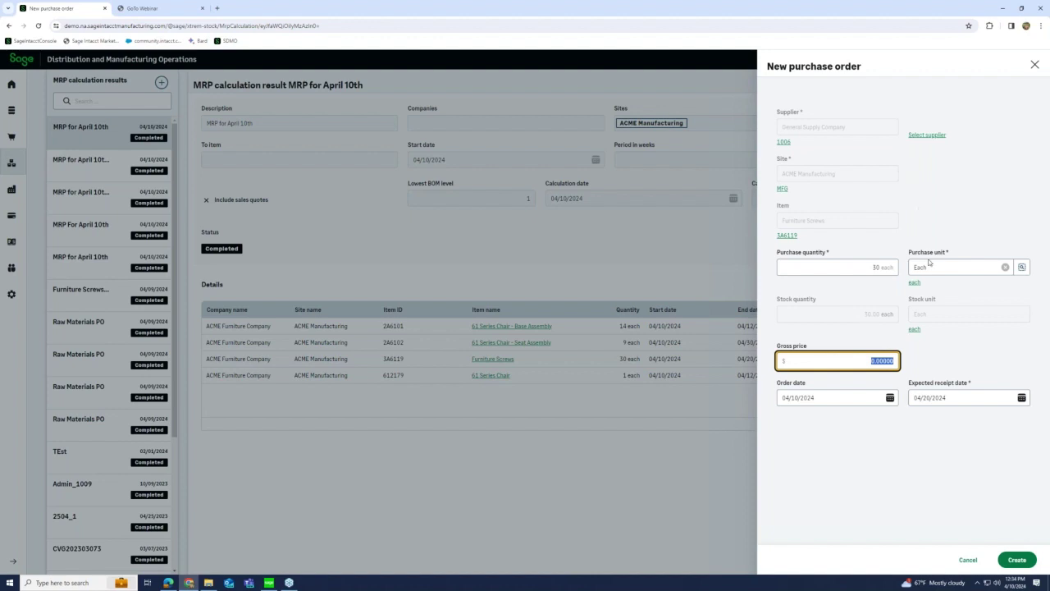
type("1.5")
left_click(1017, 560)
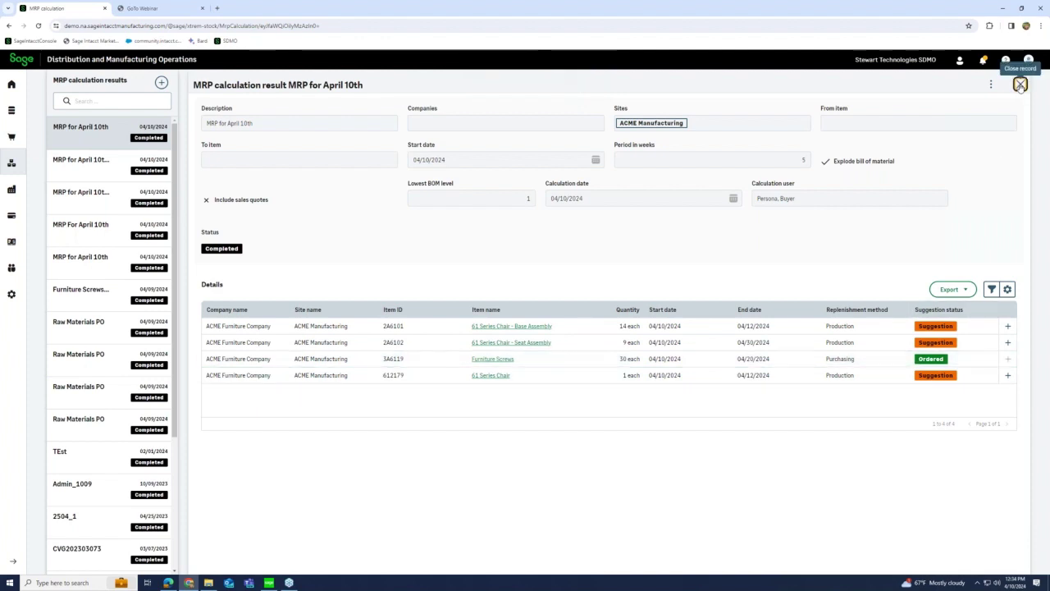
left_click(1021, 85)
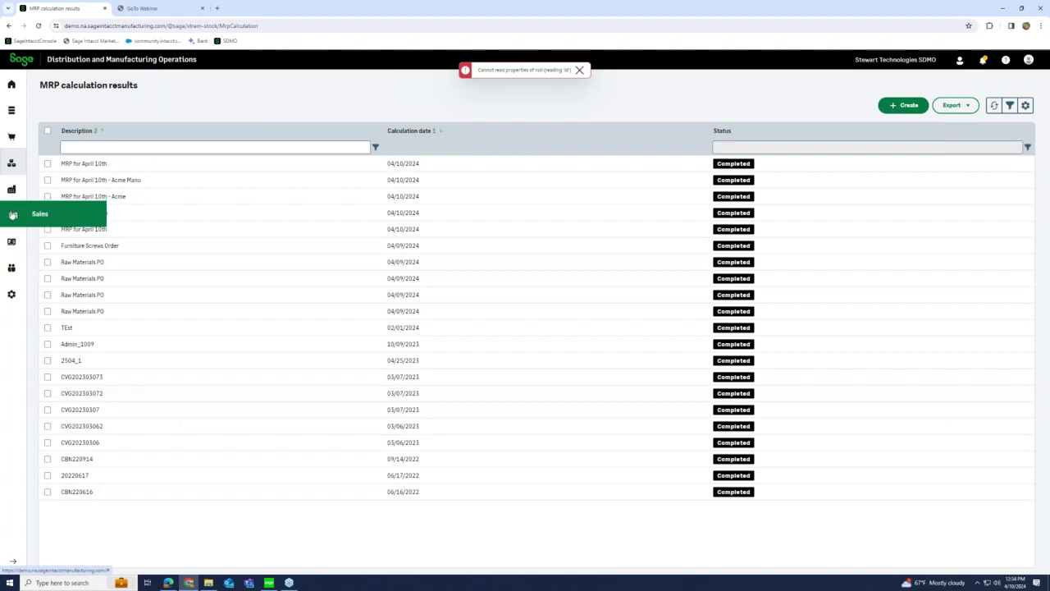
Open the General Supply Company purchase order dated 04/10/2024 for ACME Manufacturing
left_click(13, 144)
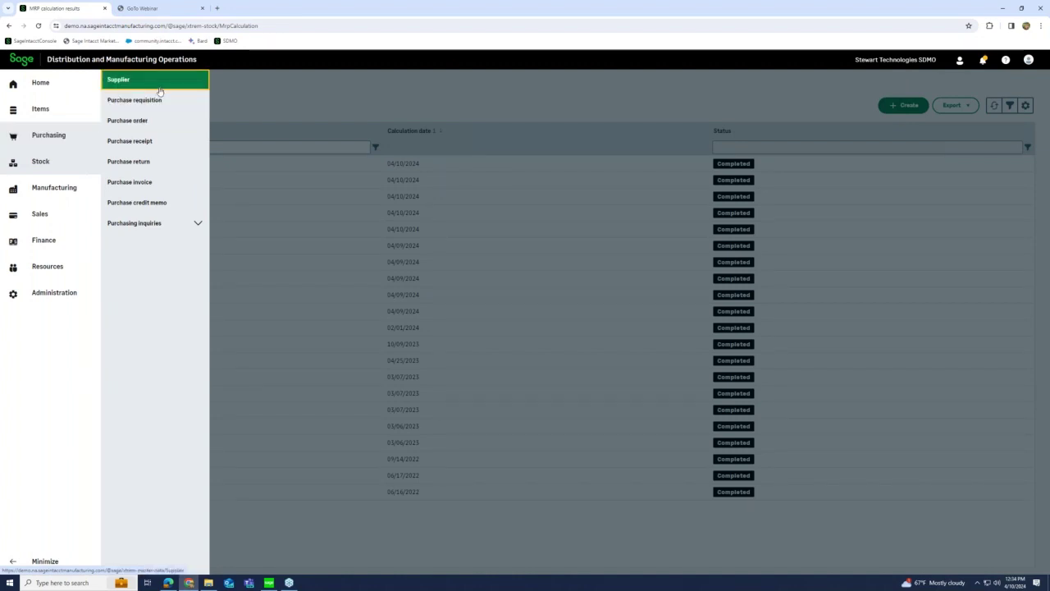
left_click(152, 120)
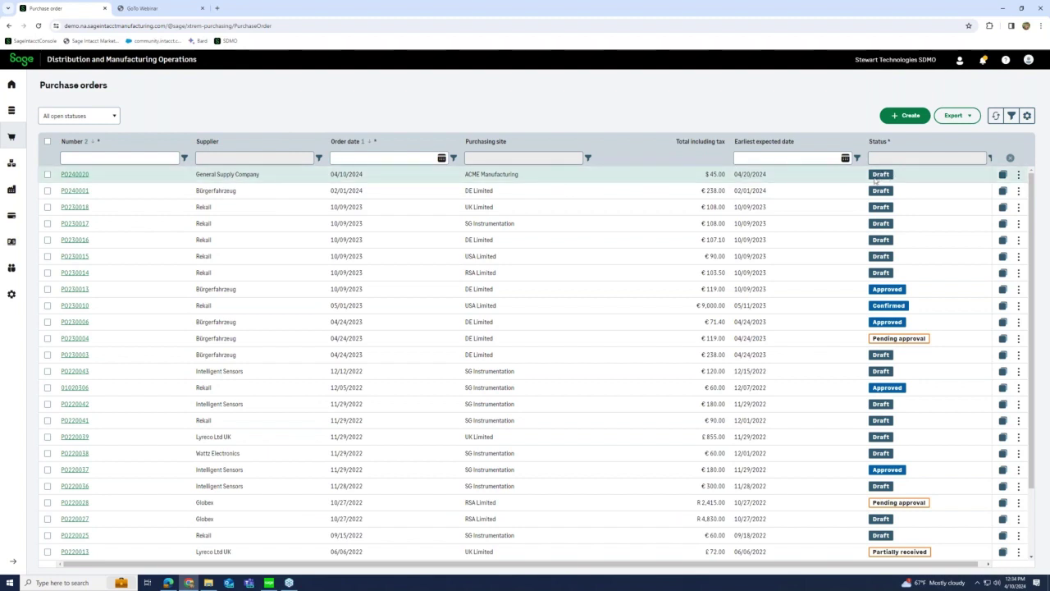
left_click(76, 175)
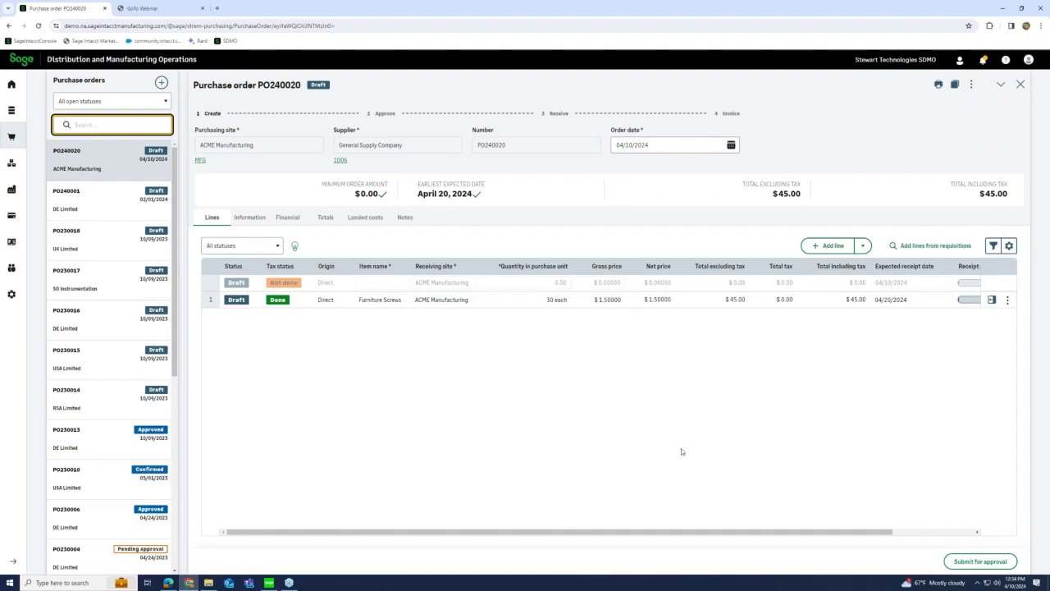
Try to submit the purchase order for approval, selecting the last listed user as approver and sending the request
left_click(981, 561)
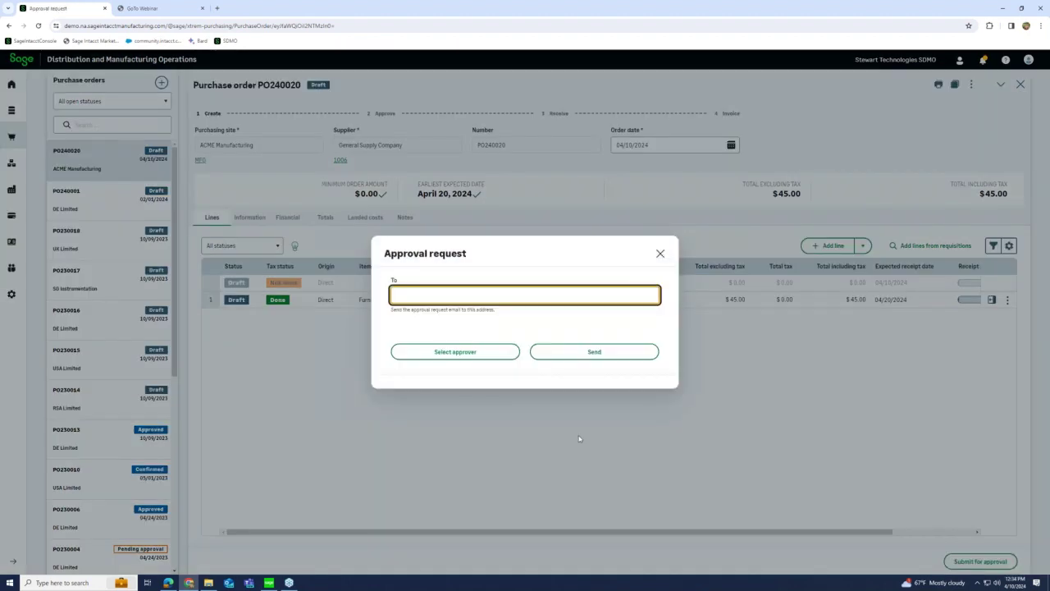
left_click(446, 356)
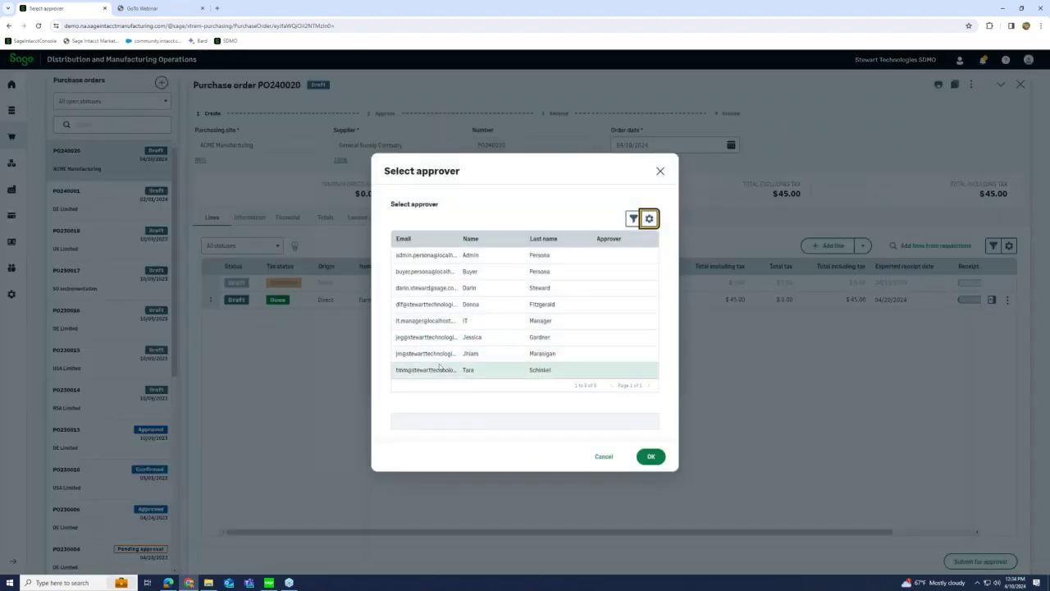
left_click(434, 370)
left_click(650, 461)
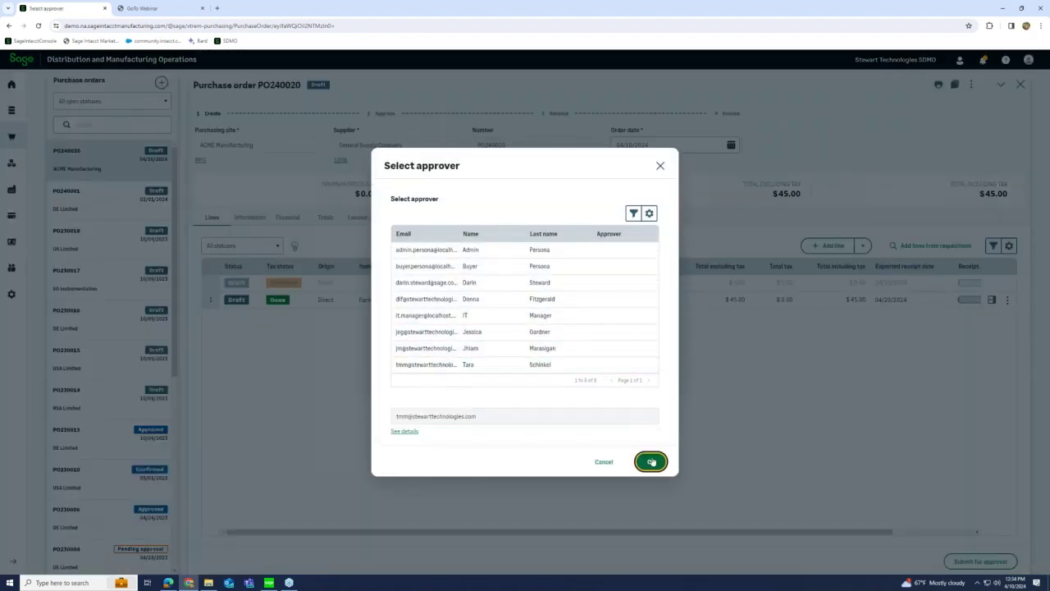
left_click(604, 353)
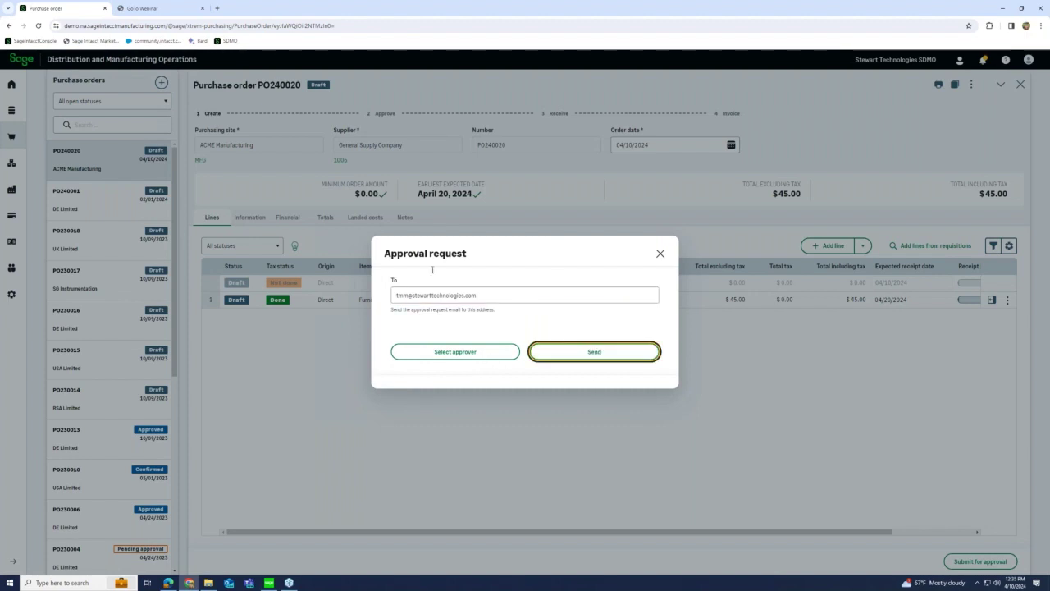
key("Return")
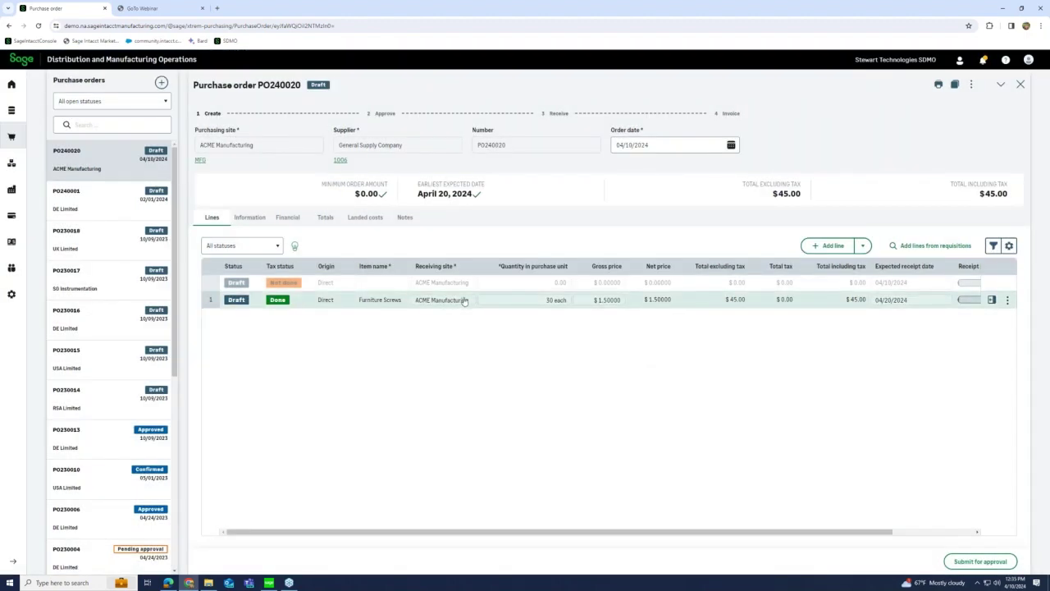
Submit the purchase order for approval again to the last listed approver, close the request, and reopen the order
left_click(967, 562)
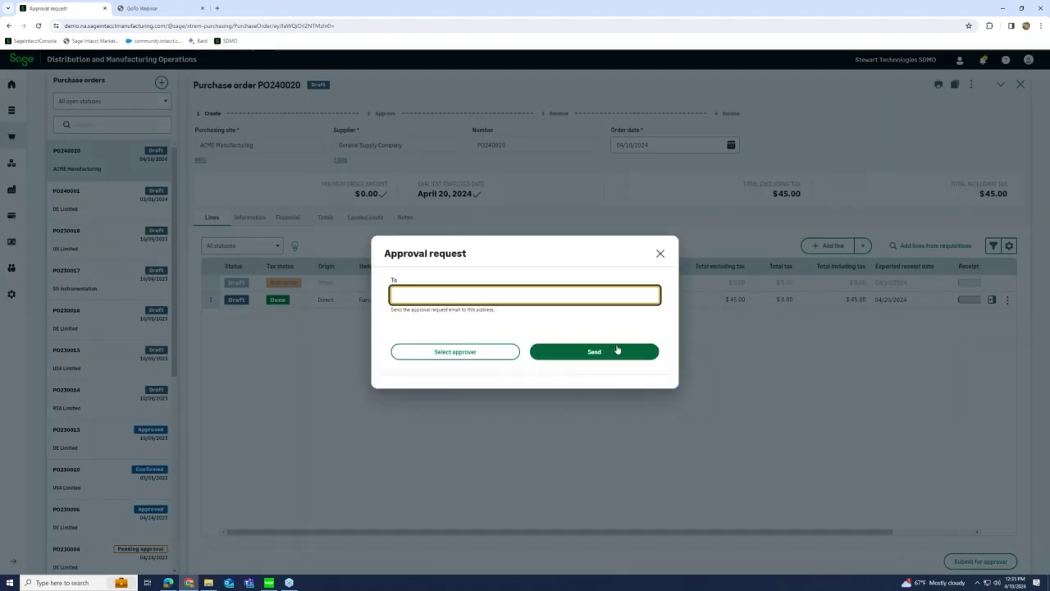
left_click(438, 353)
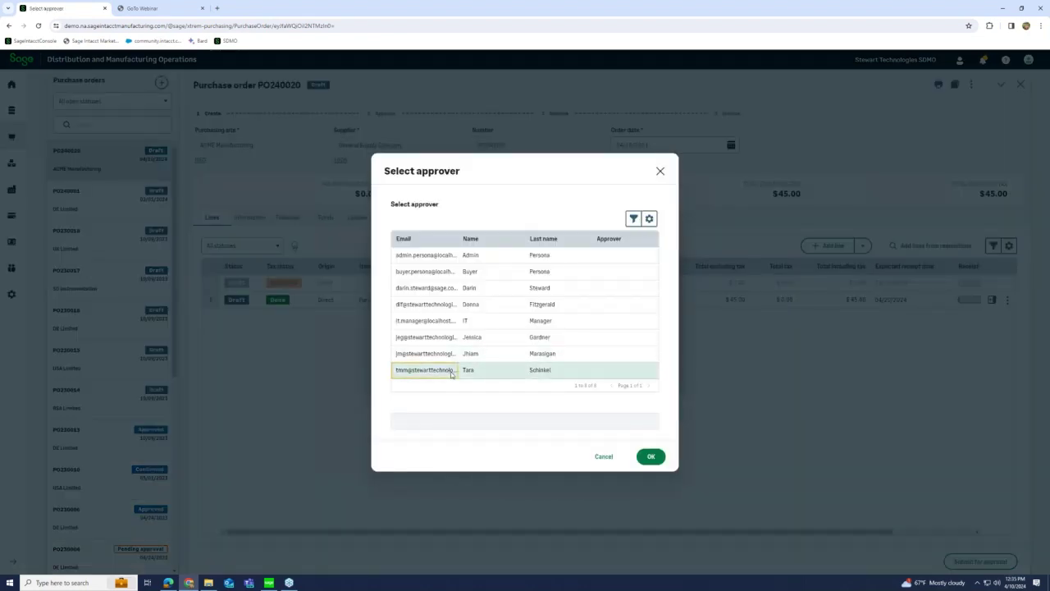
left_click(449, 370)
left_click(651, 462)
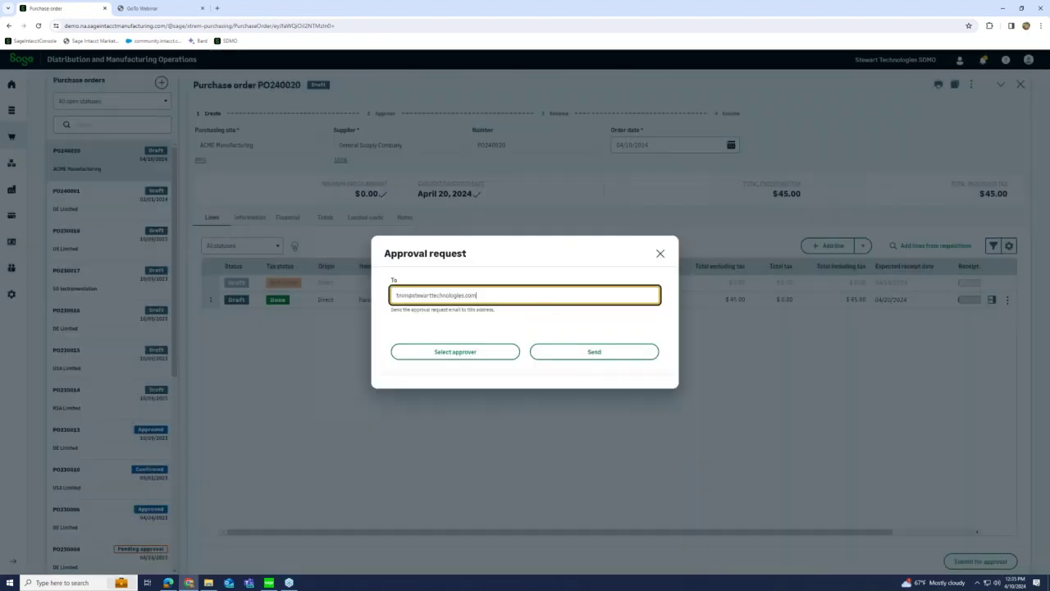
left_click(563, 355)
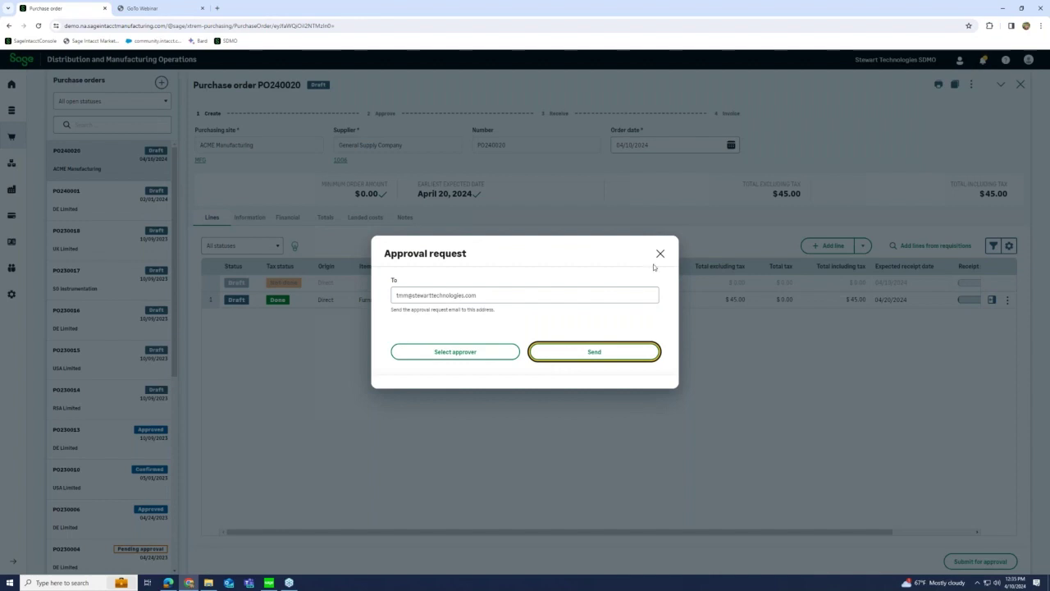
left_click(659, 254)
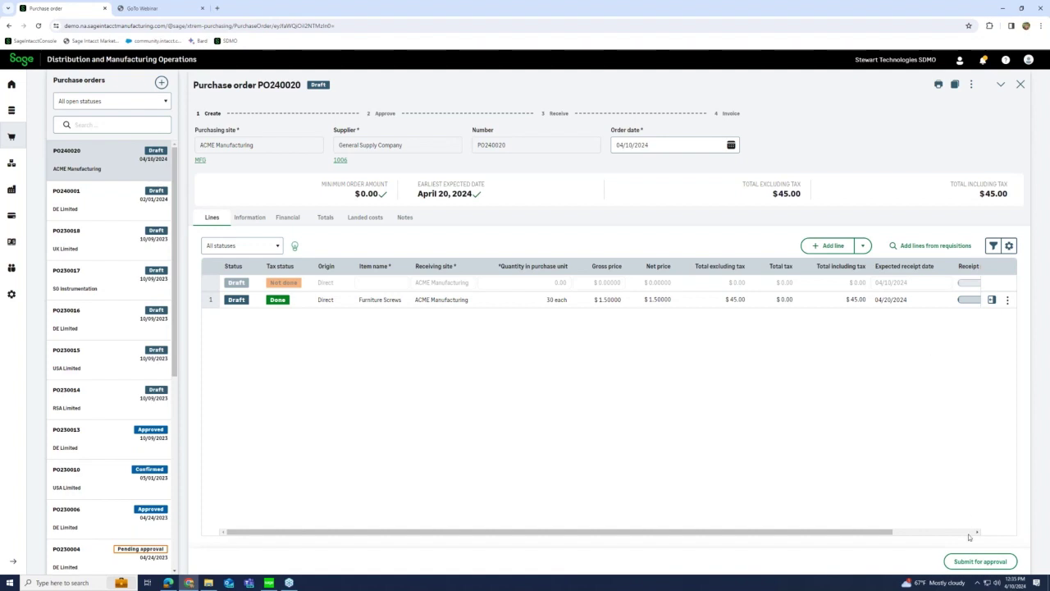
left_click(915, 535)
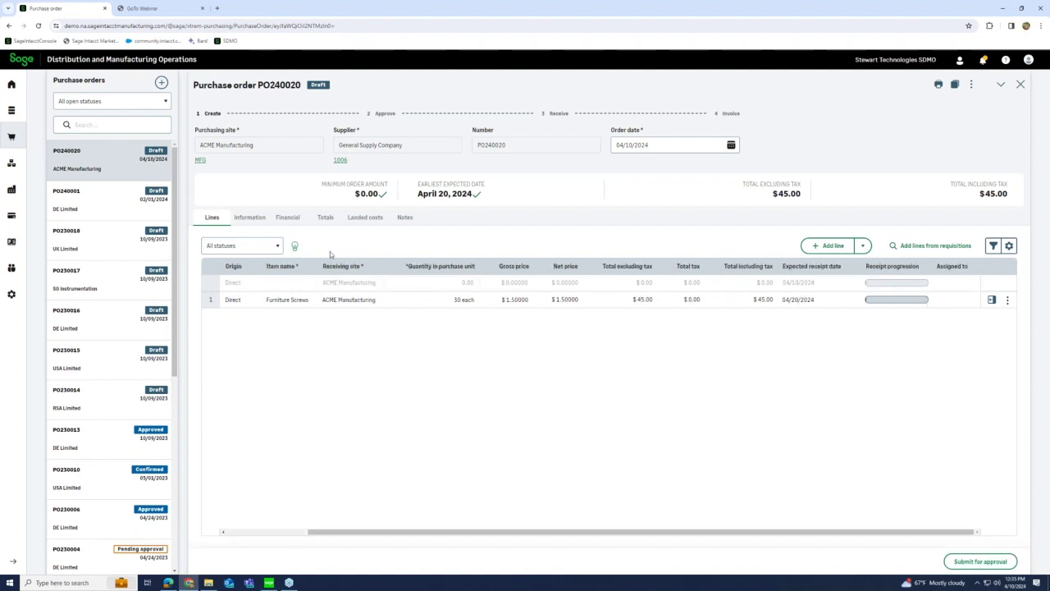
left_click(82, 172)
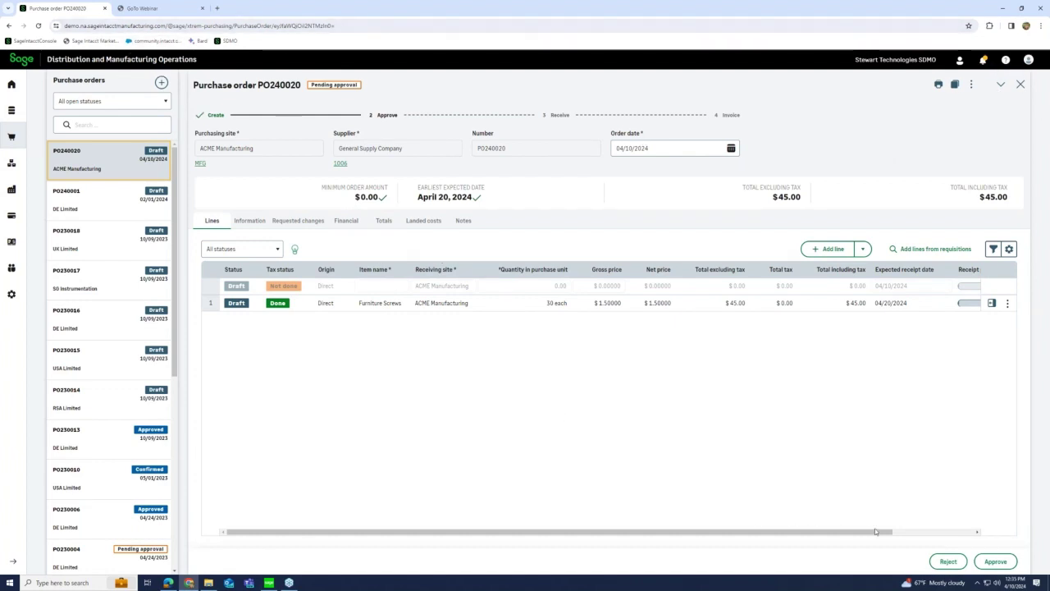
Try to approve the purchase order, set the Furniture Screws line's Department dimension to IT, and save the order
left_click(995, 562)
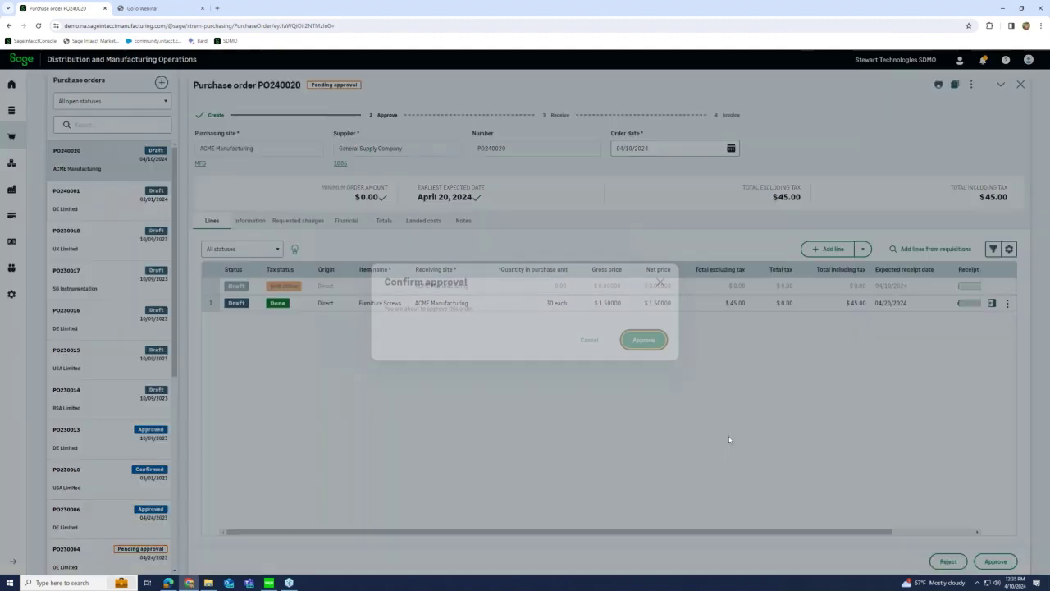
left_click(629, 341)
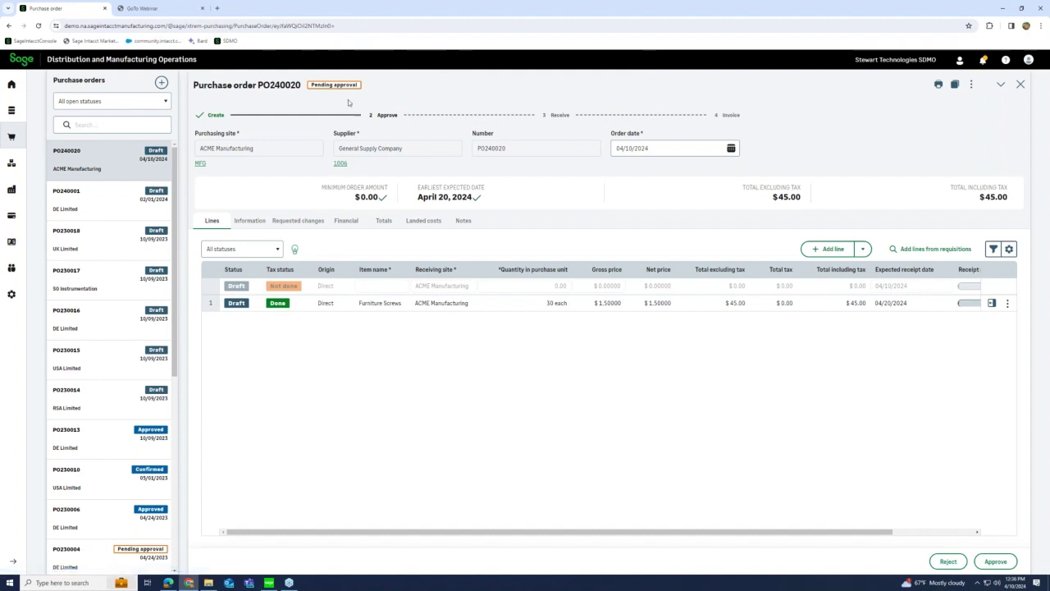
left_click(1008, 303)
left_click(989, 322)
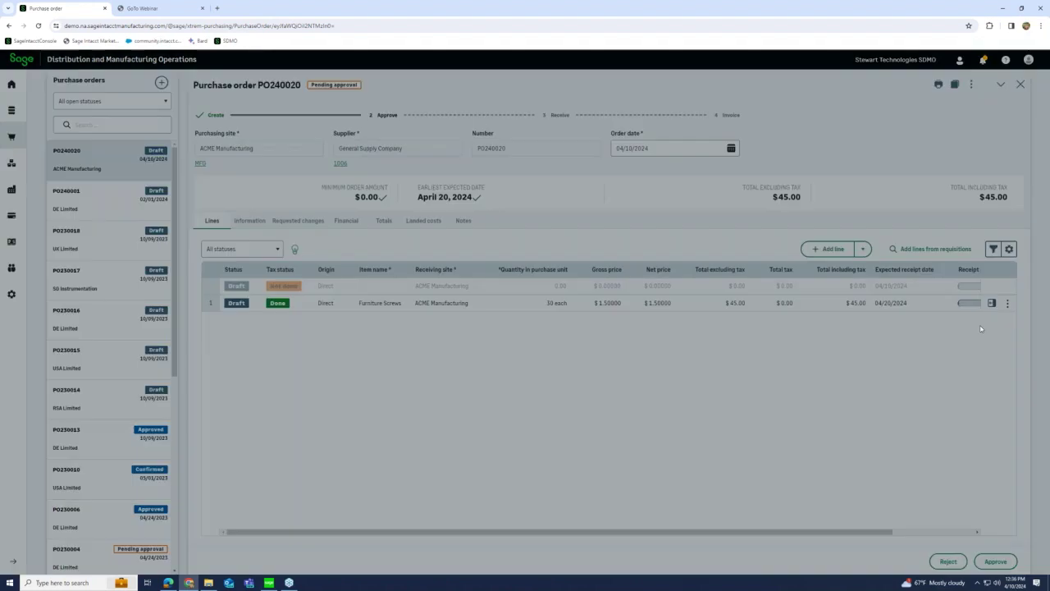
left_click(370, 337)
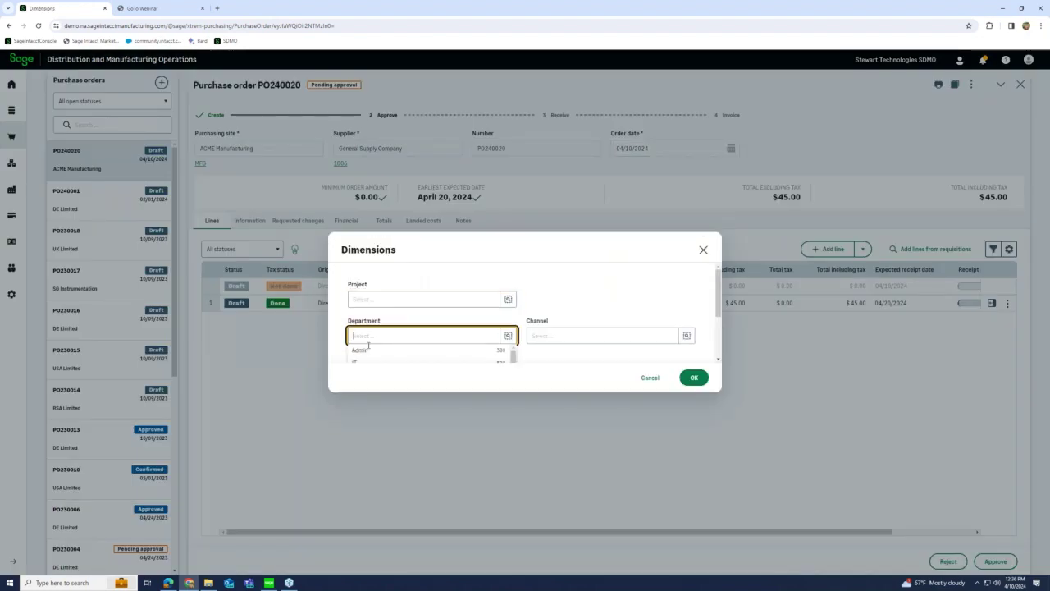
left_click(383, 362)
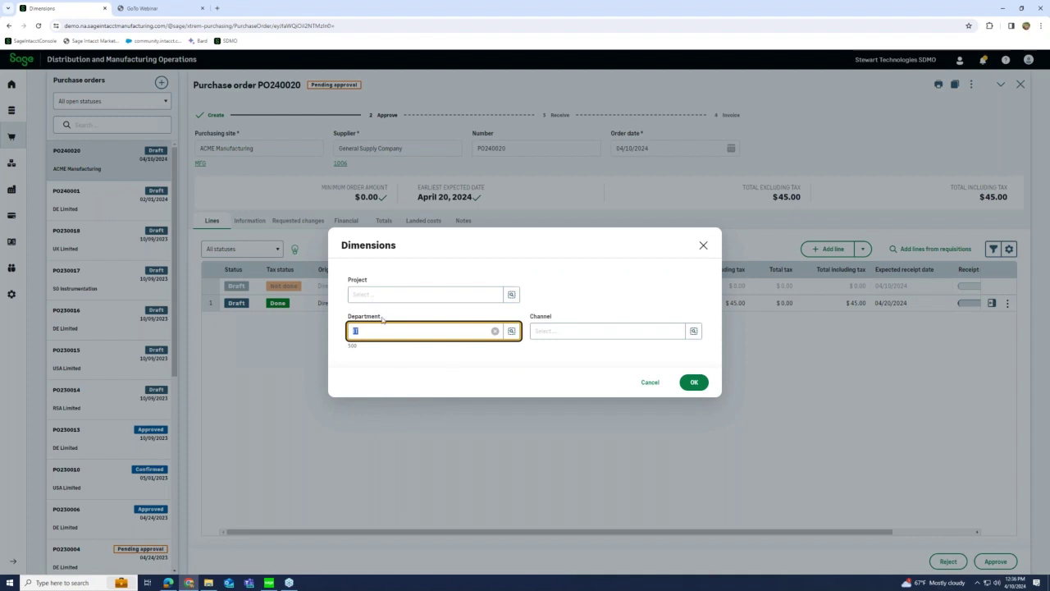
left_click(694, 383)
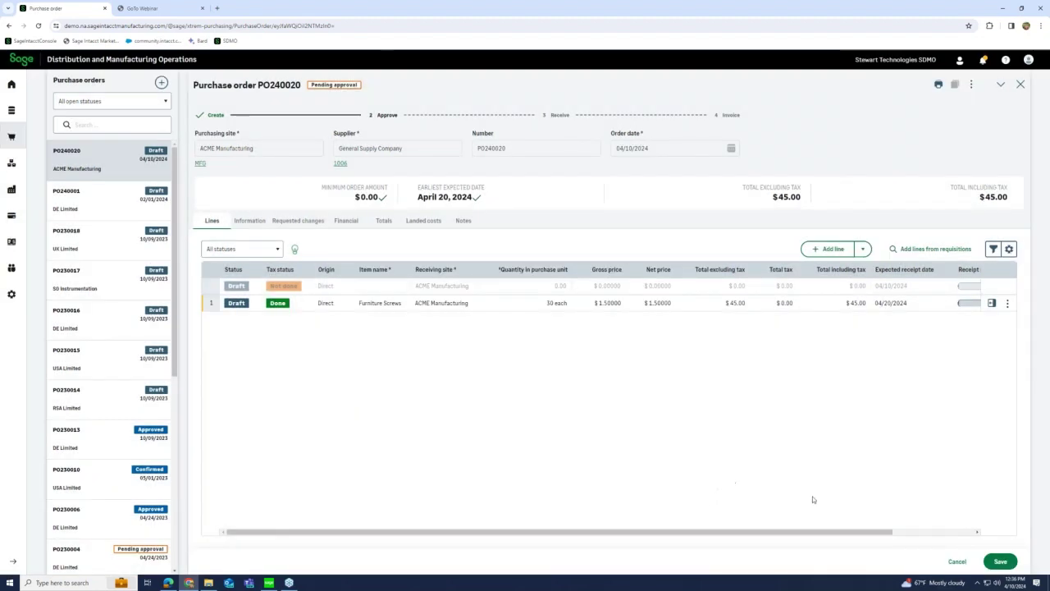
left_click(1000, 562)
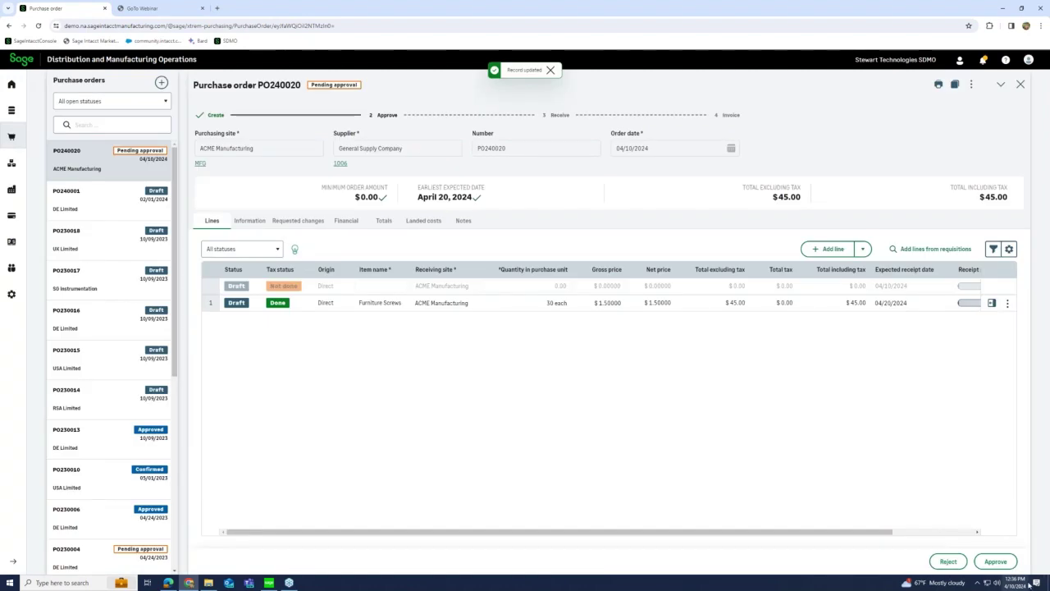
Approve the purchase order and create a receipt from it, confirming both actions
left_click(995, 562)
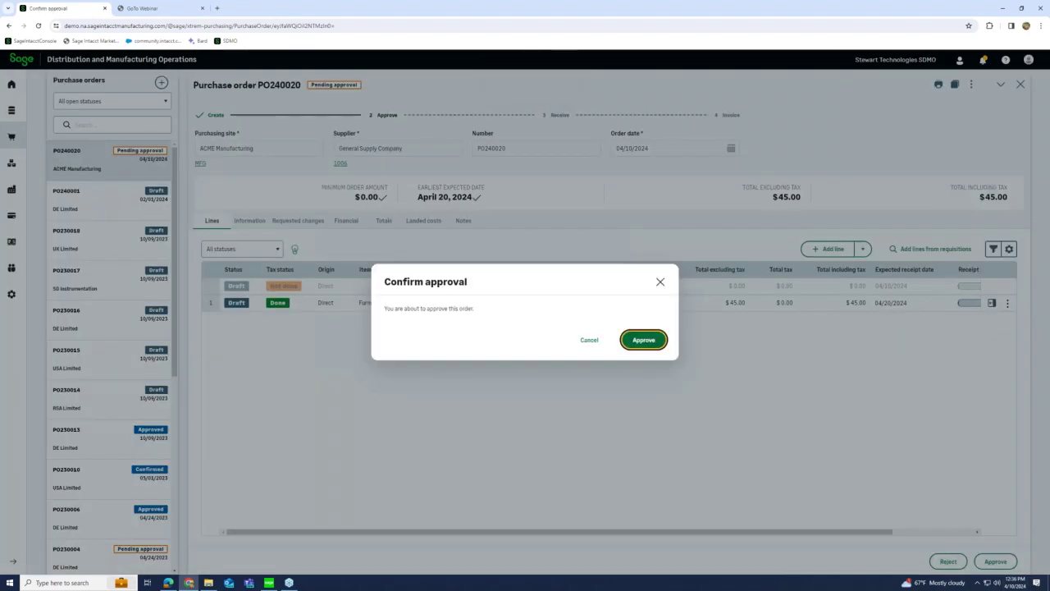
left_click(642, 339)
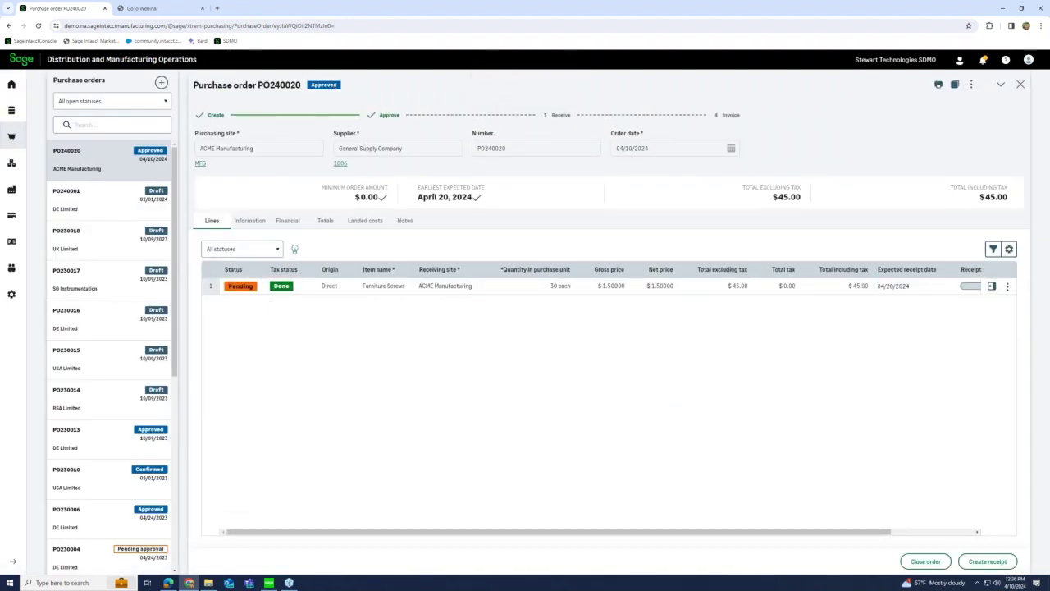
left_click(988, 561)
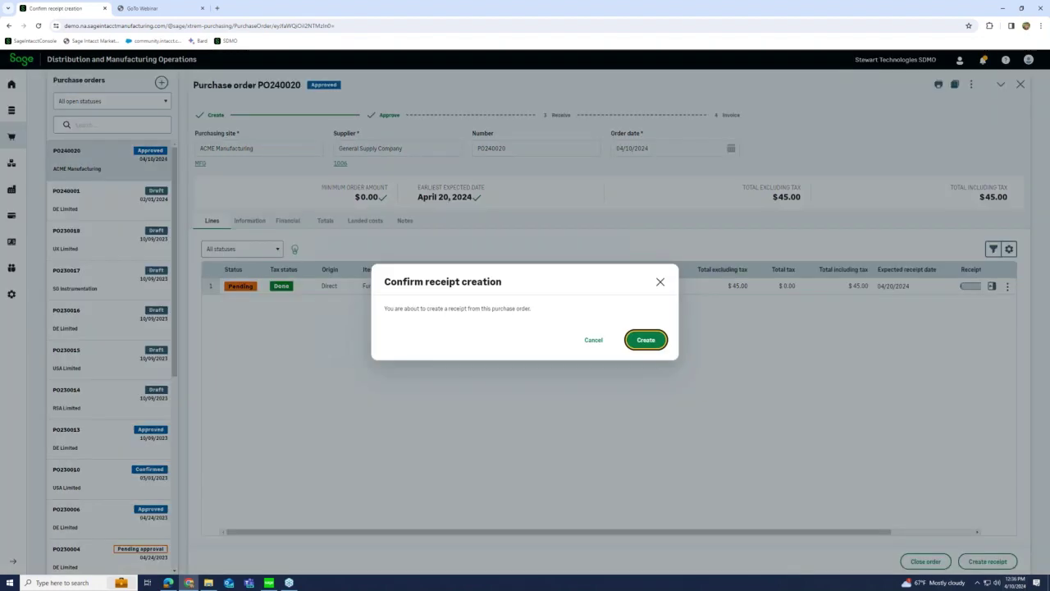
left_click(639, 339)
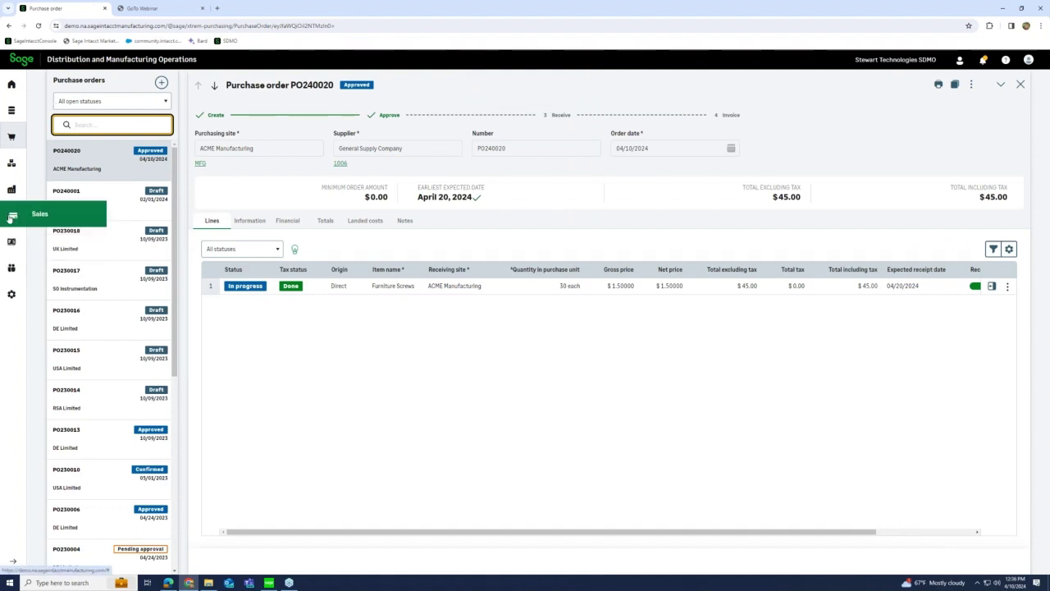
Open the General Supply Company purchase receipt dated 04/10/2024 for ACME Manufacturing
left_click(13, 136)
left_click(165, 141)
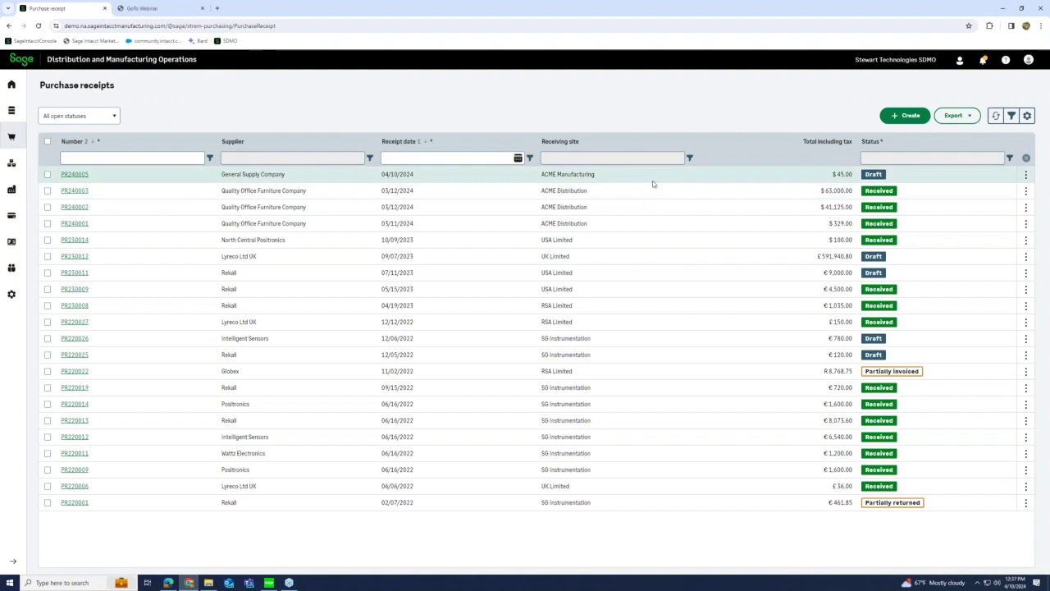
left_click(666, 182)
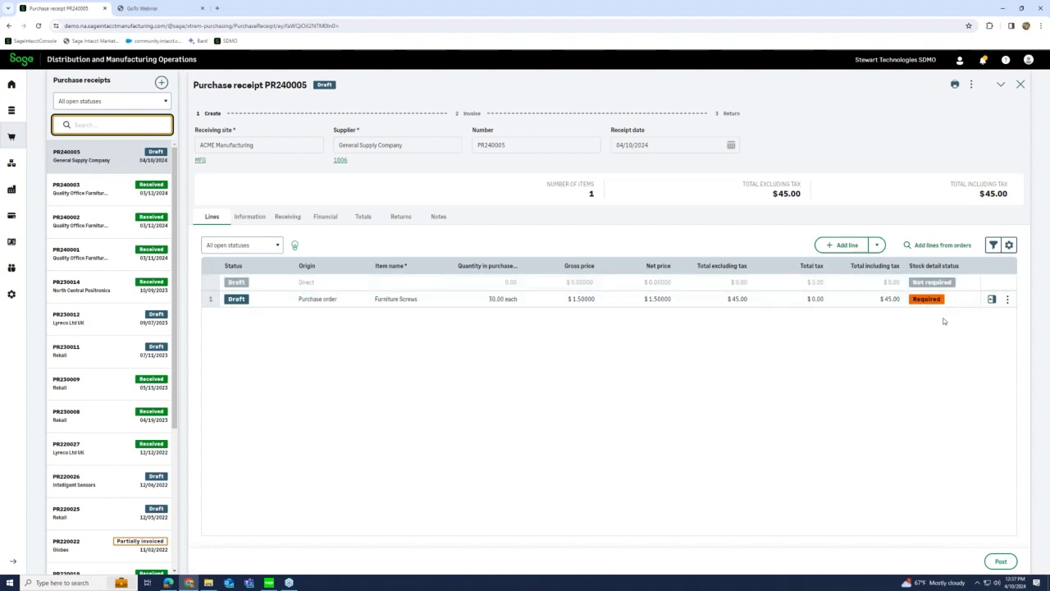
Add a stock detail to the receipt's Furniture Screws line for 30 each in ACME-1 Storage with Accepted status
left_click(1007, 299)
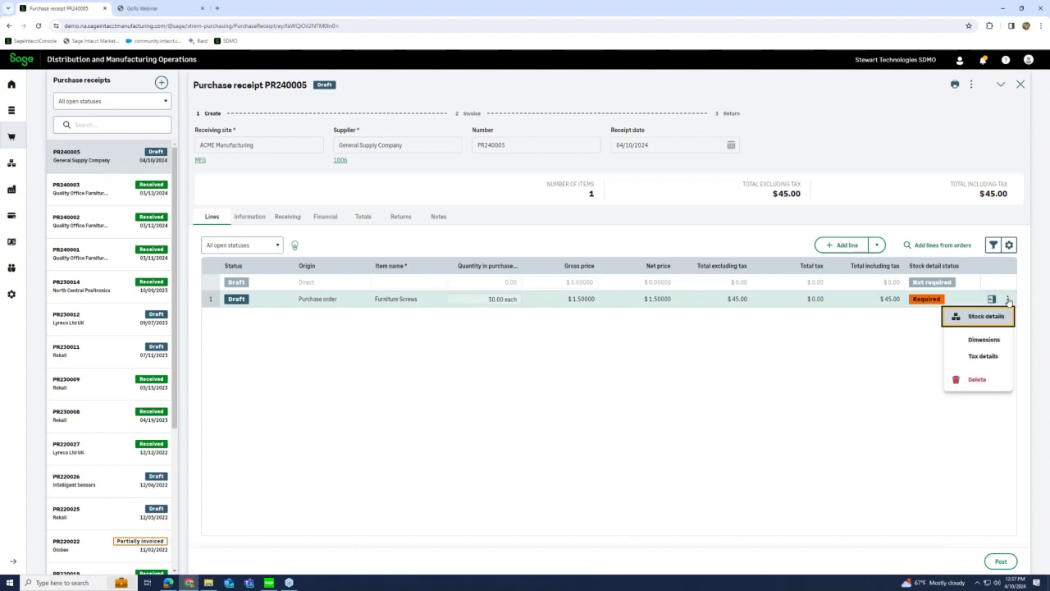
left_click(999, 317)
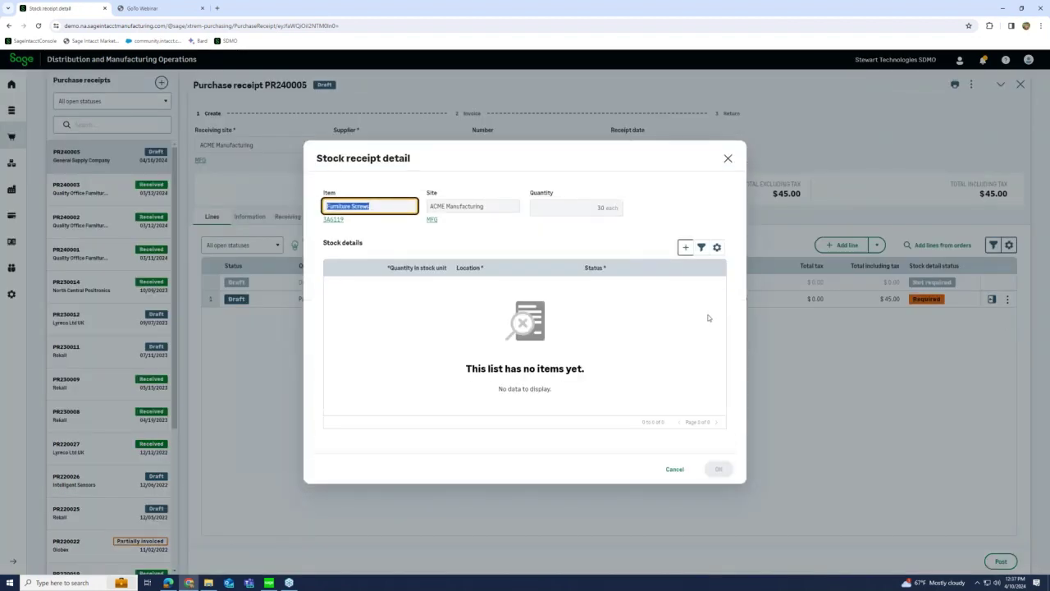
left_click(685, 247)
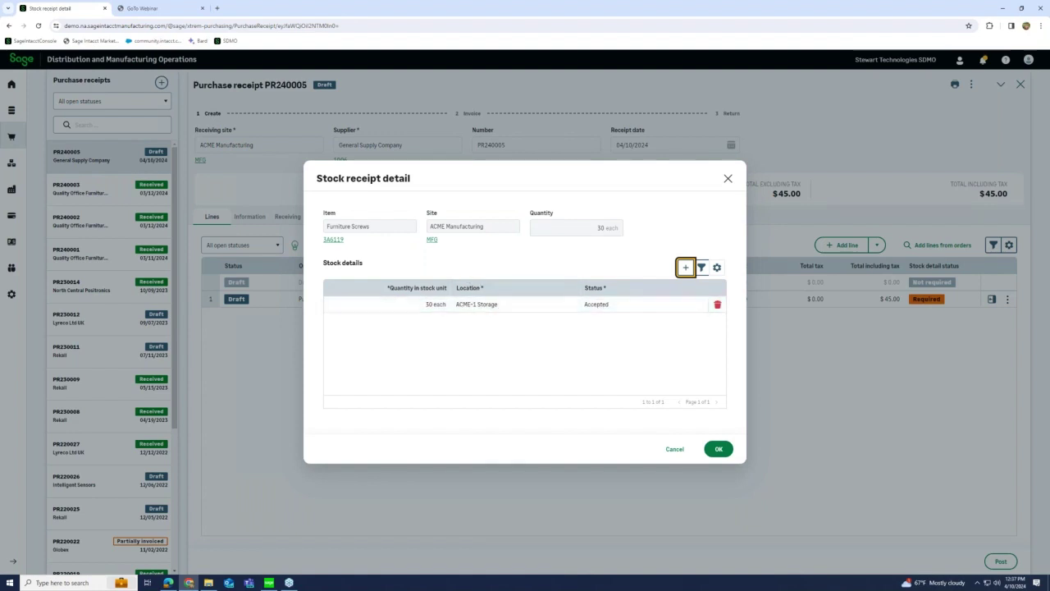
left_click(544, 308)
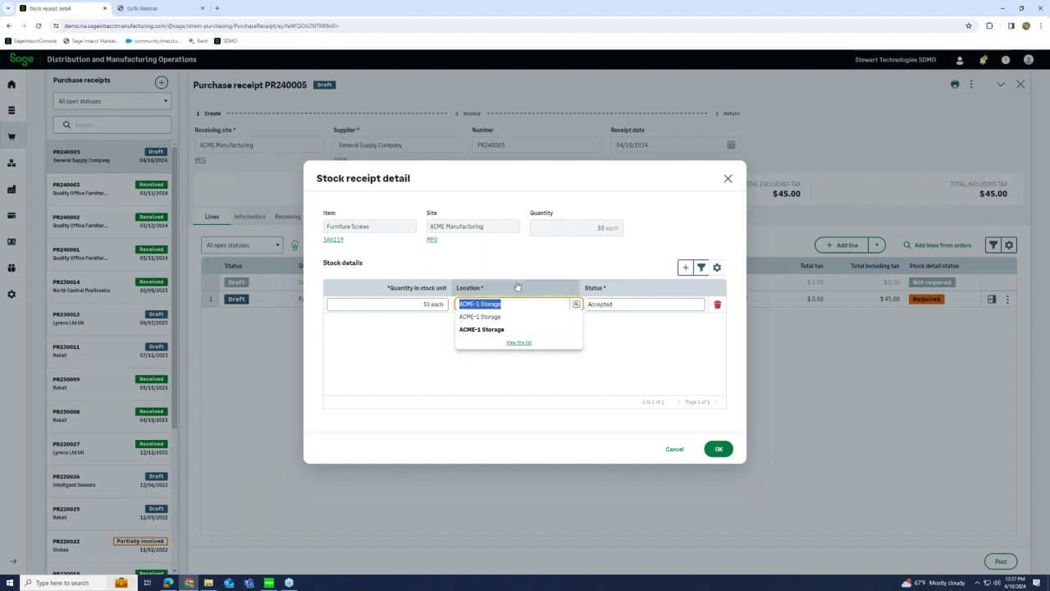
key("Return")
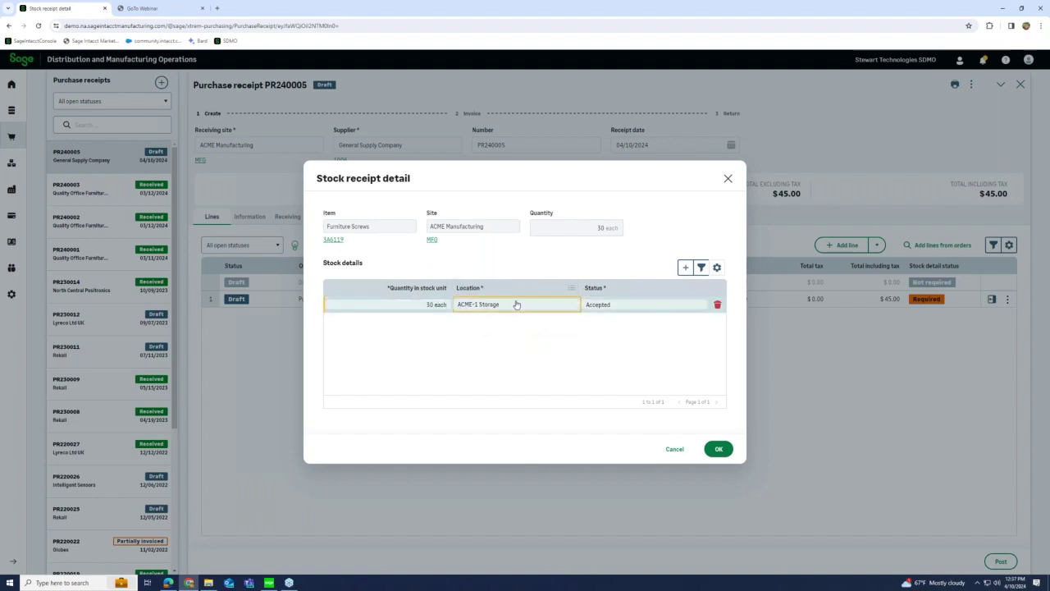
left_click(716, 449)
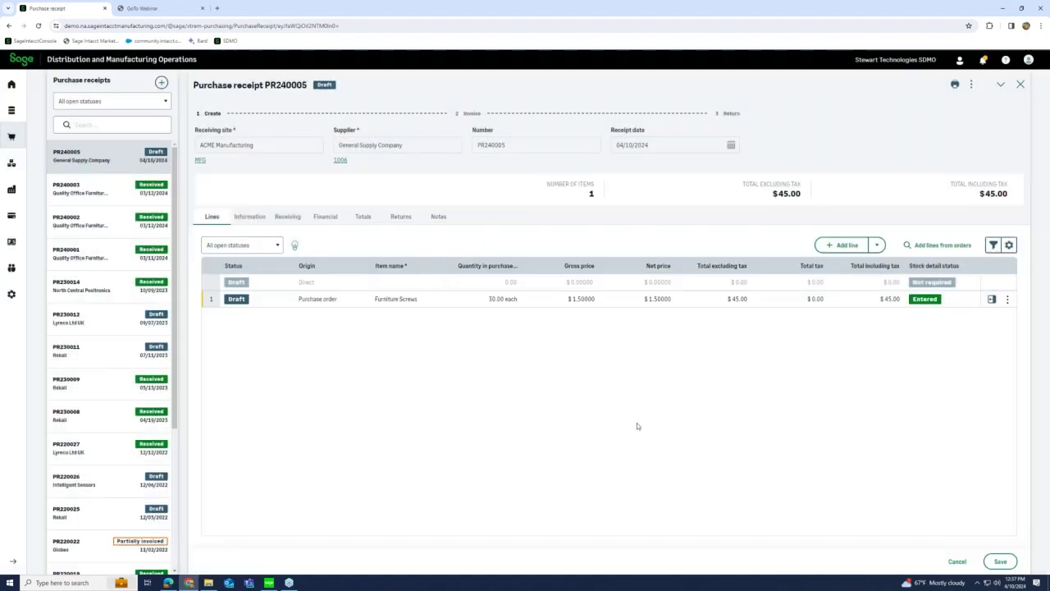
Save and post the purchase receipt, and reselect it in the receipts list
left_click(1000, 561)
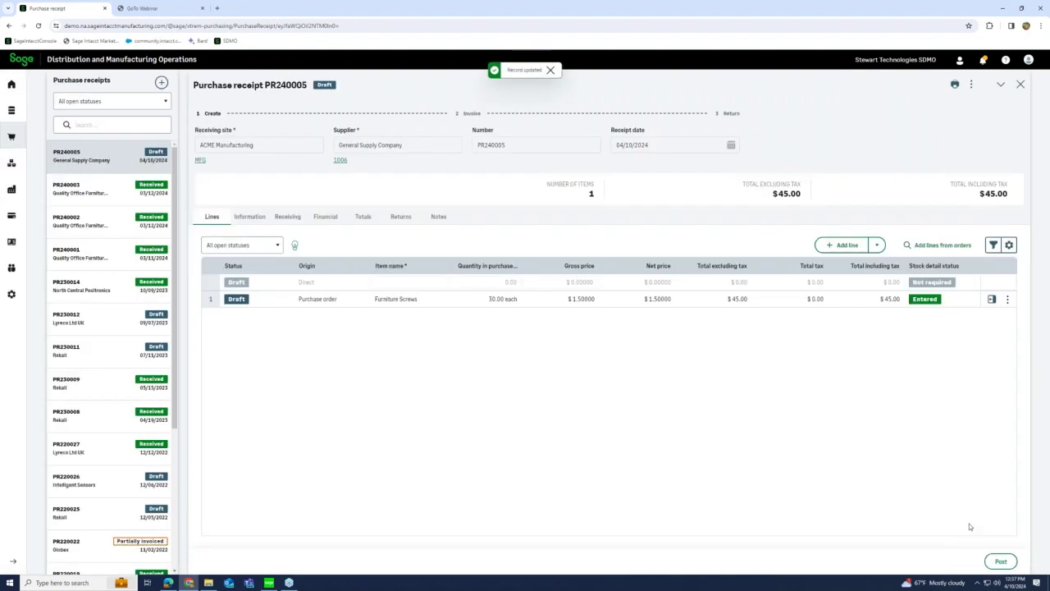
left_click(1003, 562)
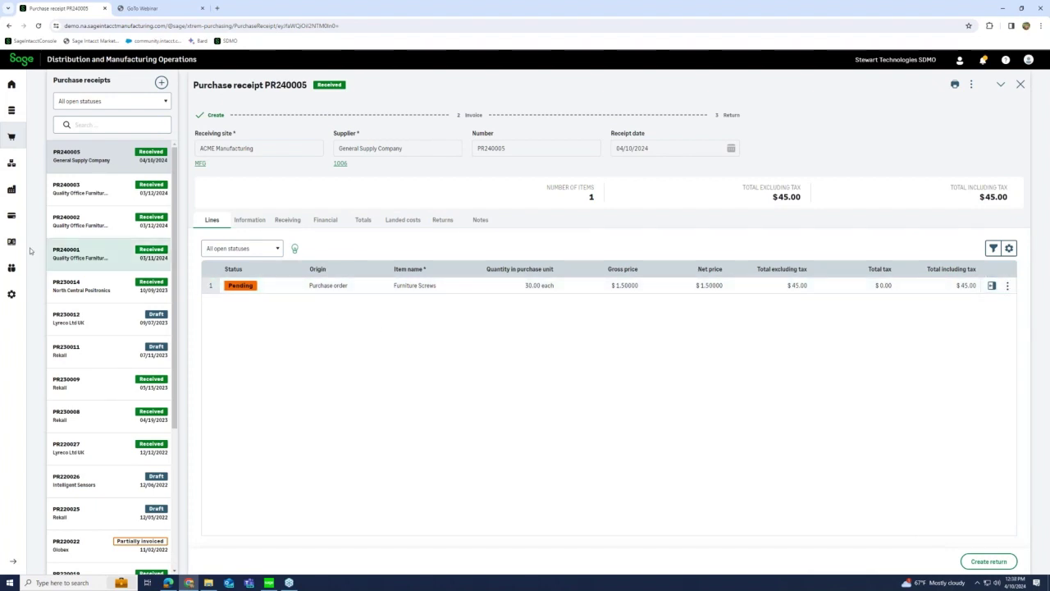
left_click(82, 156)
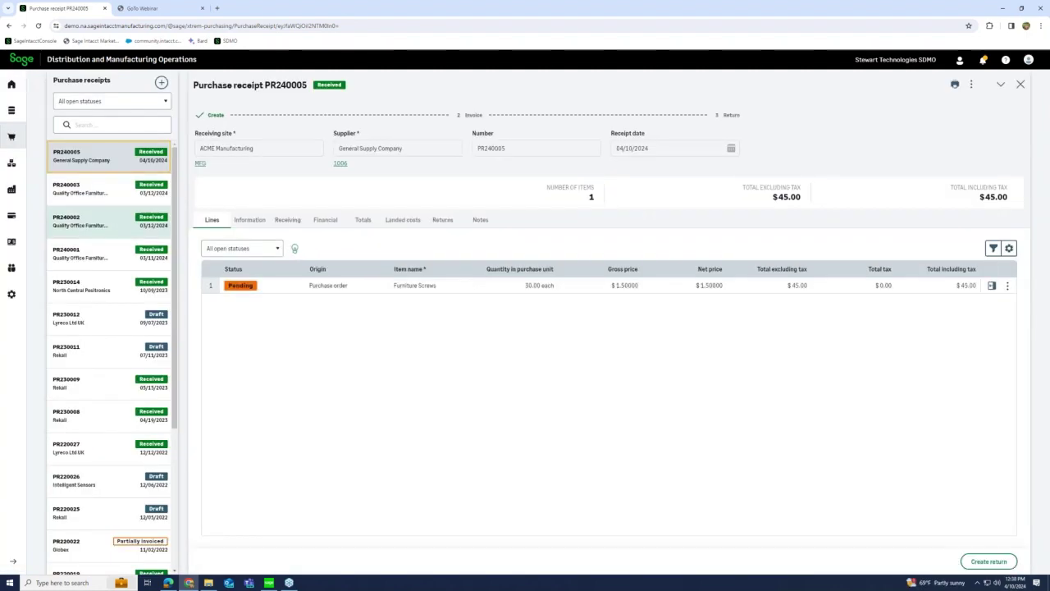
left_click(12, 83)
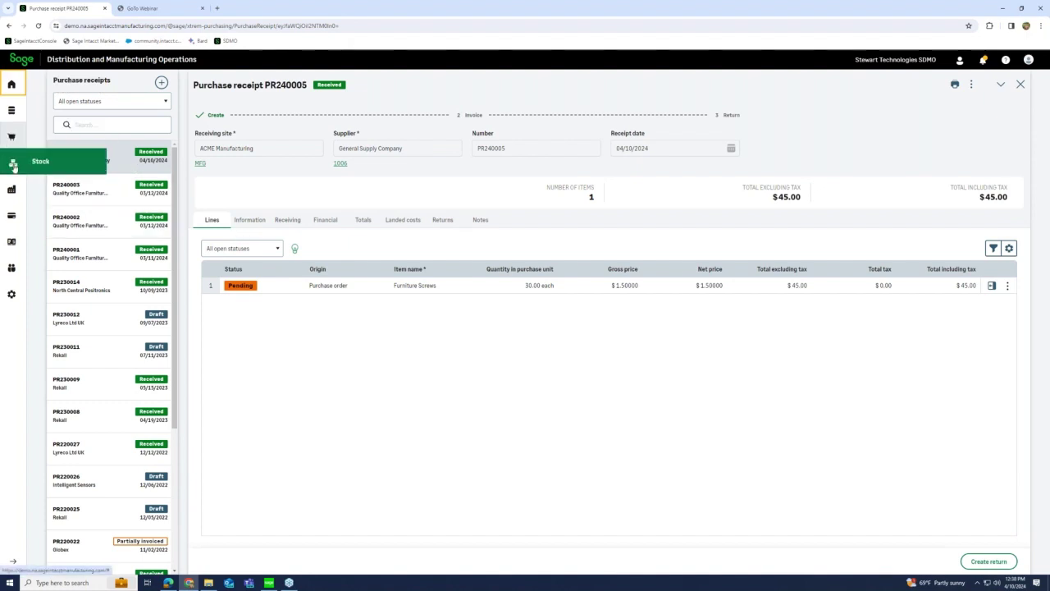
Start a new manufacturing work order for site ACME Manufacturing with 61 Series Chair Assembly as the released item
left_click(11, 190)
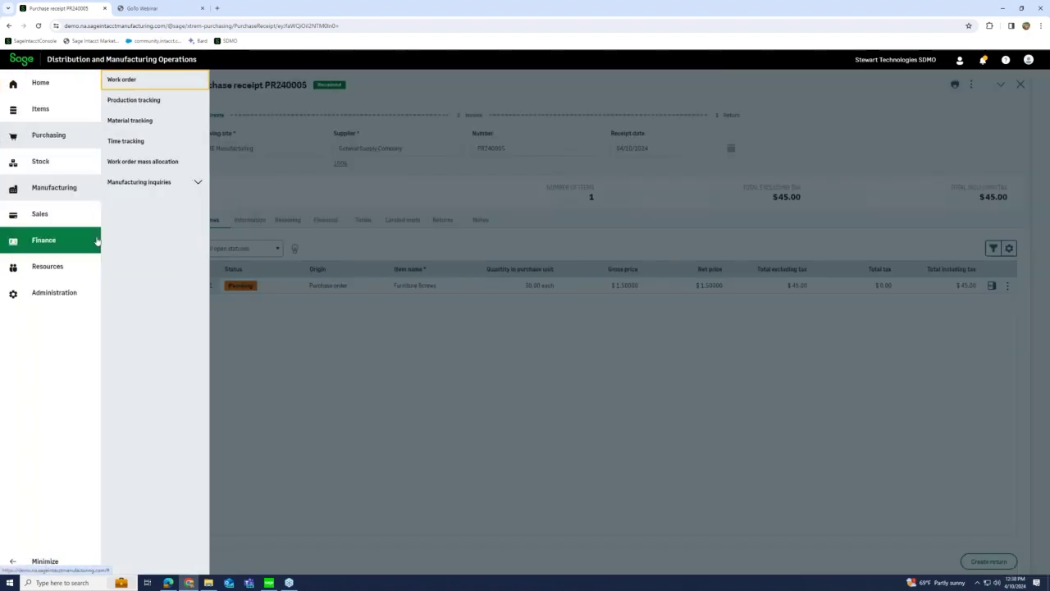
left_click(137, 88)
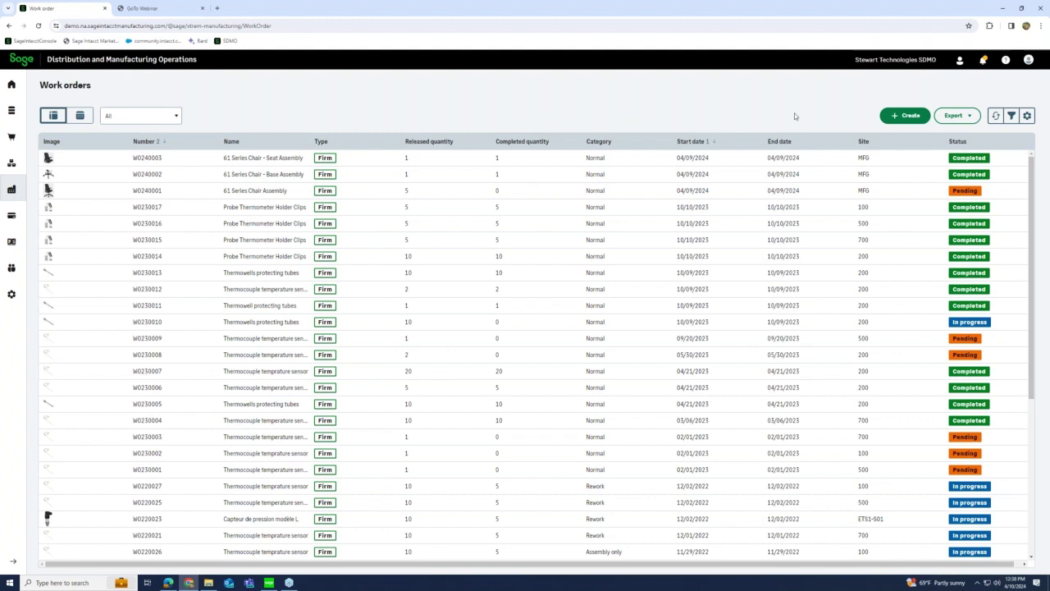
left_click(900, 117)
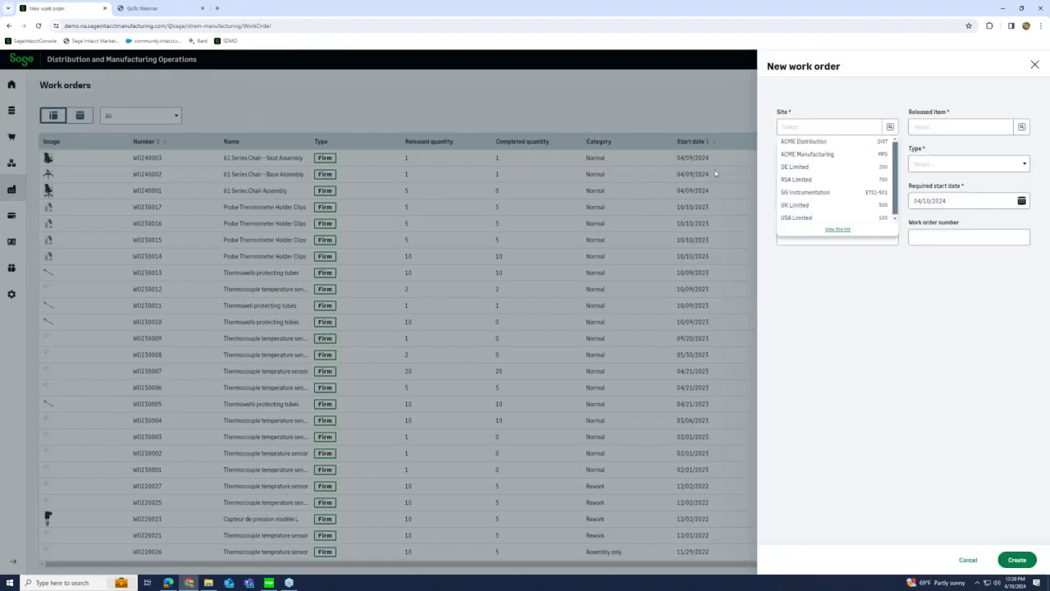
left_click(830, 156)
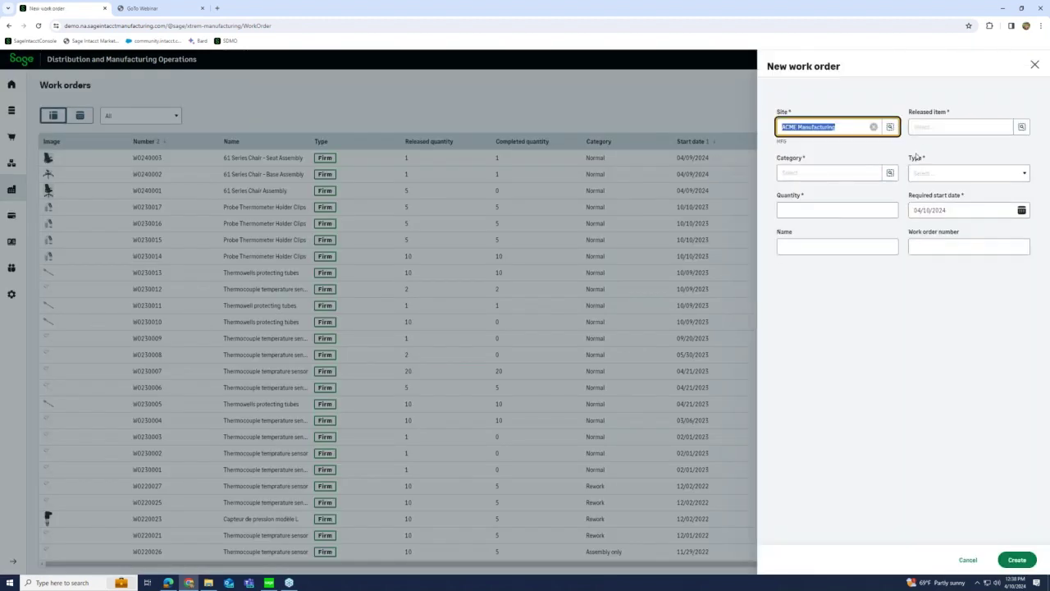
left_click(944, 129)
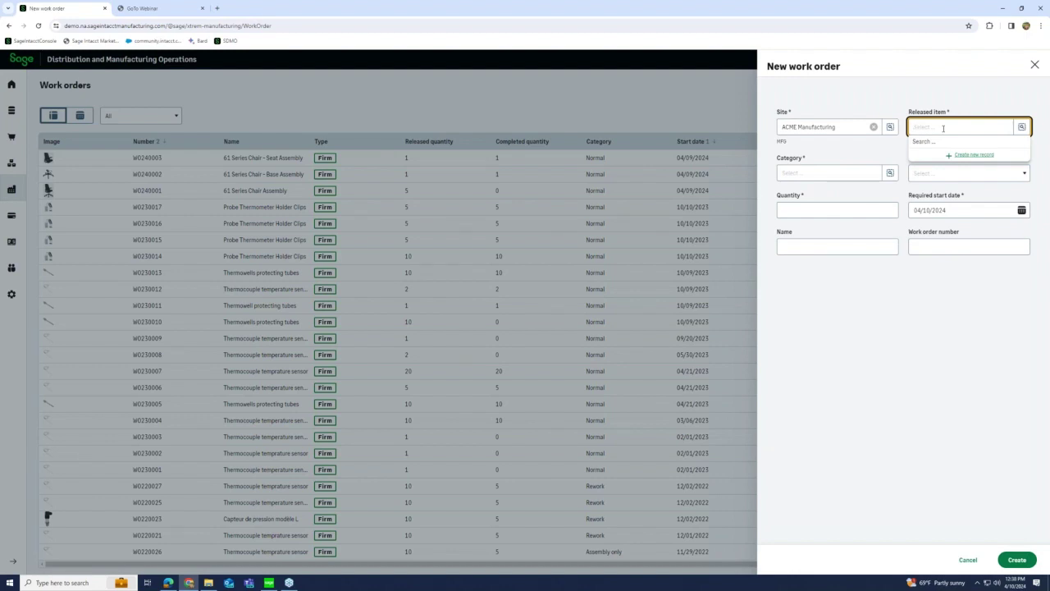
type("61 ser")
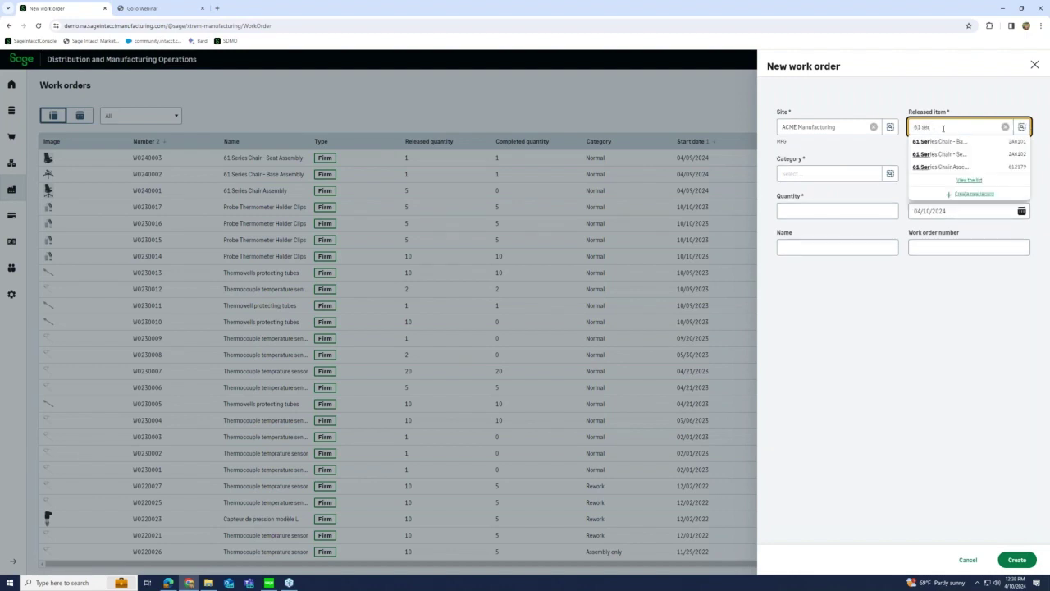
left_click(960, 168)
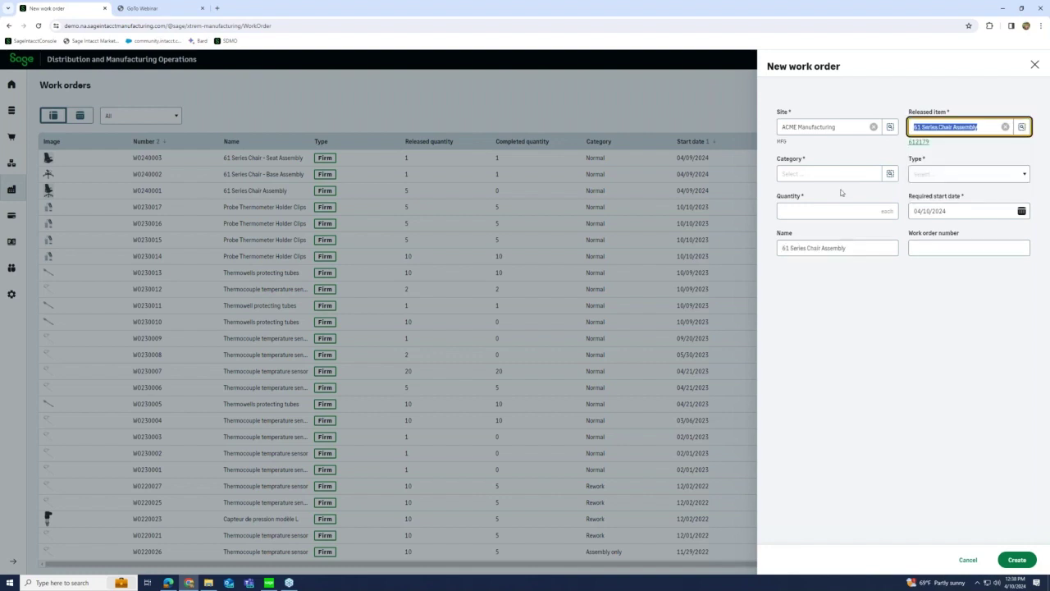
Set the new work order's category to Normal and its type to Firm
left_click(817, 175)
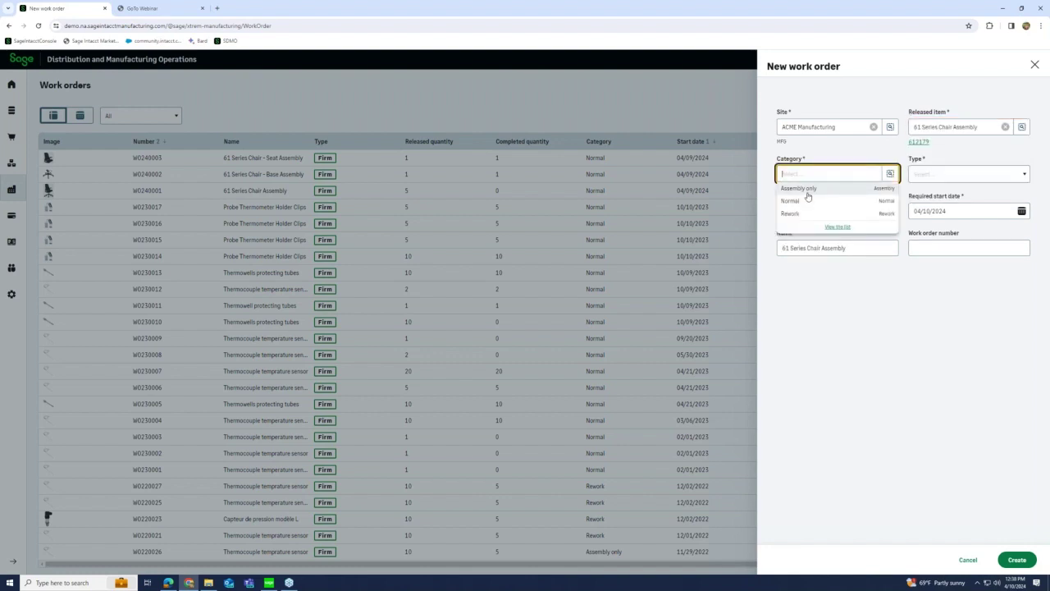
left_click(805, 201)
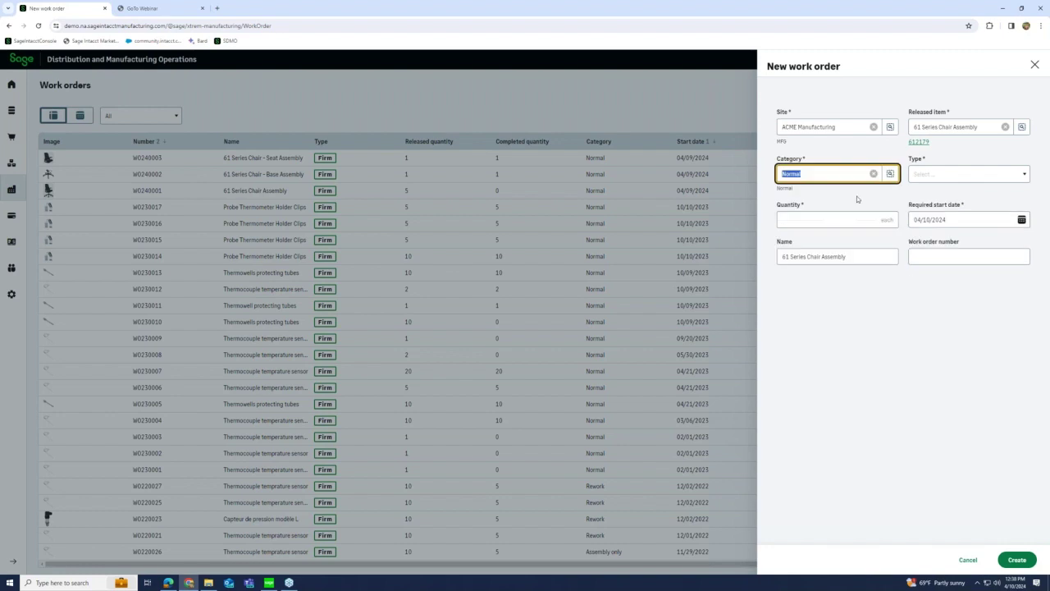
left_click(912, 174)
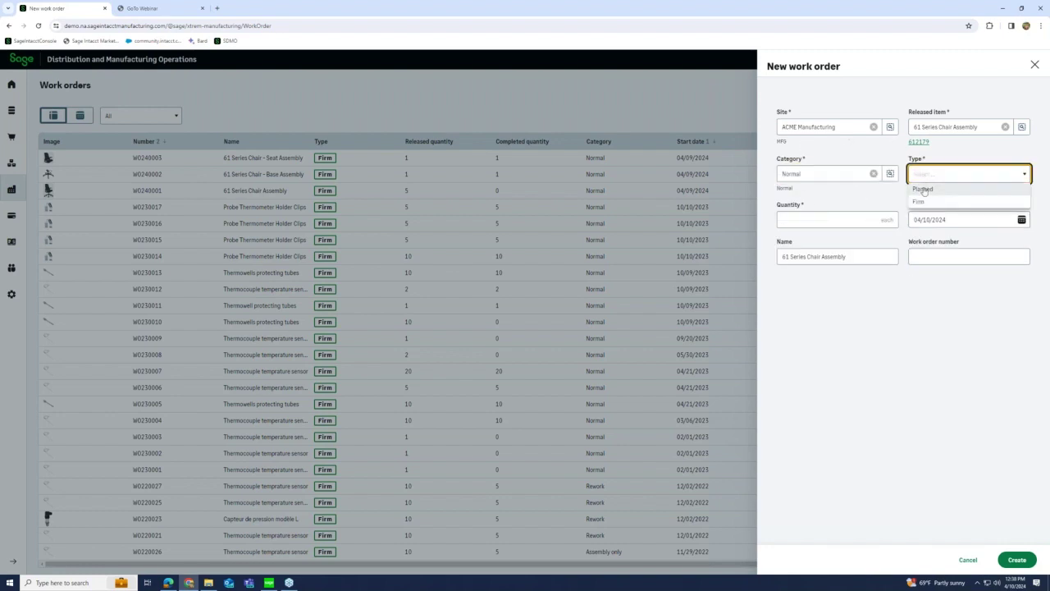
left_click(919, 202)
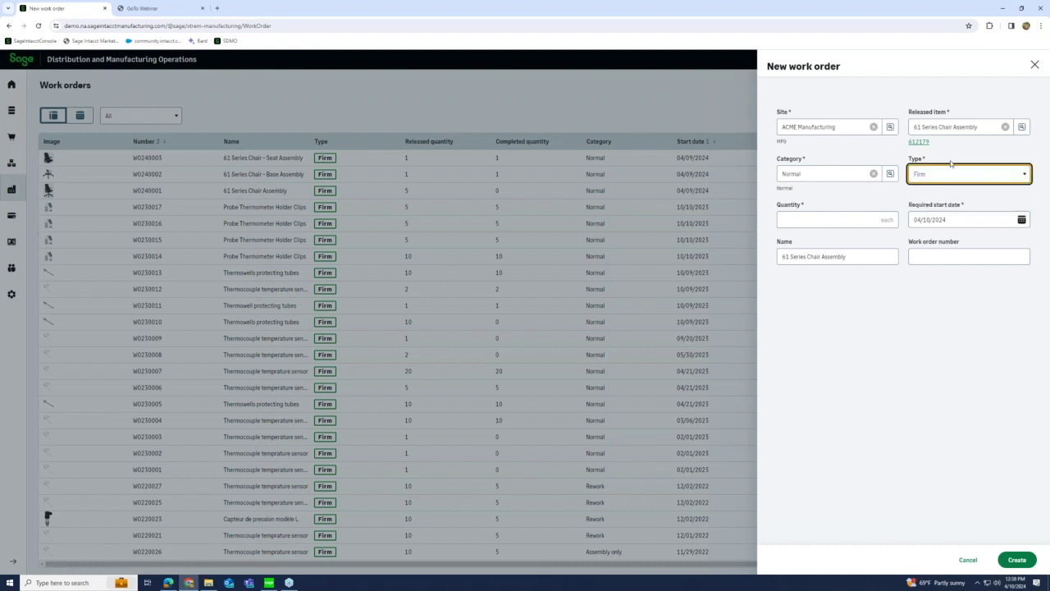
left_click(1024, 175)
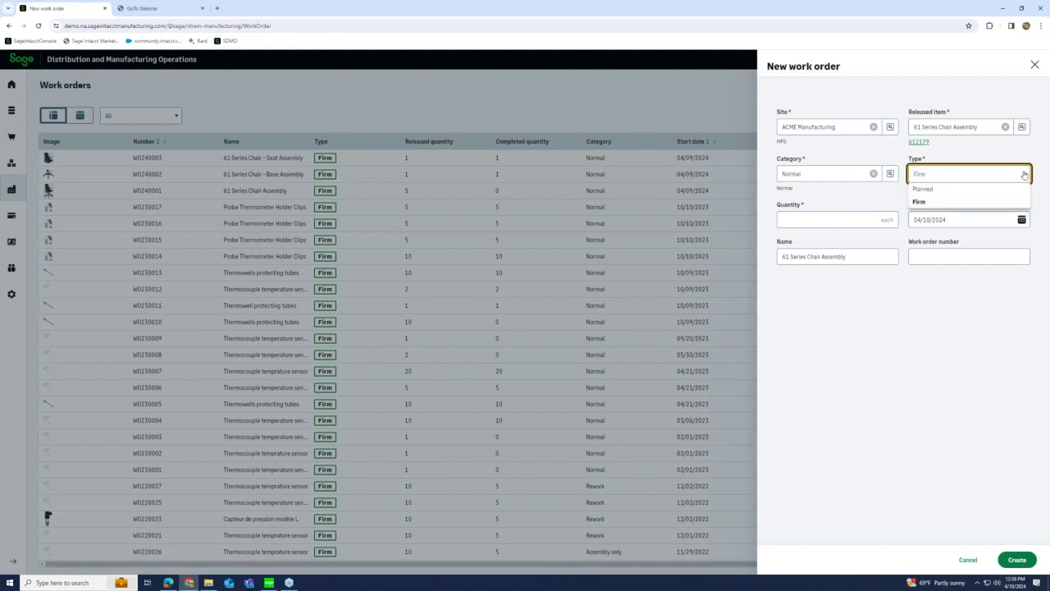
left_click(1023, 175)
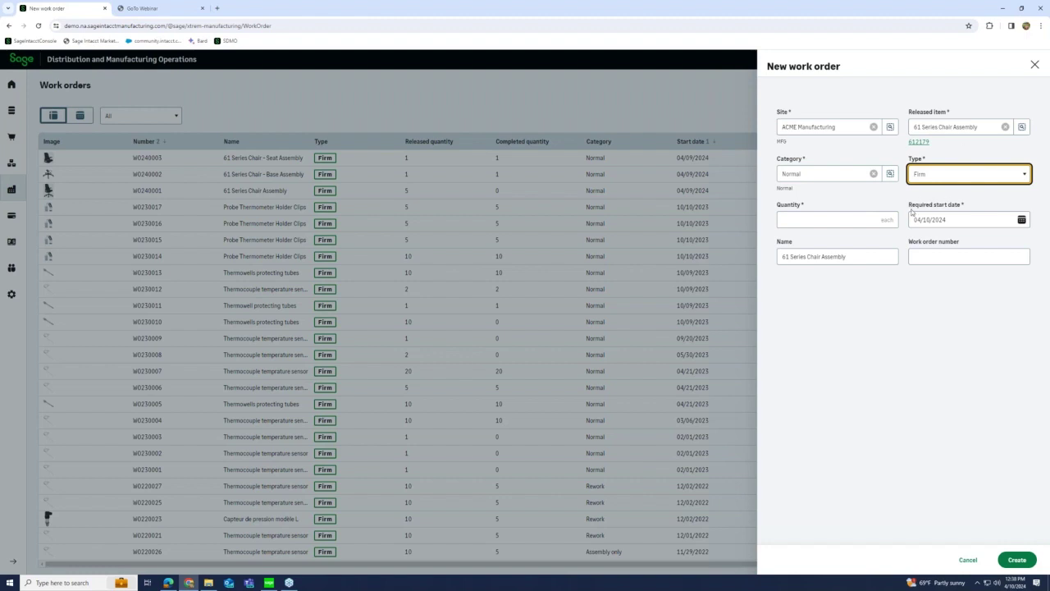
Set the work order quantity to 1 each, keep the required start date of 04/10/2024, and create the work order
key("Tab")
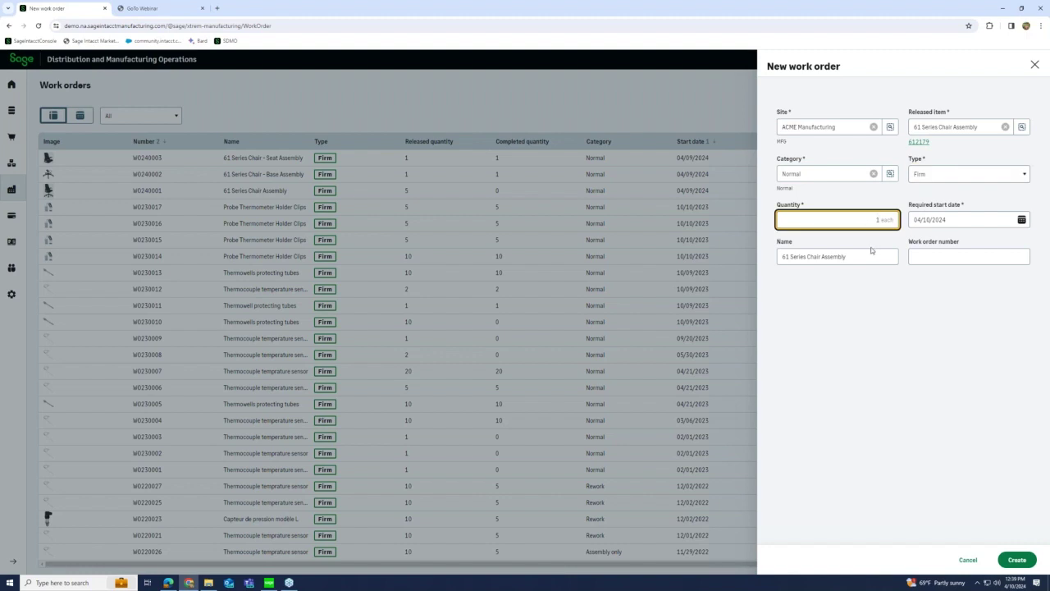
key("Tab")
key("Tab")
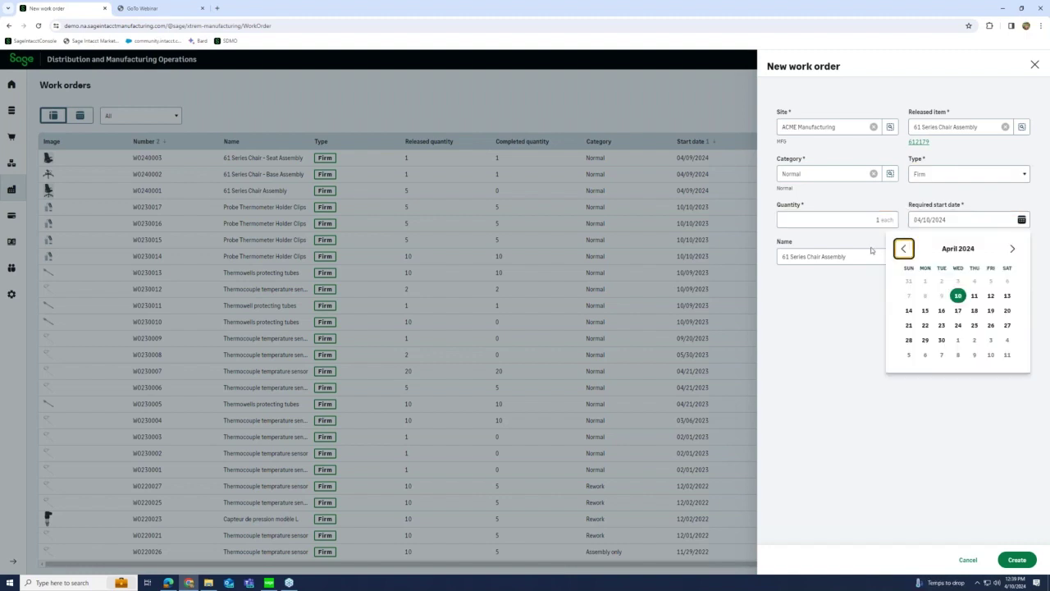
left_click(852, 282)
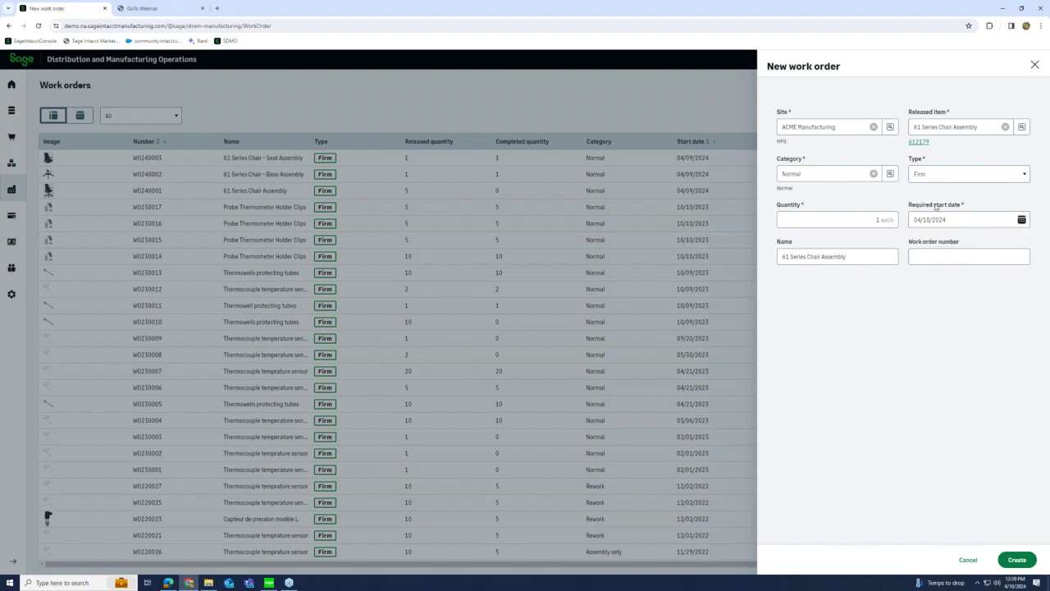
left_click(1017, 562)
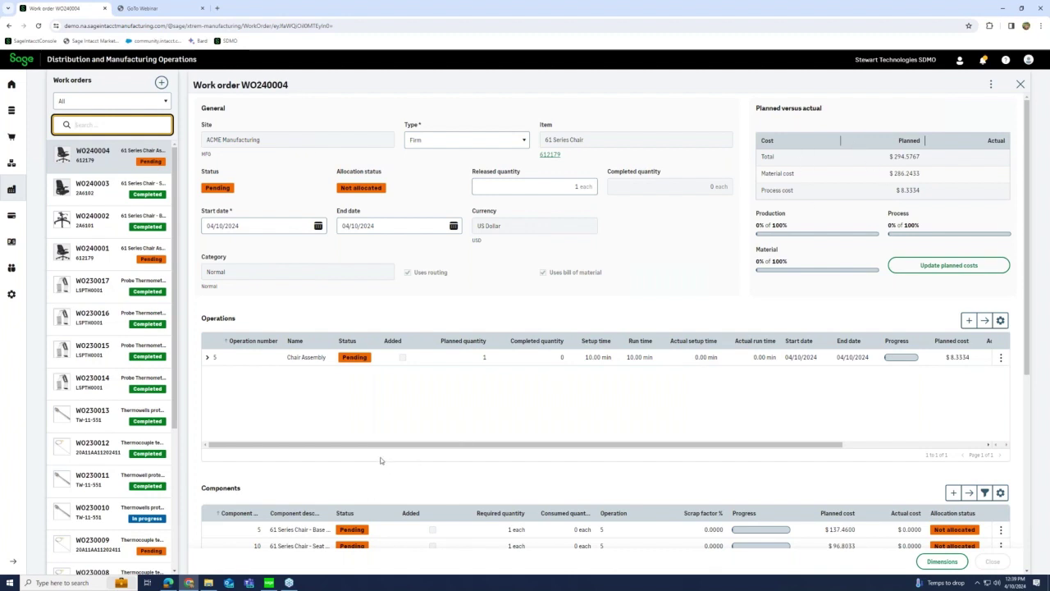
Assign the IT department in the chair work order's dimensions and save the work order
scroll(380, 460, "down", 2)
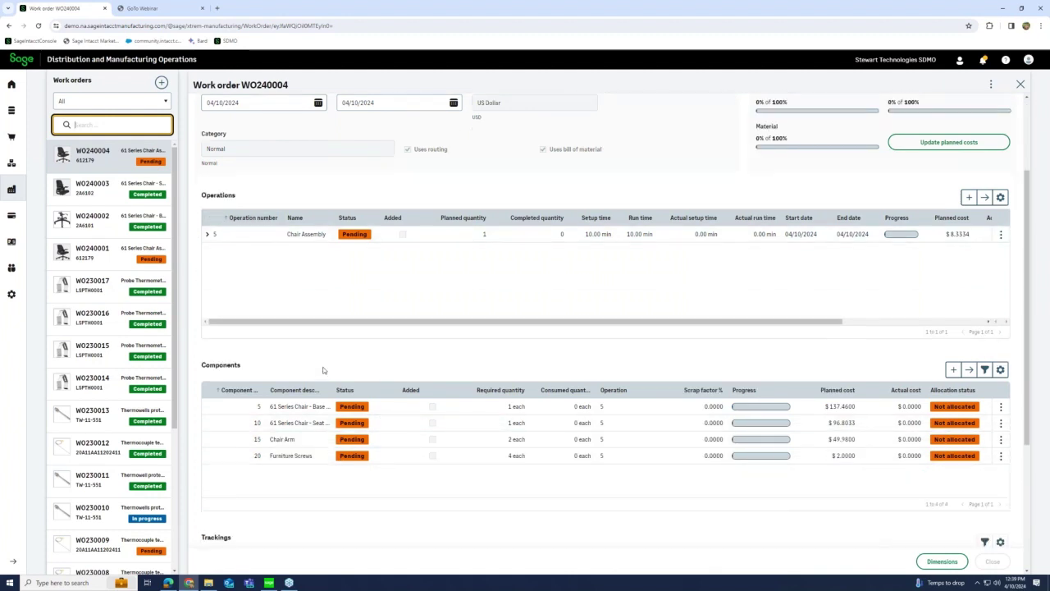
scroll(323, 370, "down", 1)
scroll(284, 379, "down", 2)
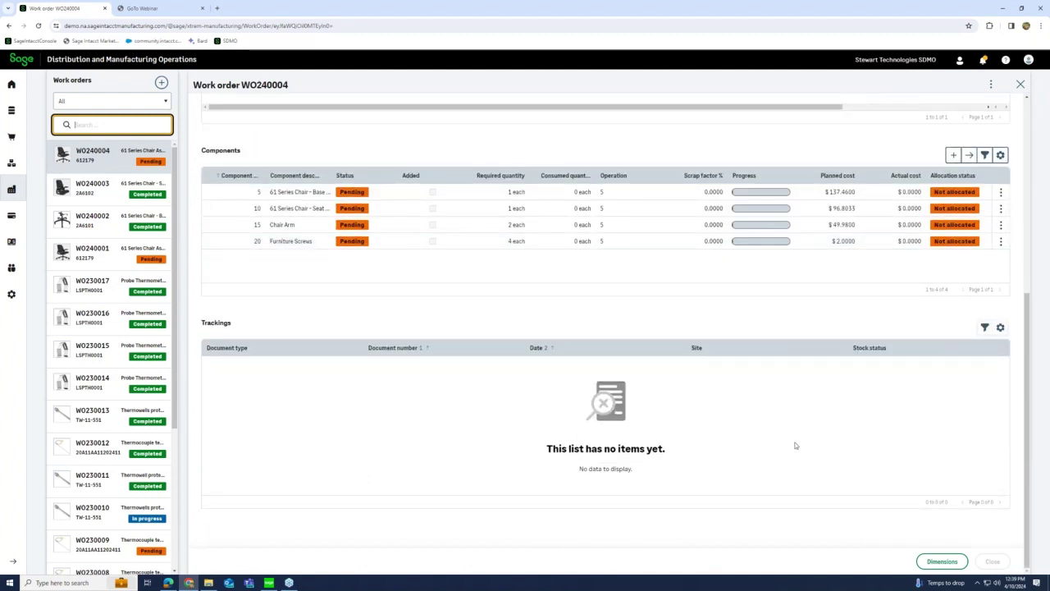
scroll(766, 410, "up", 3)
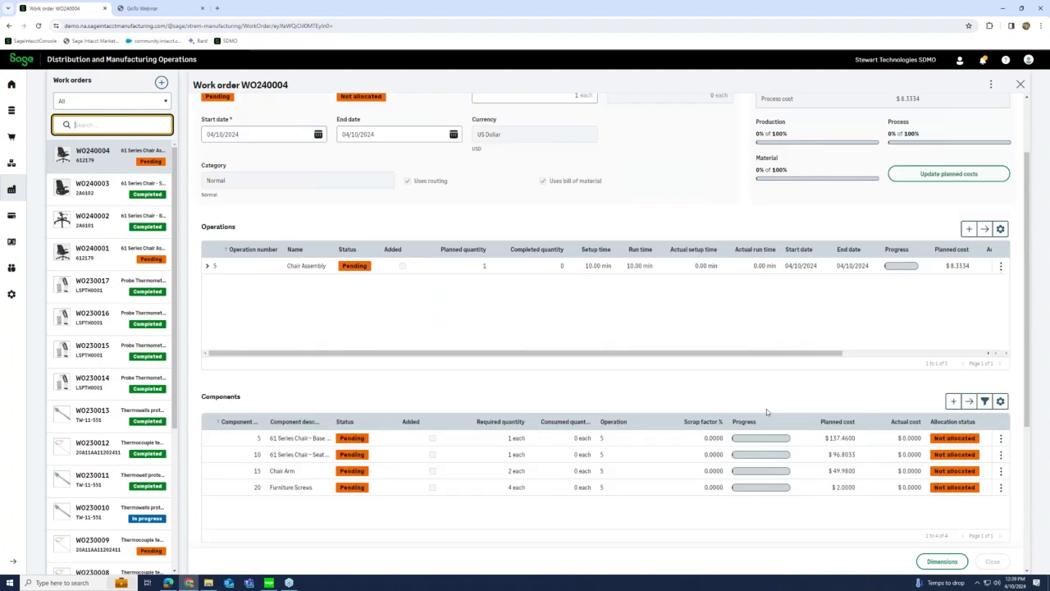
scroll(766, 411, "up", 1)
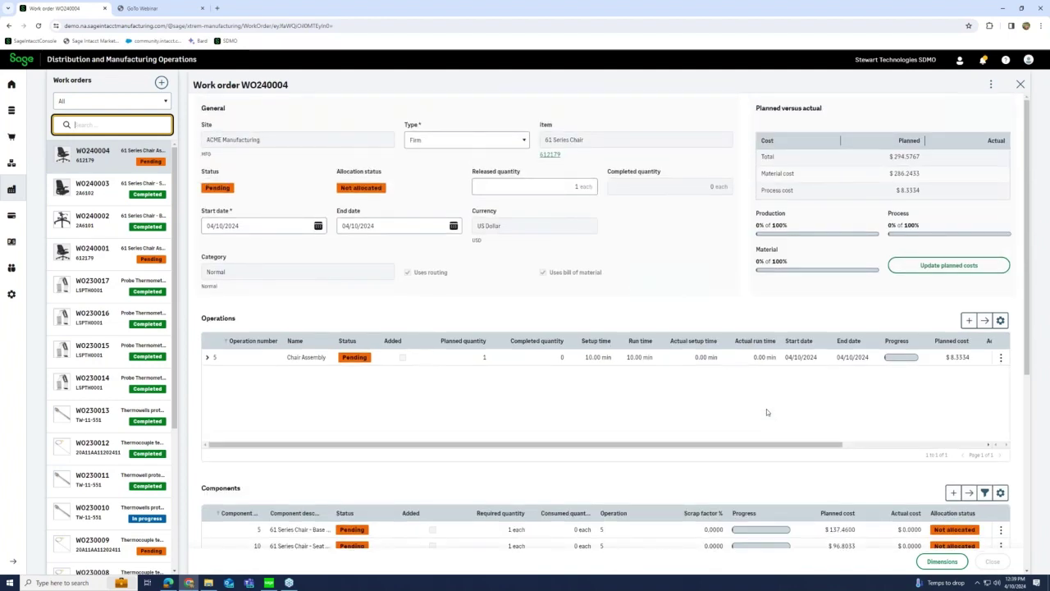
scroll(766, 412, "down", 2)
left_click(941, 561)
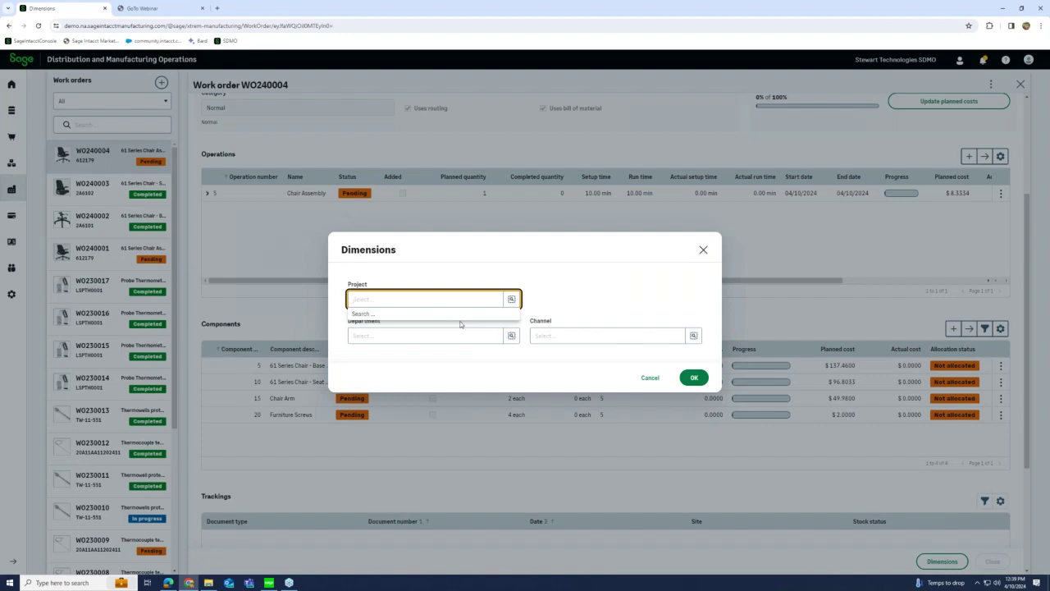
left_click(511, 336)
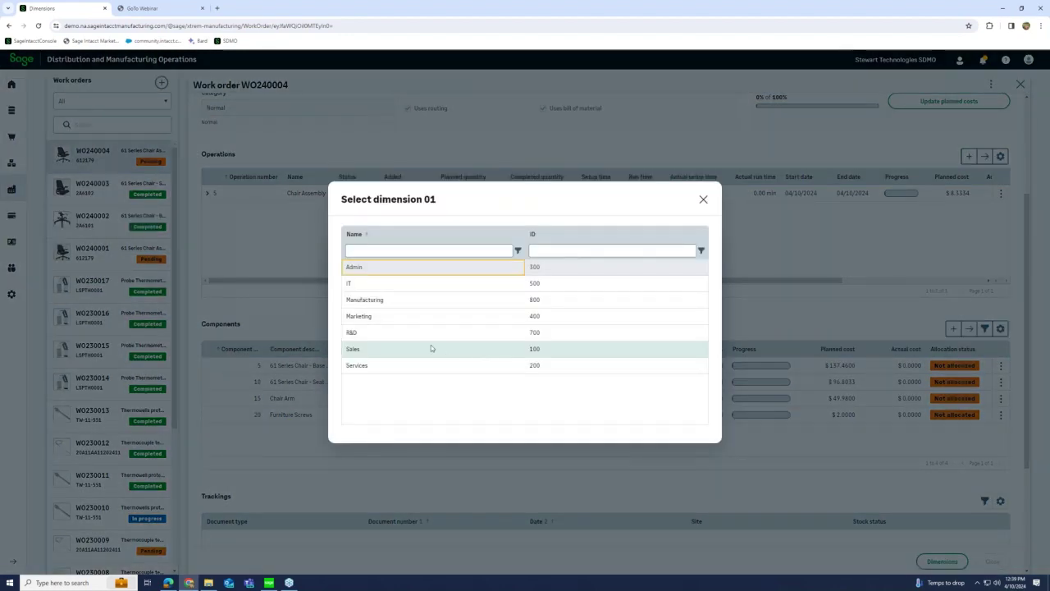
left_click(421, 282)
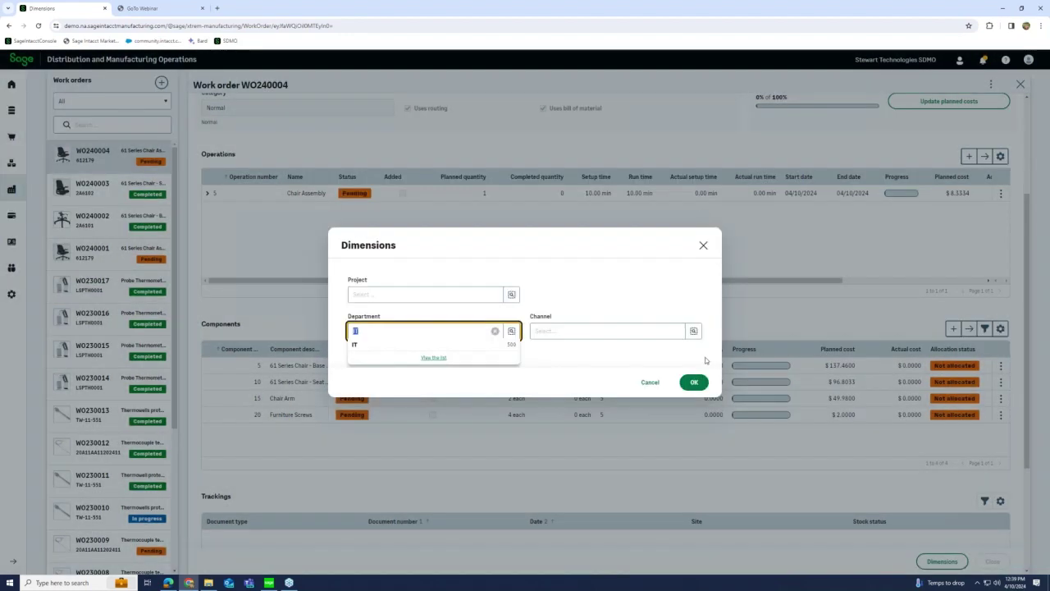
left_click(694, 382)
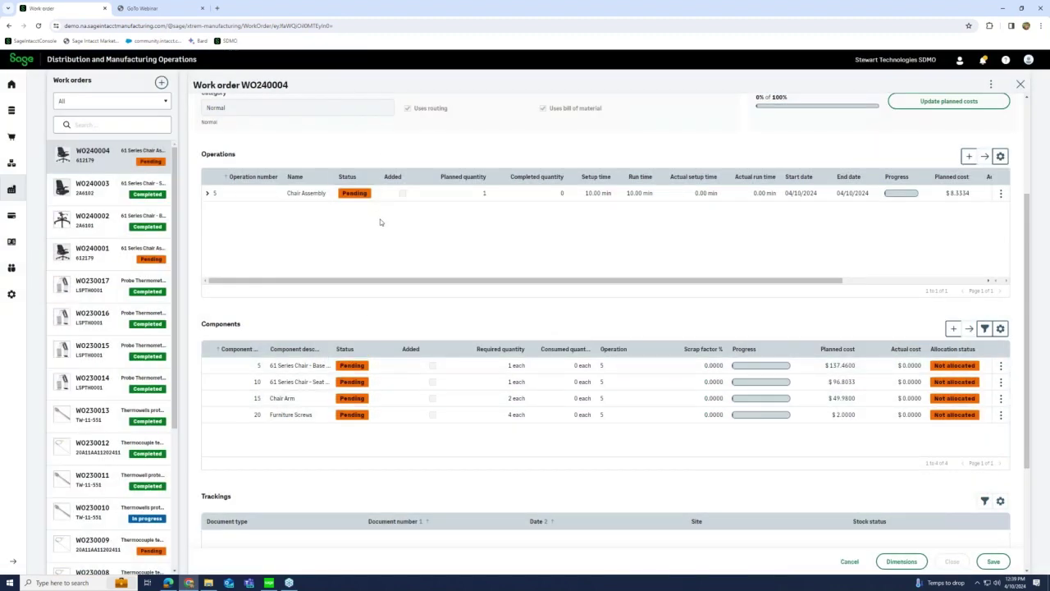
scroll(380, 222, "up", 2)
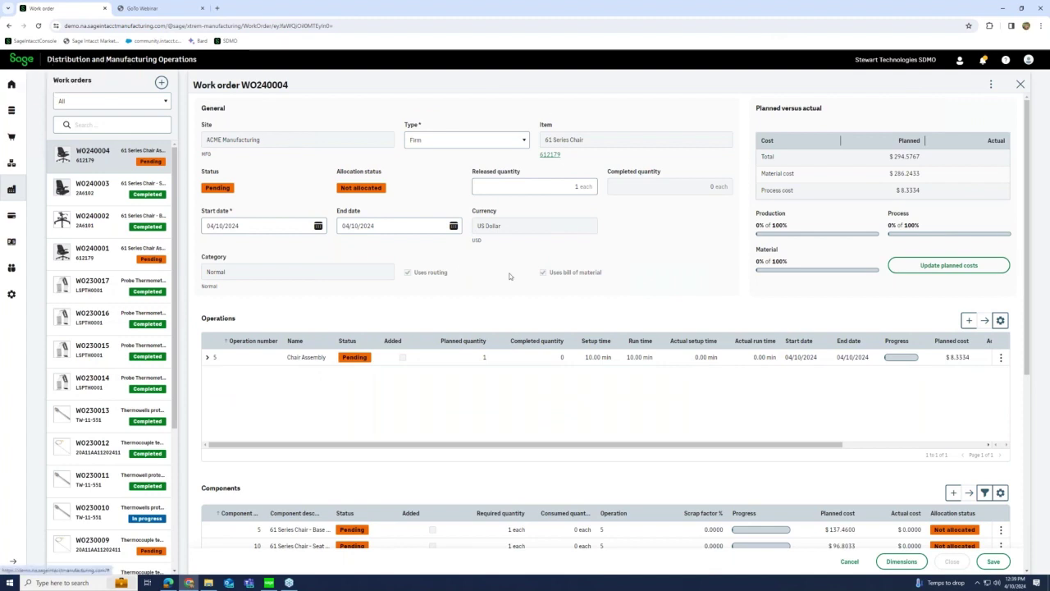
scroll(606, 328, "down", 2)
left_click(993, 561)
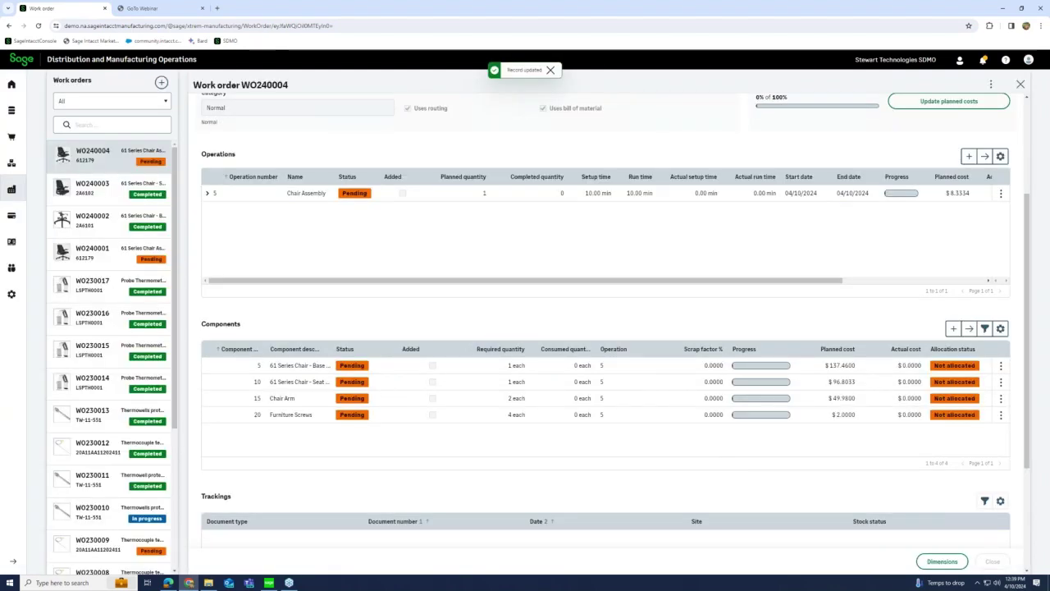
Open the home page in a separate browser tab and bring up the work orders list there
right_click(14, 83)
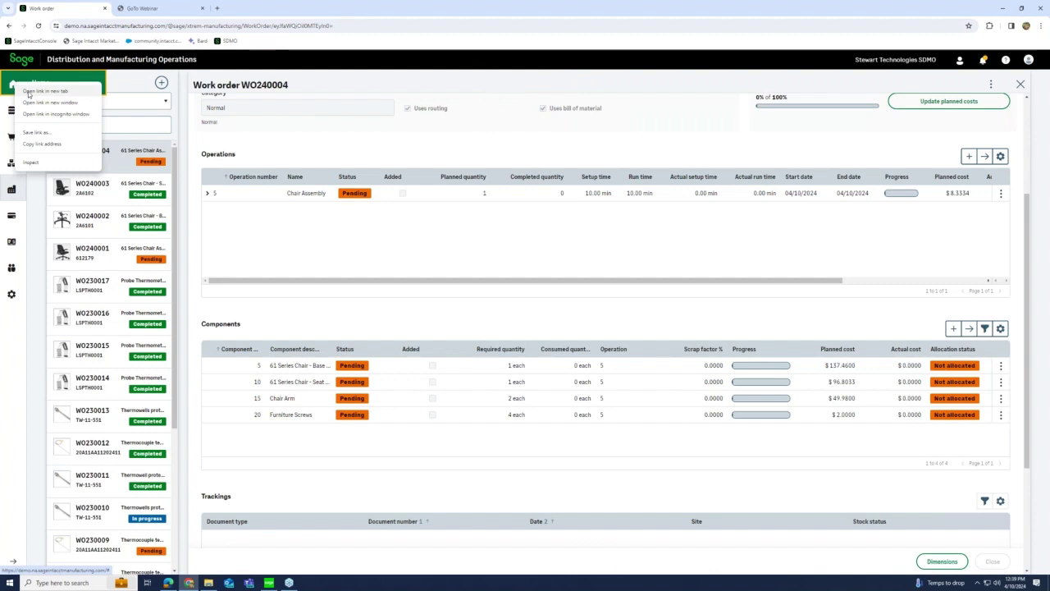
left_click(29, 94)
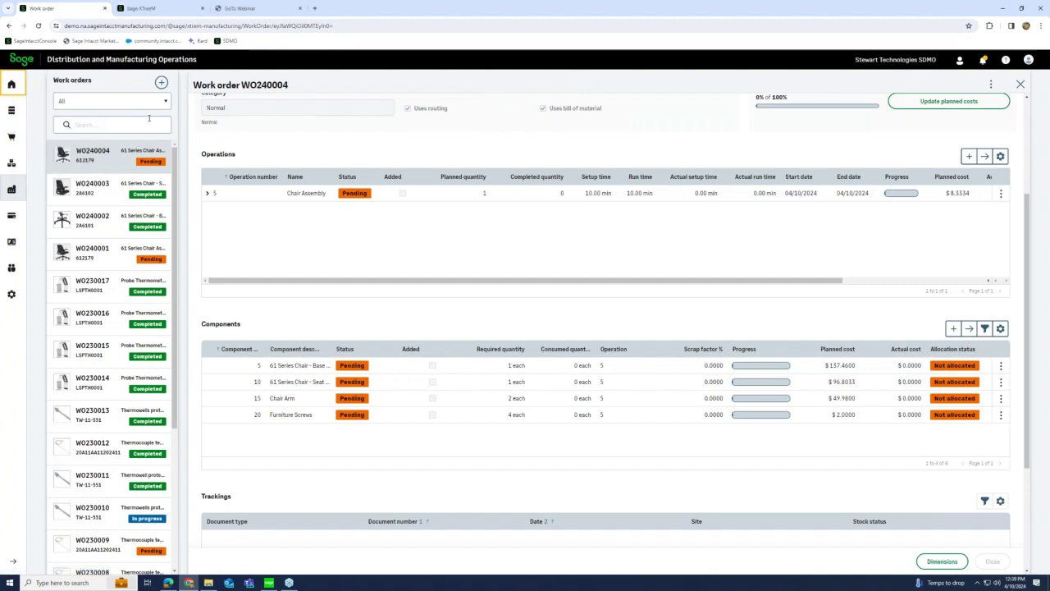
left_click(136, 11)
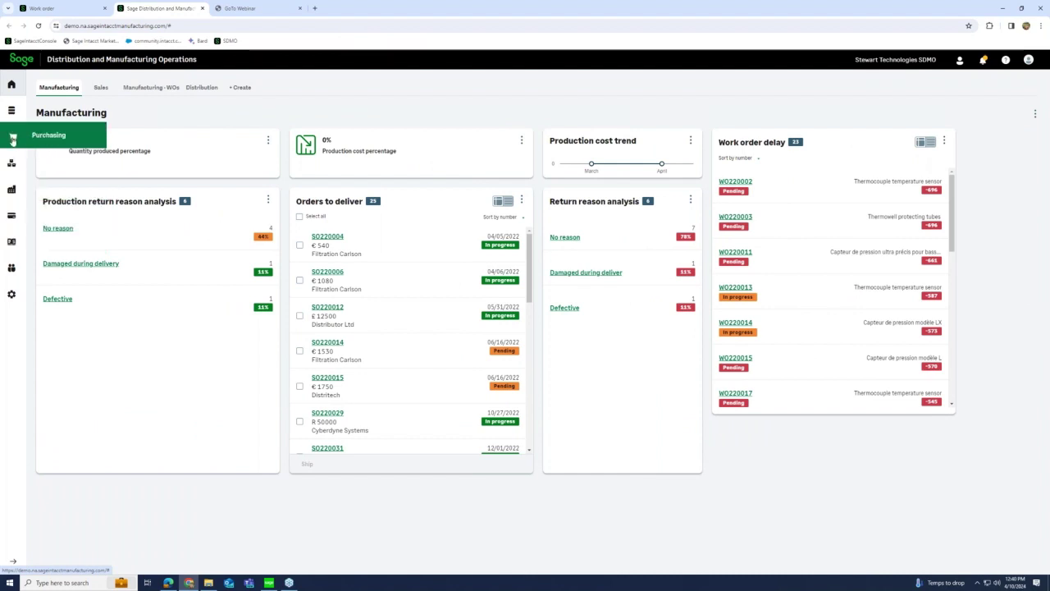
left_click(16, 196)
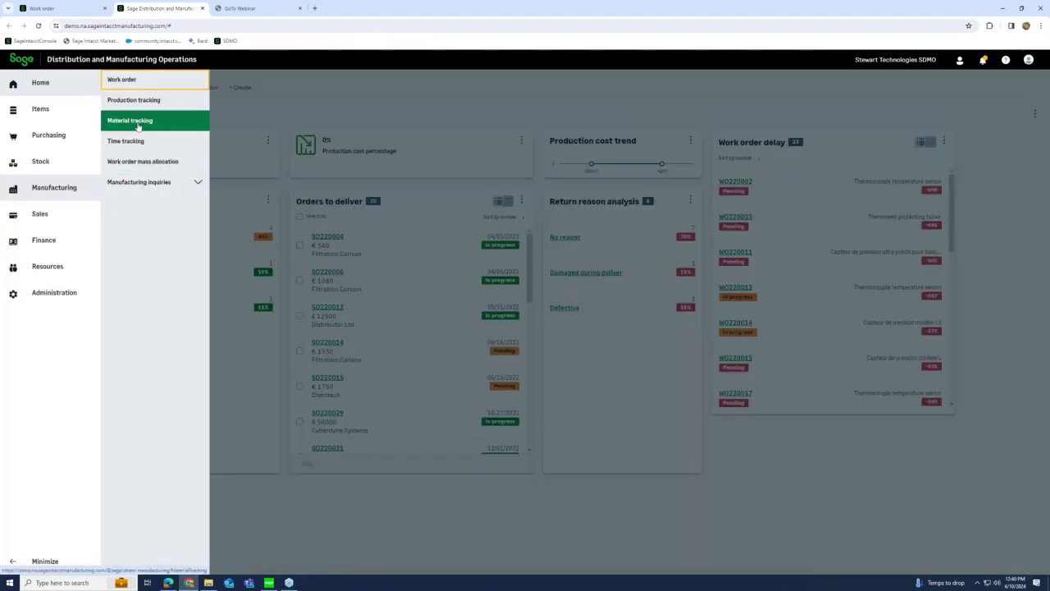
left_click(136, 80)
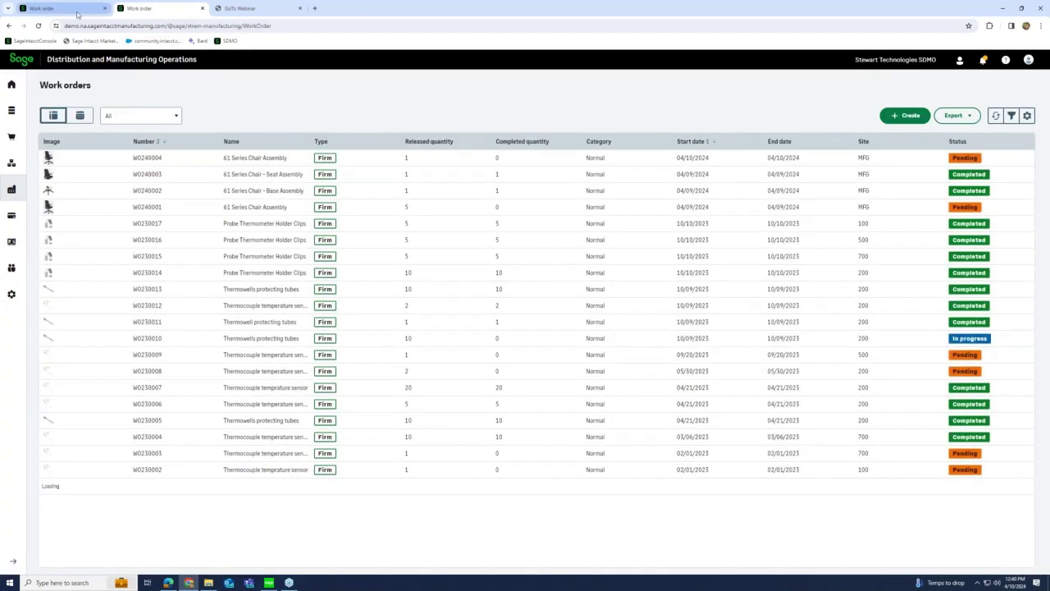
Return to the browser tab with the pending 61 Series Chair work order and show its general details
left_click(70, 9)
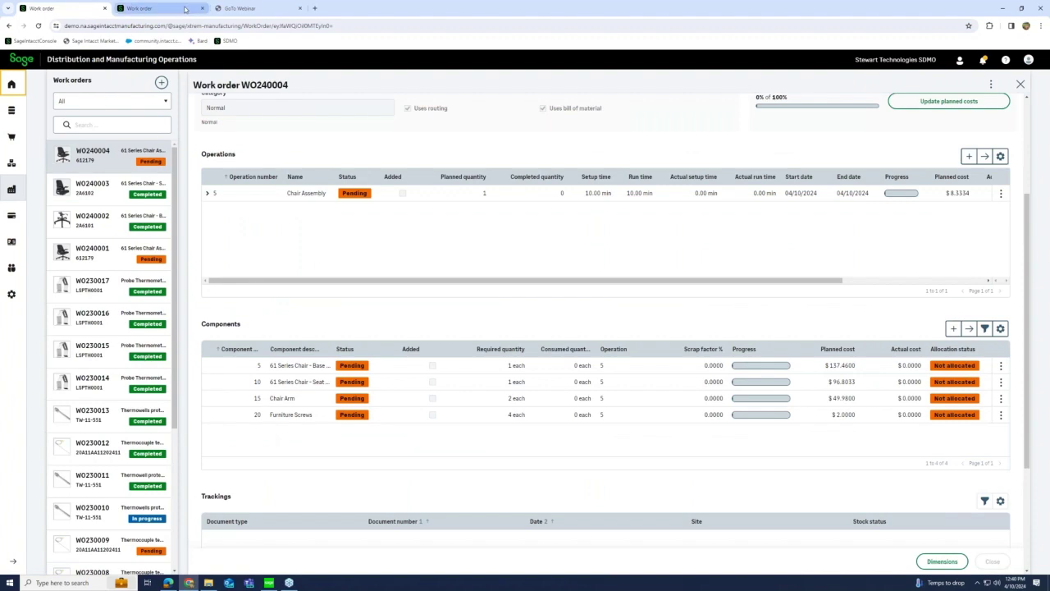
left_click(187, 10)
left_click(65, 9)
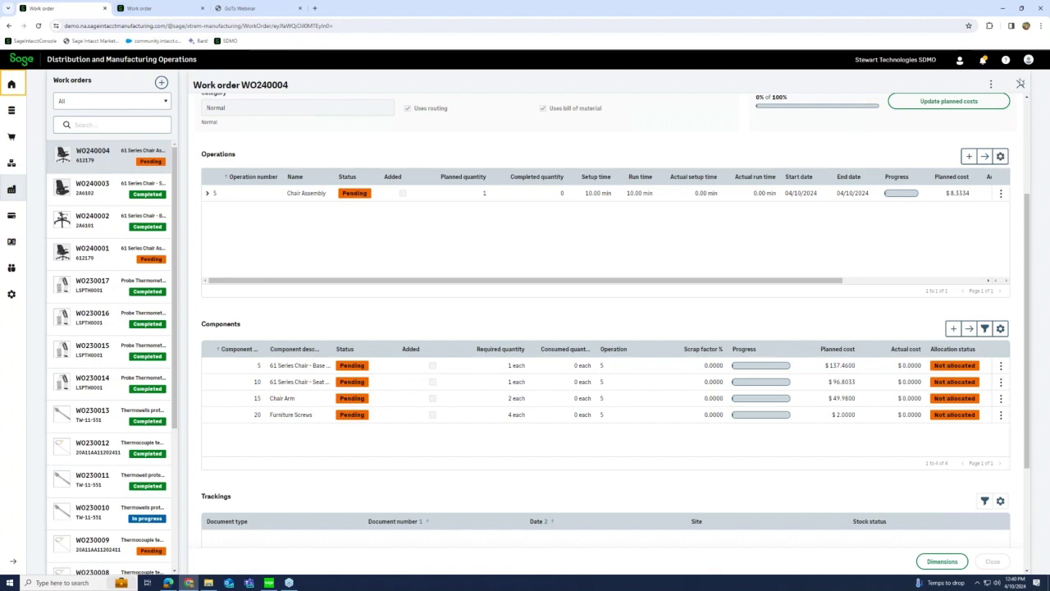
scroll(1006, 150, "up", 1)
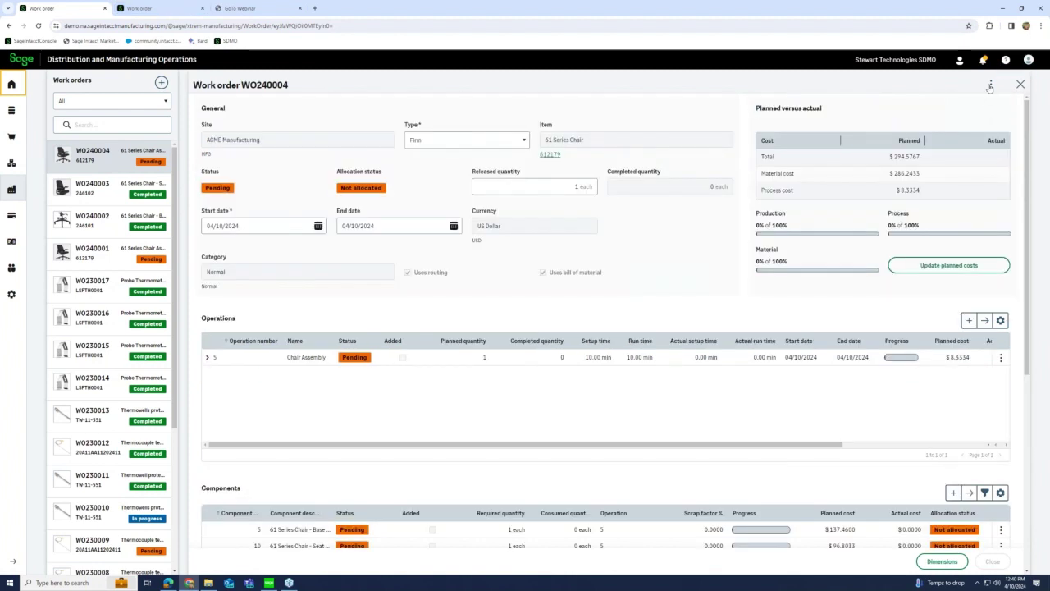
Preview the printed job traveler of the open 61 Series Chair work order, including its operations and components
left_click(991, 85)
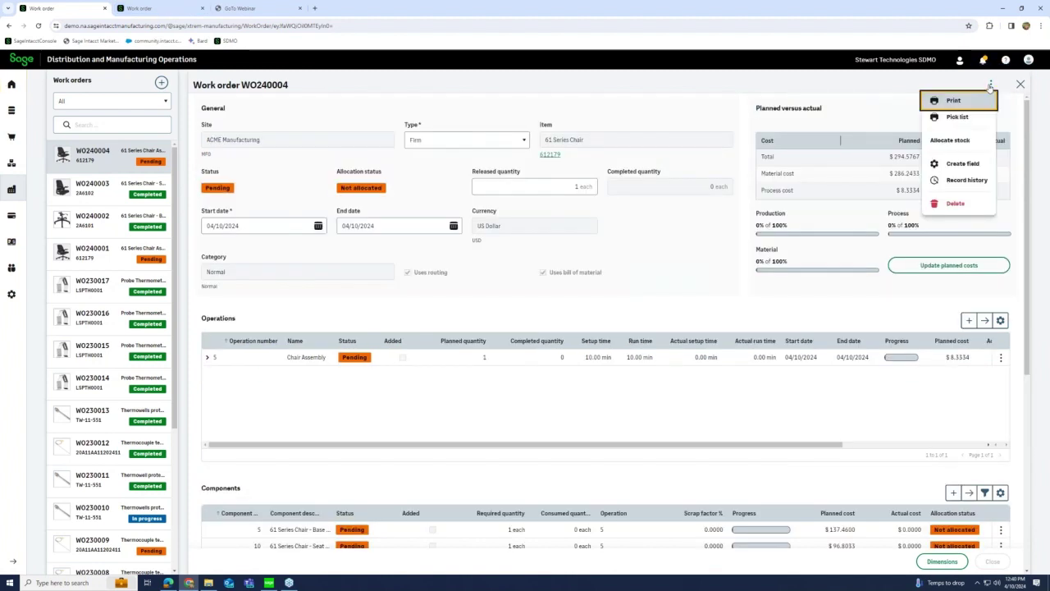
left_click(943, 109)
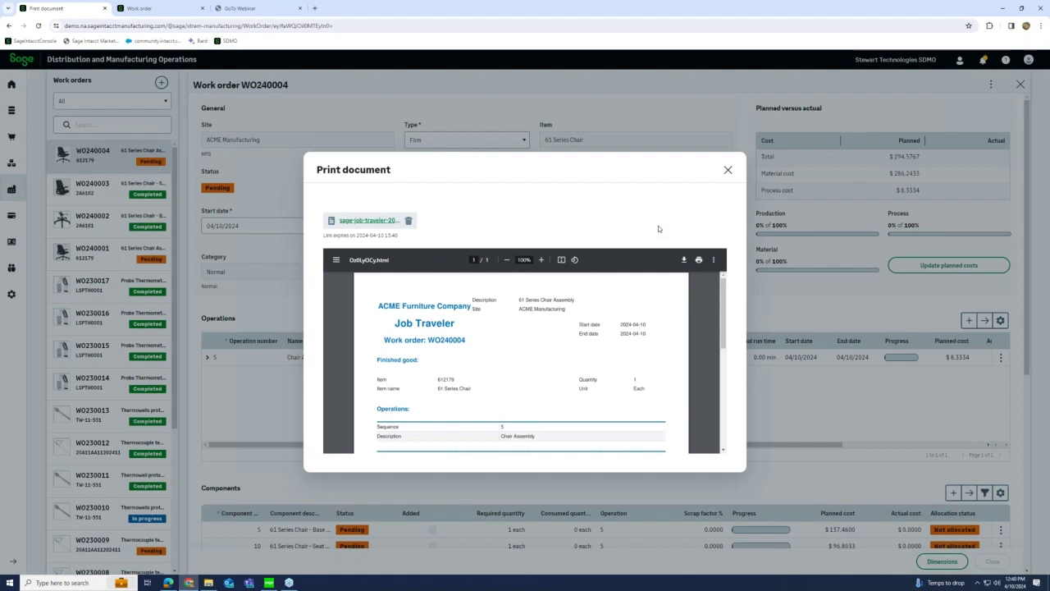
scroll(668, 306, "down", 8)
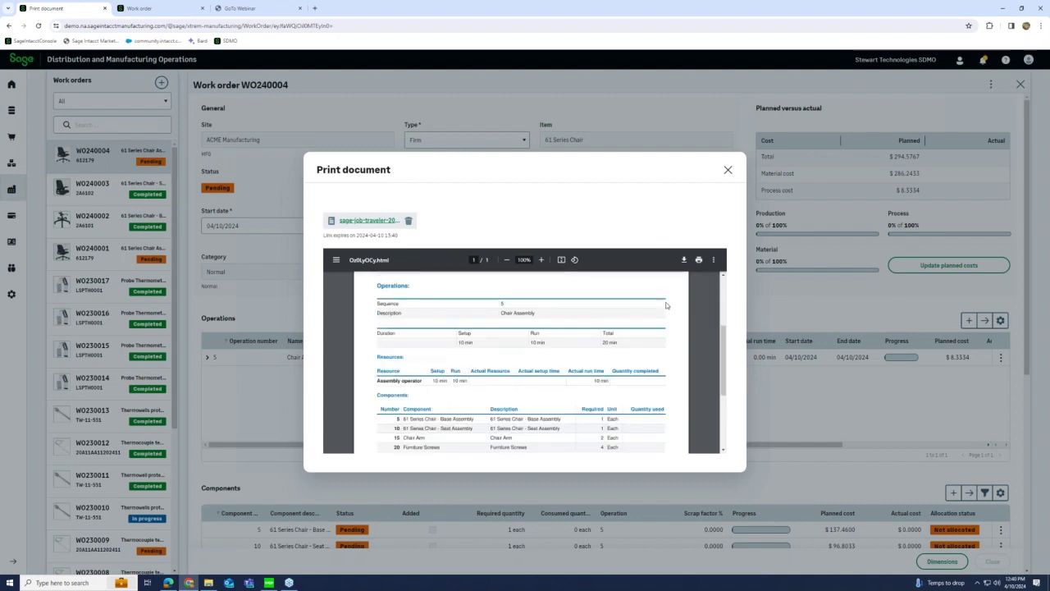
left_click(727, 169)
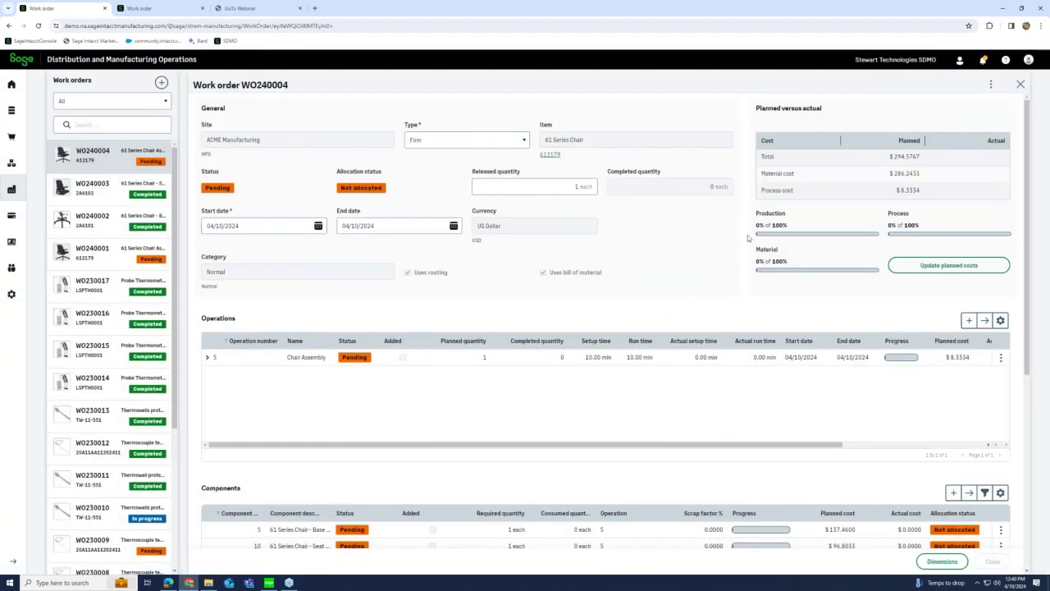
Generate the 61 Series Chair work order's pick list with the default criteria for ACME Manufacturing and review the listed components
left_click(990, 83)
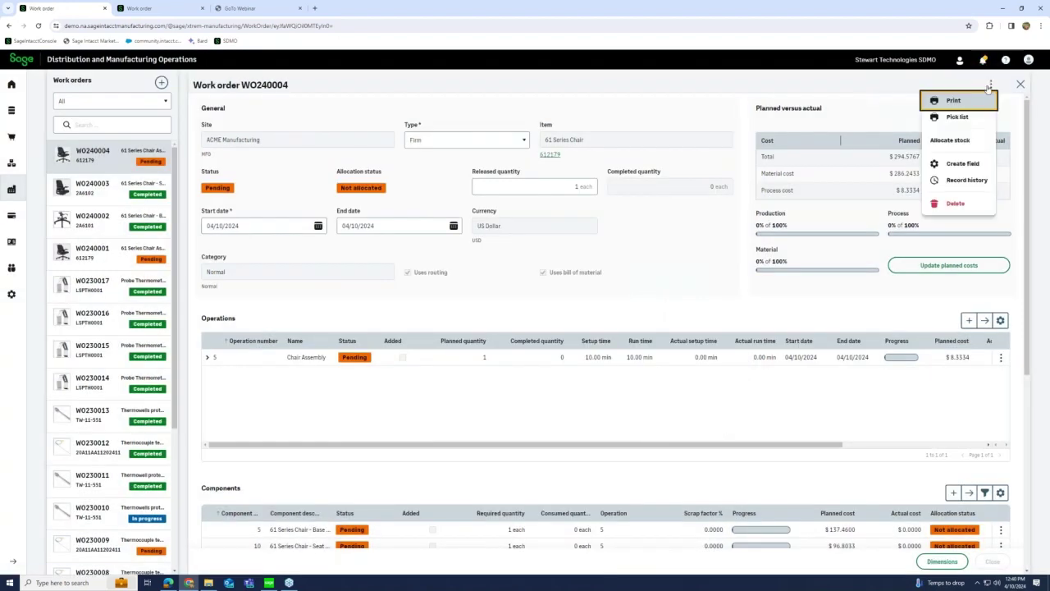
left_click(956, 118)
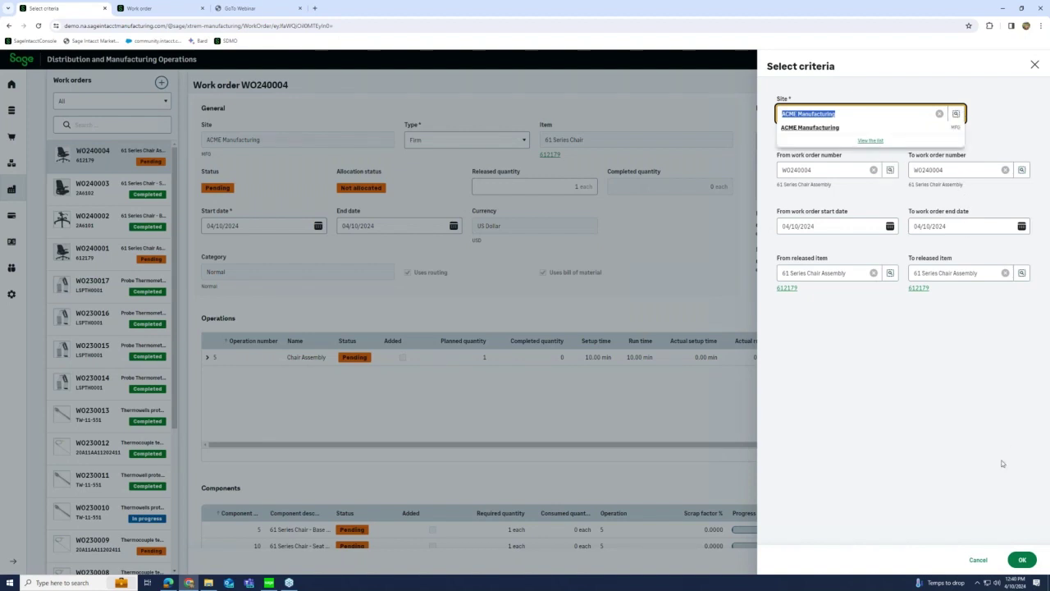
left_click(977, 69)
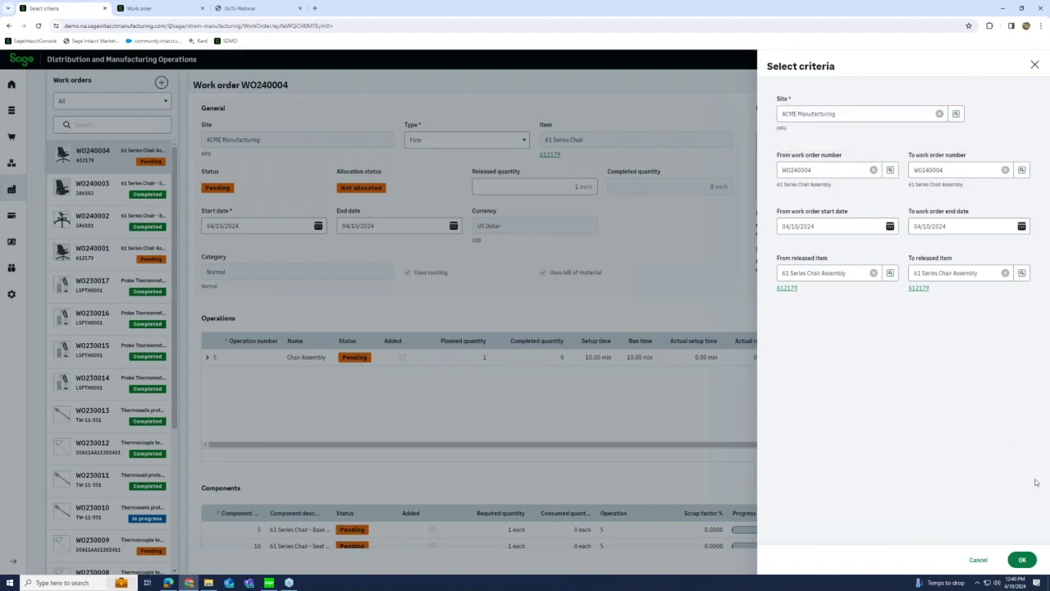
left_click(1022, 559)
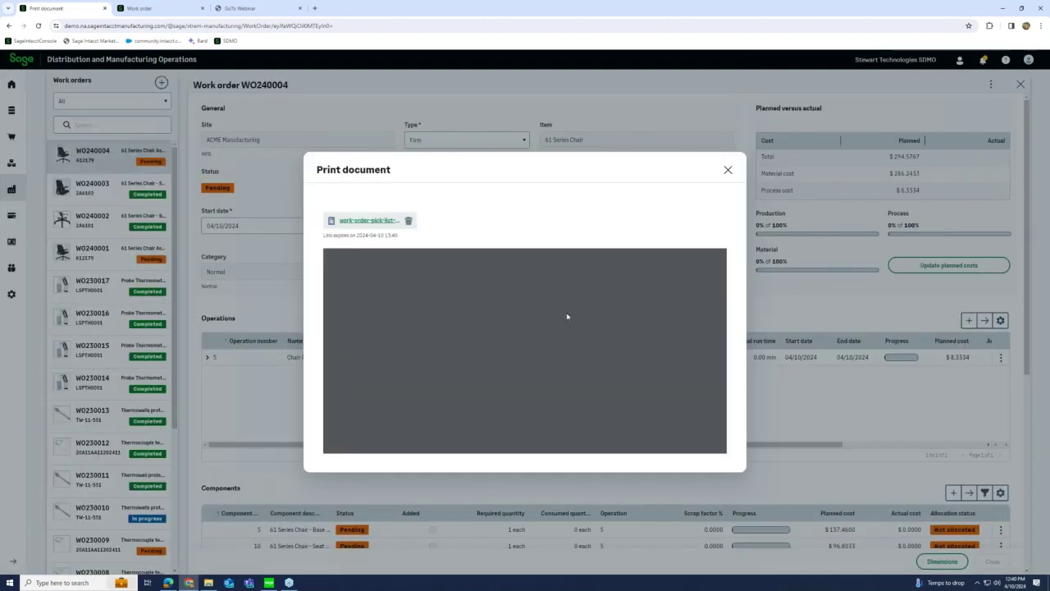
scroll(463, 333, "down", 2)
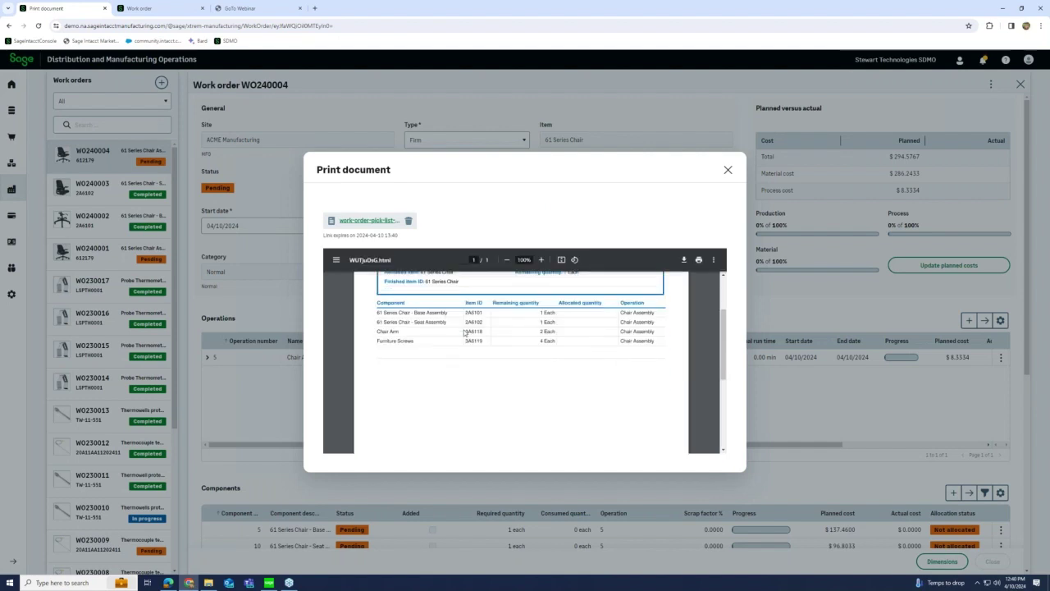
scroll(463, 332, "up", 3)
scroll(463, 332, "down", 5)
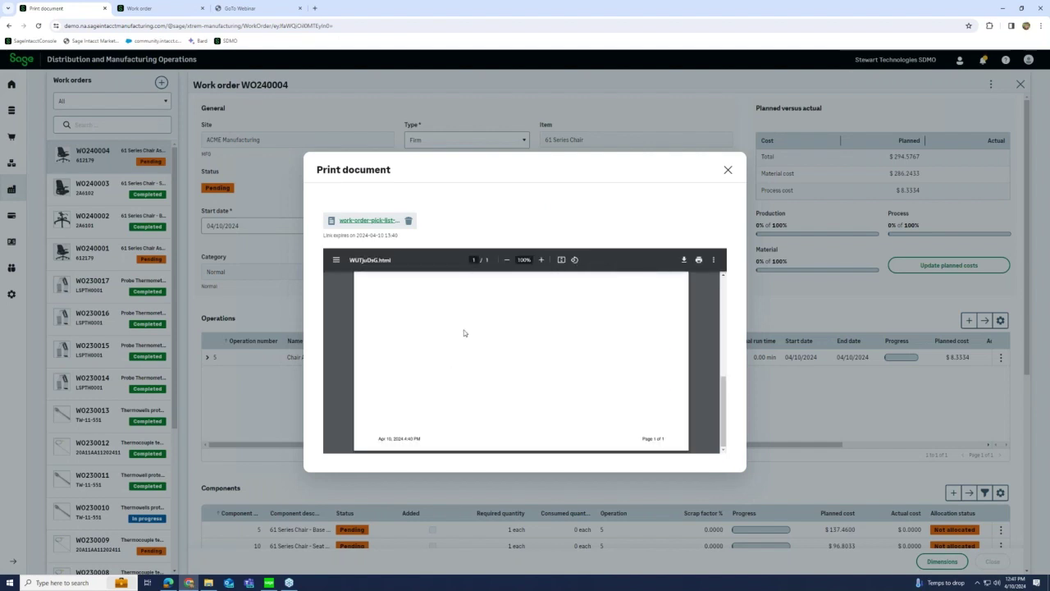
scroll(463, 332, "up", 5)
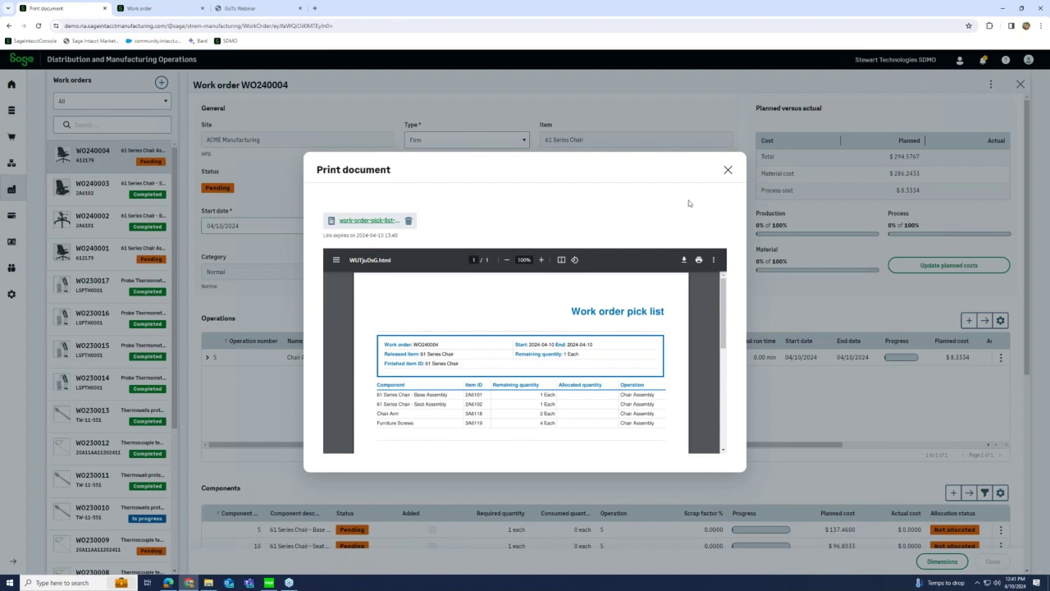
left_click(728, 170)
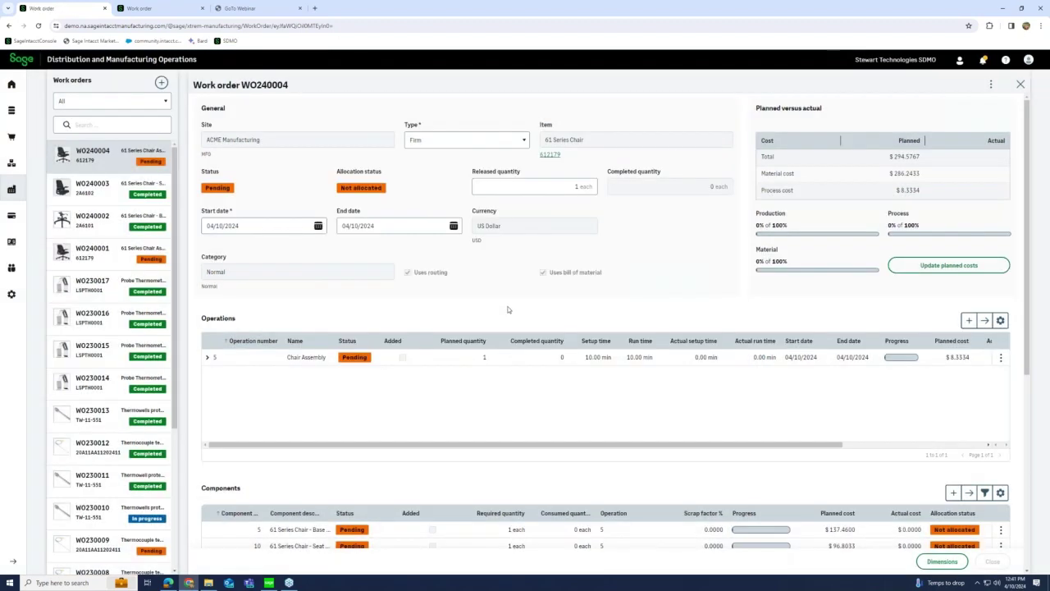
Go to material tracking for manufacturing and set the site criterion to ACME Manufacturing
left_click(16, 196)
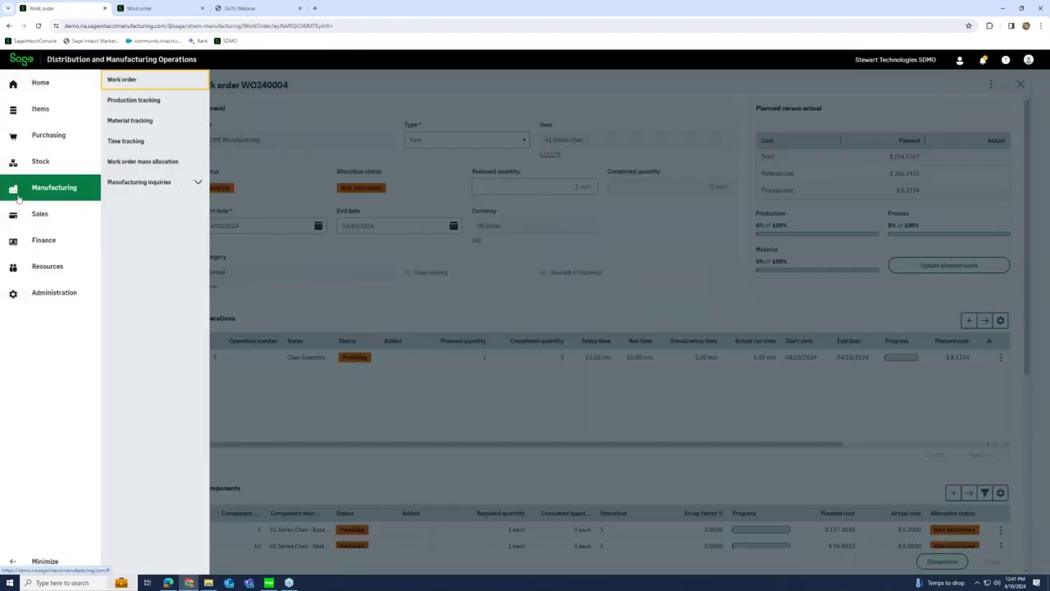
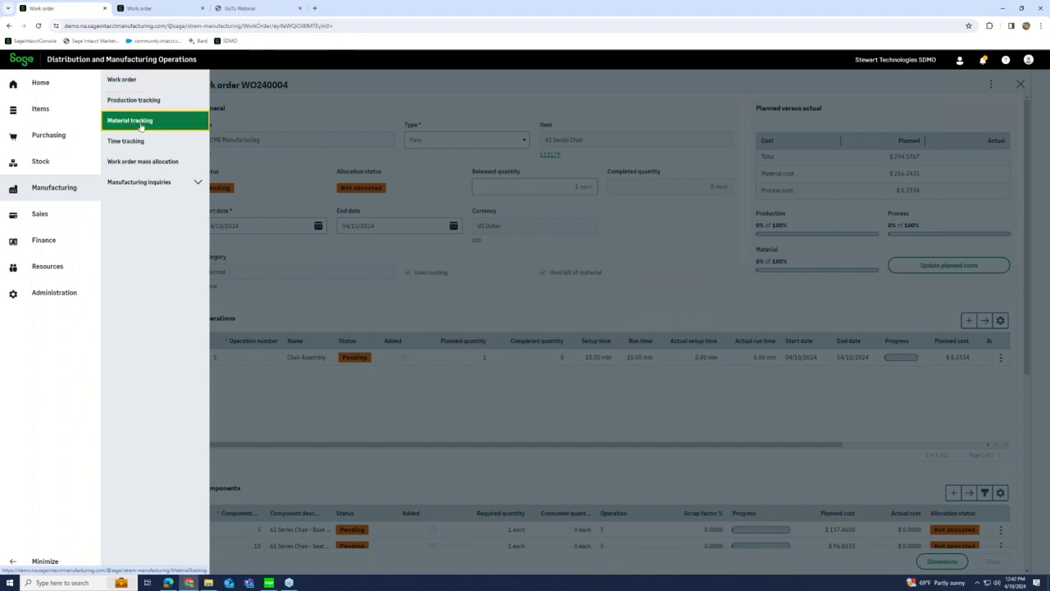
left_click(134, 122)
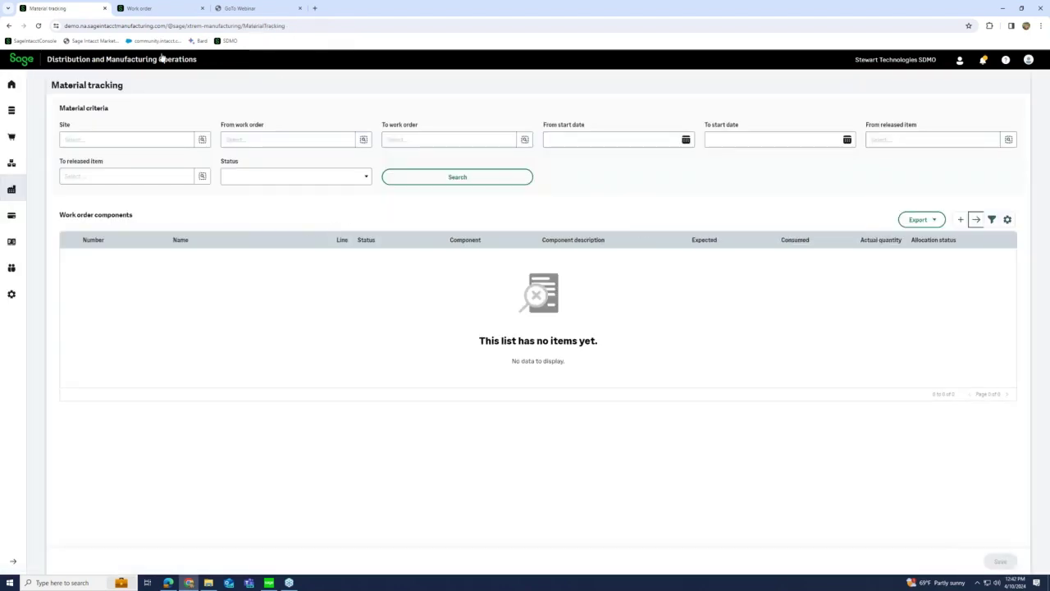
left_click(202, 140)
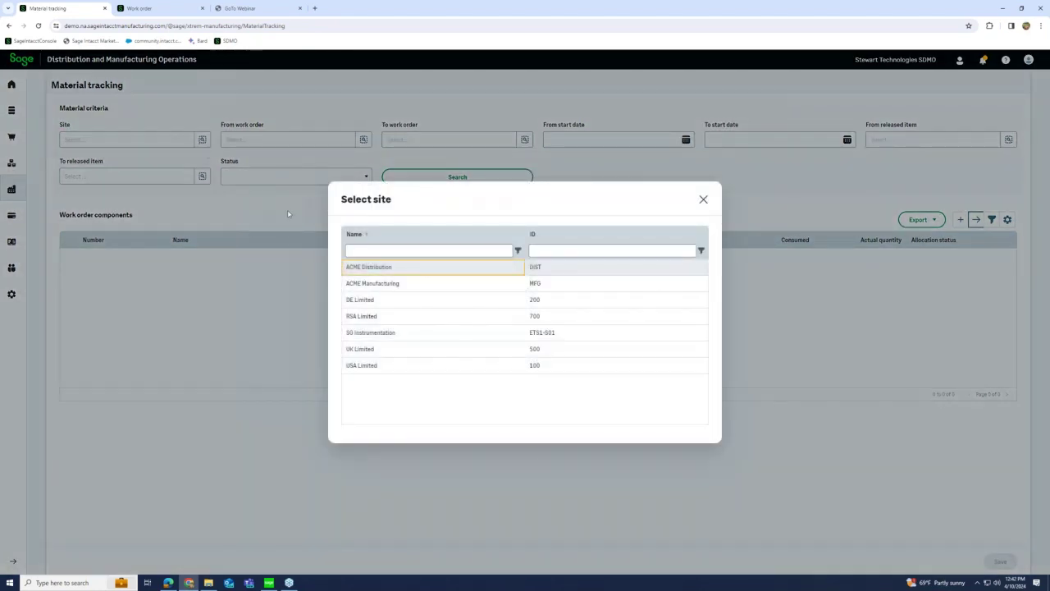
left_click(371, 283)
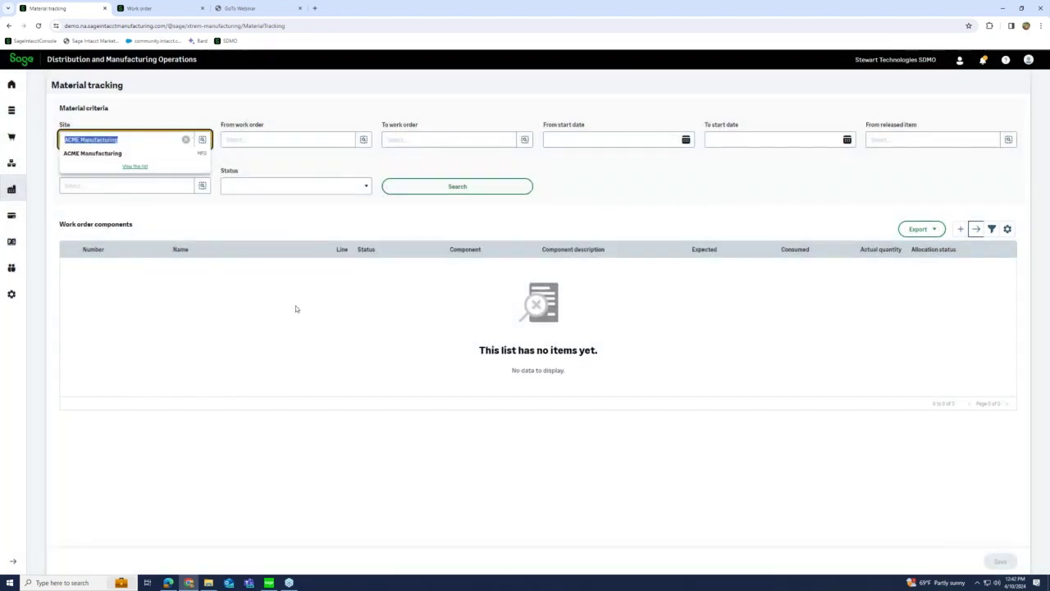
left_click(140, 157)
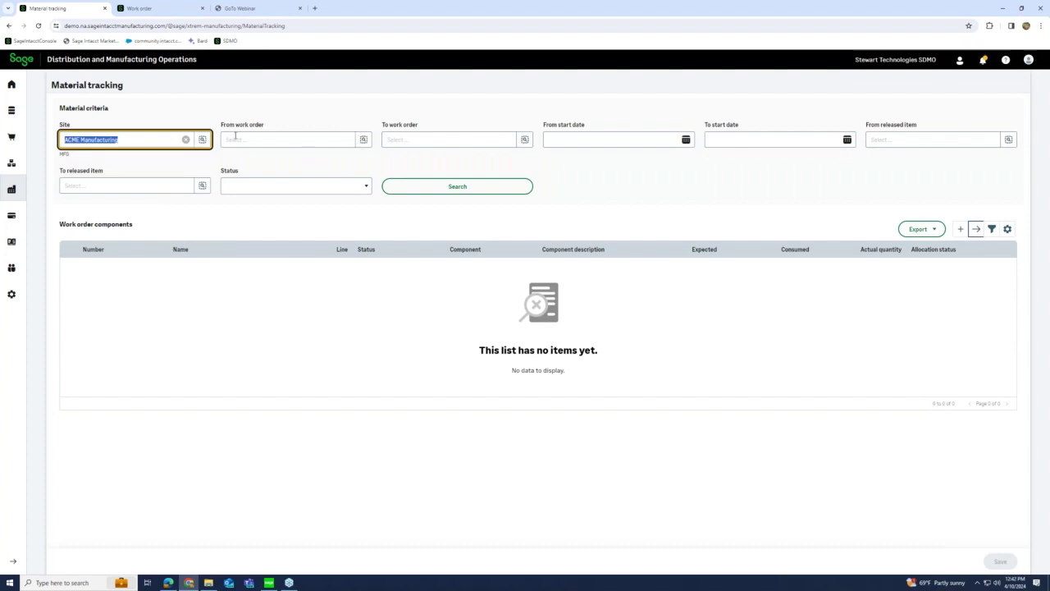
Set the newest 61 Series Chair Assembly work order as the starting work order and search for its components
left_click(363, 139)
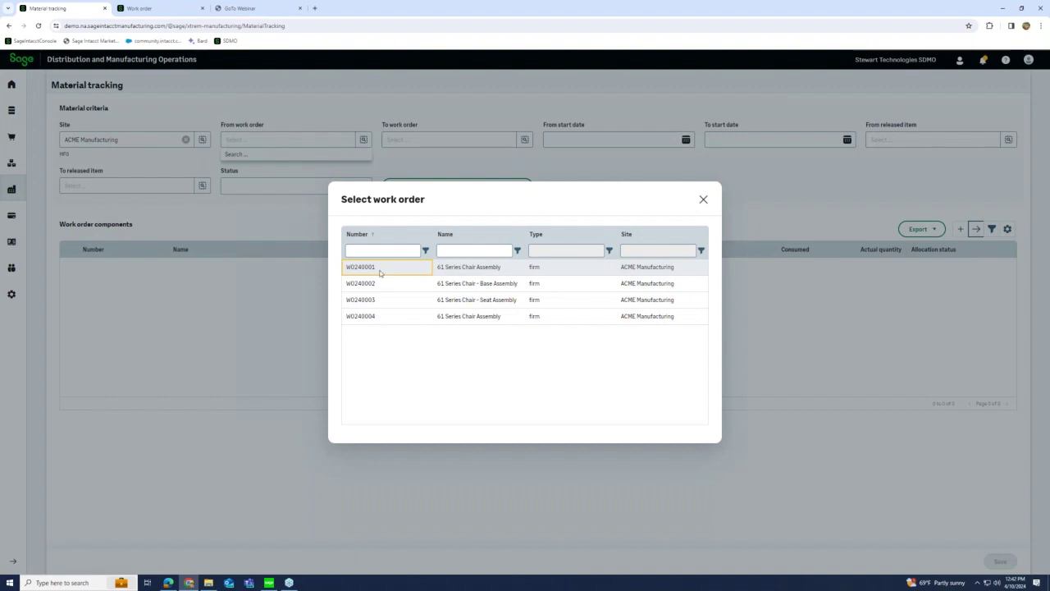
left_click(379, 316)
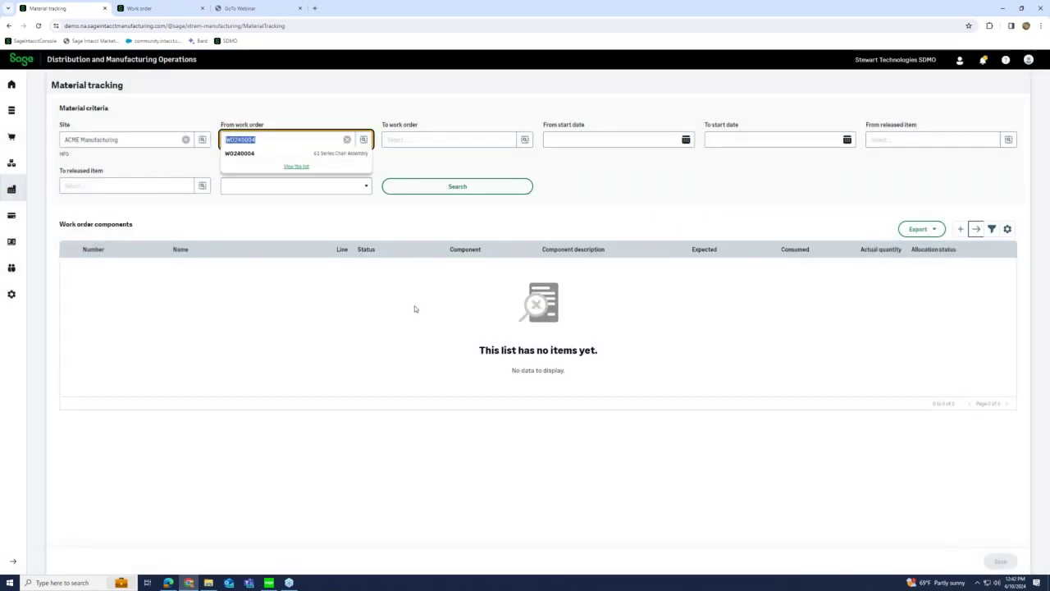
left_click(820, 162)
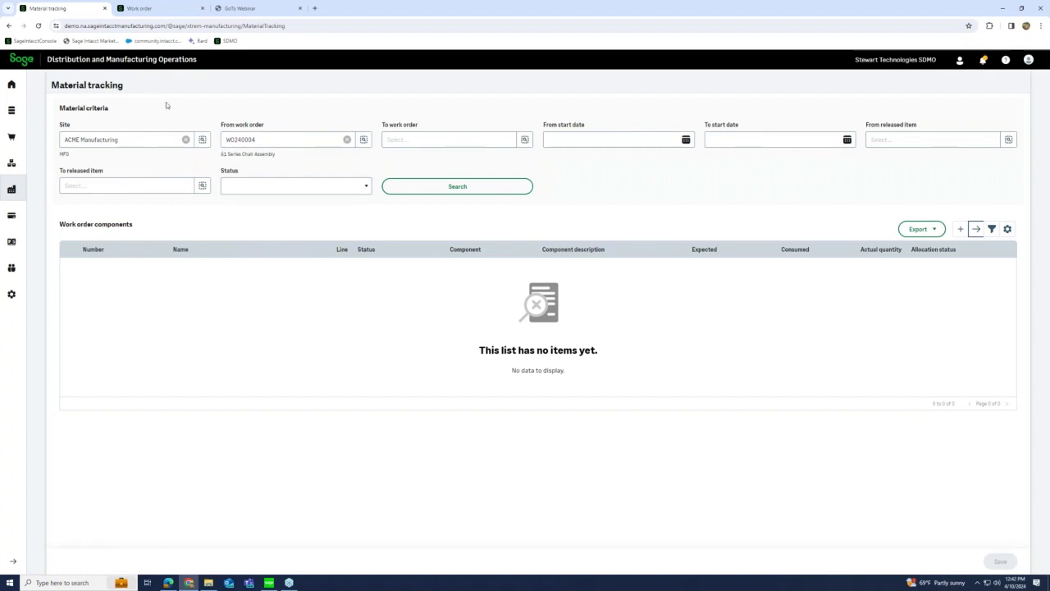
left_click(456, 188)
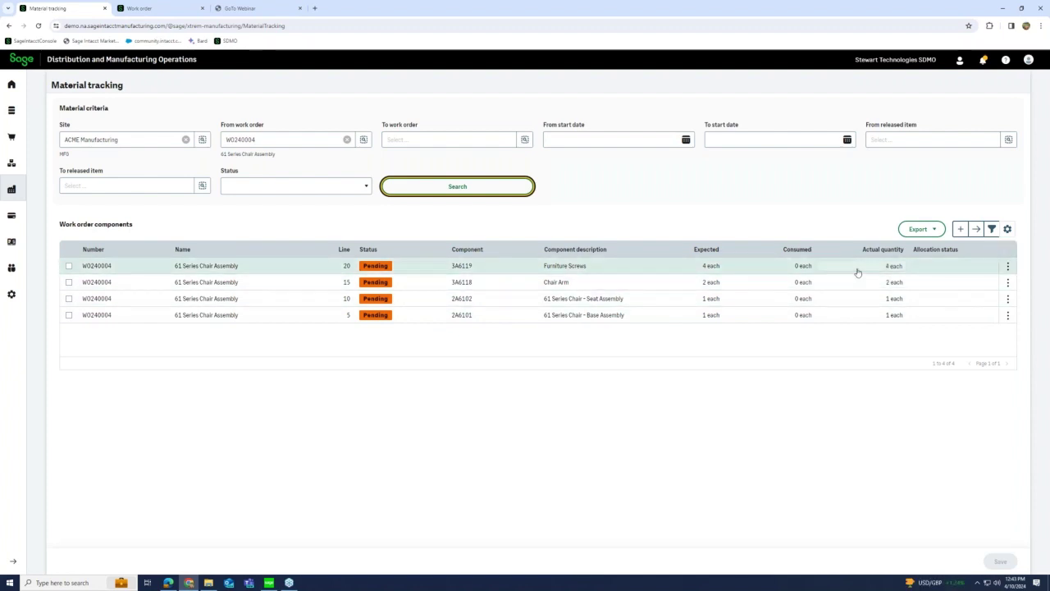
Allocate 4 Furniture Screws to the work order from the accepted stock at location ACMESTO02
left_click(1007, 266)
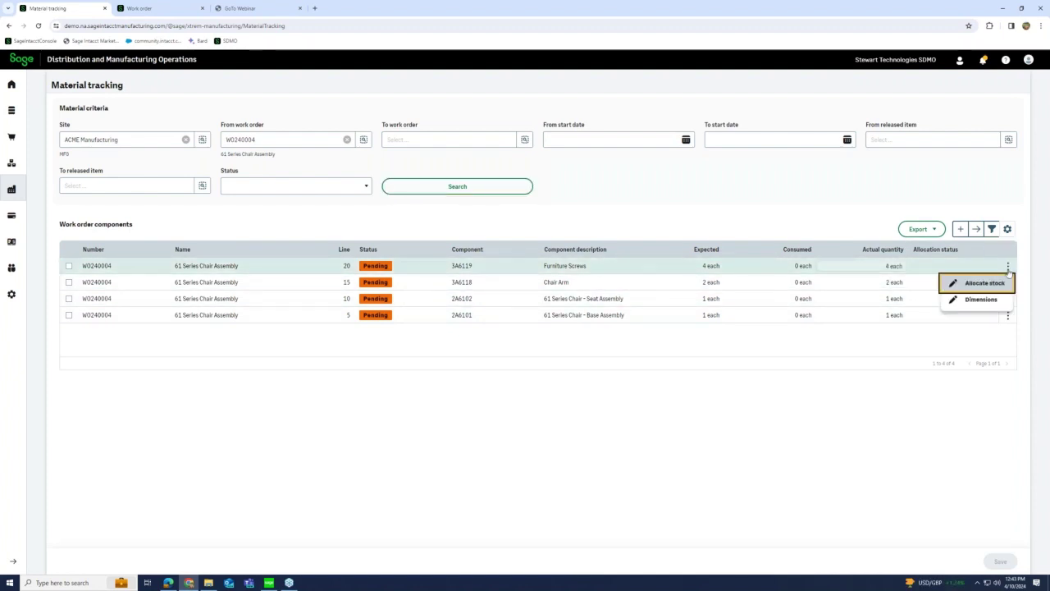
left_click(1000, 282)
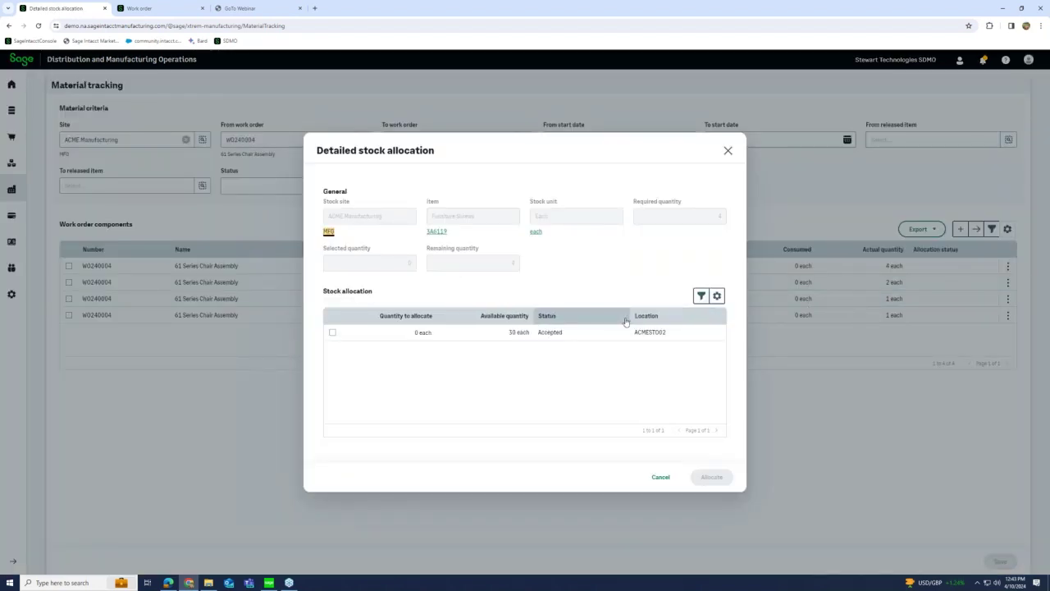
left_click(332, 332)
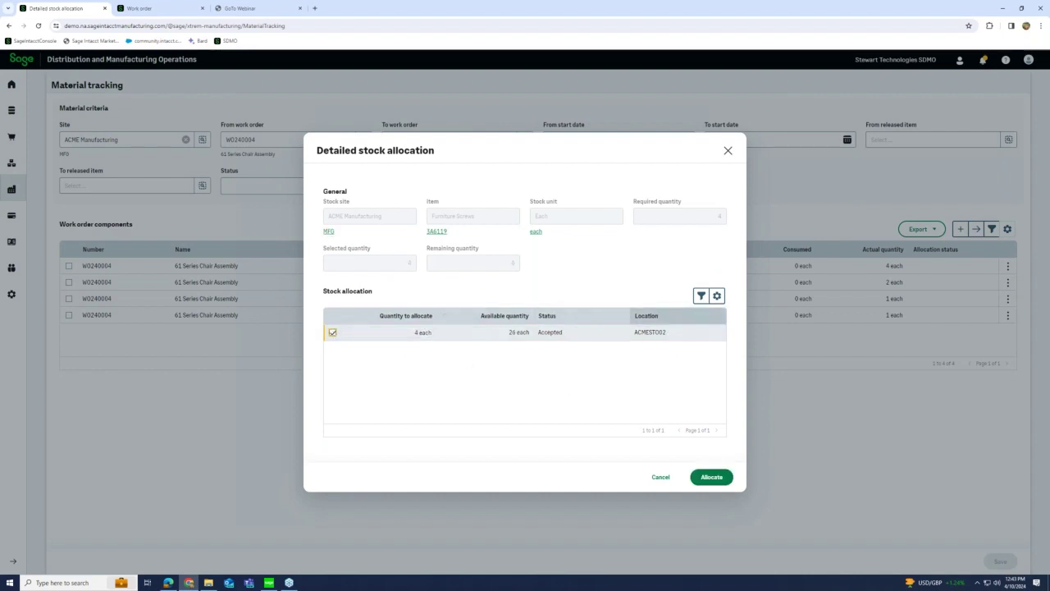
left_click(712, 477)
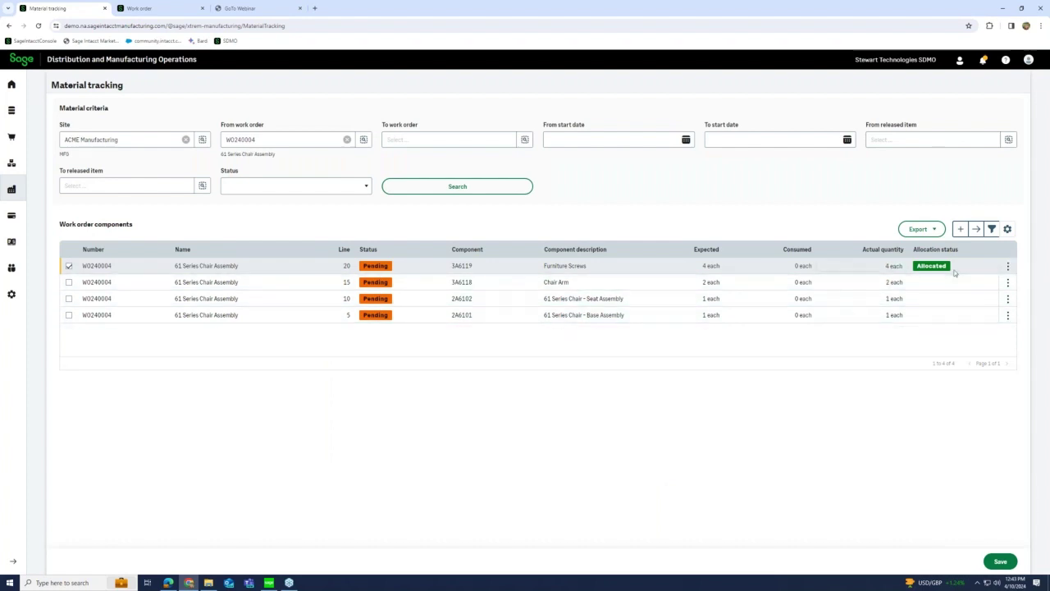
Allocate 2 Chair Arms to the work order from the accepted stock at location ACMEREC01
left_click(1009, 285)
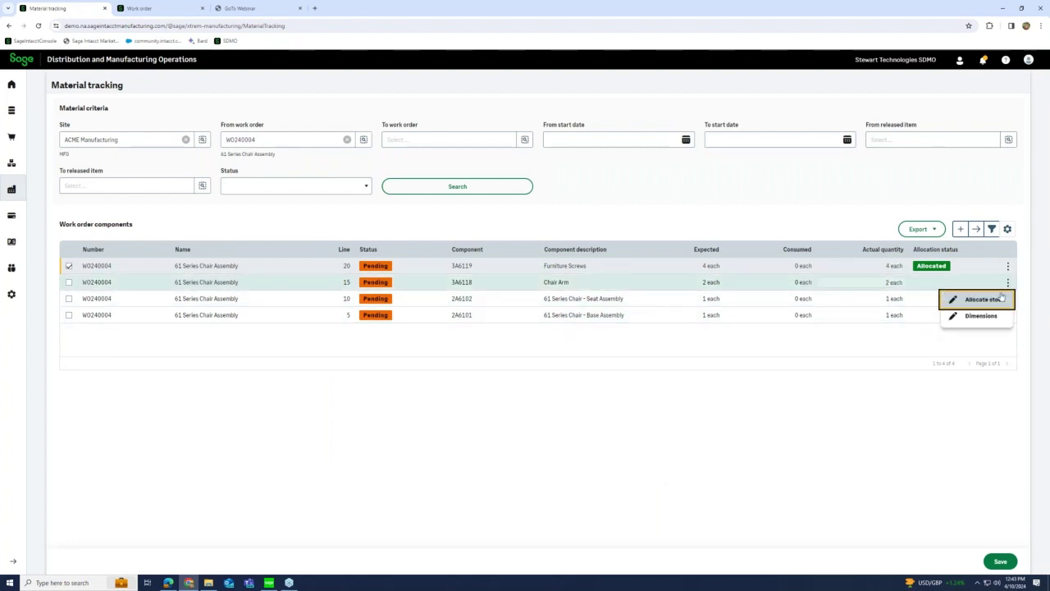
left_click(995, 299)
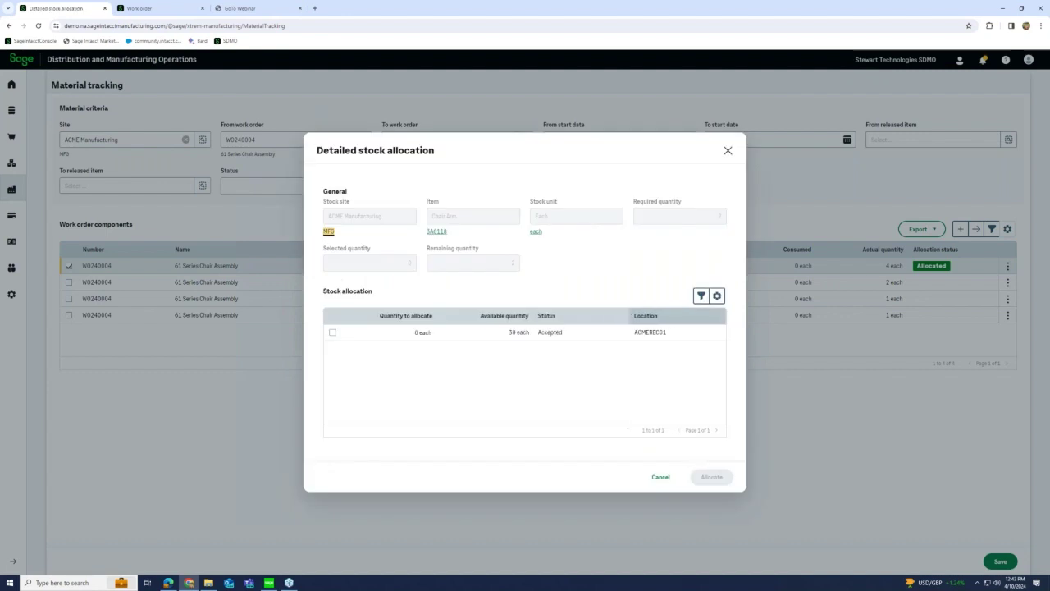
left_click(332, 333)
left_click(709, 482)
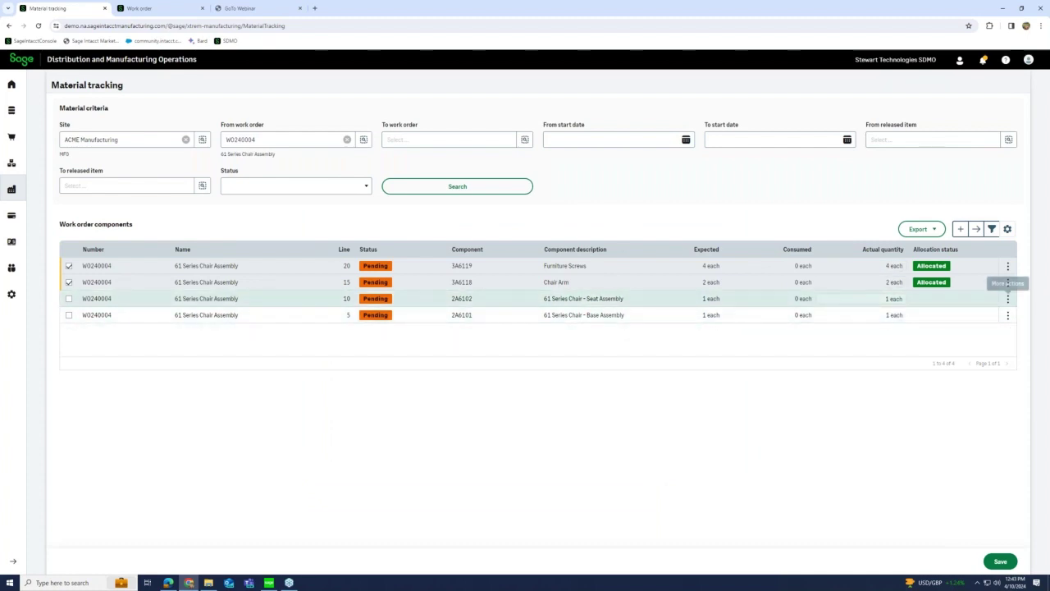
Allocate 1 61 Series Chair - Seat Assembly to the work order from the accepted stock at location ACMESHP01
left_click(1008, 282)
left_click(989, 319)
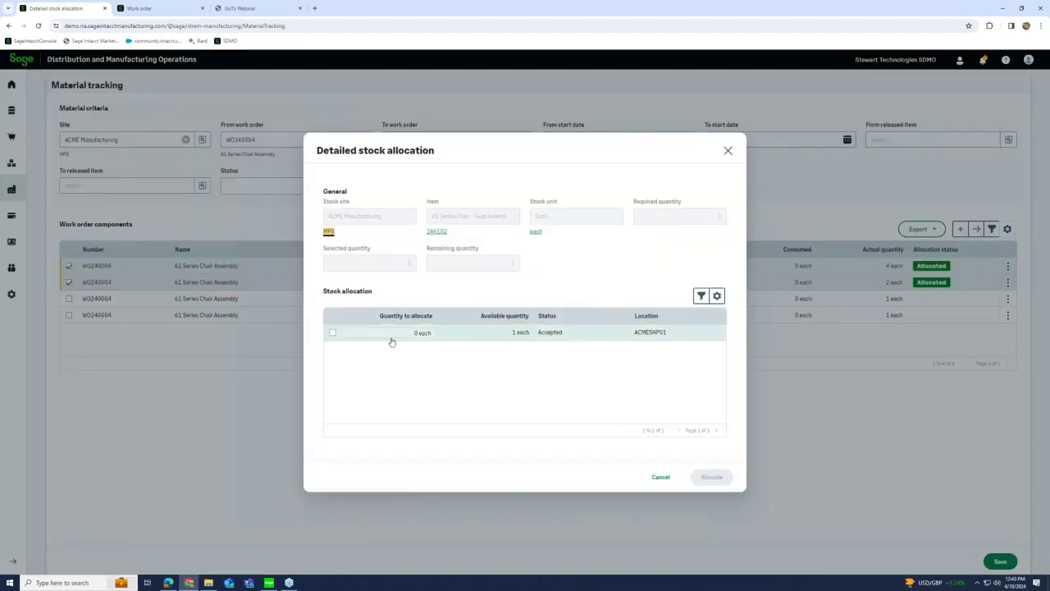
left_click(332, 333)
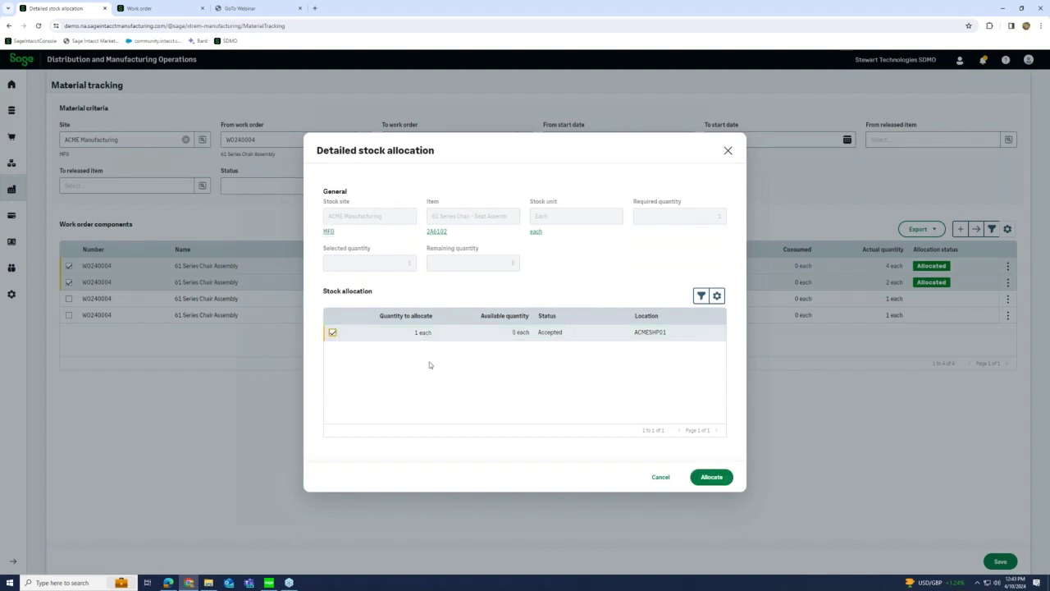
left_click(711, 480)
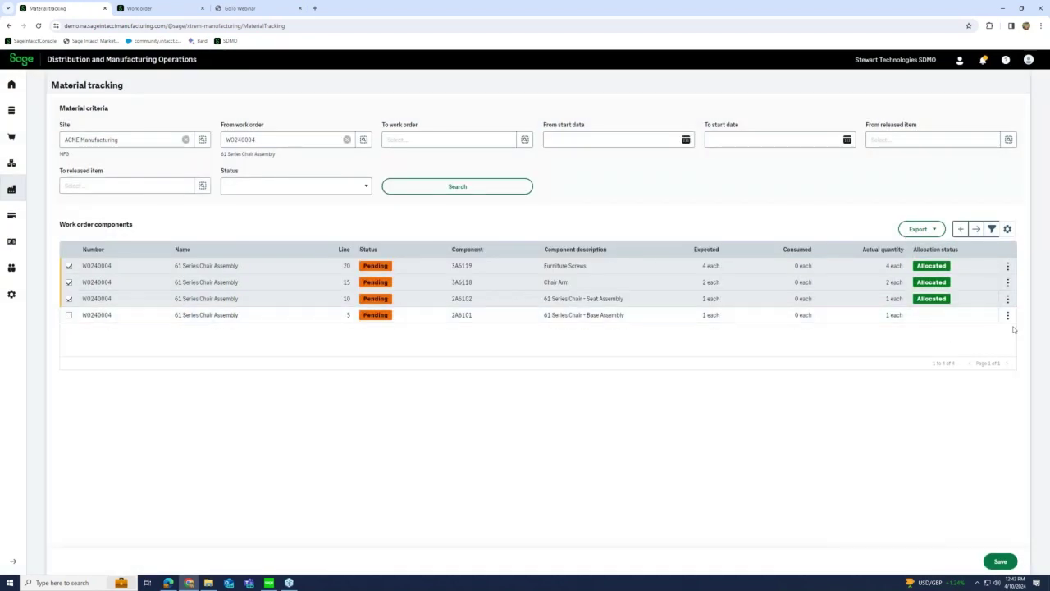
Allocate 1 61 Series Chair - Base Assembly to the work order from the accepted stock at location ACMESHP01
left_click(1008, 315)
left_click(950, 331)
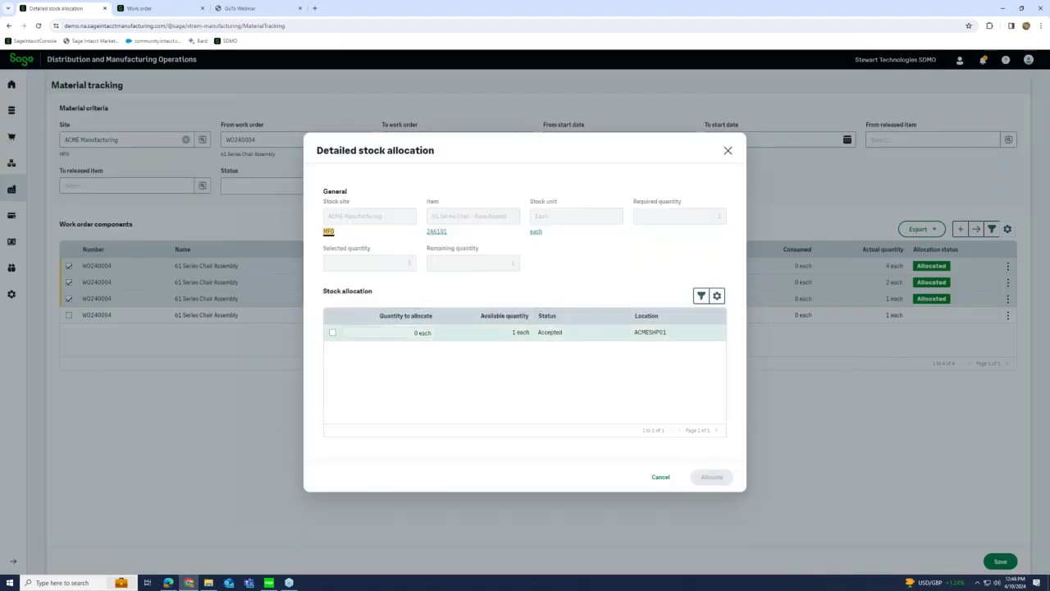
left_click(333, 333)
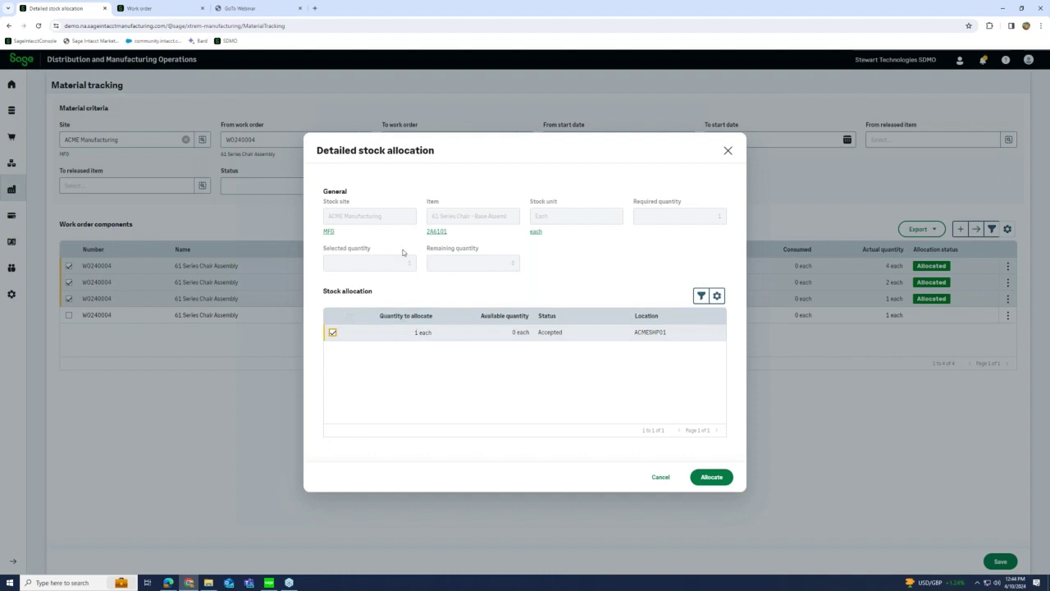
left_click(704, 482)
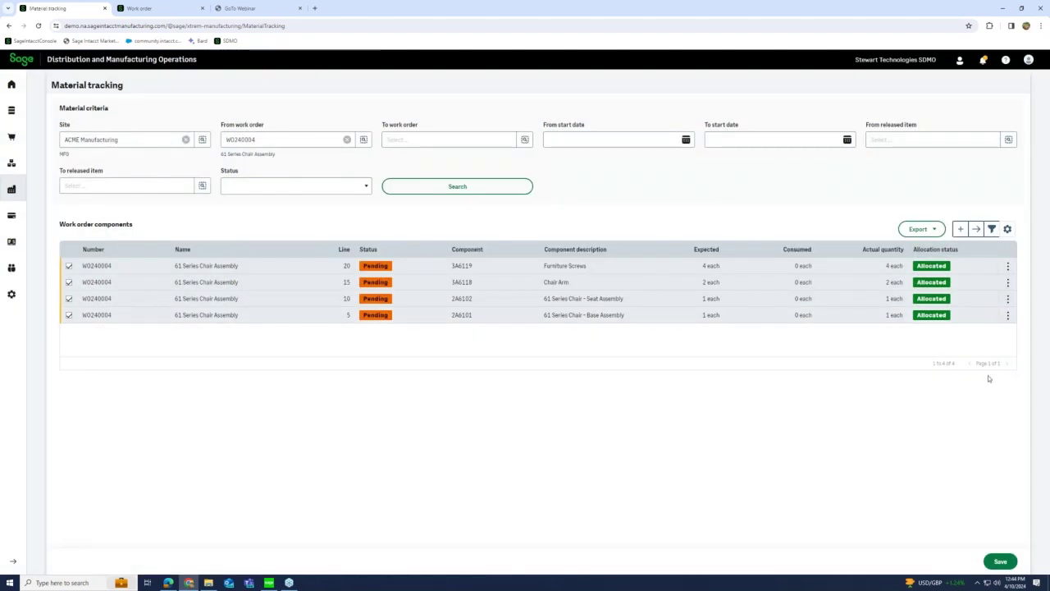
Save the material tracking for the four allocated components and open the one-unit 61 Series Chair Assembly work order
left_click(1001, 562)
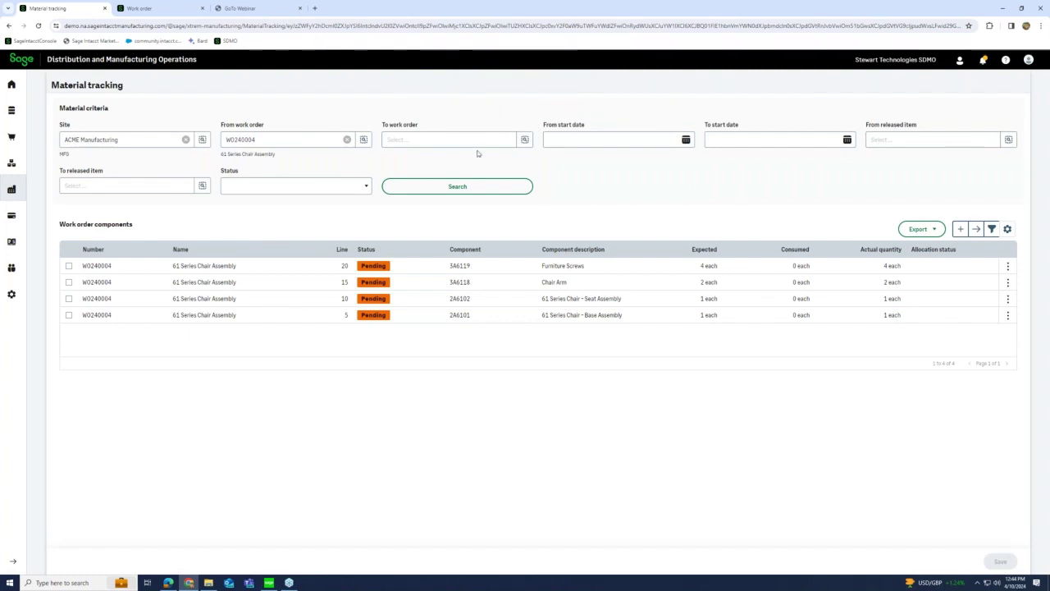
left_click(144, 8)
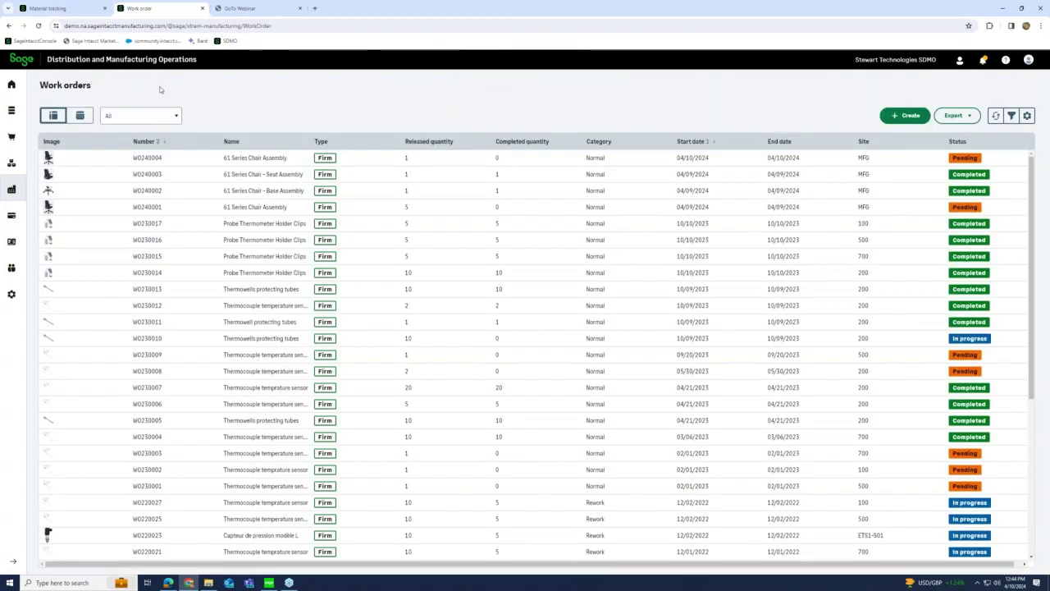
left_click(223, 161)
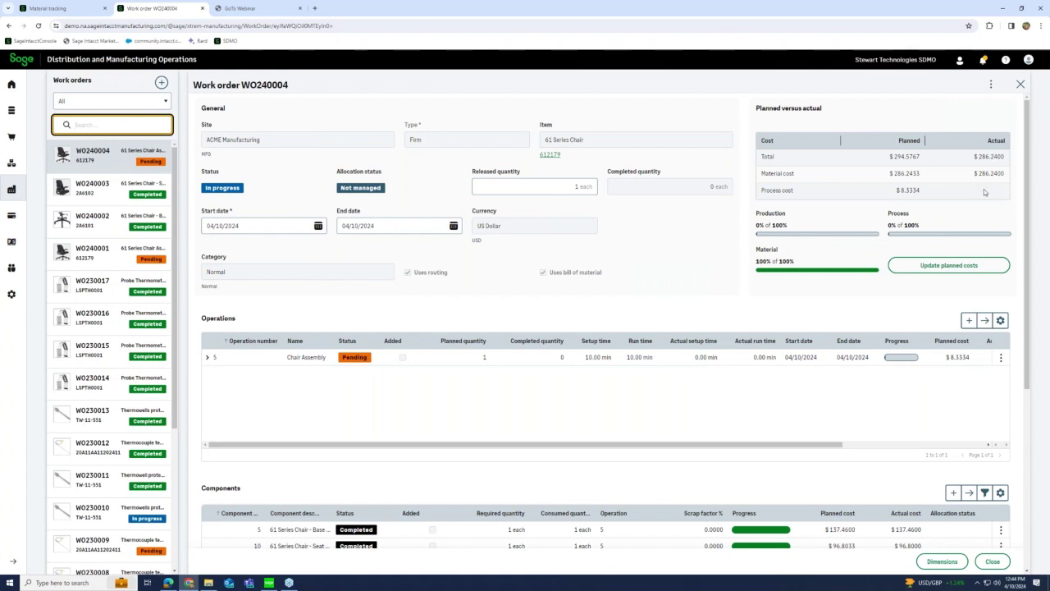
Examine the work order's component progress and compare its planned and actual total and material costs
scroll(741, 474, "down", 1)
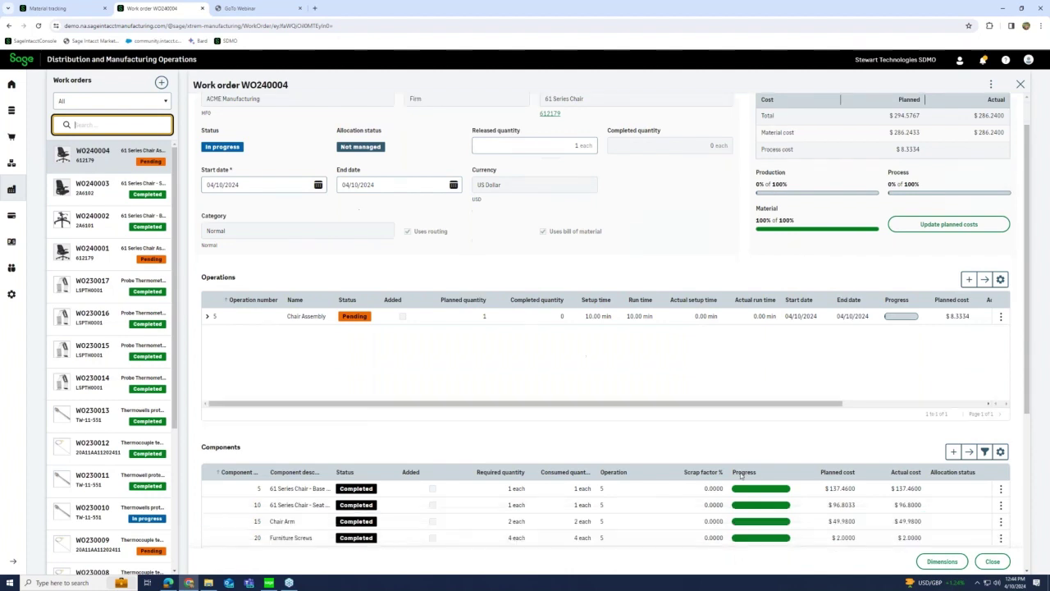
scroll(741, 474, "down", 1)
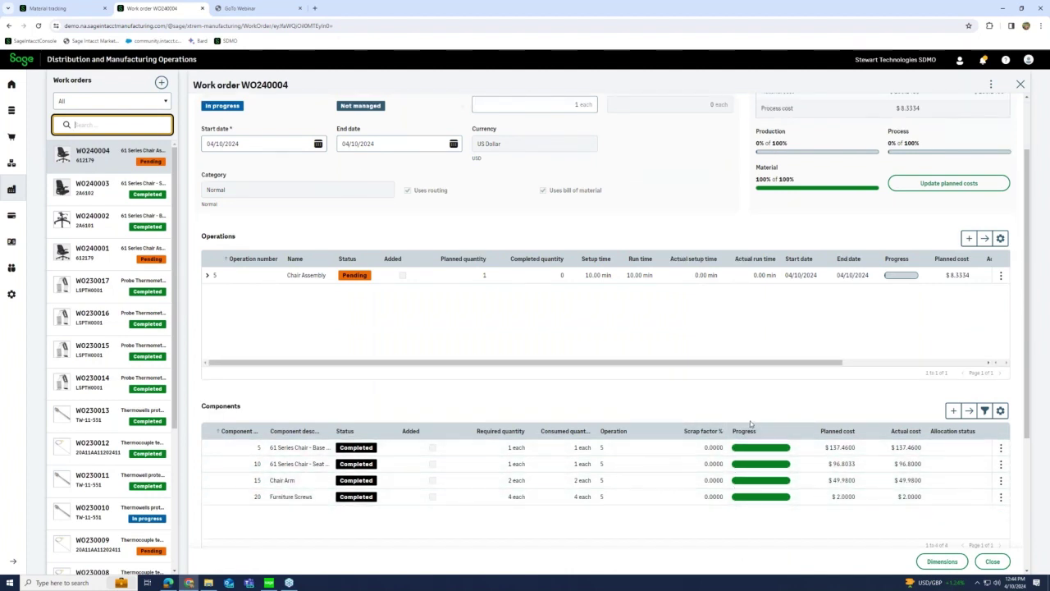
scroll(752, 423, "up", 2)
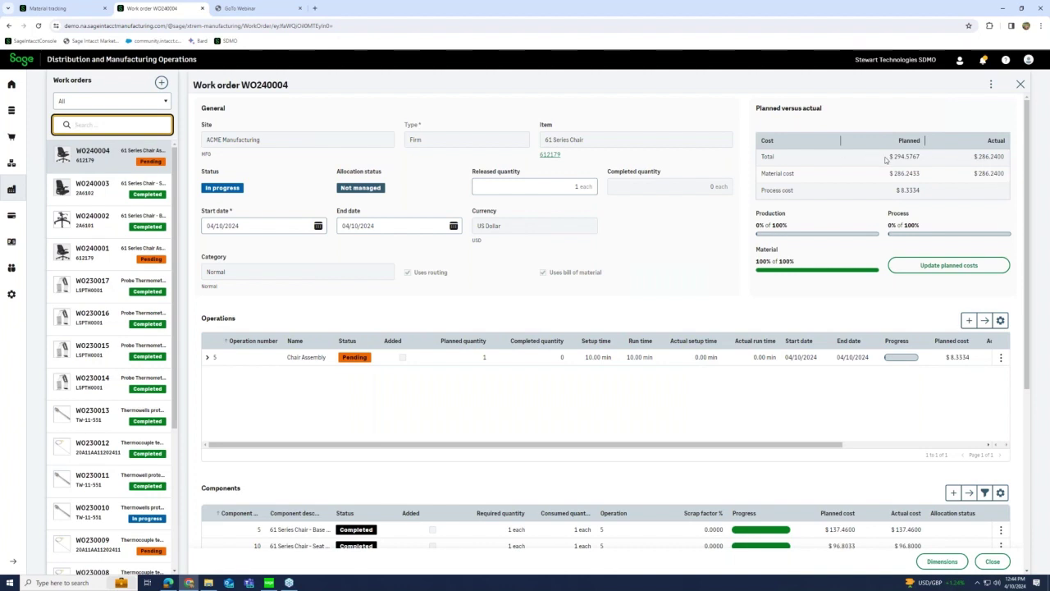
left_click_drag(886, 160, 1006, 160)
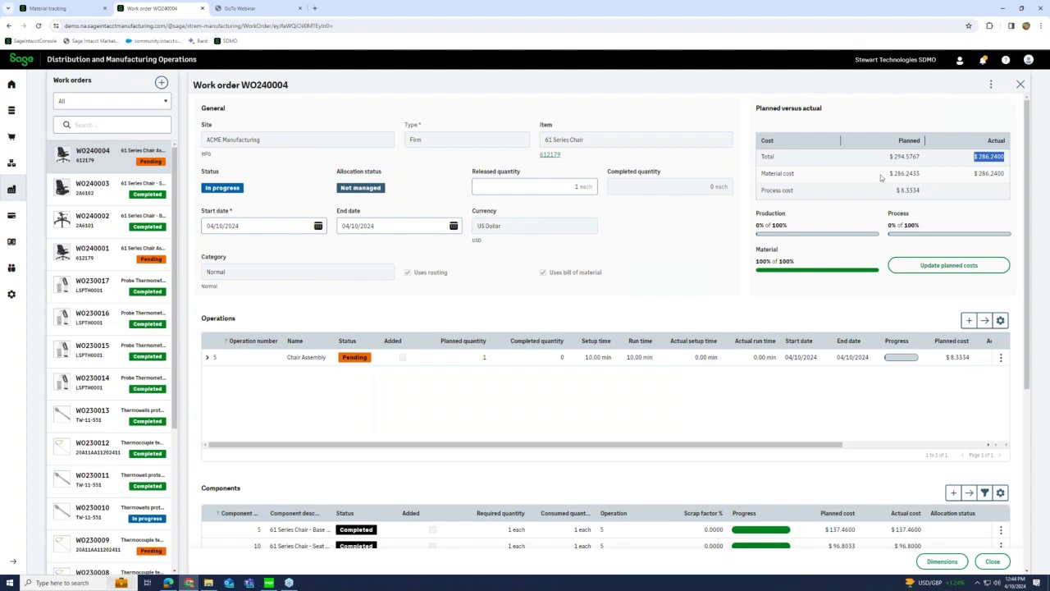
left_click_drag(884, 173, 921, 174)
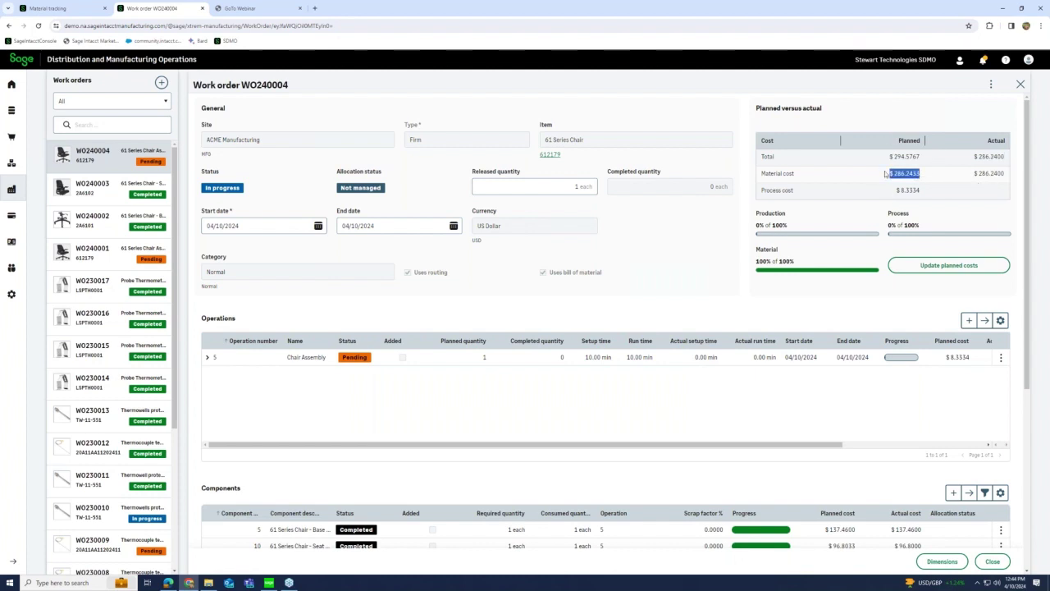
left_click(986, 172)
Open Time tracking and set the site criterion to ACME Manufacturing
left_click(66, 14)
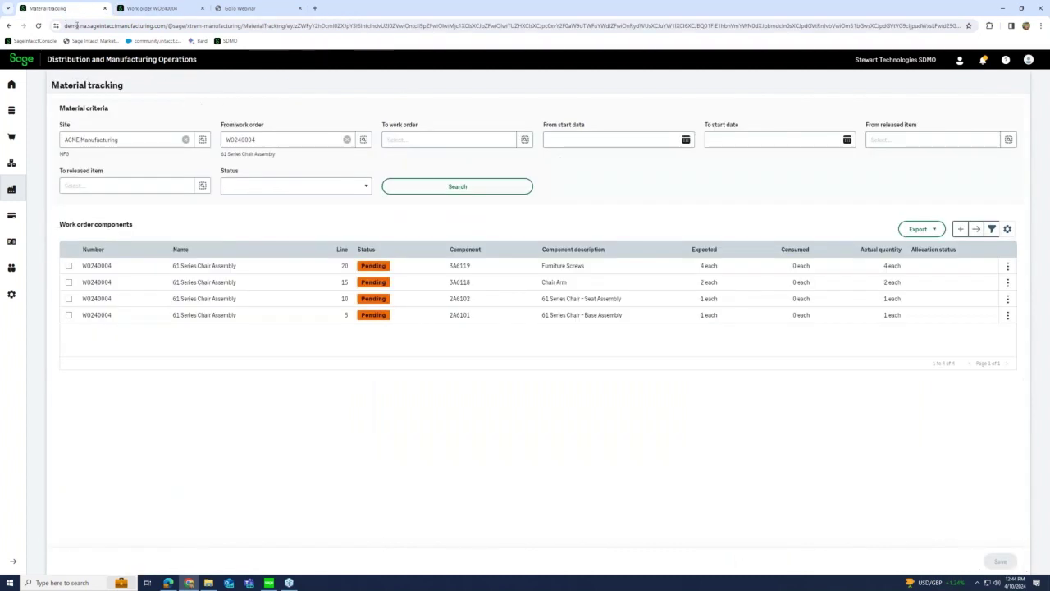
left_click(10, 189)
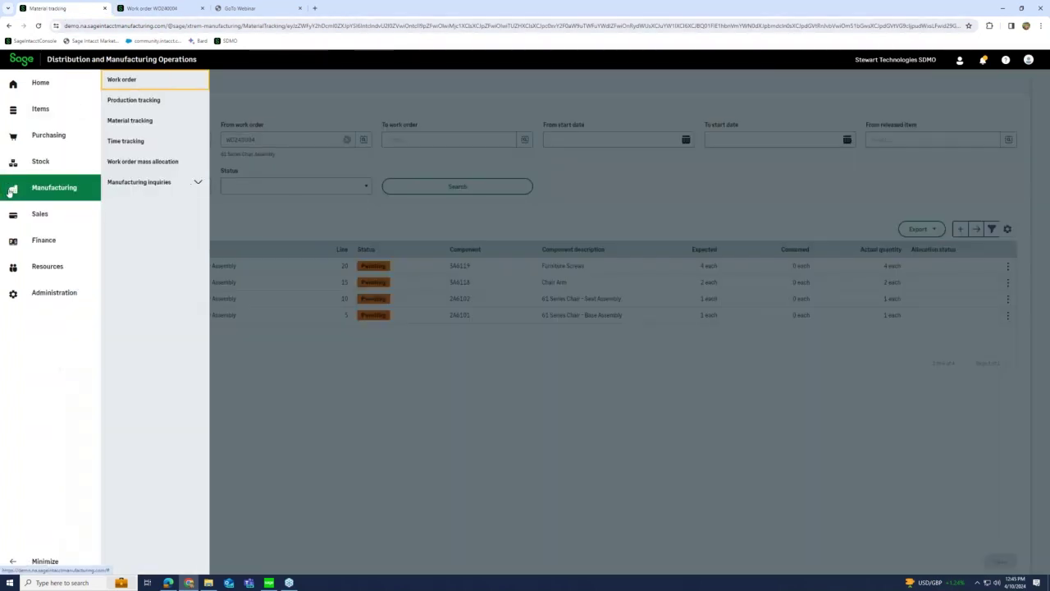
left_click(112, 141)
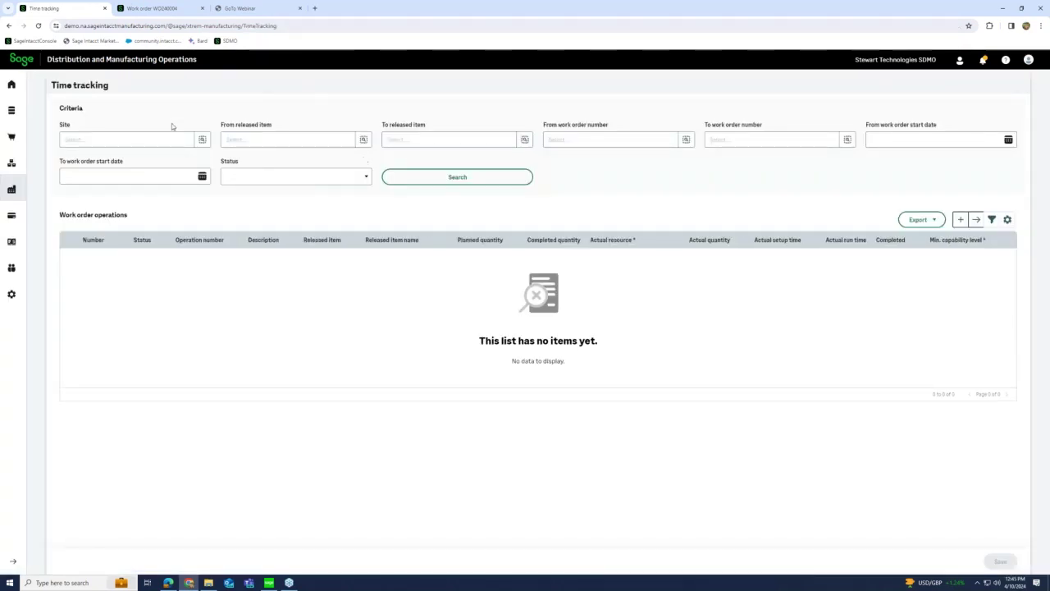
left_click(202, 139)
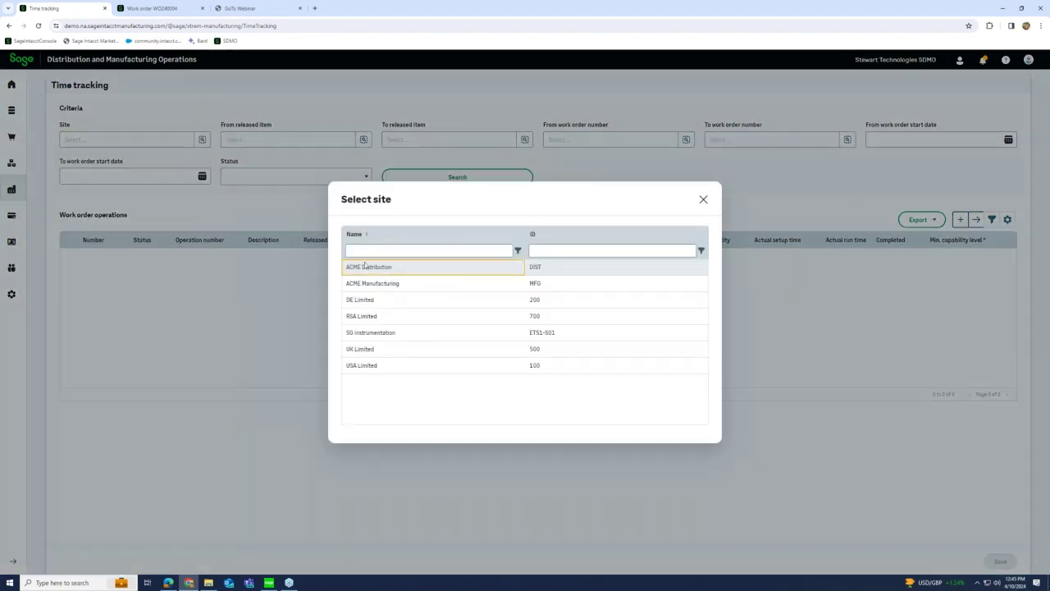
left_click(423, 285)
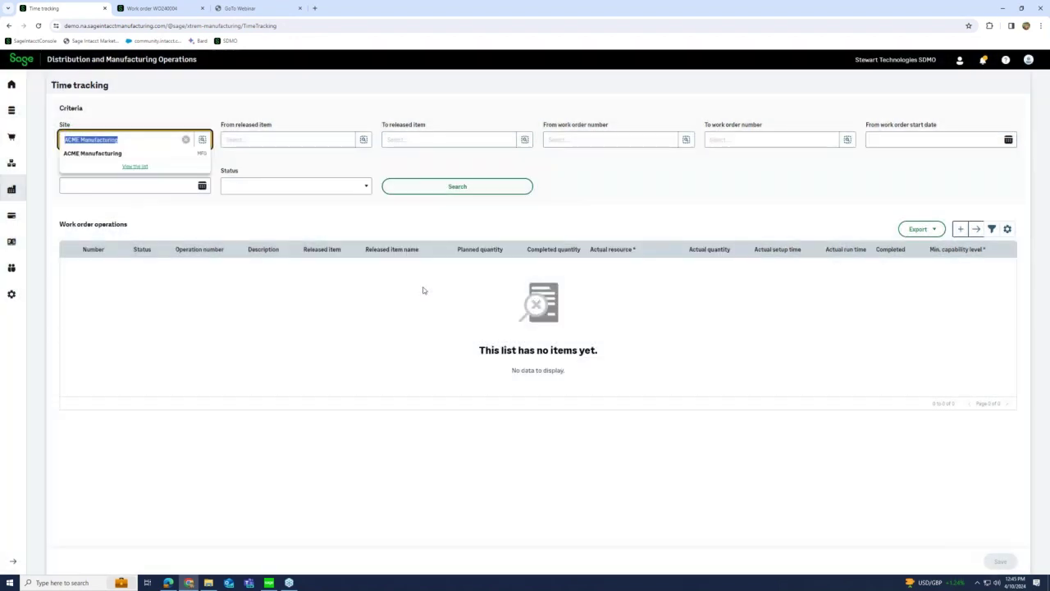
left_click(131, 154)
Set the starting released item to 61 Series Chair and search for its work order operations
left_click(360, 140)
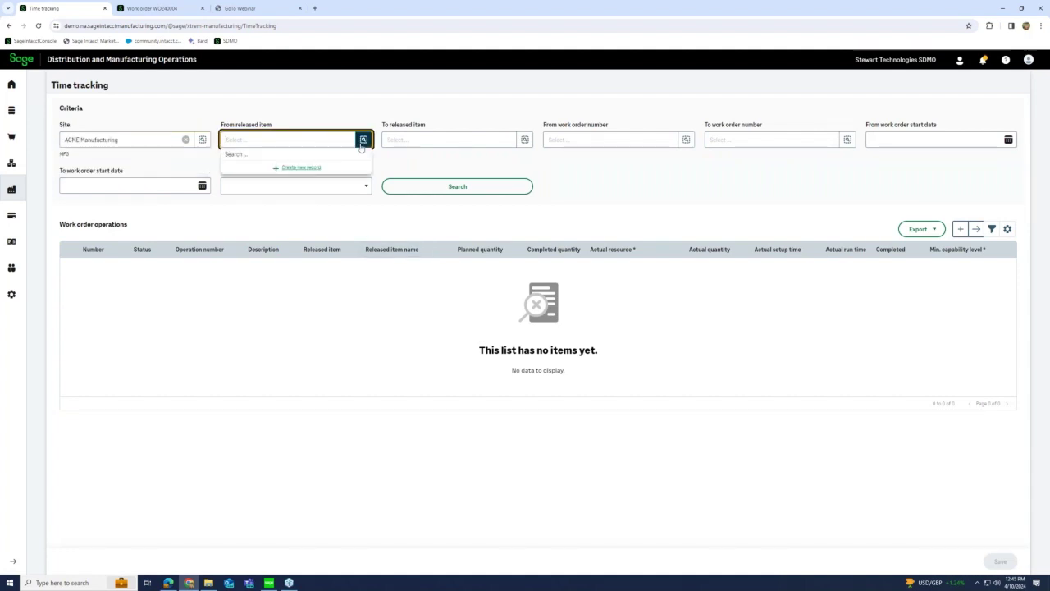
left_click(364, 139)
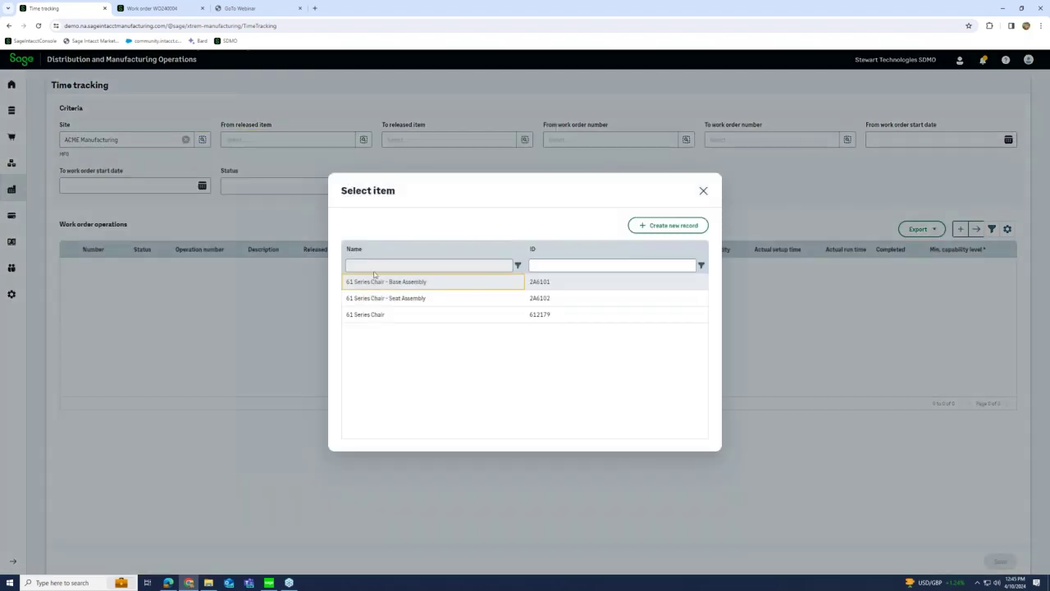
left_click(387, 315)
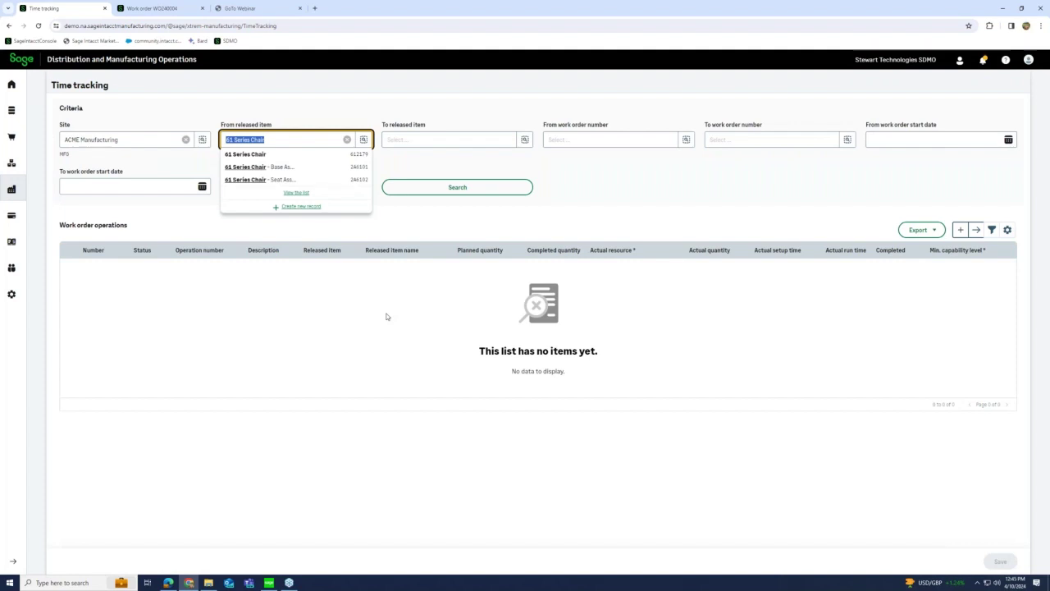
left_click(441, 187)
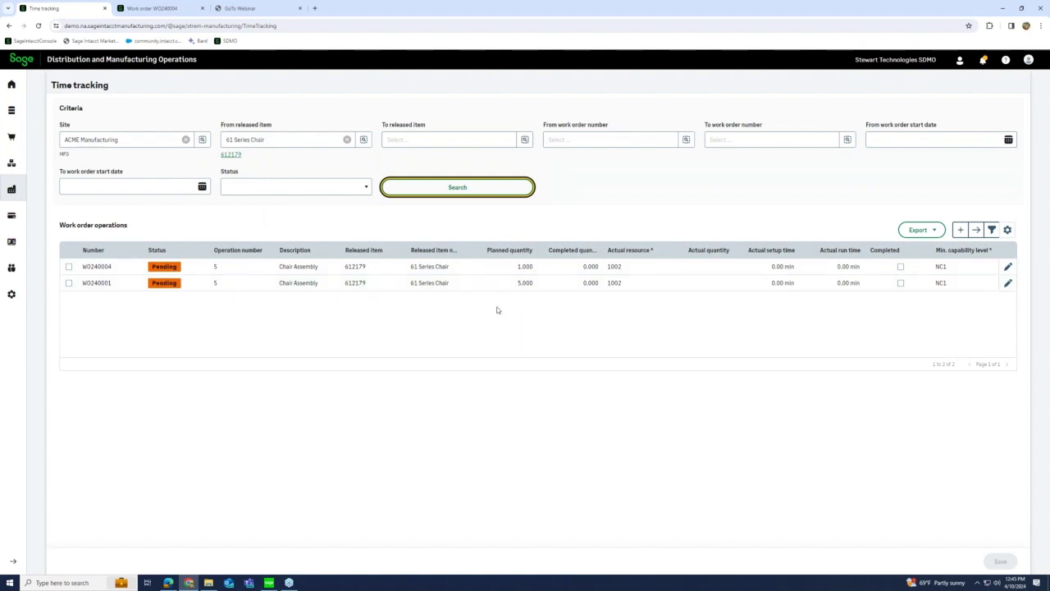
Select the one-unit Chair Assembly operation, mark it completed, and enter actual quantity 1 with 10-minute setup and run times
left_click(69, 265)
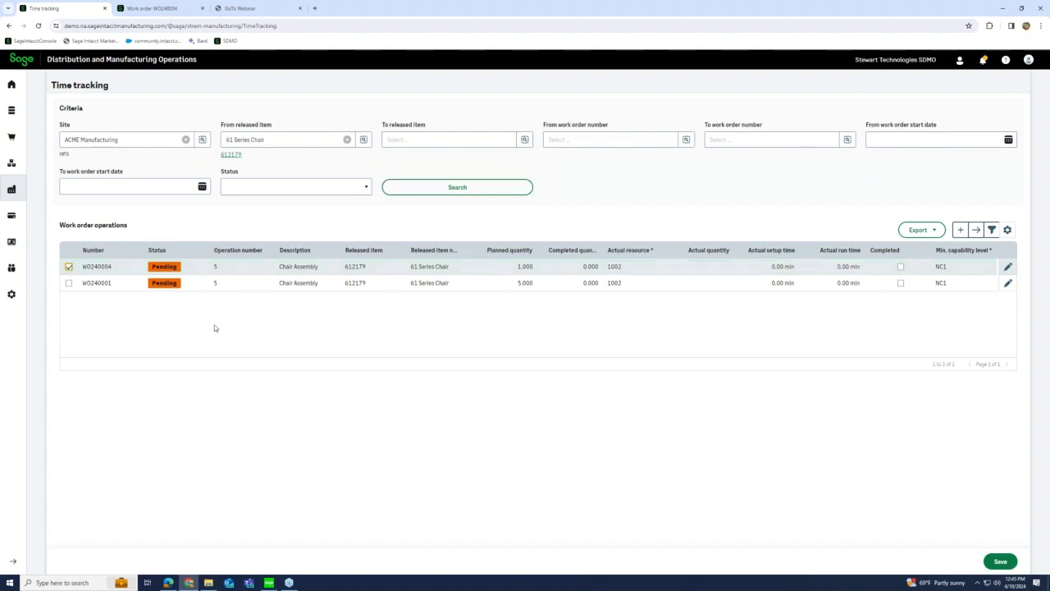
left_click(901, 266)
left_click(704, 266)
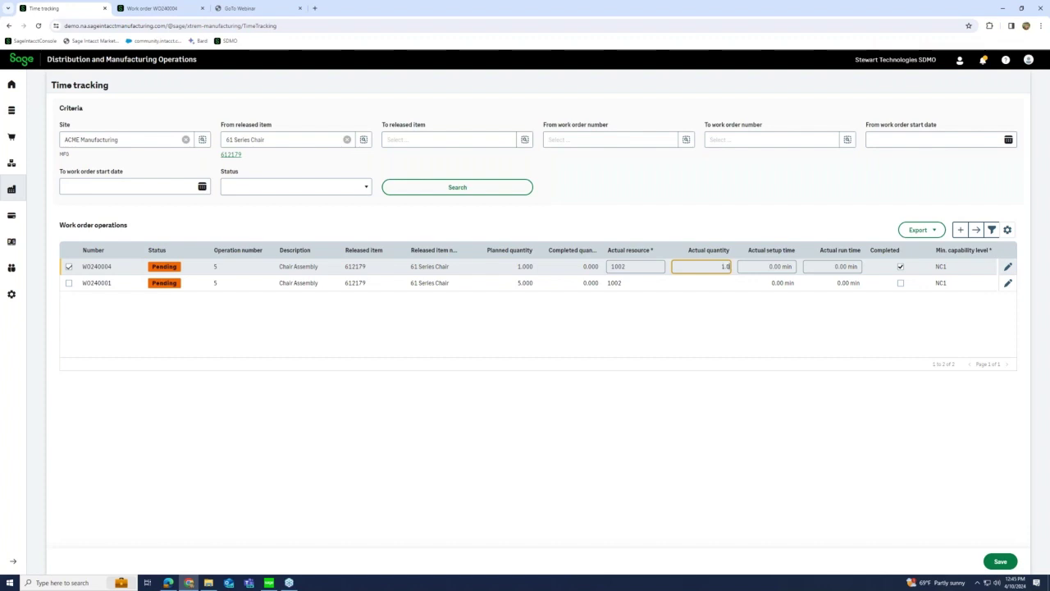
left_click(793, 266)
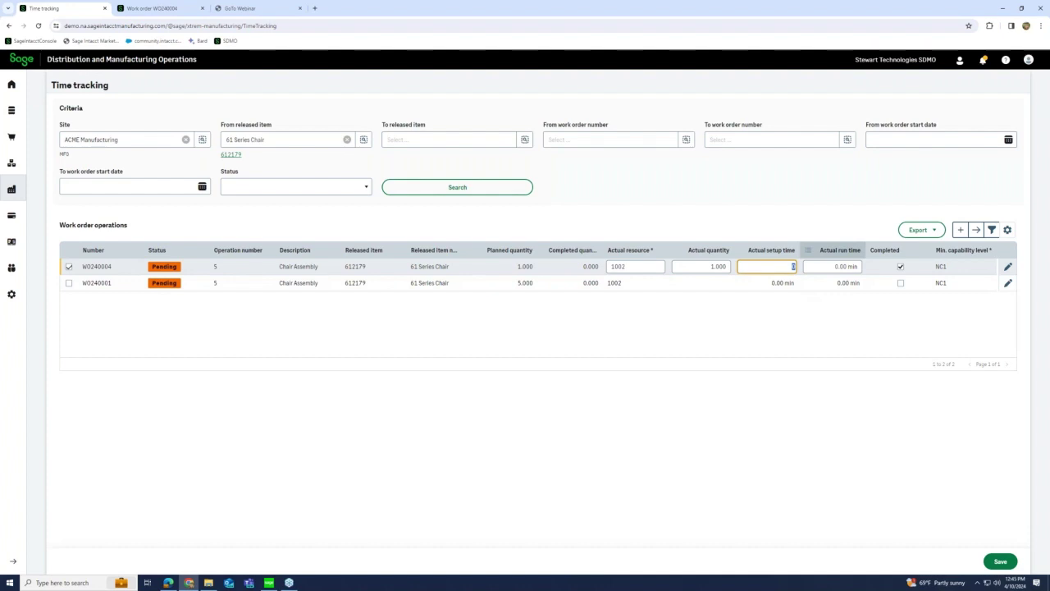
left_click(859, 267)
type("10.00 min")
key("Tab")
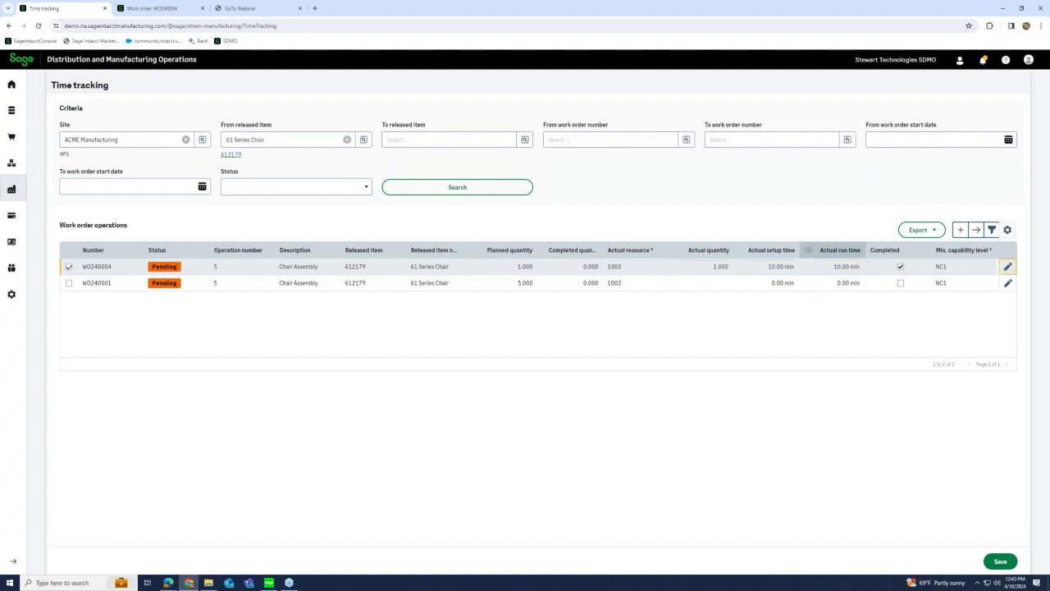
Change the operation's actual setup time and actual run time to 12 minutes each and save the time tracking
left_click(780, 275)
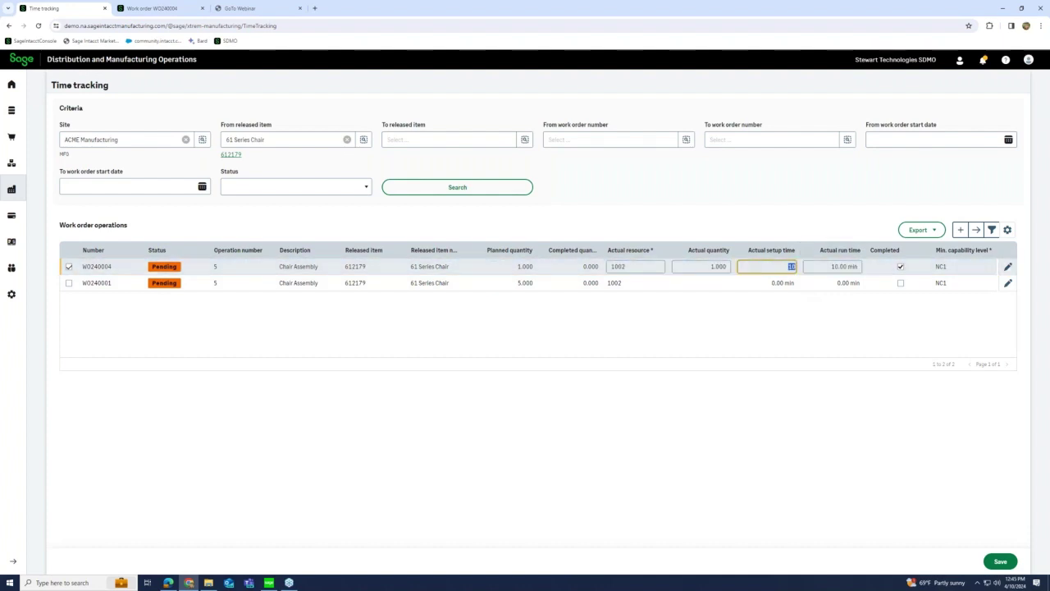
key("Tab")
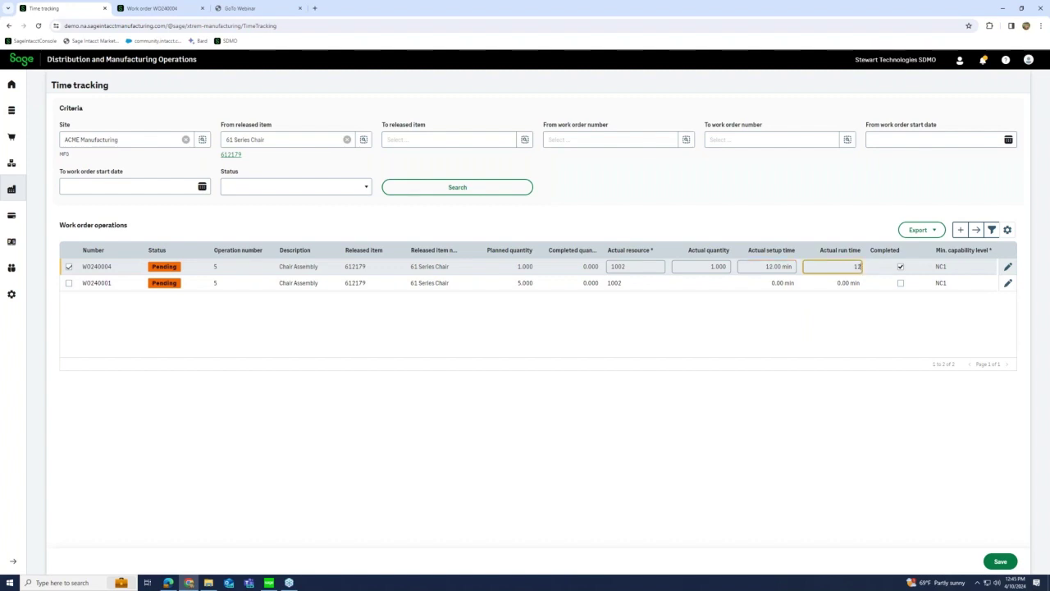
type("12")
key("Tab")
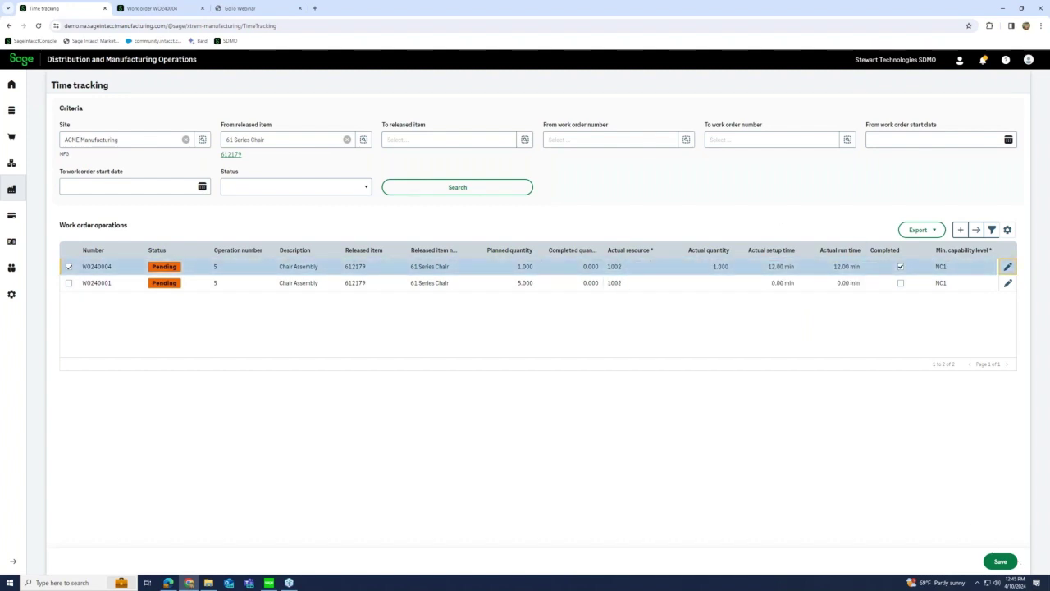
left_click(1000, 561)
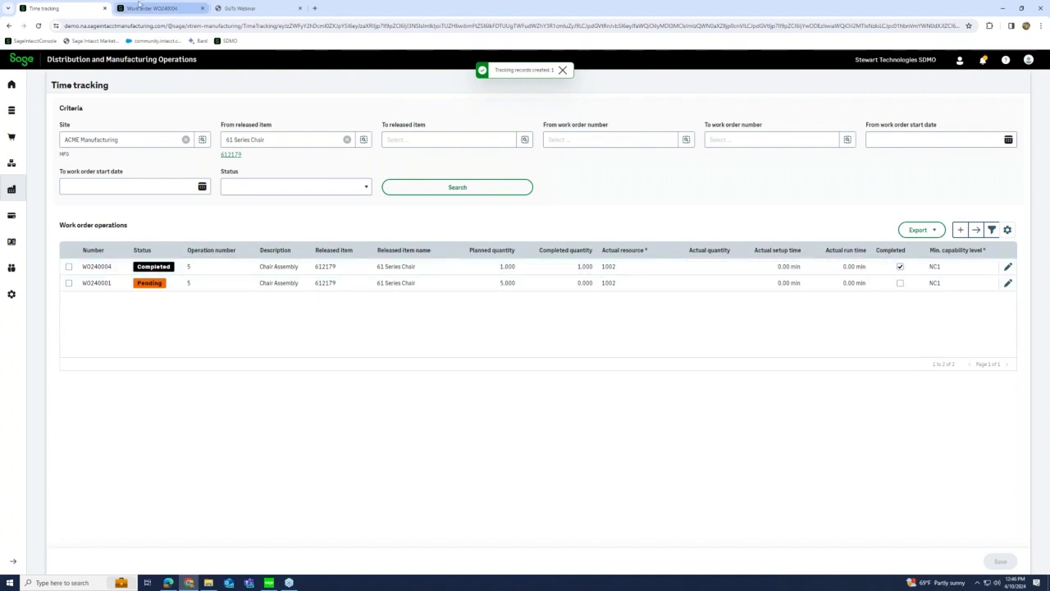
Reopen the one-unit 61 Series Chair work order and review its process progress, operation times and actual costs
key("ctrl+Tab")
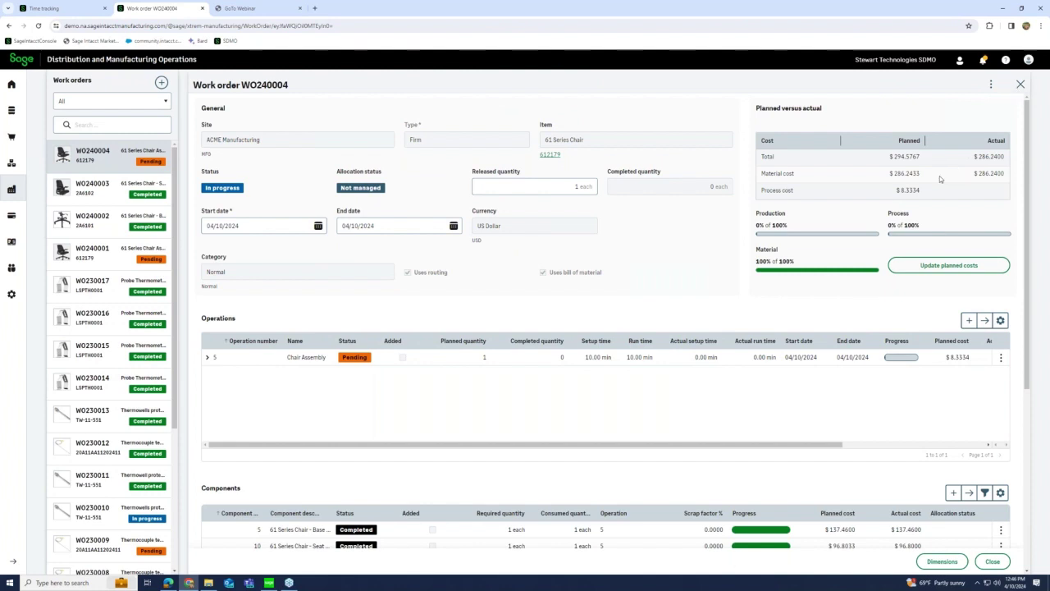
left_click(1019, 85)
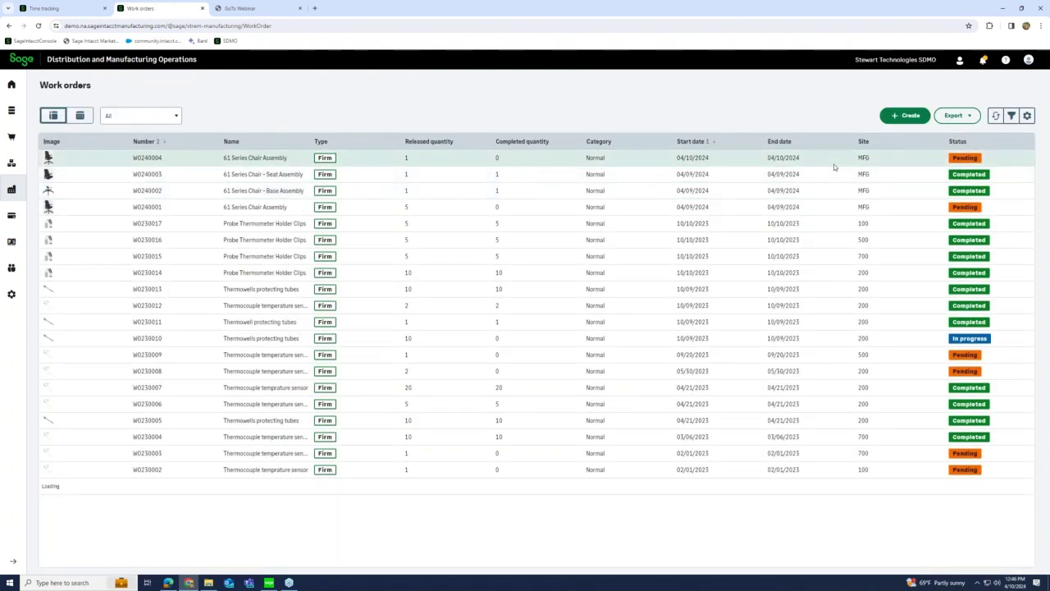
left_click(856, 209)
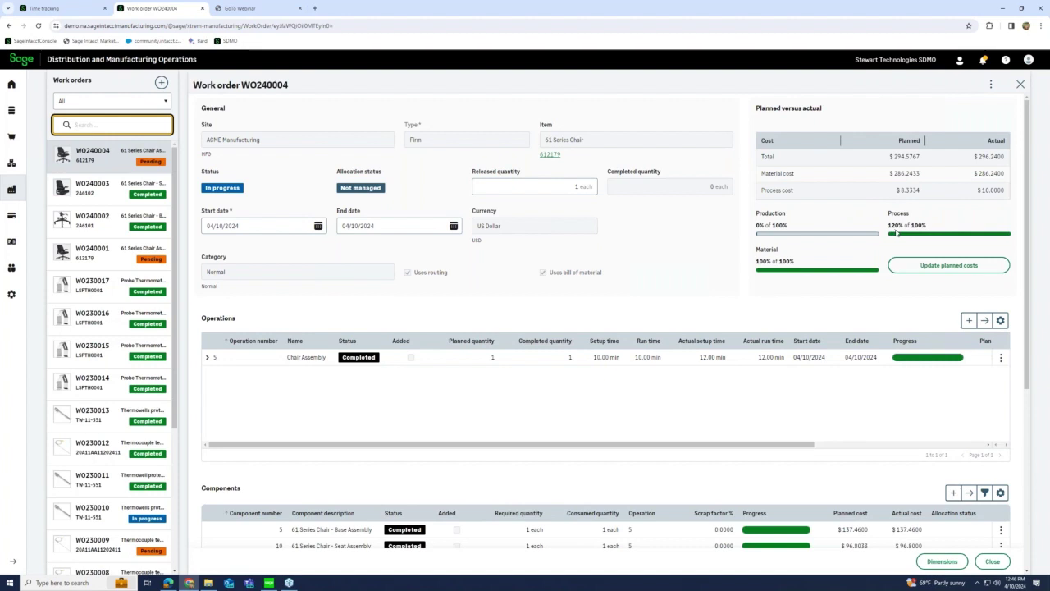
scroll(931, 170, "down", 1)
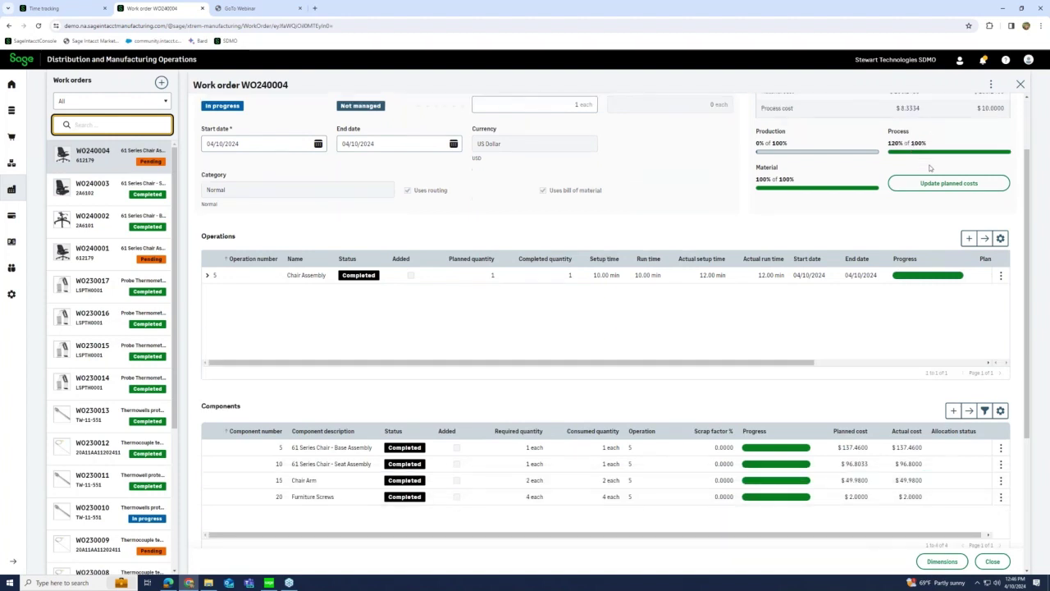
scroll(930, 171, "up", 1)
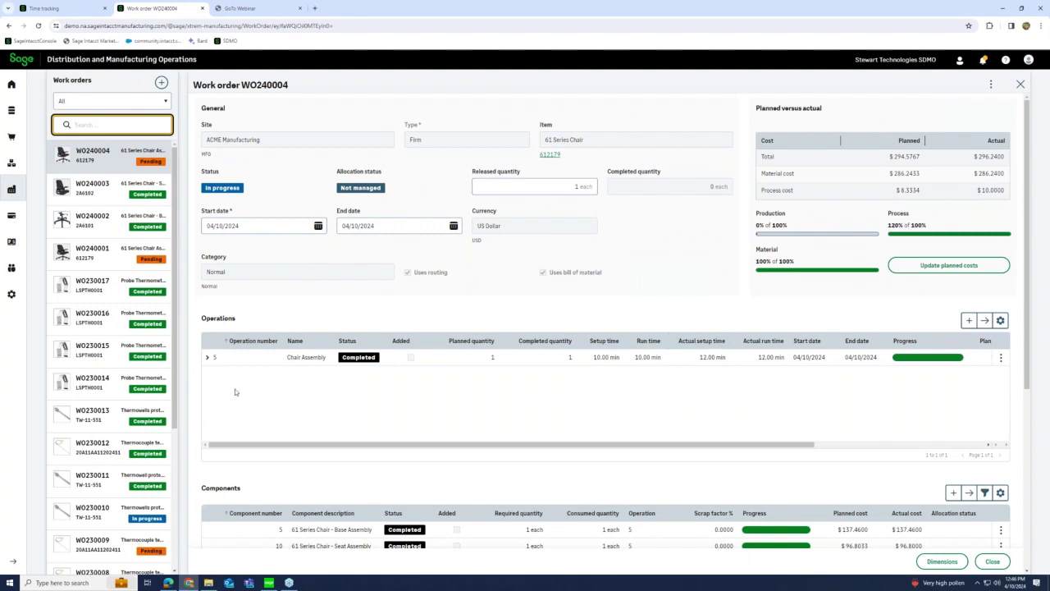
Expand the Chair Assembly operation and its Assembly operator resource to examine the labor details and process cost
left_click(207, 357)
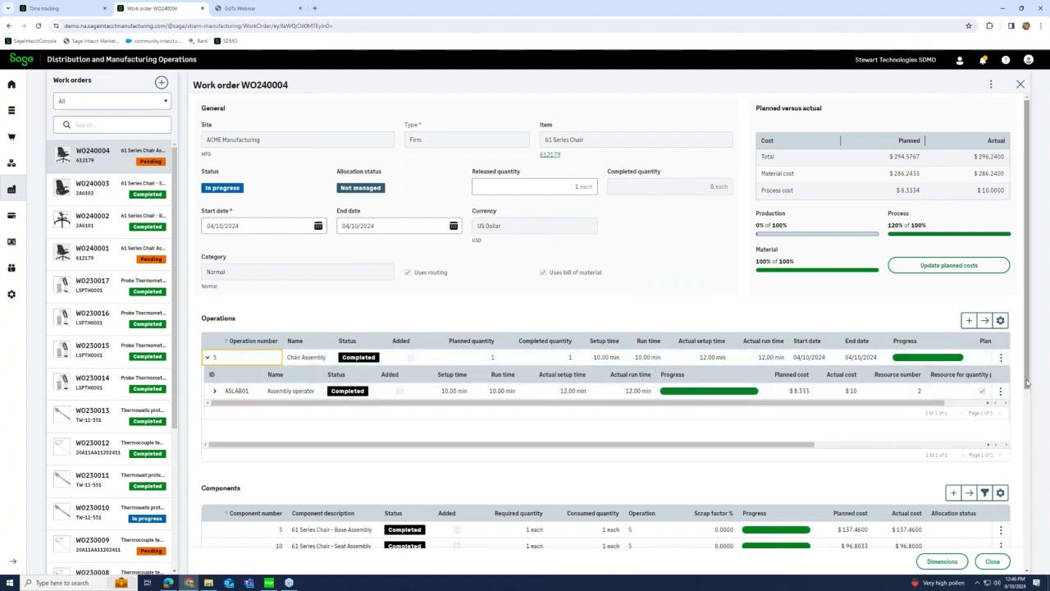
scroll(663, 404, "down", 1)
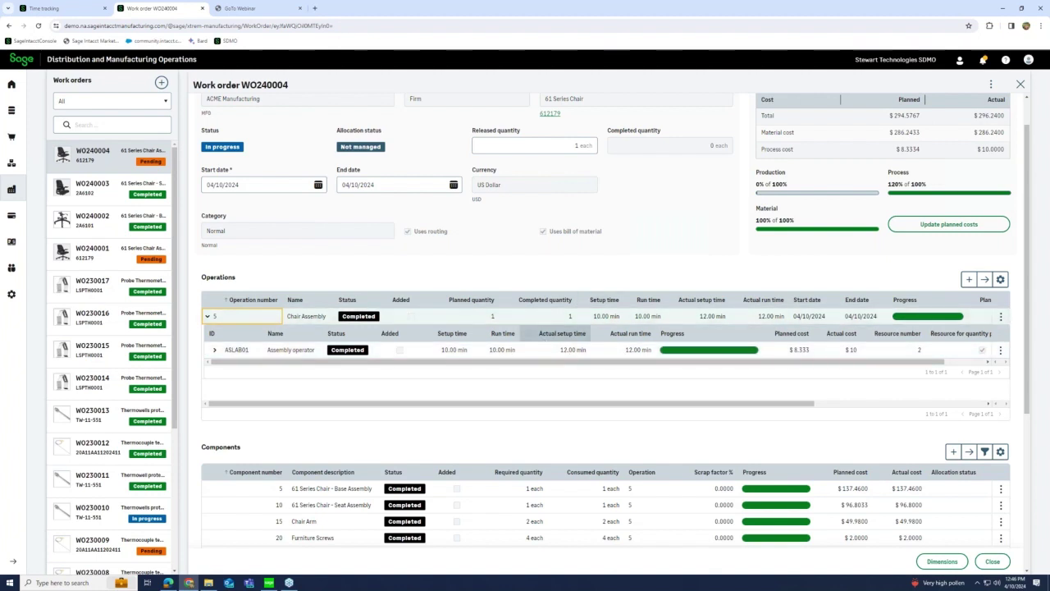
left_click(214, 349)
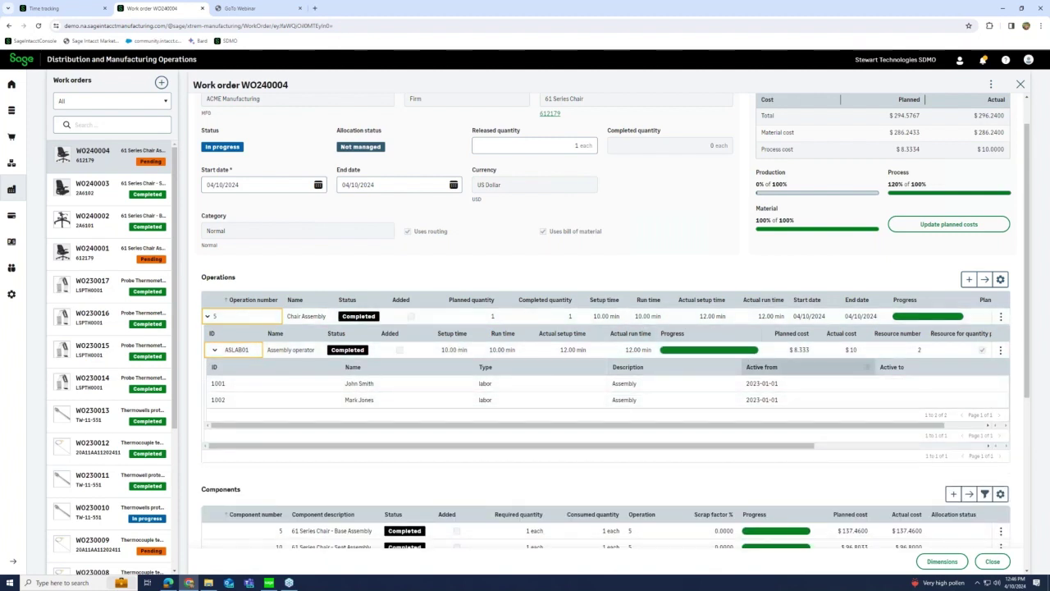
scroll(910, 283, "up", 1)
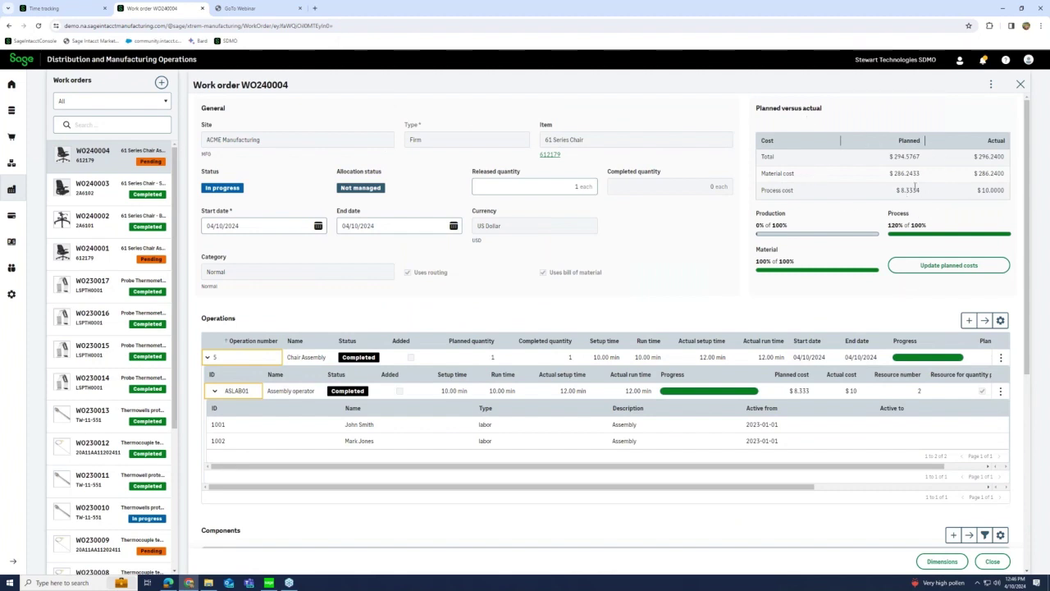
Open production tracking and search for work orders at the ACME Manufacturing site starting from released item 61 Series Chair
left_click(86, 10)
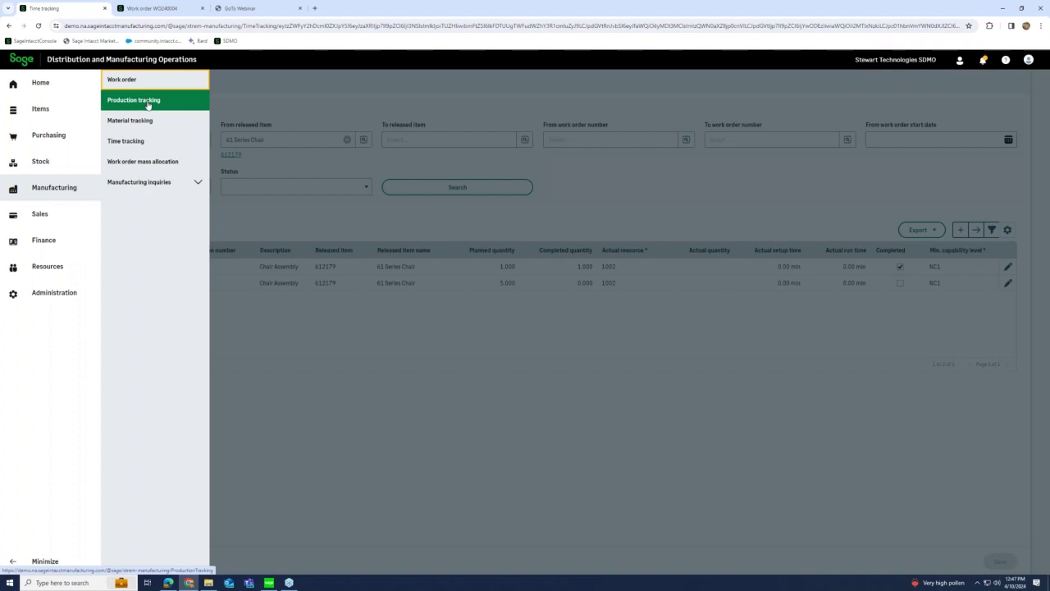
left_click(149, 102)
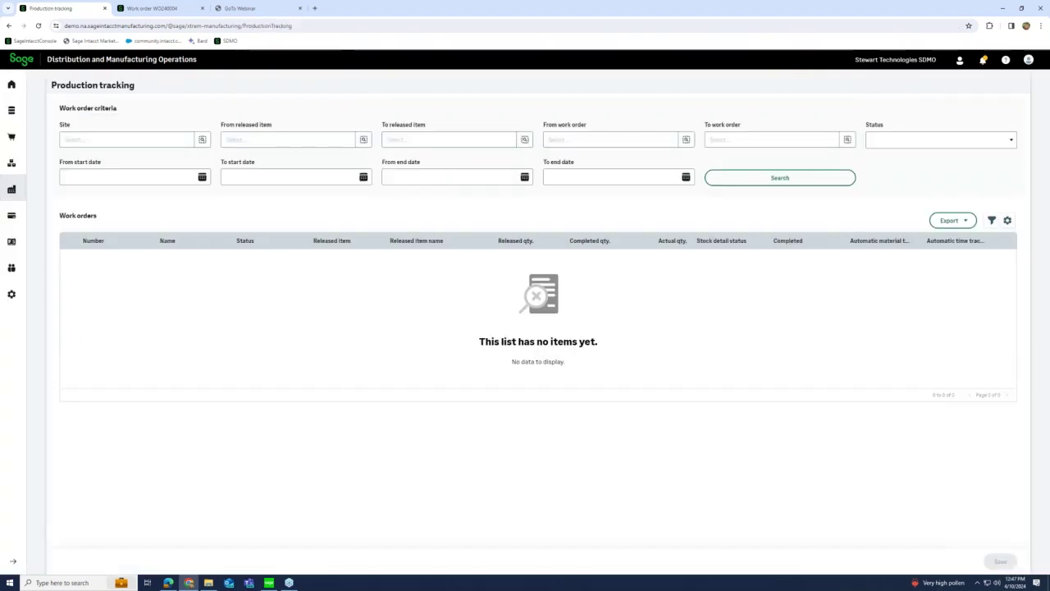
left_click(202, 140)
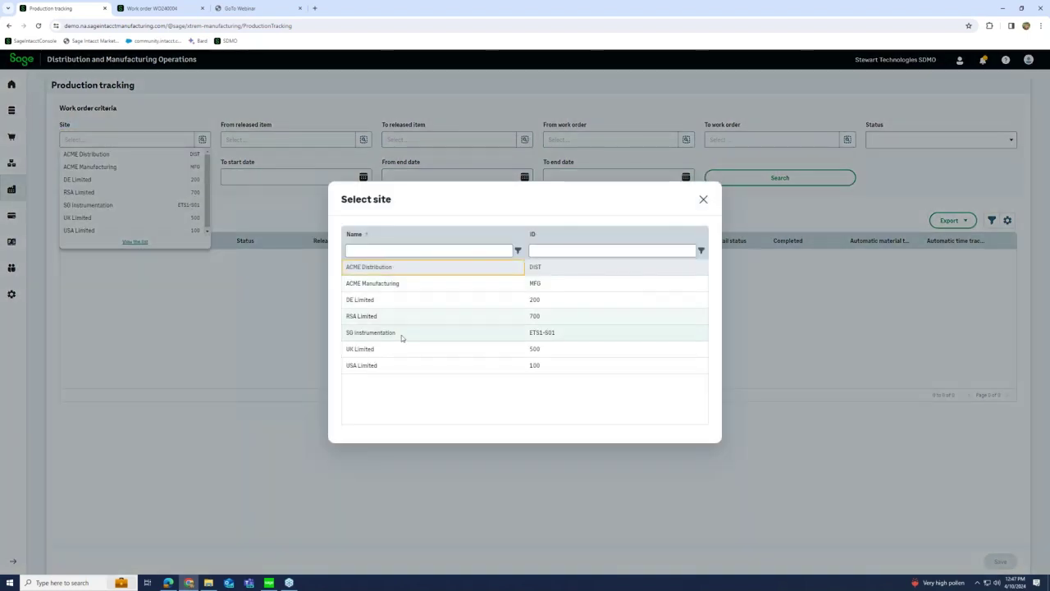
left_click(384, 283)
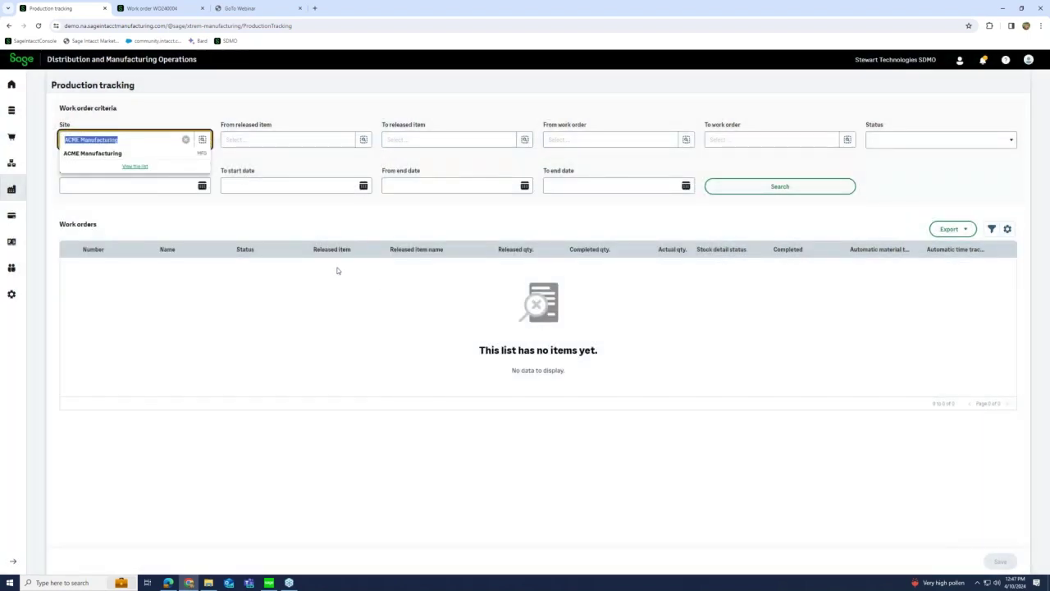
left_click(129, 154)
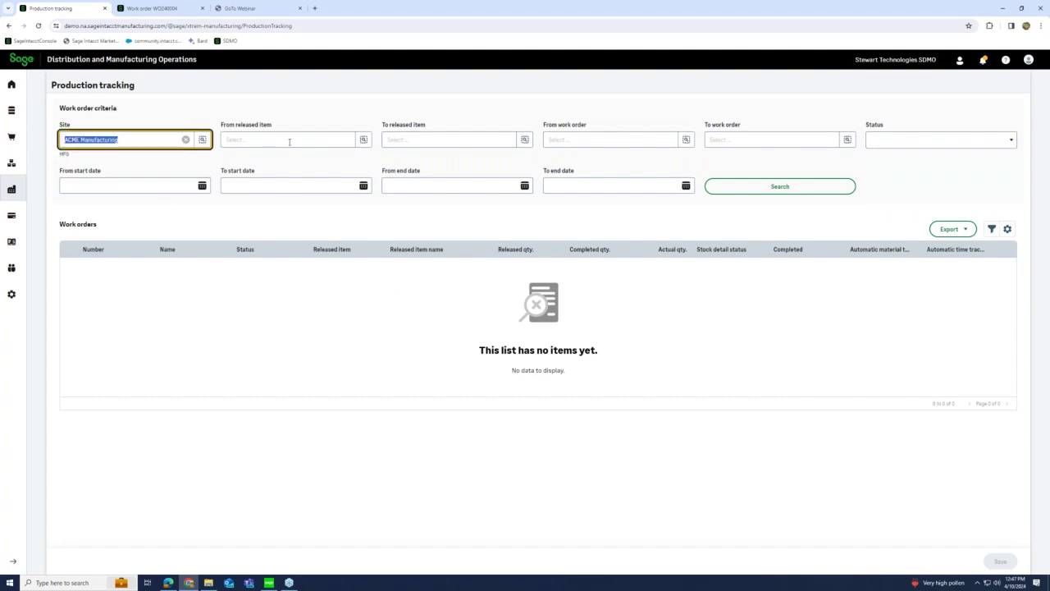
left_click(304, 142)
left_click(364, 139)
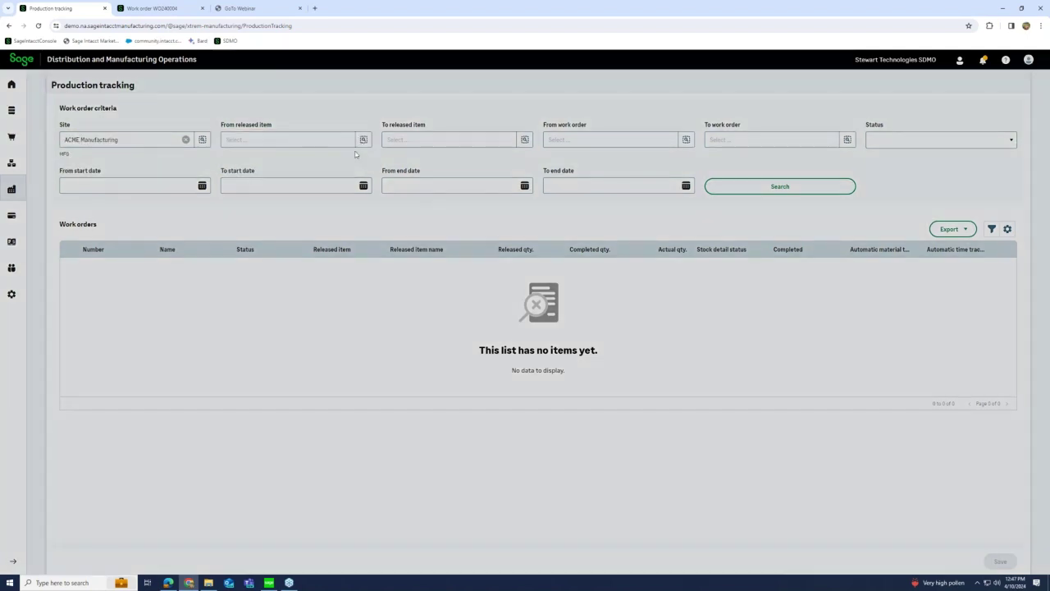
left_click(369, 314)
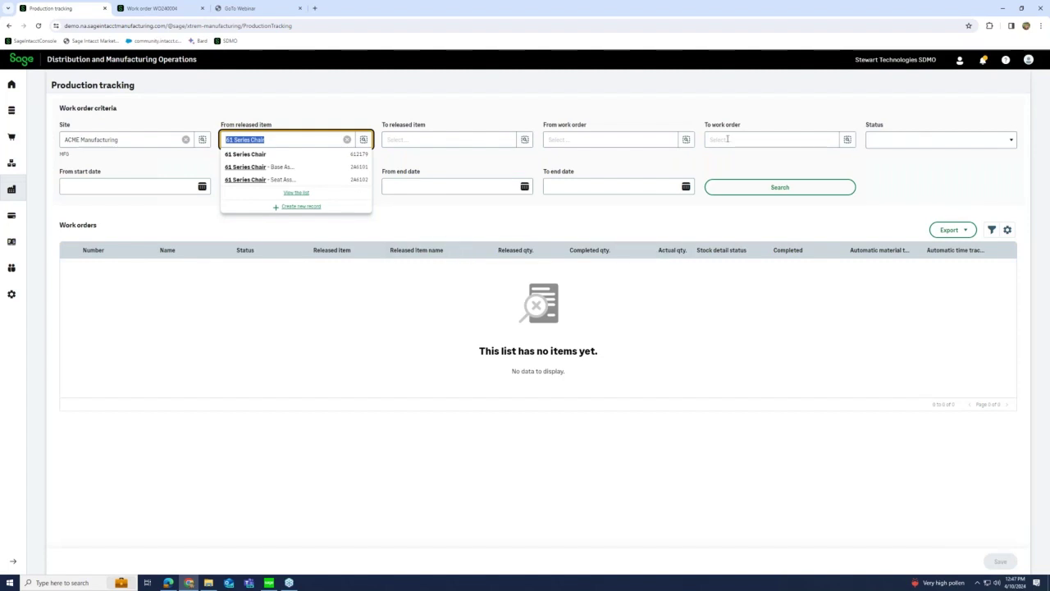
left_click(845, 191)
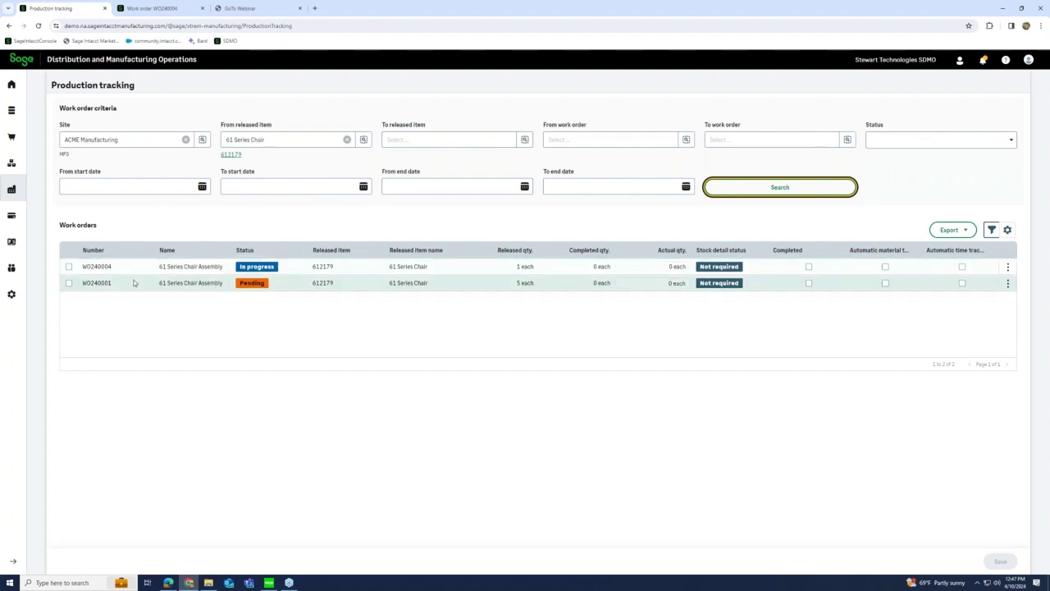
Select the one-unit 61 Series Chair work order, set its actual quantity to 1, and mark it completed
left_click(69, 267)
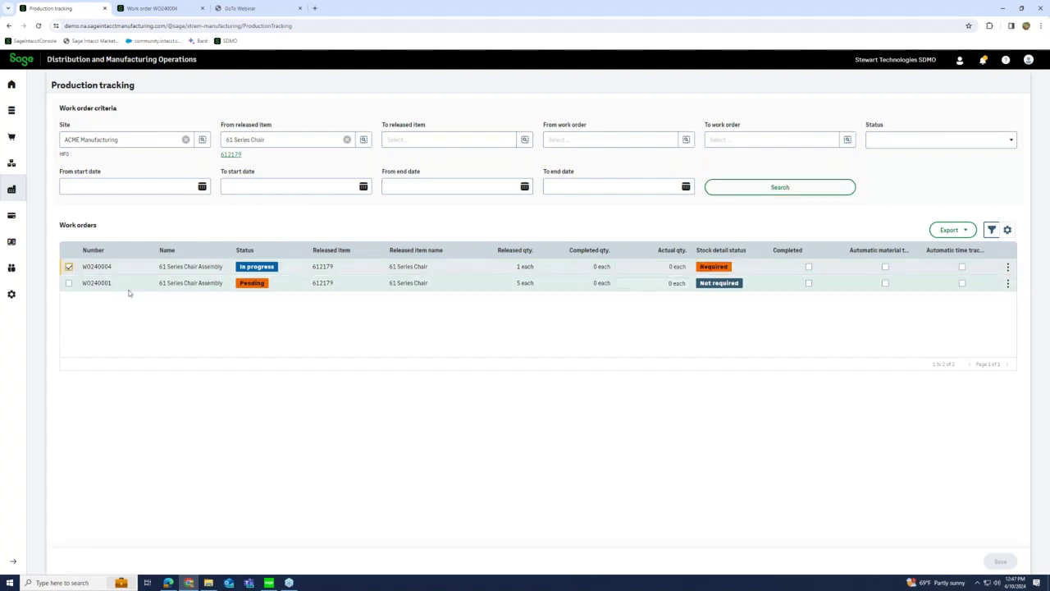
left_click(681, 267)
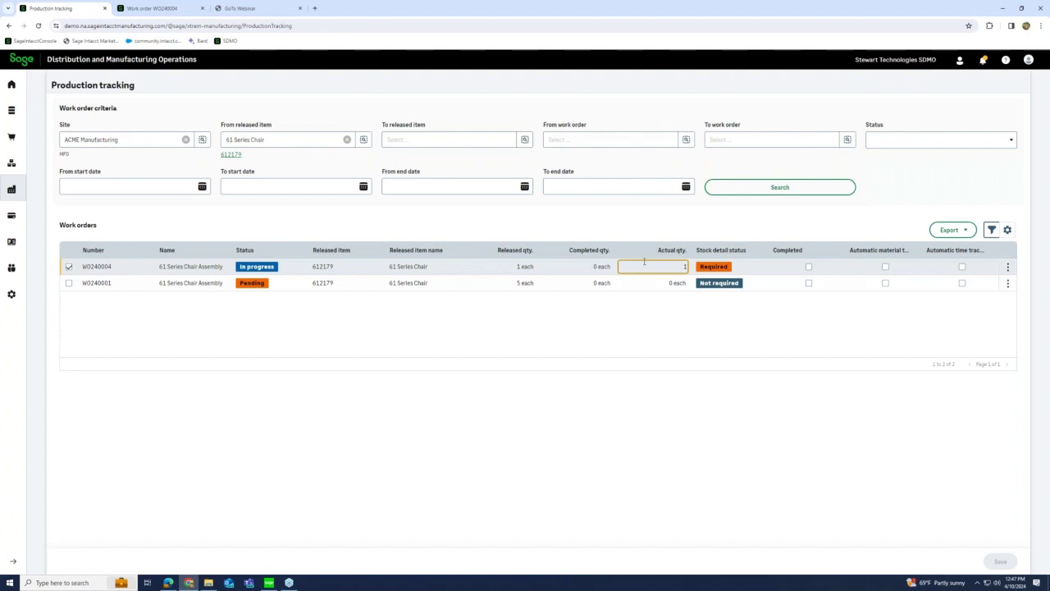
type("1")
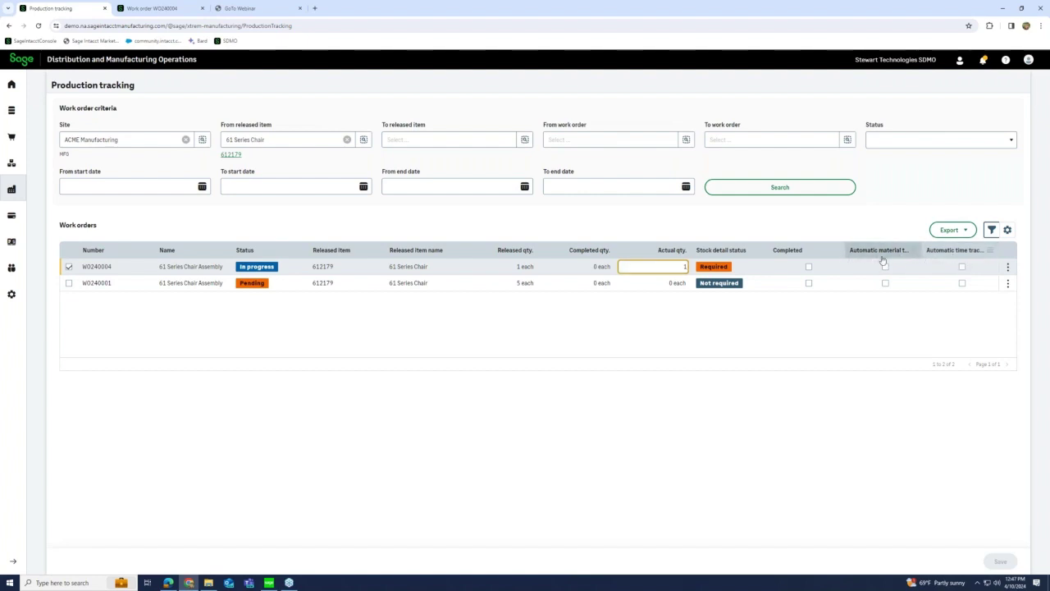
left_click(808, 267)
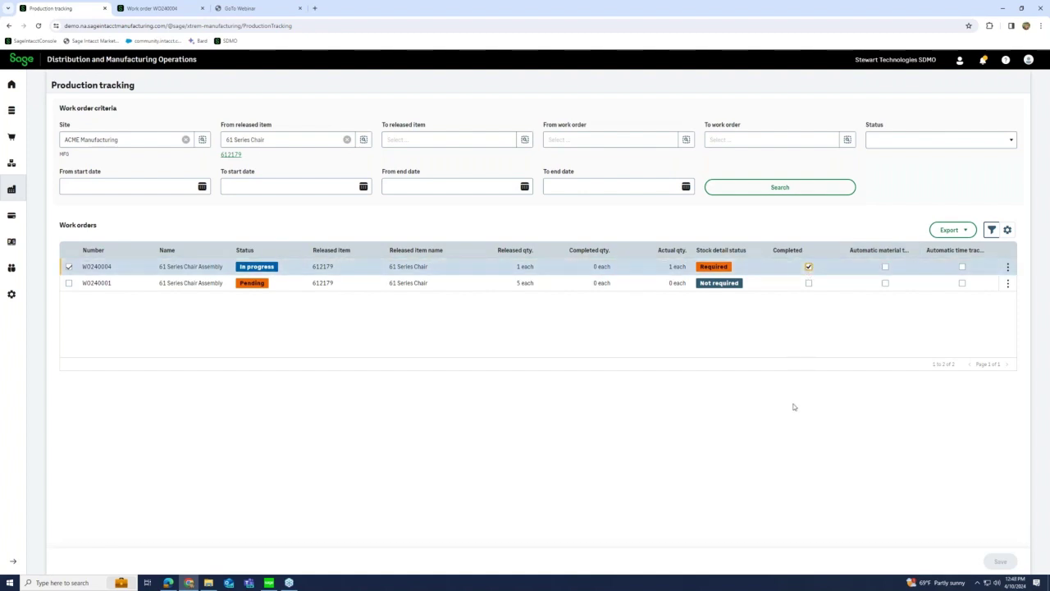
Add a stock receipt line for the finished chair with location ACME-1 Storage (ACMESTO01) and status Accepted
left_click(1008, 267)
left_click(999, 282)
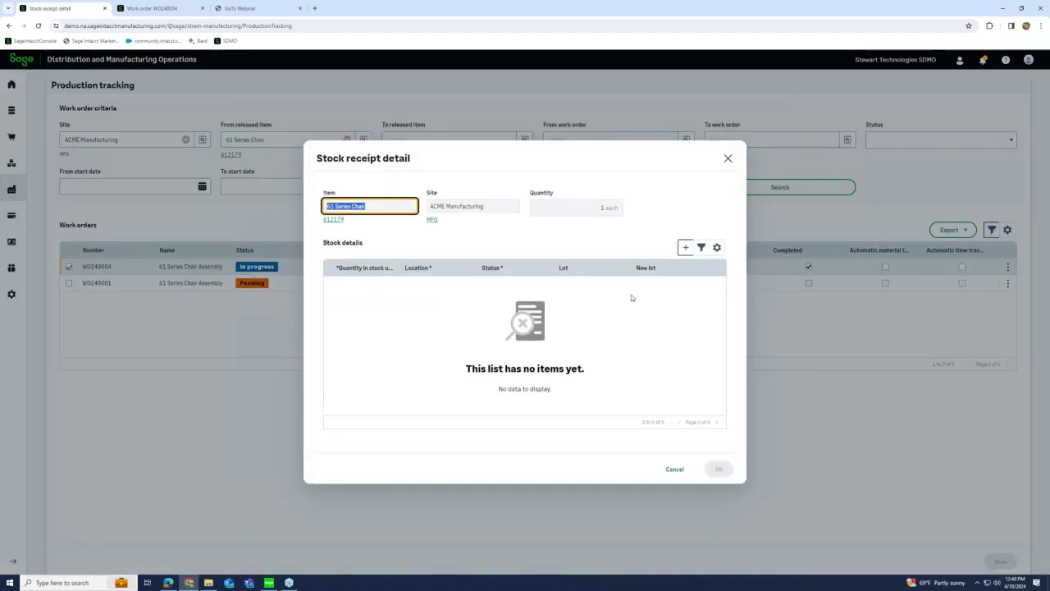
left_click(686, 246)
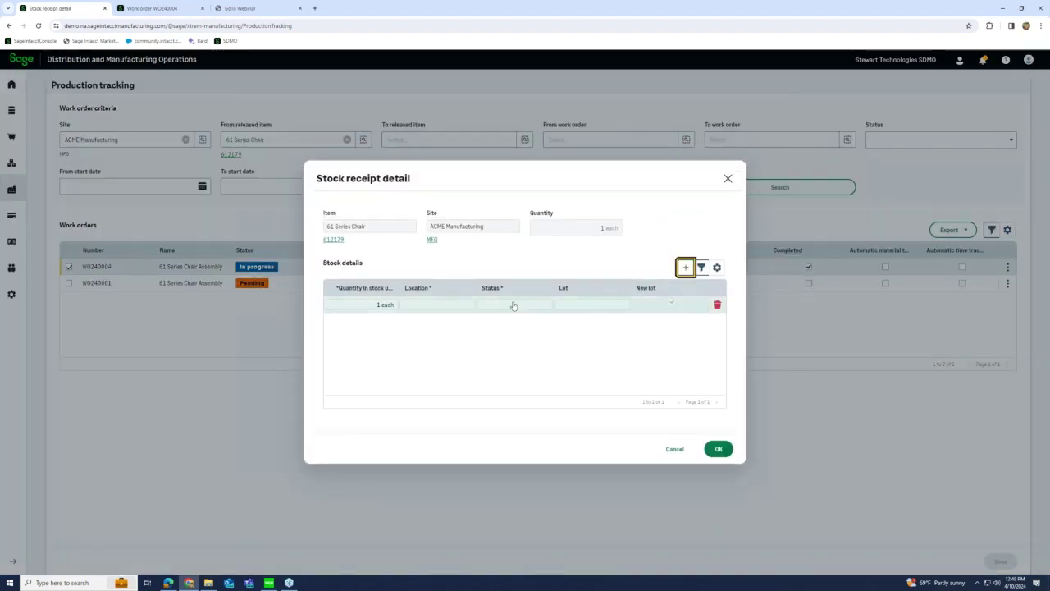
left_click(513, 305)
left_click(426, 304)
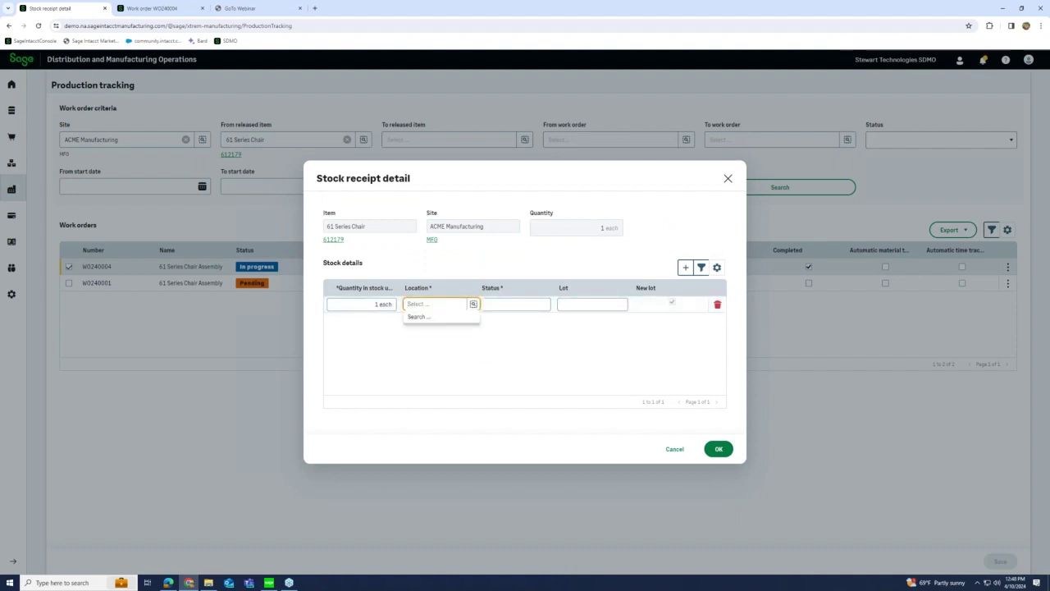
left_click(473, 305)
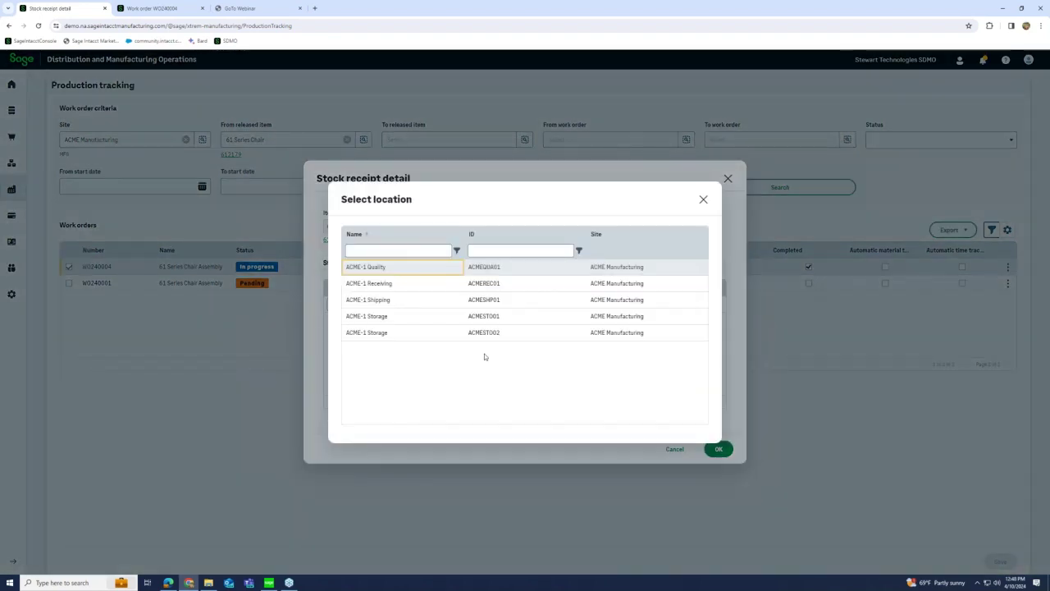
left_click(391, 318)
key("Tab")
key("Return")
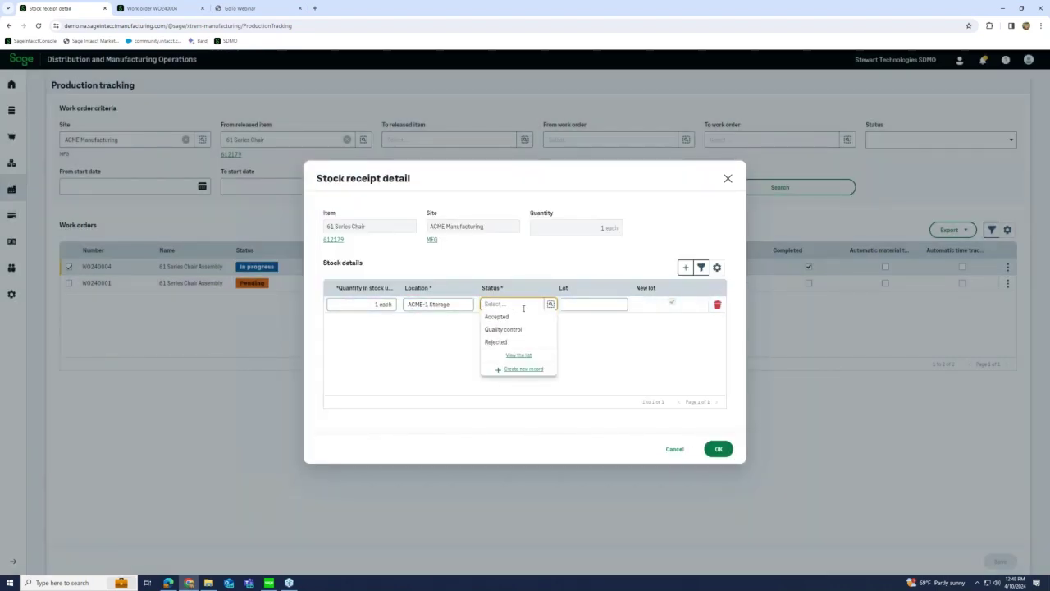
key("Return")
key("Tab")
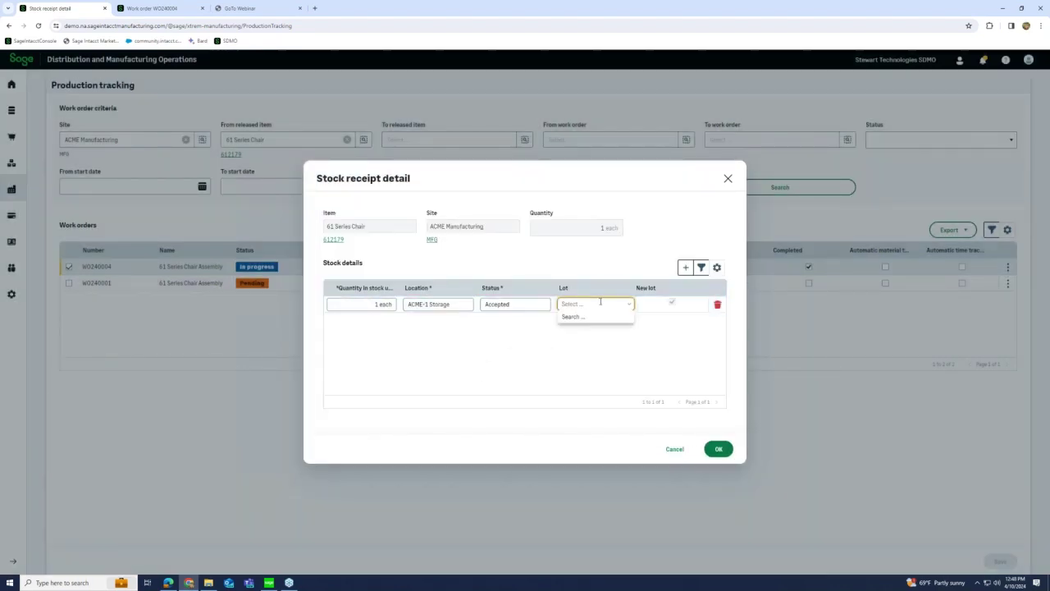
Assign lot 12345 to the stock receipt line, confirm the receipt details, and save the production tracking
type("12345")
key("Return")
key("Tab")
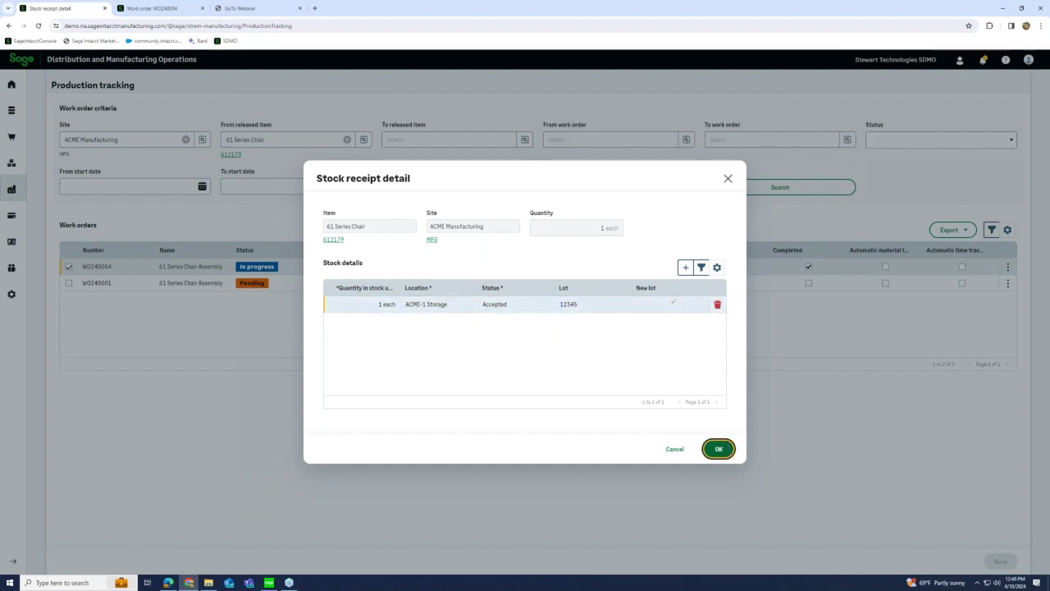
key("Return")
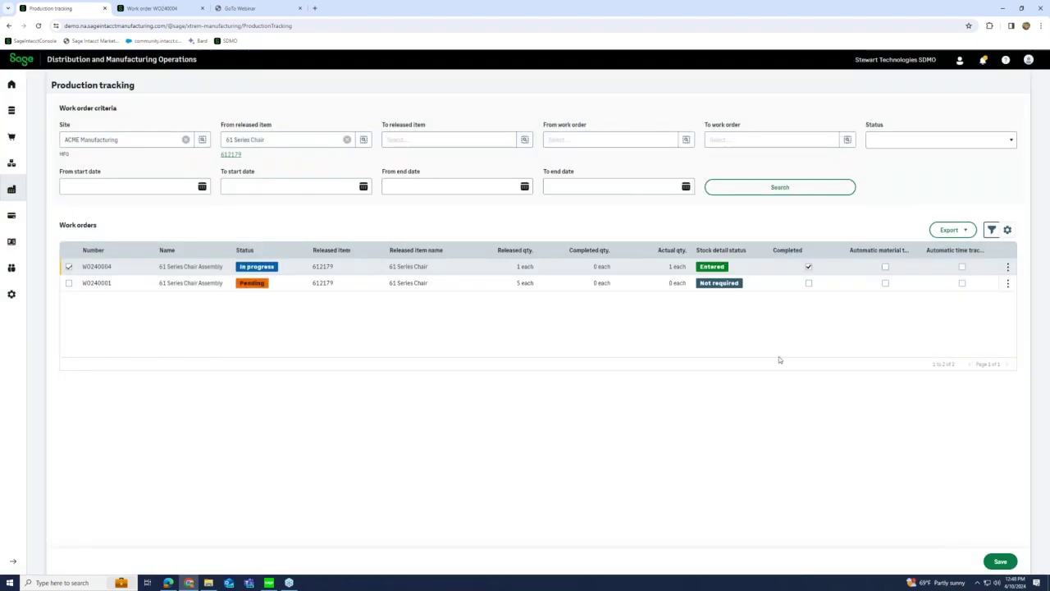
left_click(1005, 566)
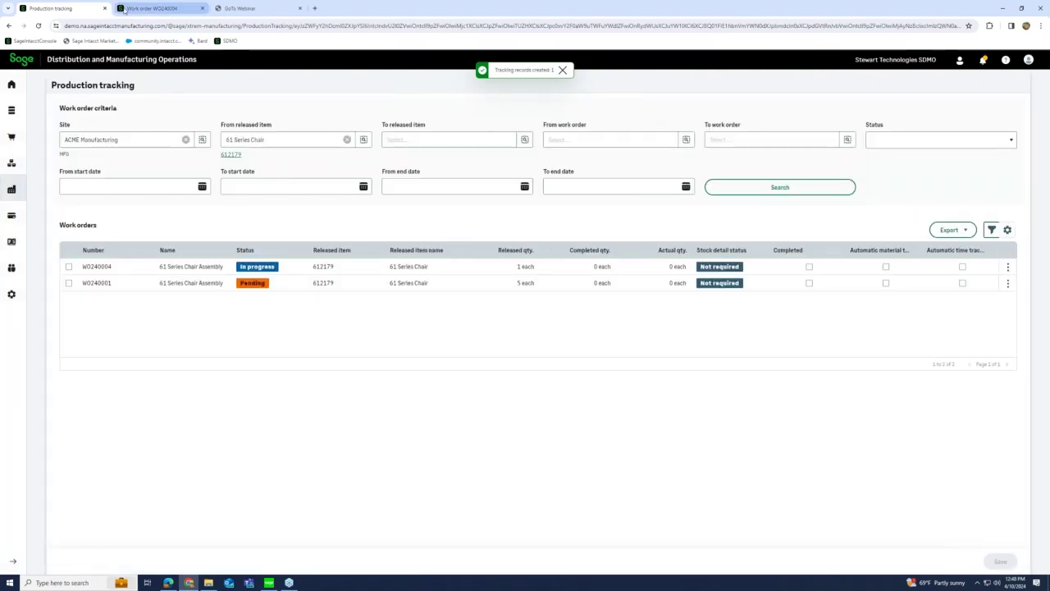
Refresh the one-unit 61 Series Chair work order and review its status, planned versus actual costs, components and tracking documents
left_click(152, 8)
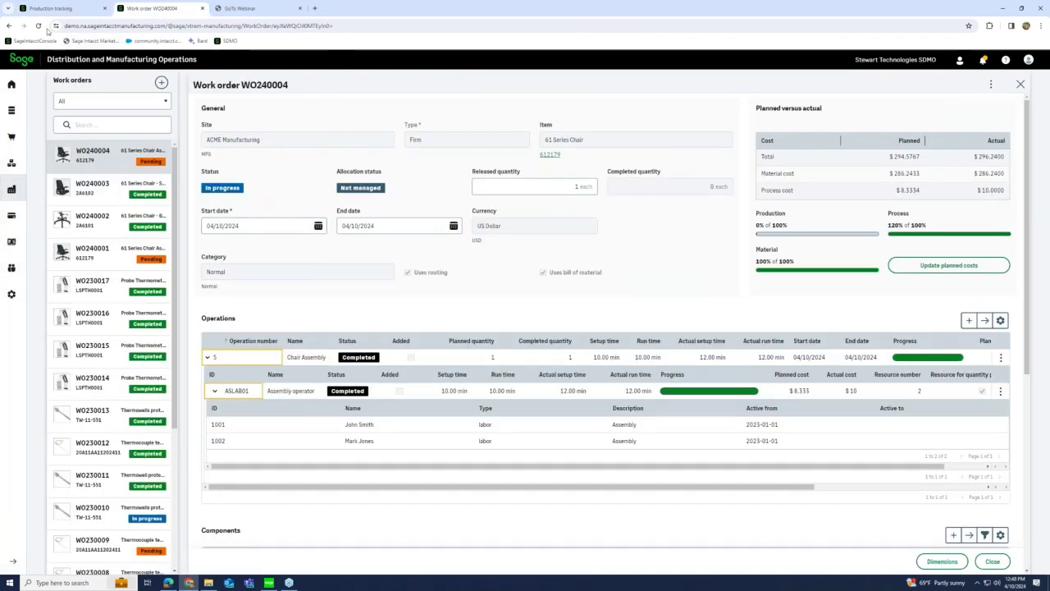
left_click(37, 25)
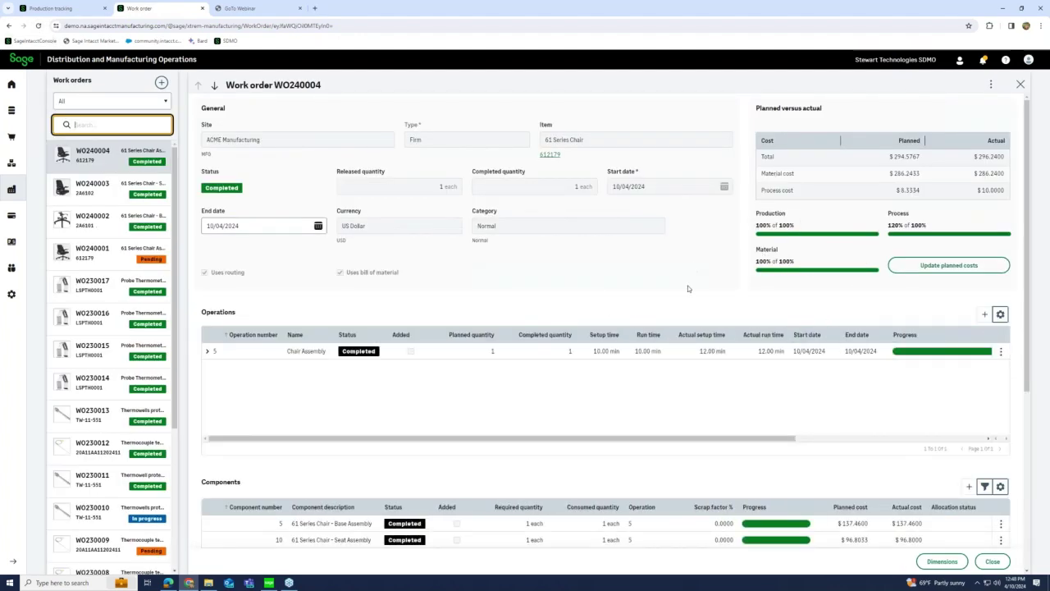
scroll(689, 288, "down", 4)
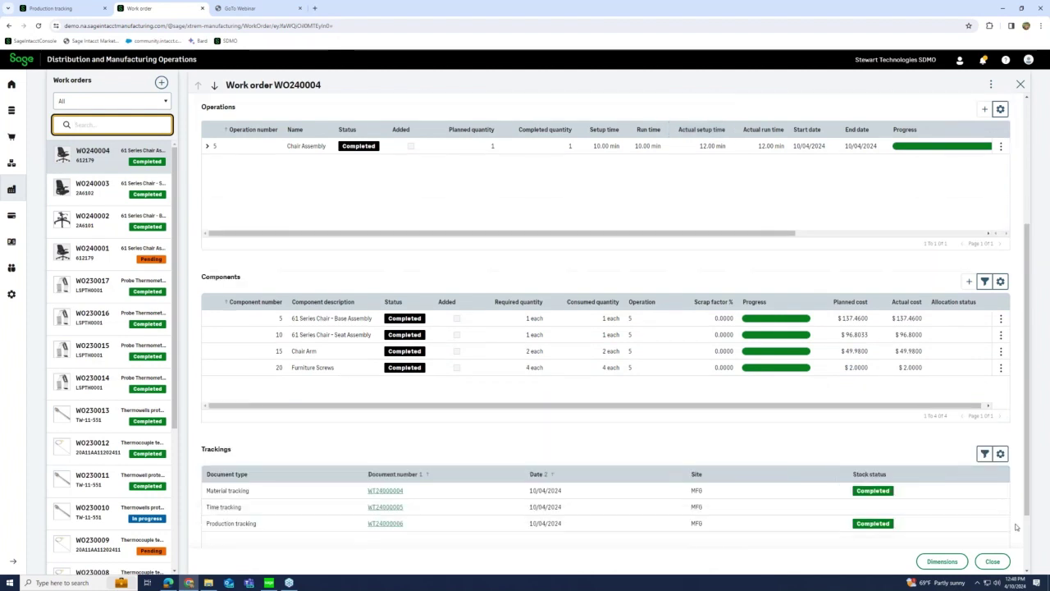
scroll(1015, 527, "down", 1)
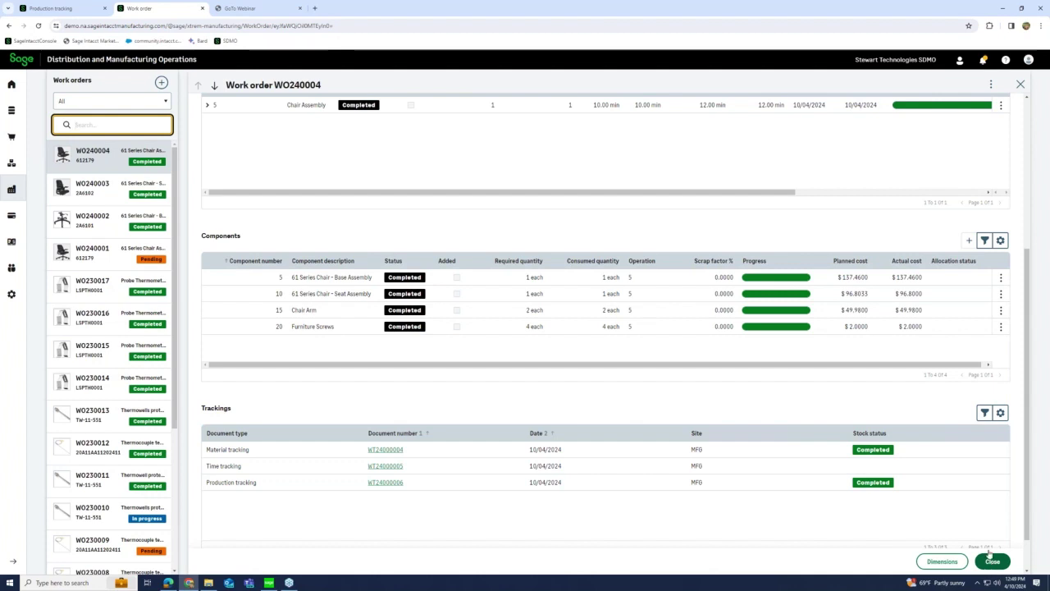
scroll(893, 241, "up", 2)
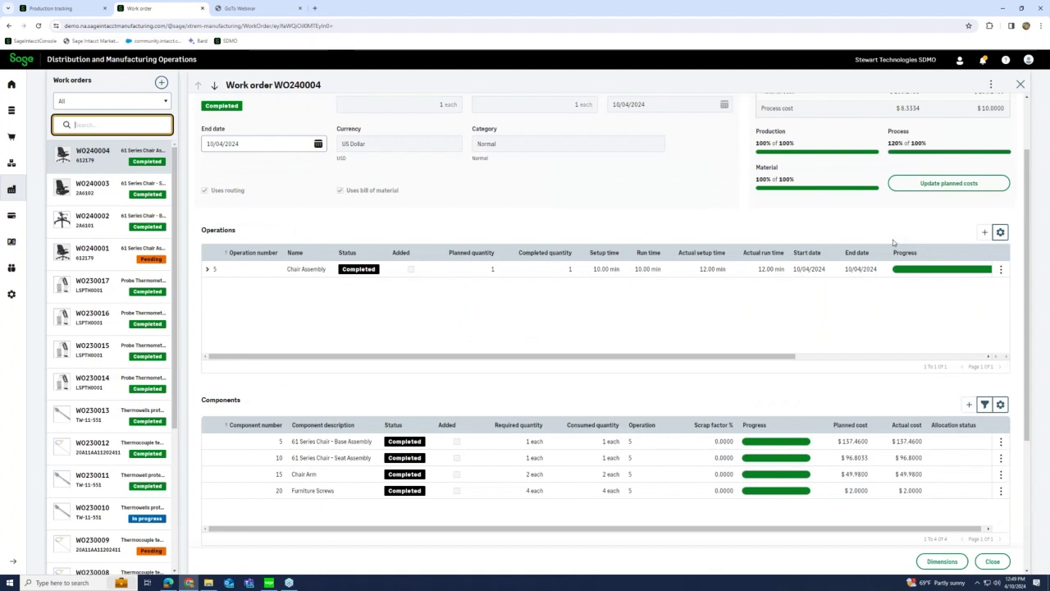
scroll(892, 240, "up", 1)
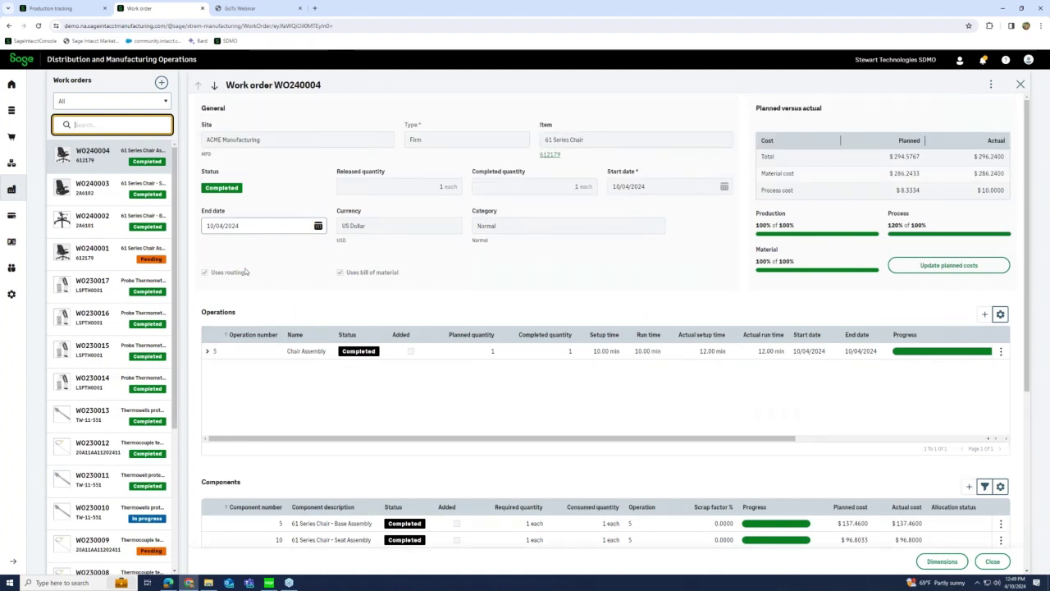
scroll(245, 272, "down", 3)
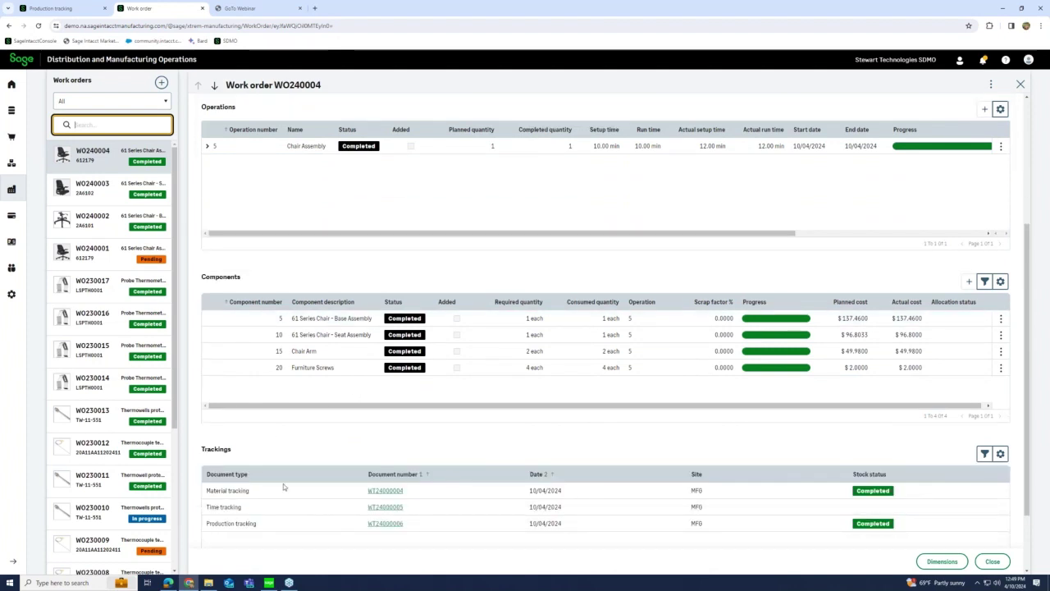
scroll(283, 490, "up", 3)
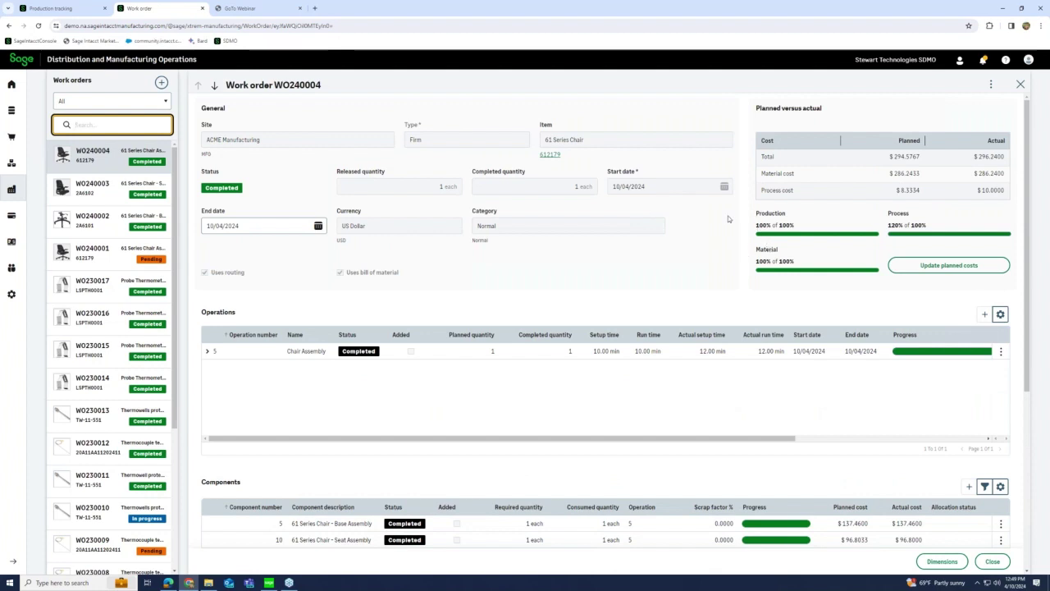
Open the stock inquiry filtered by name to the 61 Series Chair and its assemblies to check quantities and stock value per site
left_click(65, 12)
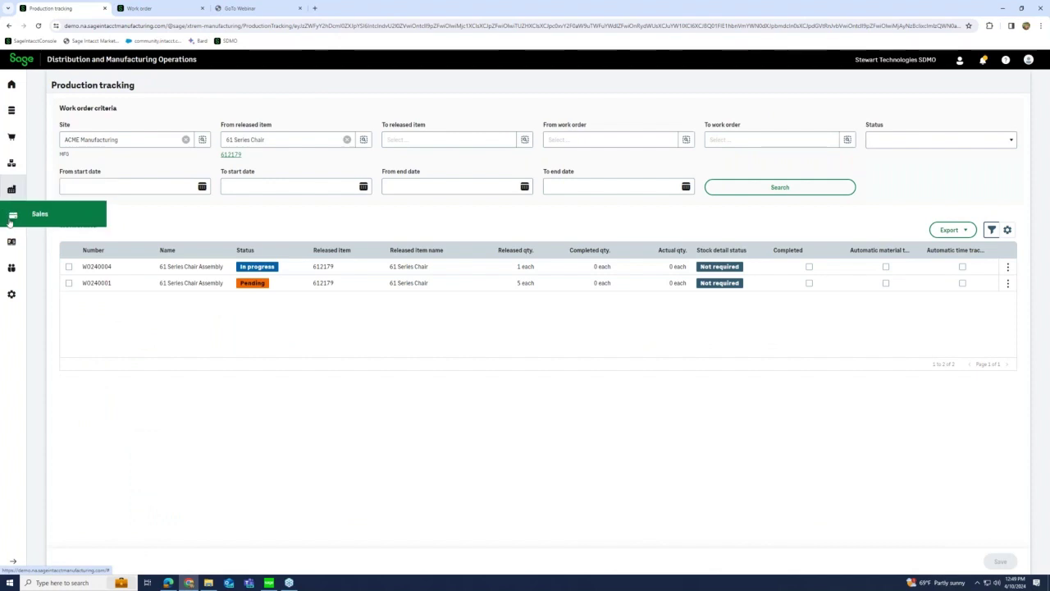
left_click(12, 162)
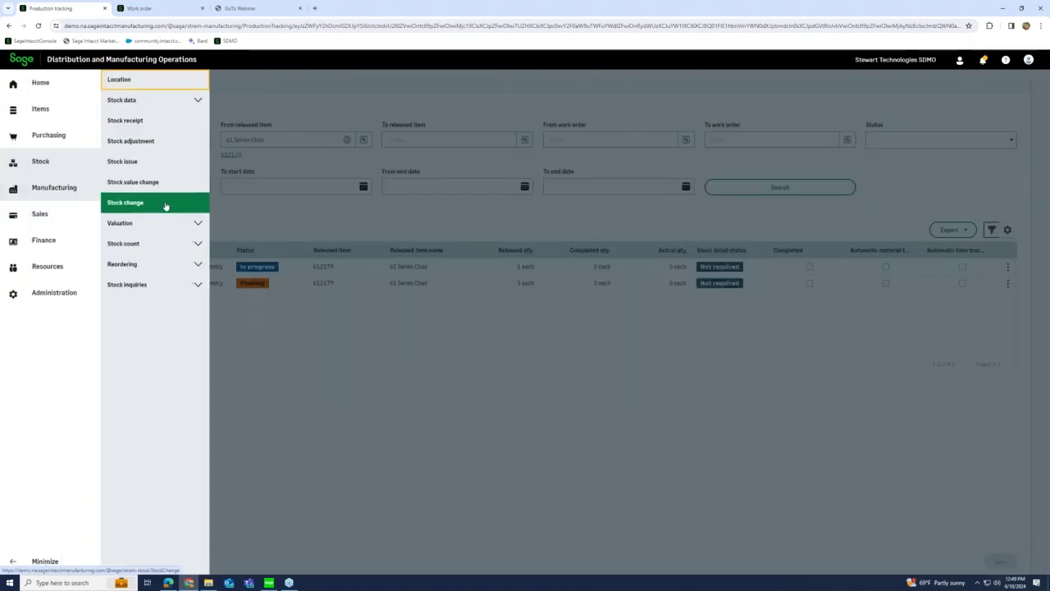
left_click(167, 284)
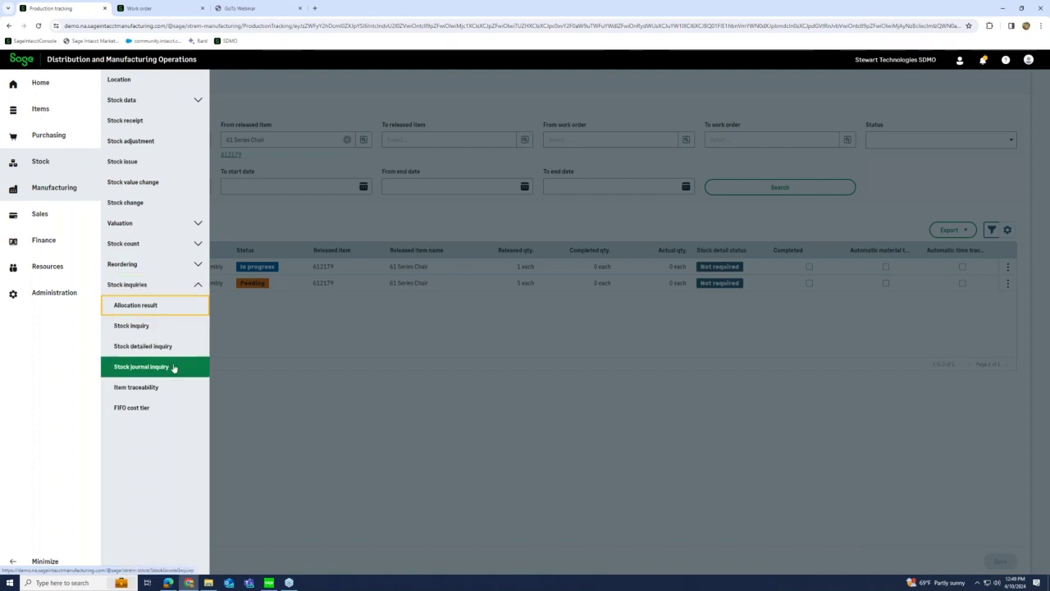
left_click(149, 326)
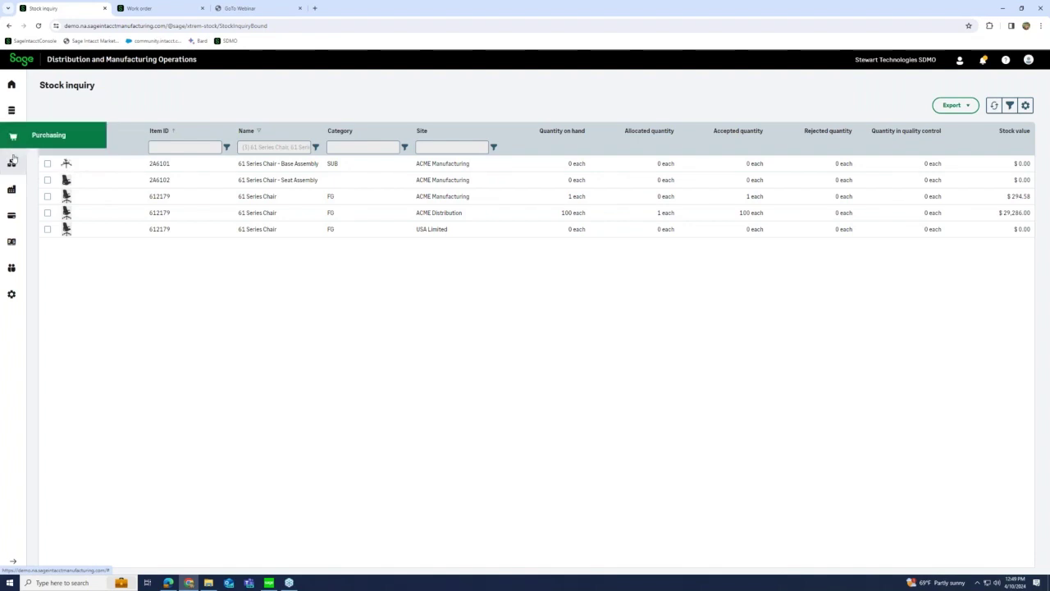
Allocate the available unit of lot 12345 to the 61 Series Chair line on the open MK Manufacturing sales order for ACME Manufacturing
left_click(12, 217)
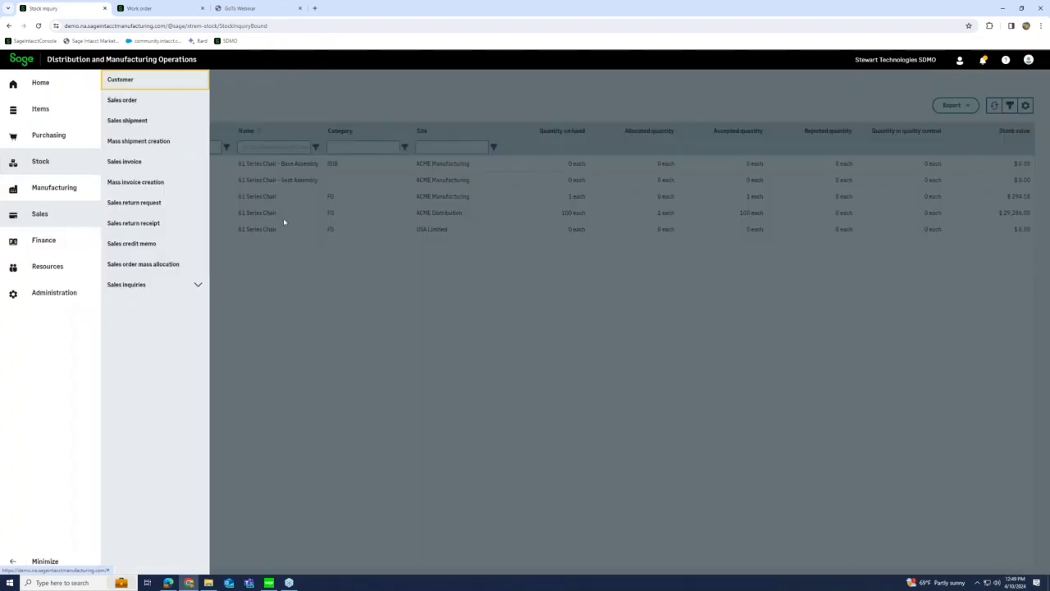
left_click(147, 105)
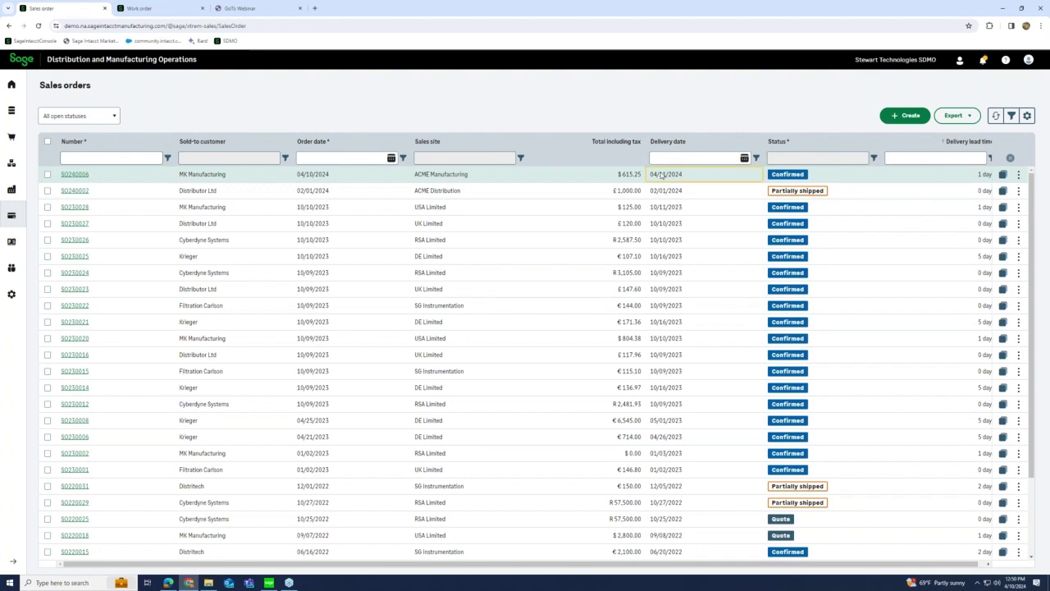
left_click(662, 175)
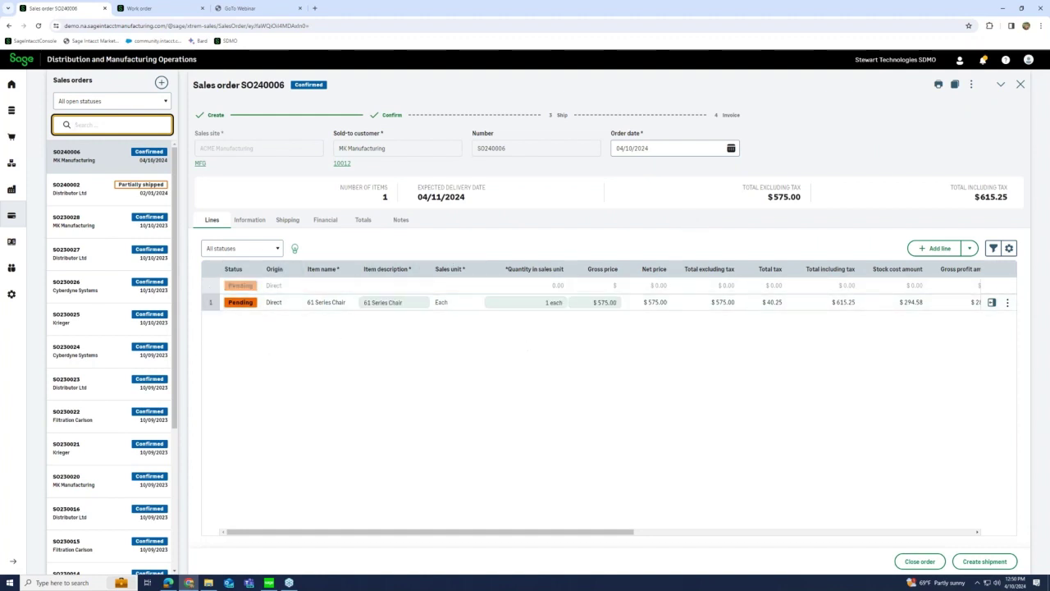
left_click(1007, 303)
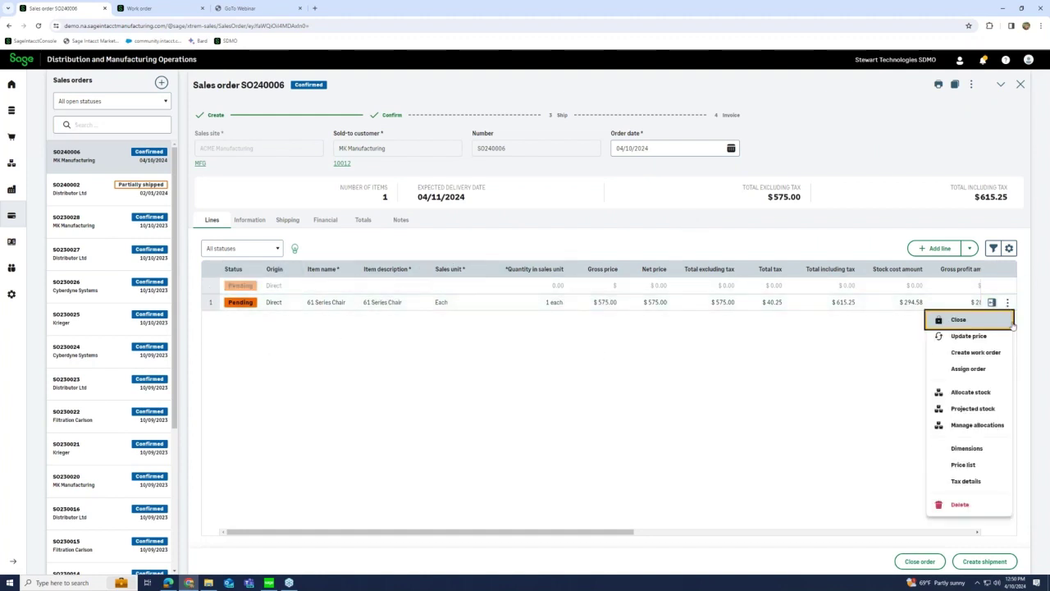
left_click(971, 392)
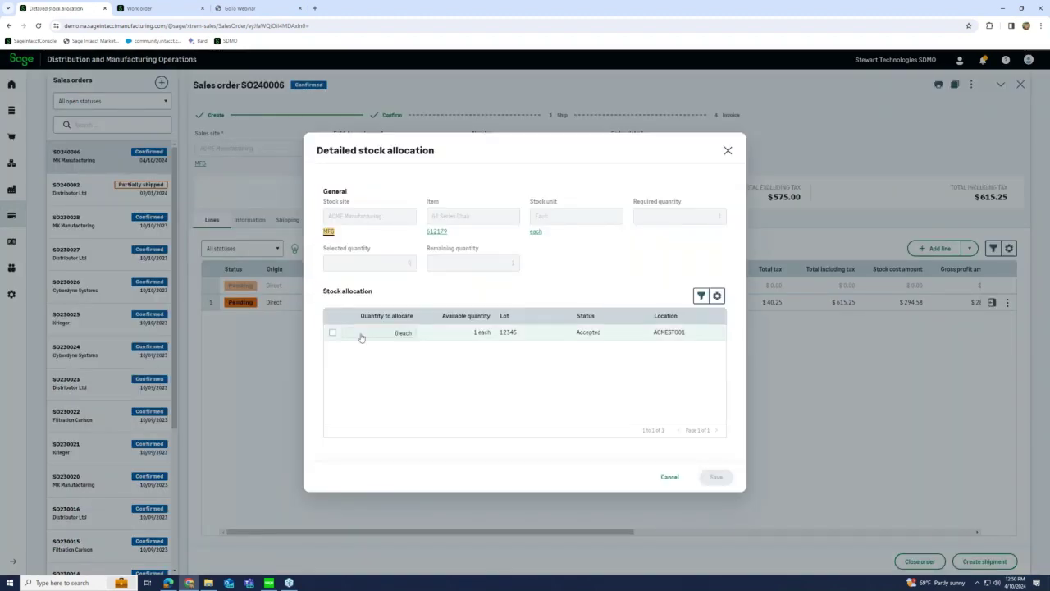
left_click(332, 334)
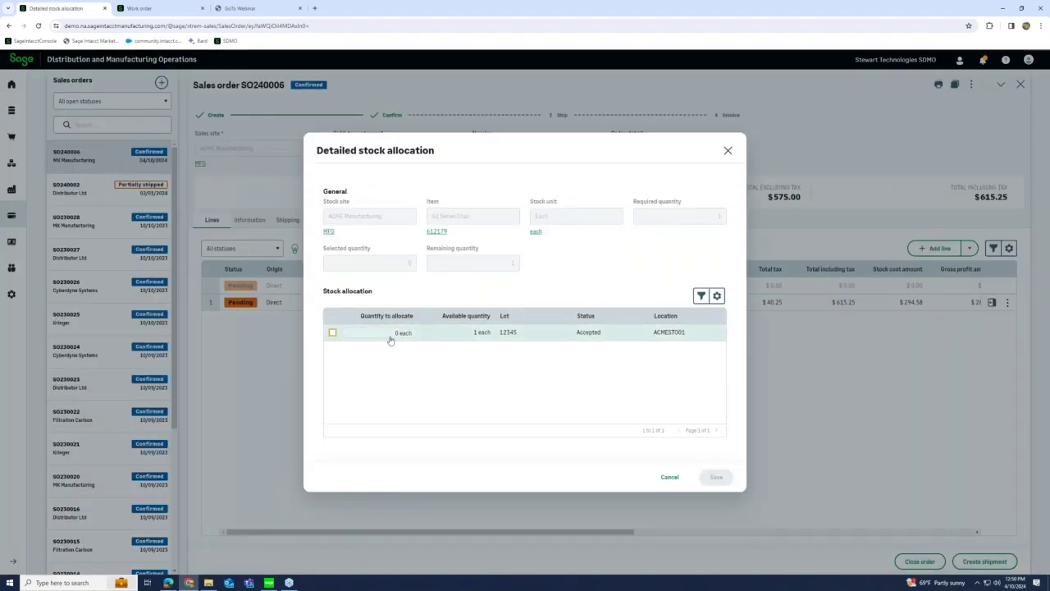
left_click(333, 333)
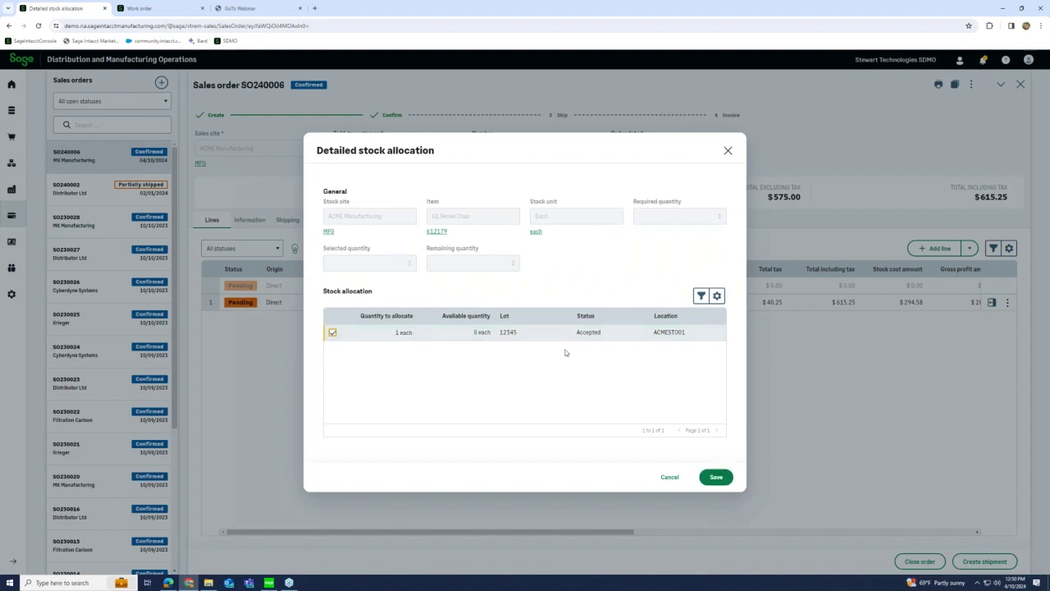
left_click(717, 477)
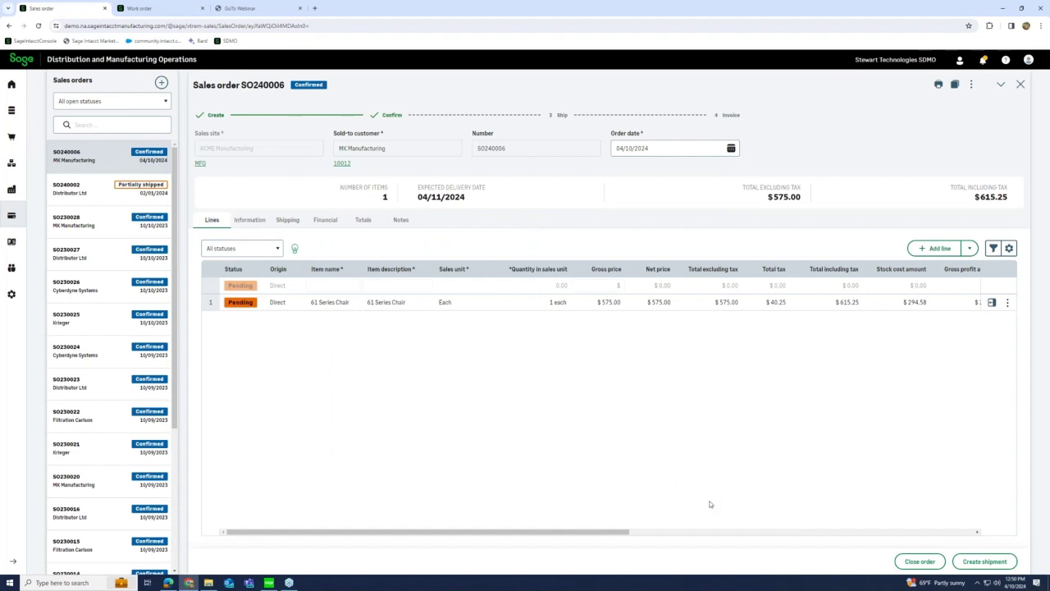
left_click(1019, 86)
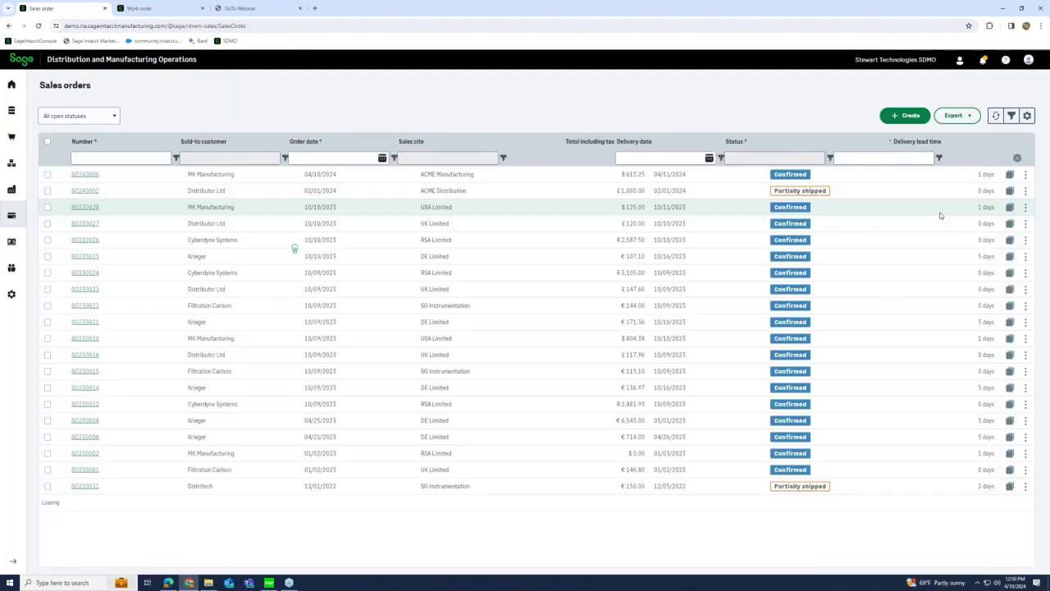
Review the Orders to deliver list on the Manufacturing dashboard, sorted by order date, looking for the chair's sales order
left_click(12, 84)
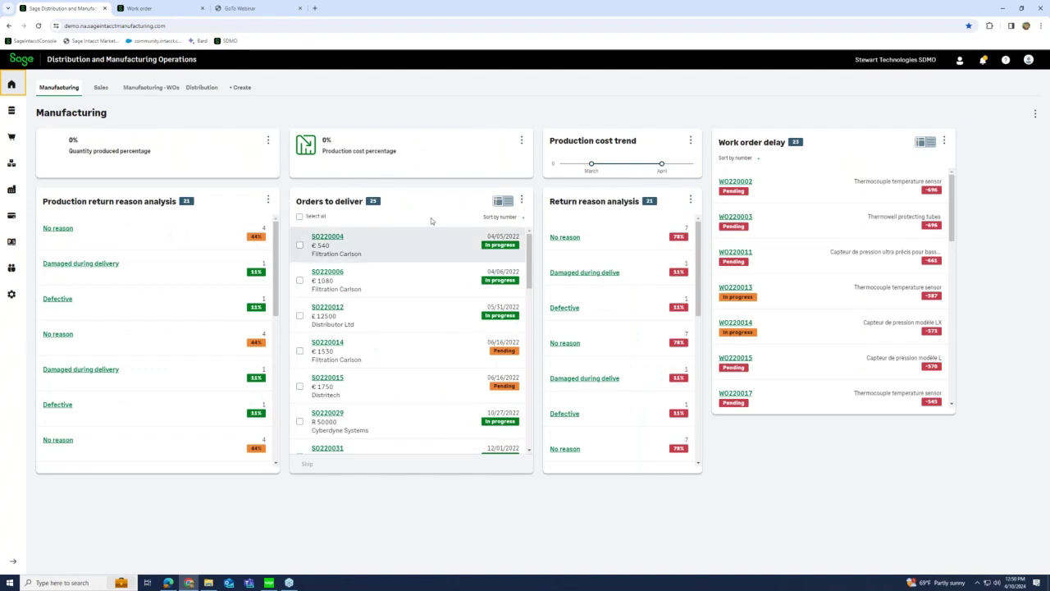
left_click(521, 200)
left_click(498, 213)
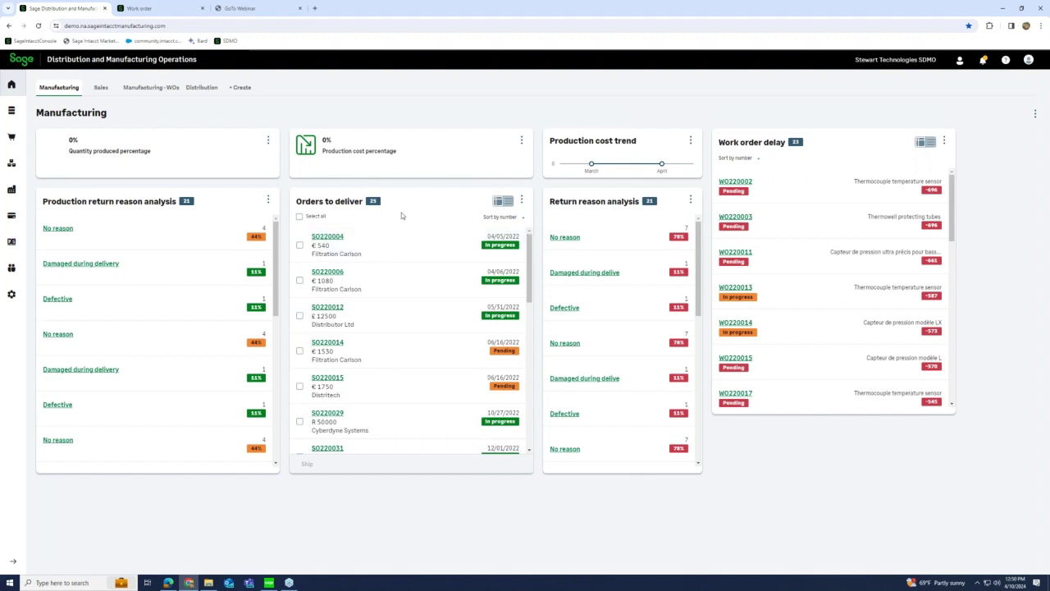
scroll(436, 305, "down", 10)
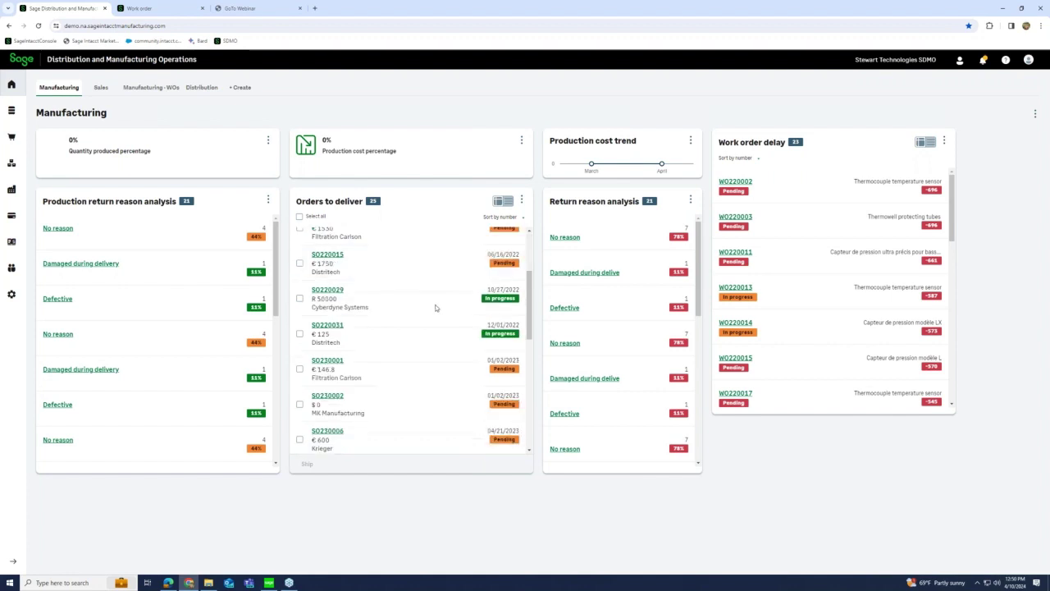
scroll(435, 303, "up", 10)
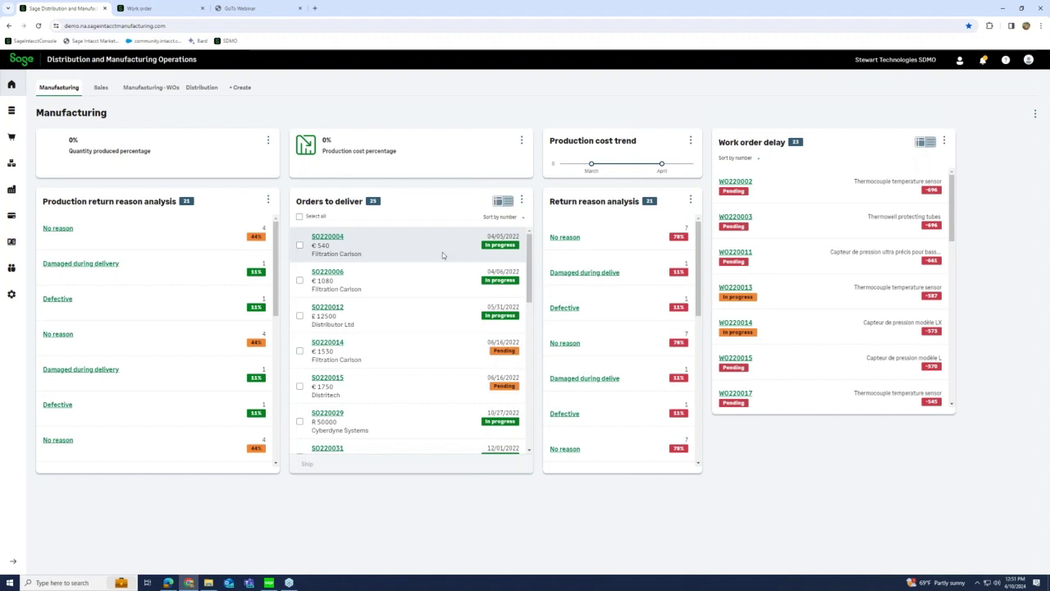
scroll(442, 255, "down", 10)
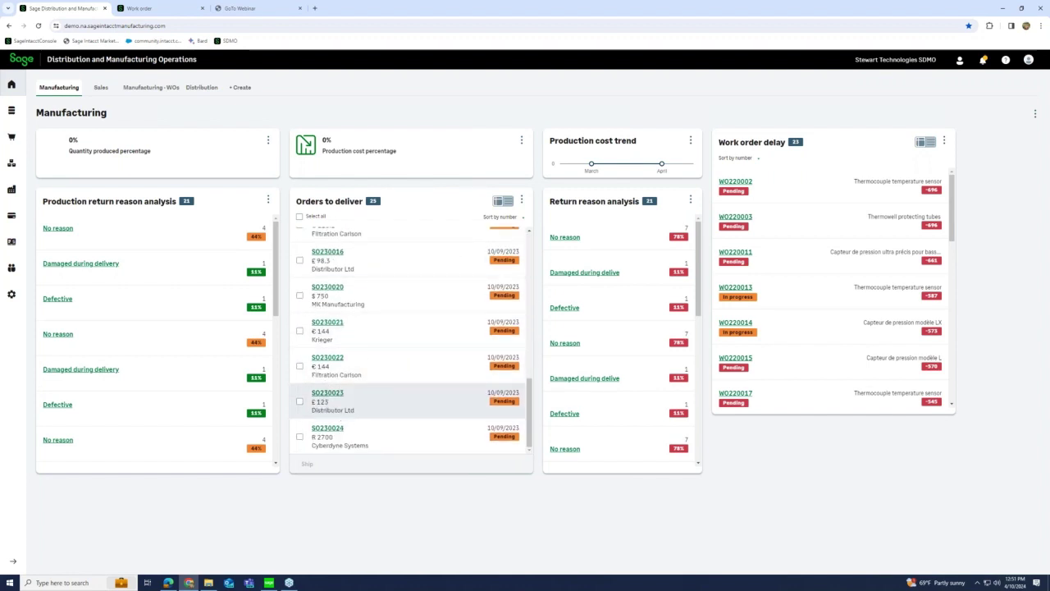
left_click(300, 439)
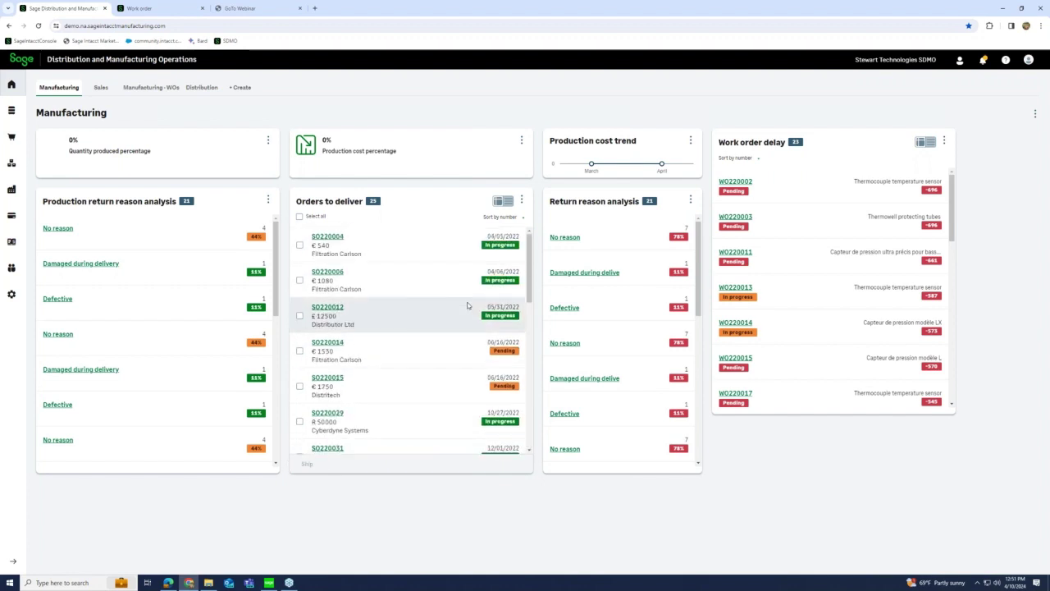
left_click(516, 219)
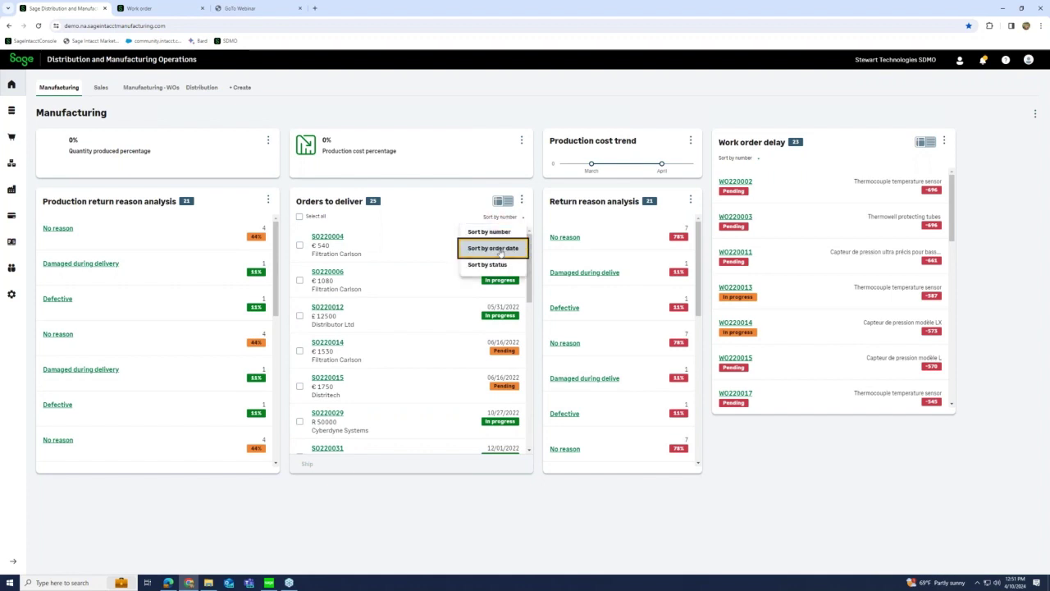
left_click(493, 249)
scroll(506, 263, "down", 10)
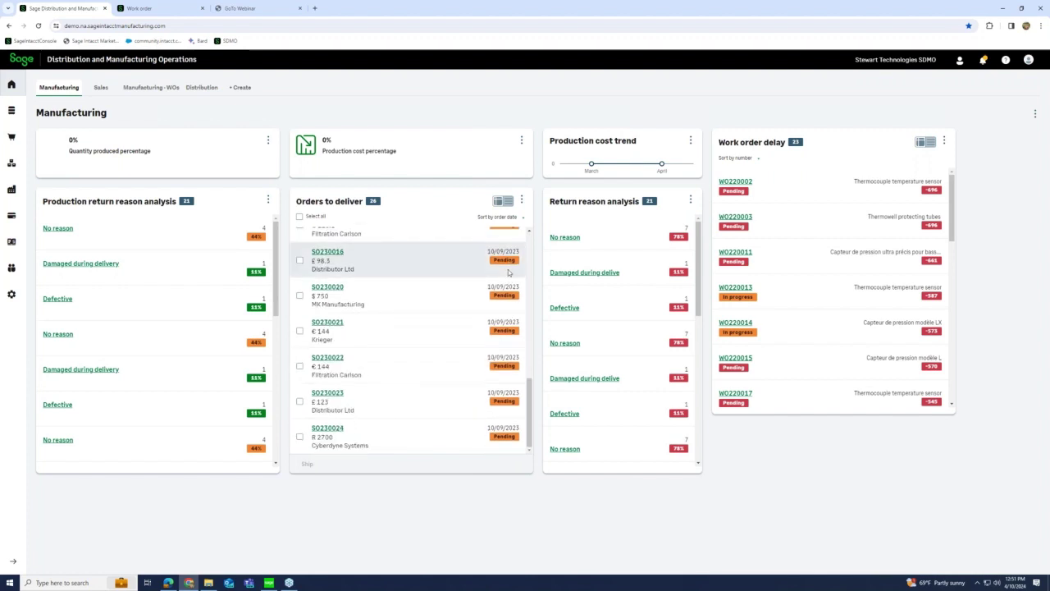
scroll(508, 273, "up", 10)
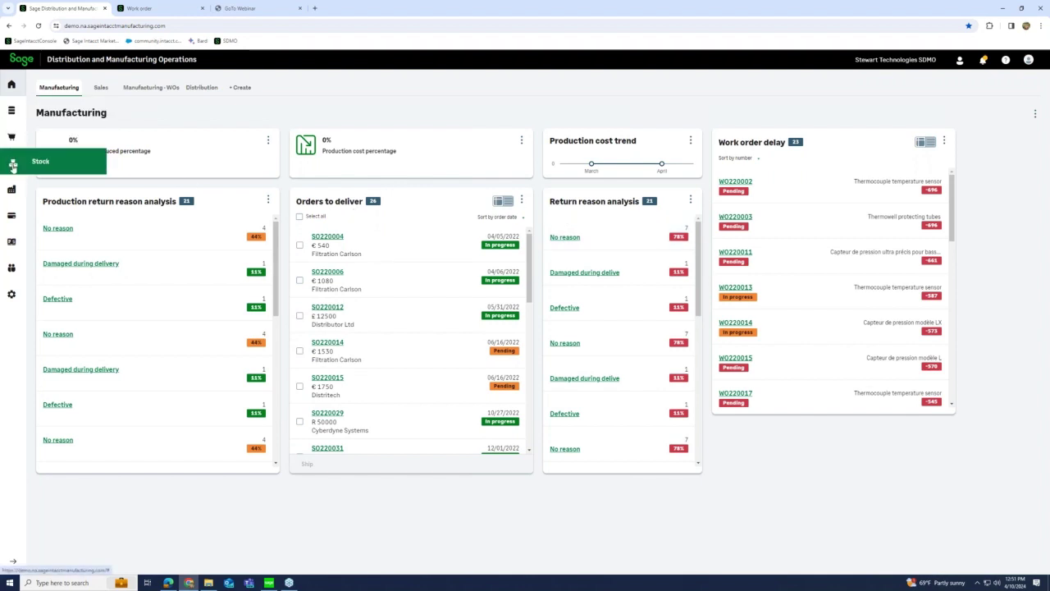
Create a shipment from the MK Manufacturing sales order for the 61 Series Chair
left_click(12, 218)
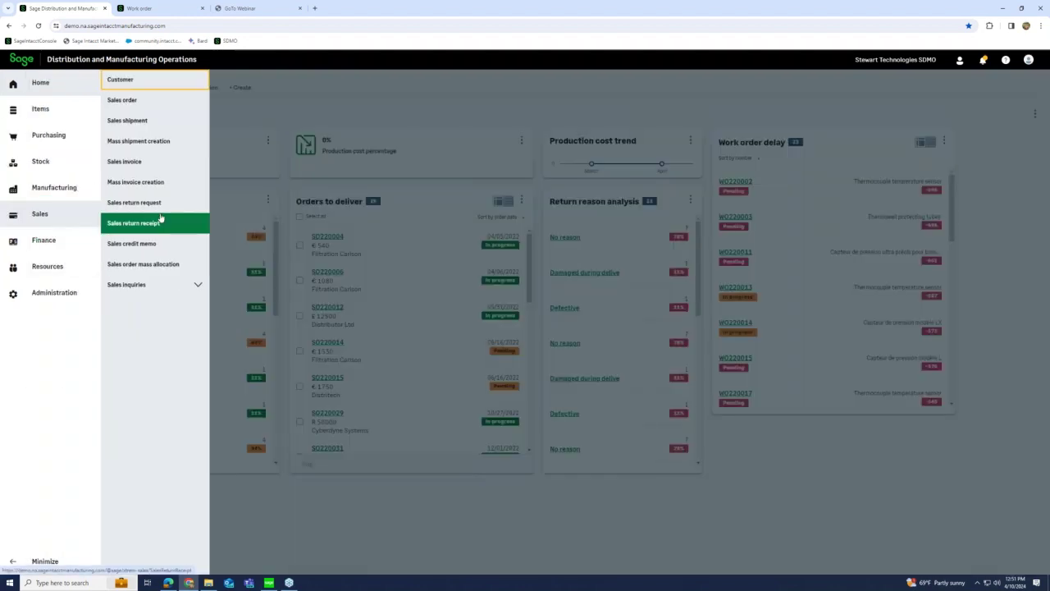
left_click(139, 100)
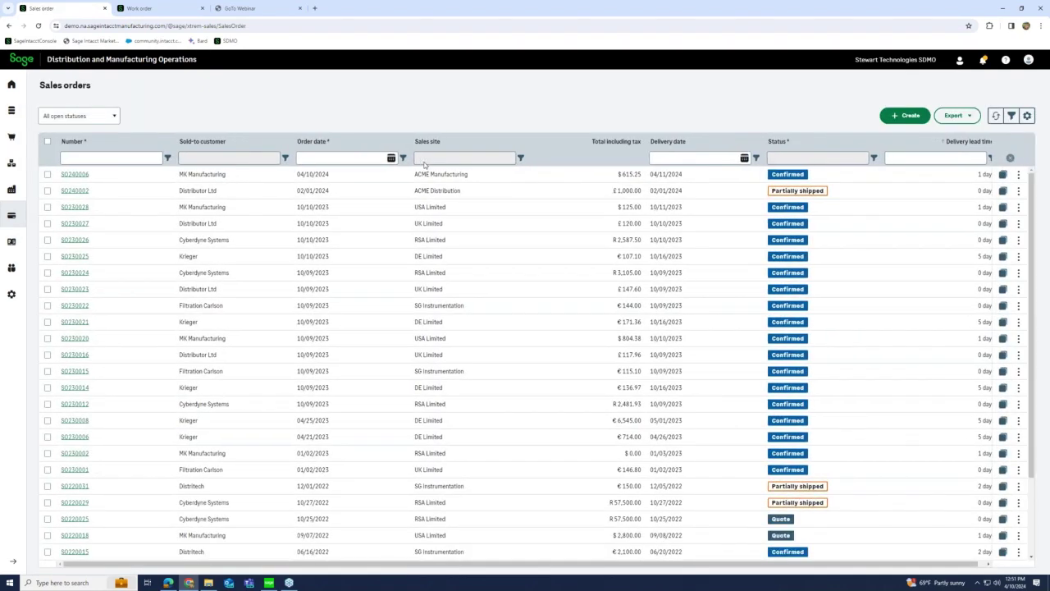
left_click(430, 174)
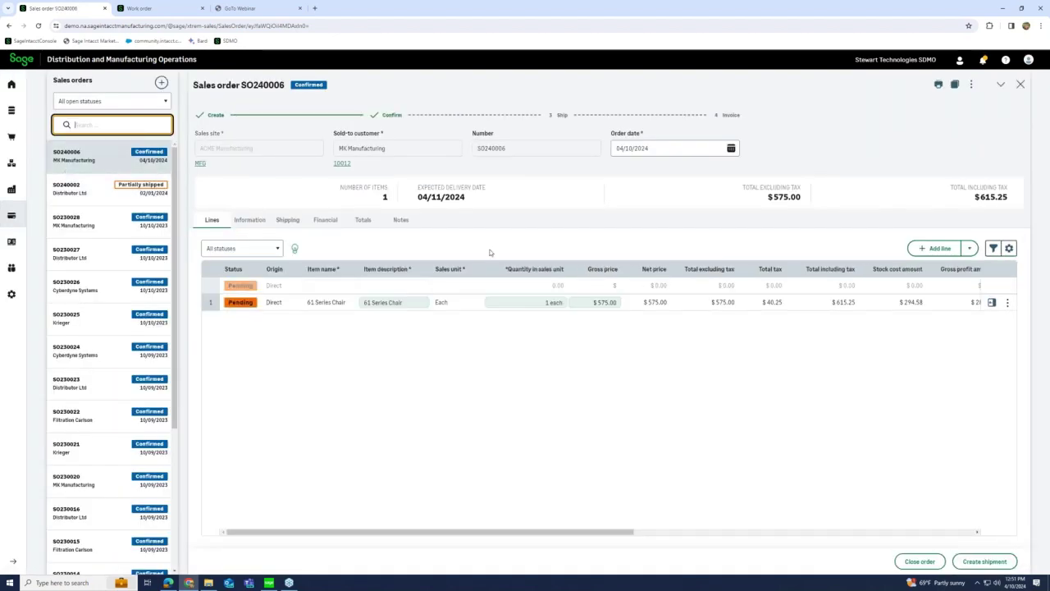
left_click(985, 564)
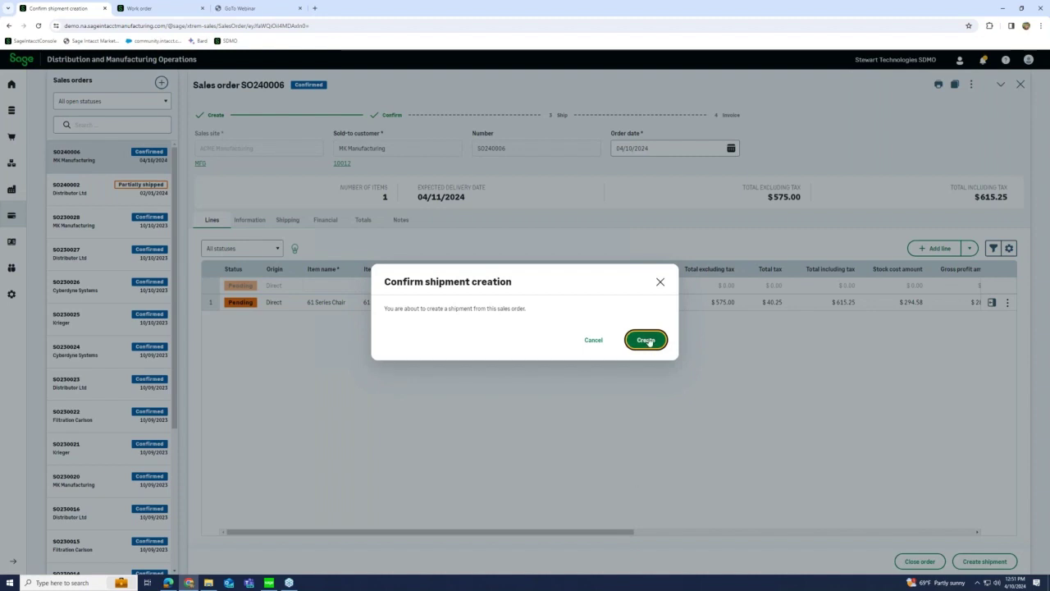
left_click(647, 340)
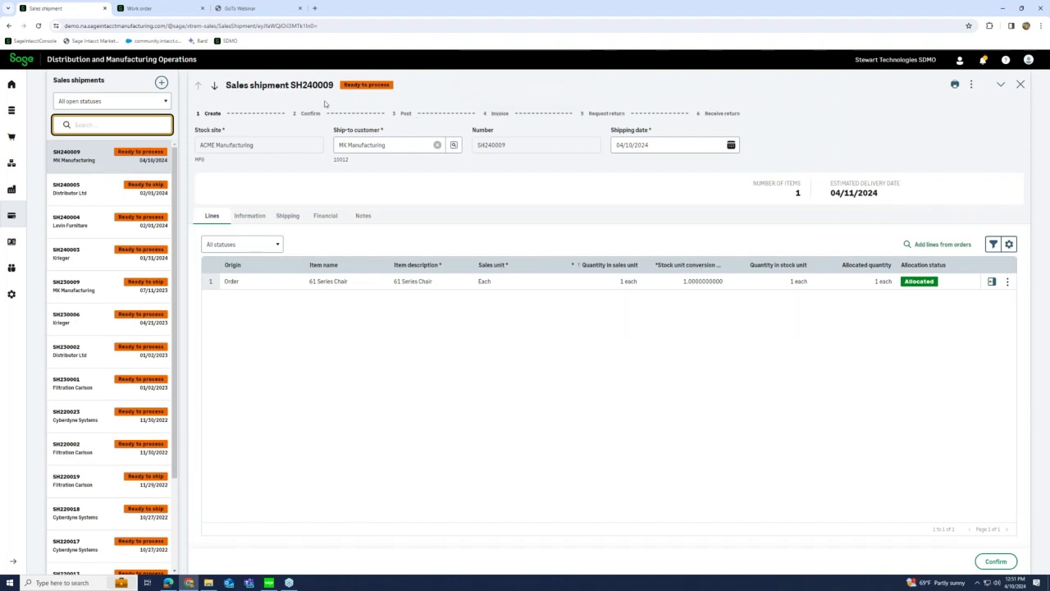
Generate the sales shipment pick list for this shipment at site ACME Manufacturing and review the document preview
left_click(955, 86)
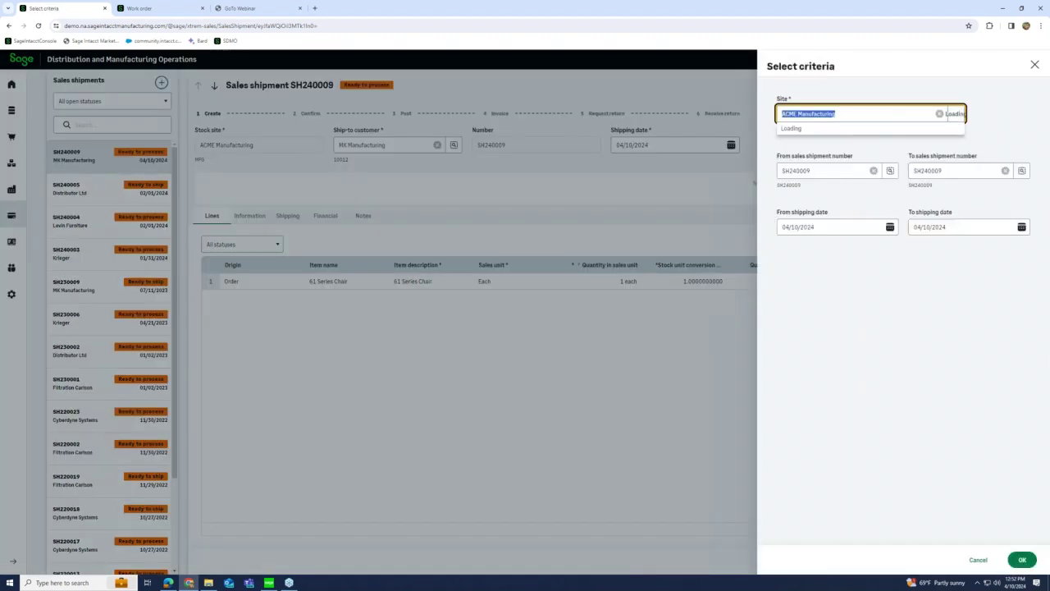
left_click(858, 81)
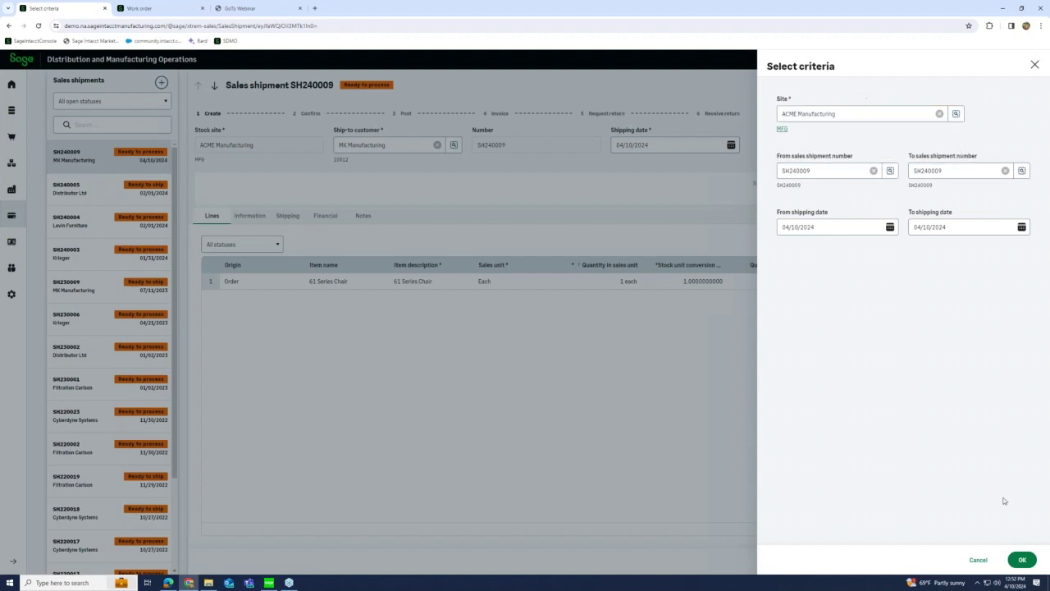
left_click(1022, 557)
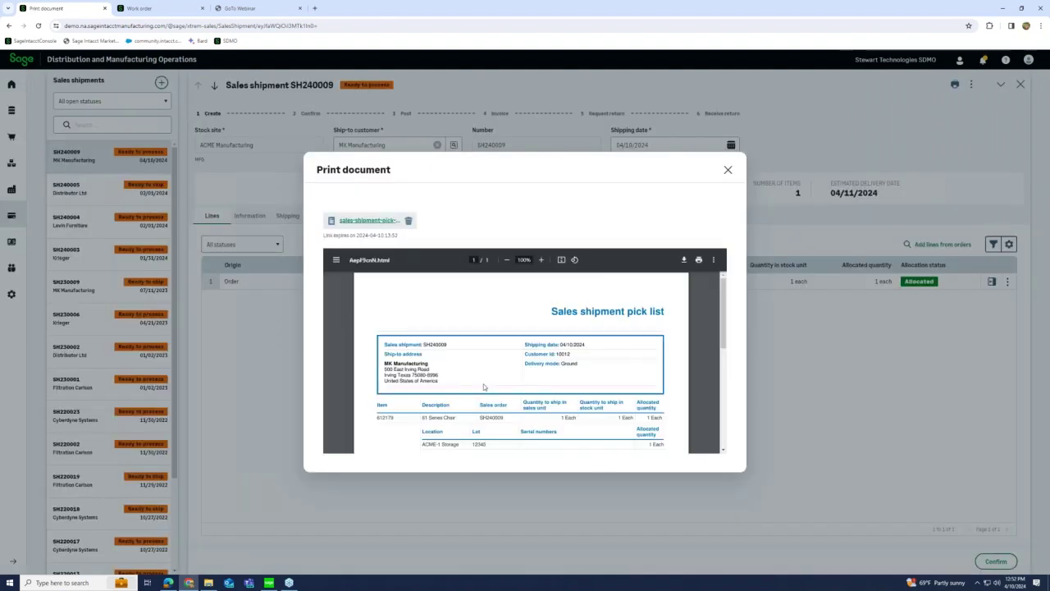
scroll(484, 384, "down", 1)
scroll(483, 384, "up", 1)
left_click(727, 172)
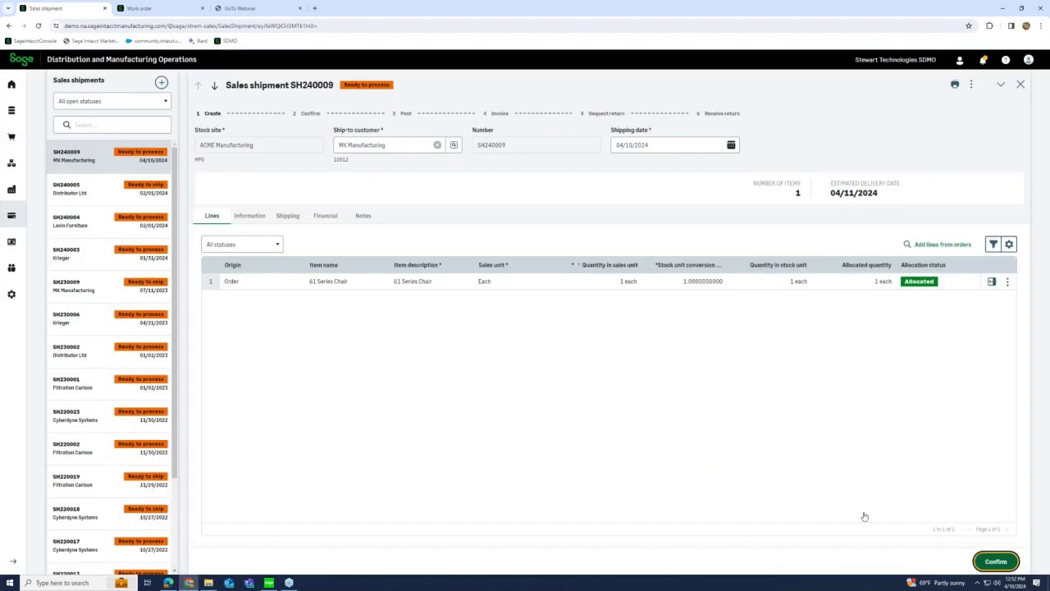
Confirm and post the 61 Series Chair sales shipment, and return to the home dashboard
left_click(995, 561)
left_click(647, 343)
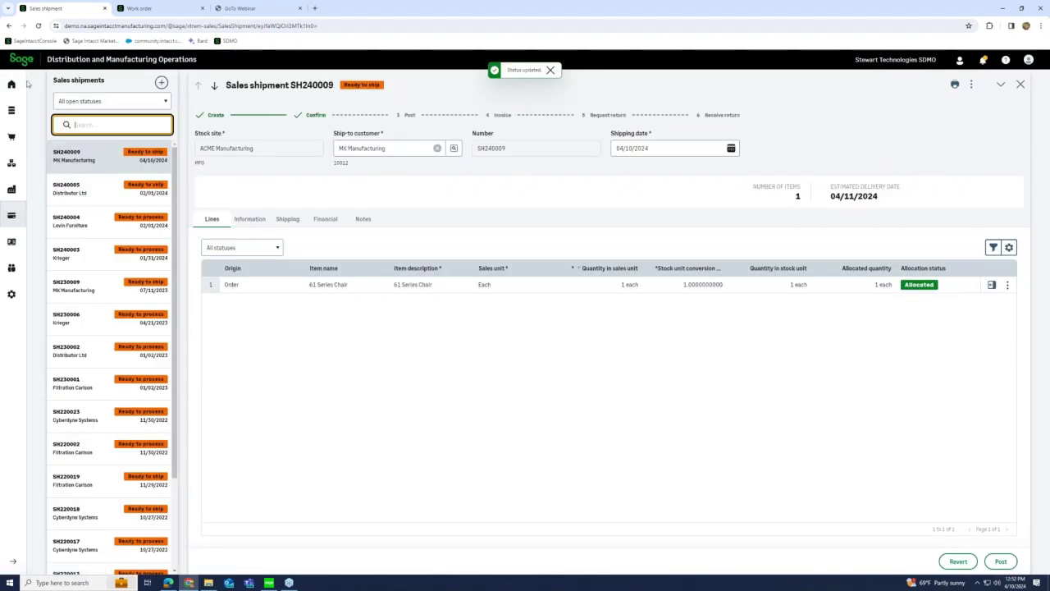
left_click(1001, 561)
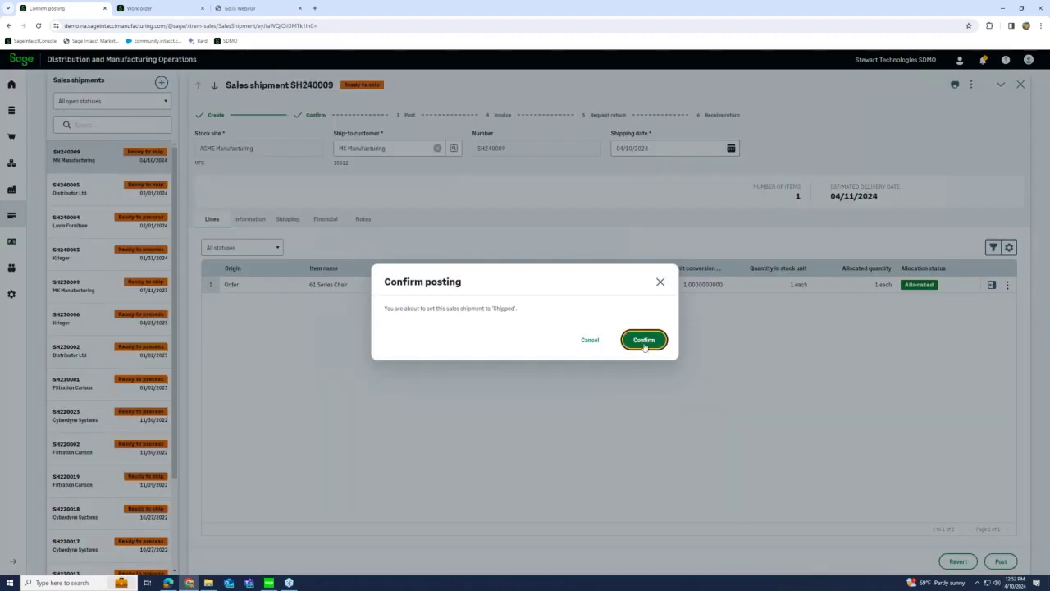
left_click(644, 341)
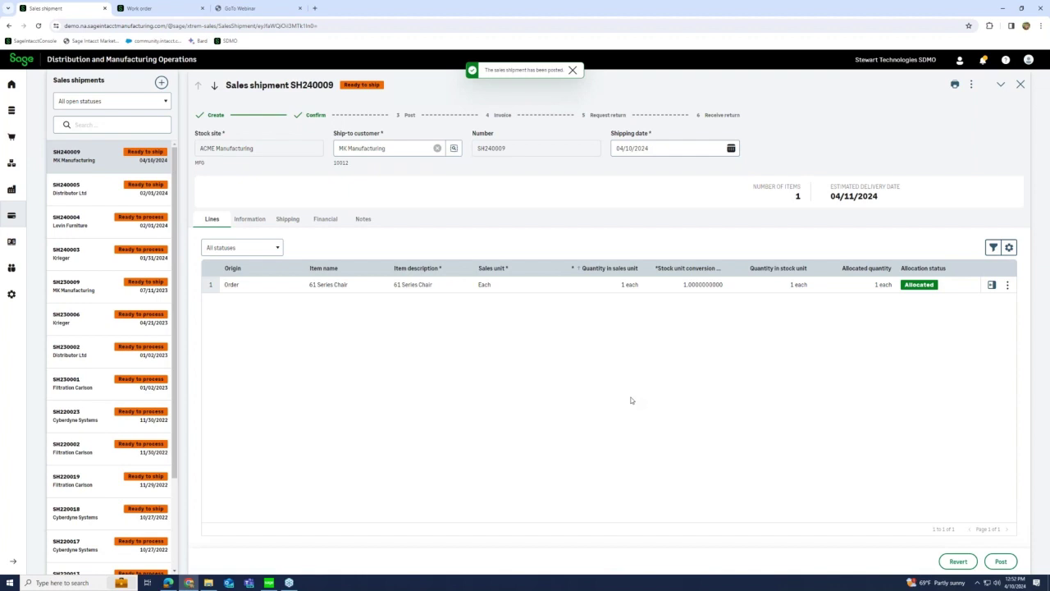
left_click(573, 70)
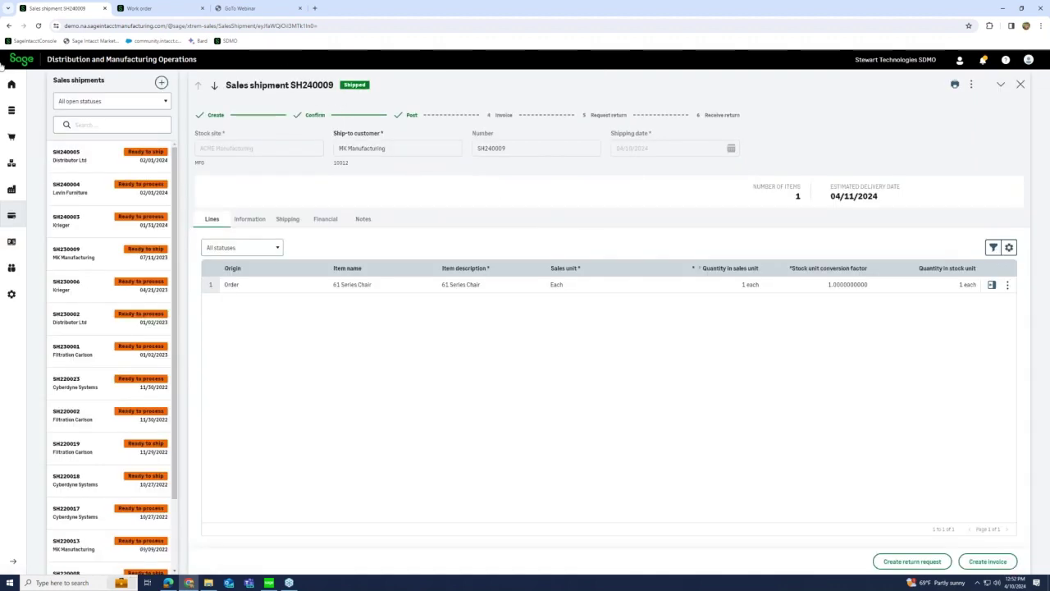
left_click(13, 84)
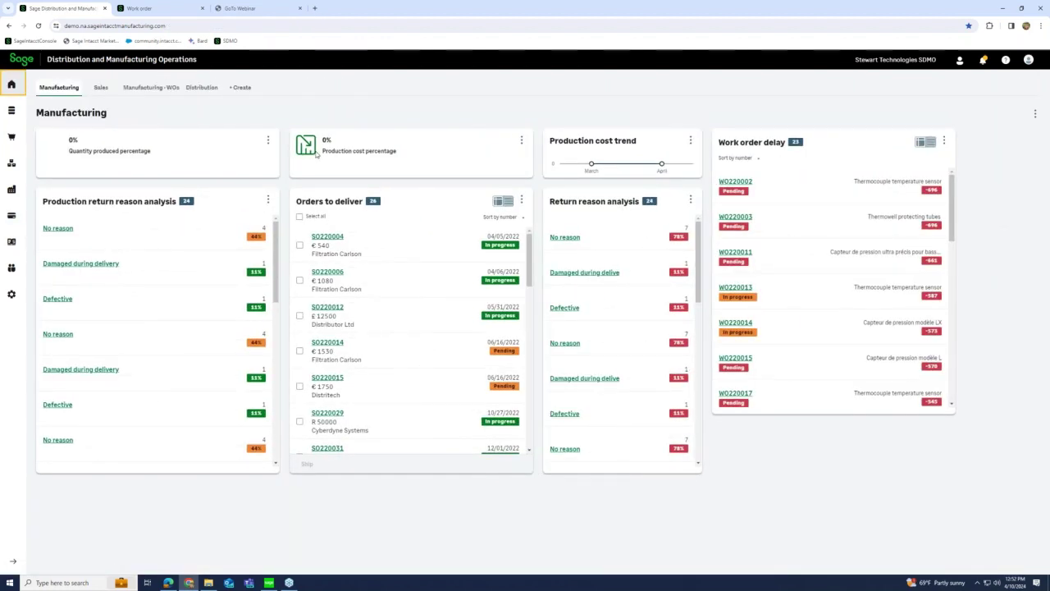